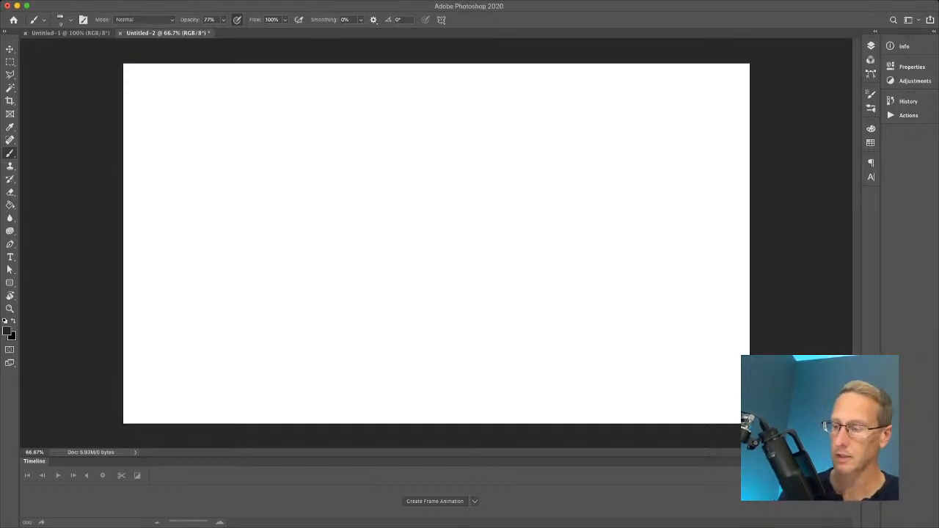
Sketch a spaceship's round front engine from overlapping circles, with two hull edges sweeping back from it toward the upper left.
key("l")
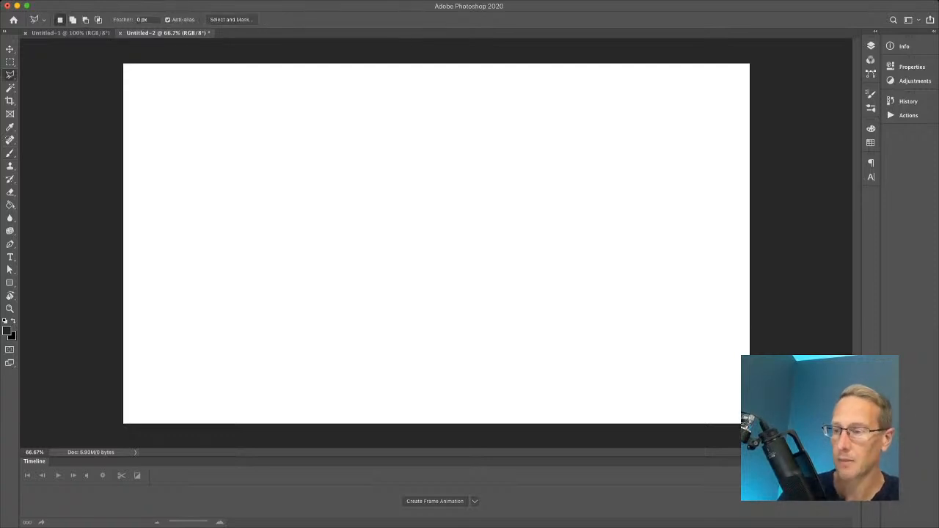
key("b")
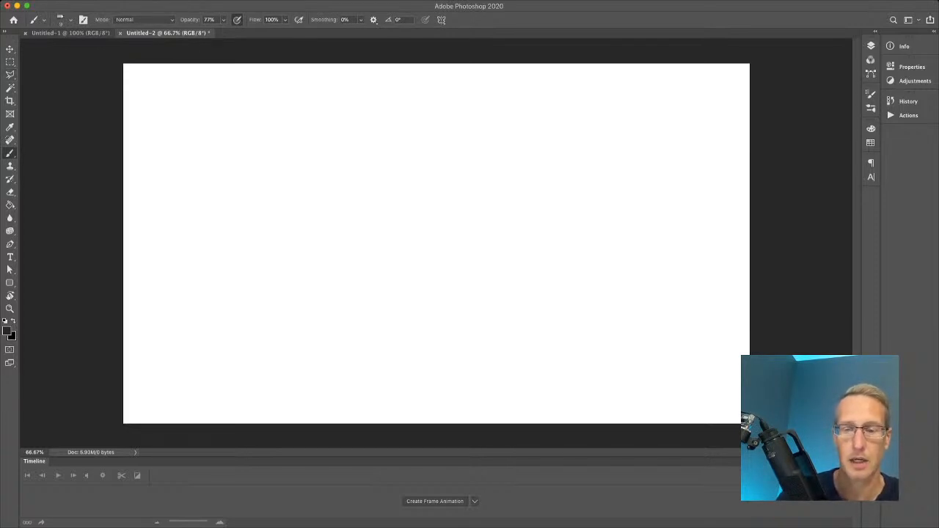
mouse_move(462, 208)
left_mouse_down()
mouse_move(495, 214)
mouse_move(455, 315)
left_mouse_up()
left_click_drag(506, 279, 432, 242)
mouse_move(470, 205)
left_mouse_down()
mouse_move(462, 306)
mouse_move(473, 287)
left_mouse_up()
left_click_drag(505, 217, 385, 161)
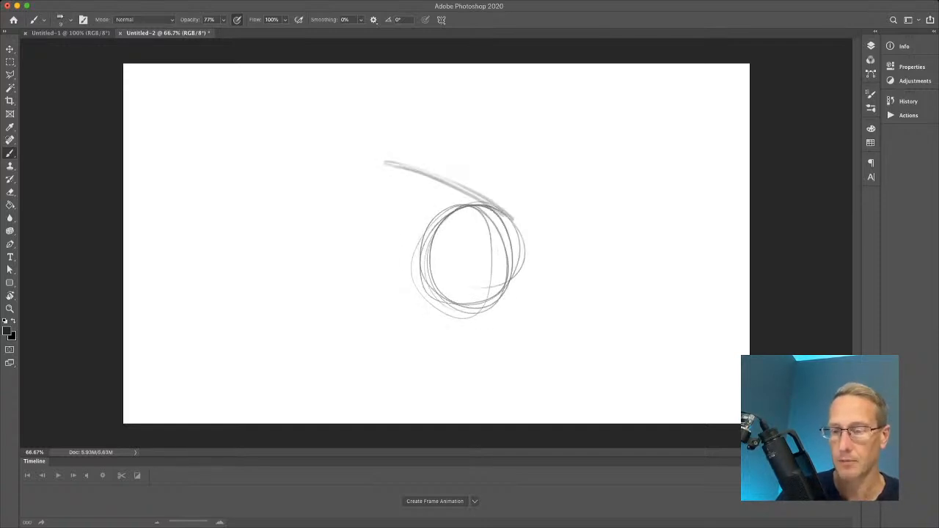
left_click_drag(440, 178, 515, 220)
left_click_drag(379, 245, 421, 288)
left_click_drag(360, 215, 462, 304)
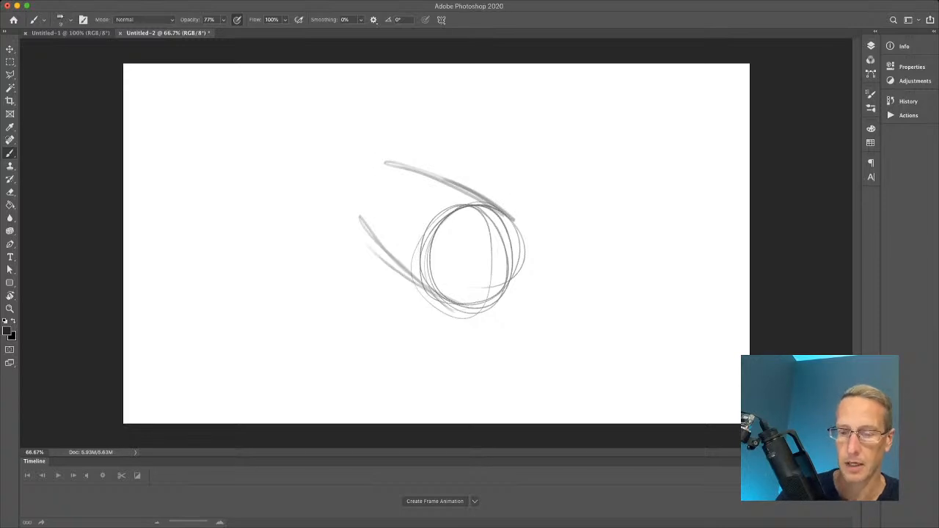
Sketch a smaller inner circle and short detail strokes inside the round engine opening.
left_click_drag(477, 230, 504, 280)
mouse_move(484, 246)
left_mouse_down()
mouse_move(475, 286)
mouse_move(458, 246)
mouse_move(499, 246)
left_mouse_up()
left_click_drag(445, 279, 475, 286)
mouse_move(435, 251)
left_mouse_down()
mouse_move(462, 258)
mouse_move(485, 245)
mouse_move(464, 265)
left_mouse_up()
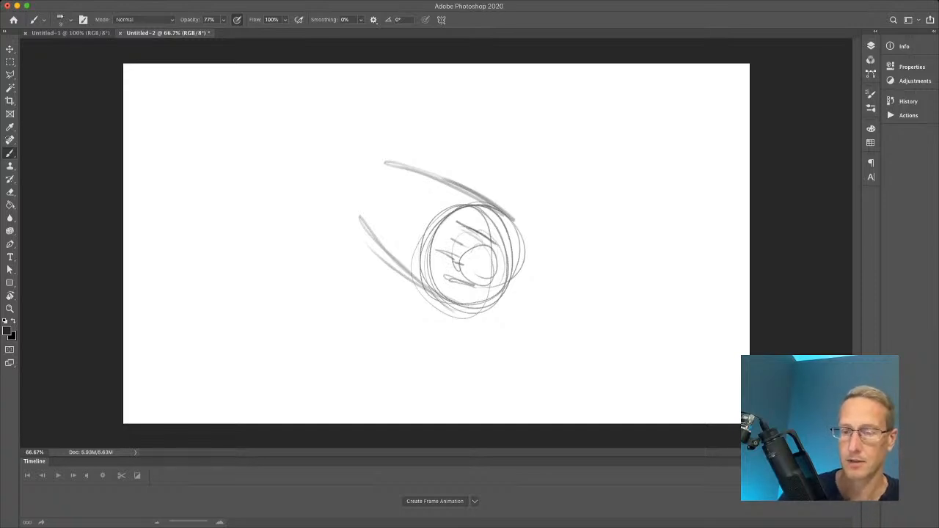
Sketch a tall pointed fin at the rear of the hull and a small cockpit window in front of it.
left_click_drag(352, 110, 381, 163)
mouse_move(318, 73)
left_mouse_down()
mouse_move(354, 164)
mouse_move(383, 167)
mouse_move(345, 129)
left_mouse_up()
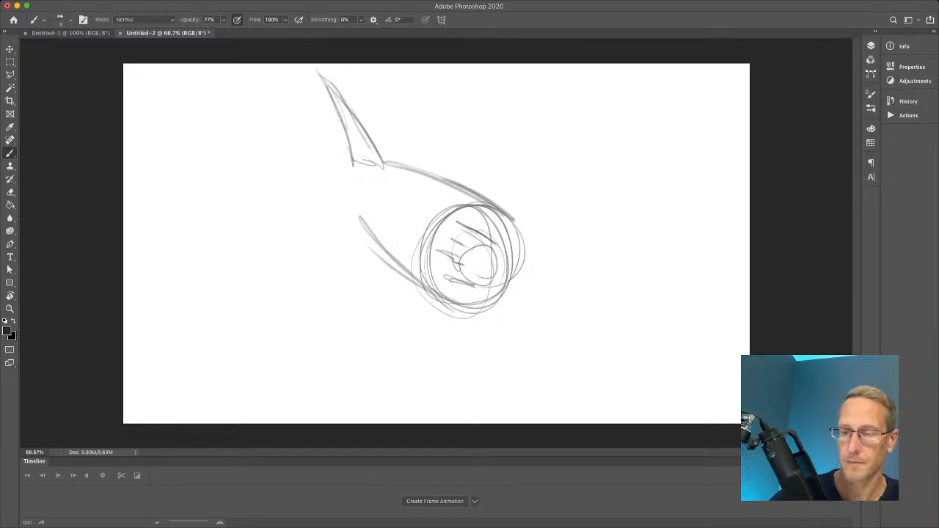
mouse_move(422, 182)
left_mouse_down()
mouse_move(391, 171)
mouse_move(423, 189)
mouse_move(377, 176)
mouse_move(364, 188)
mouse_move(400, 202)
mouse_move(416, 190)
left_mouse_up()
left_click_drag(384, 173, 358, 183)
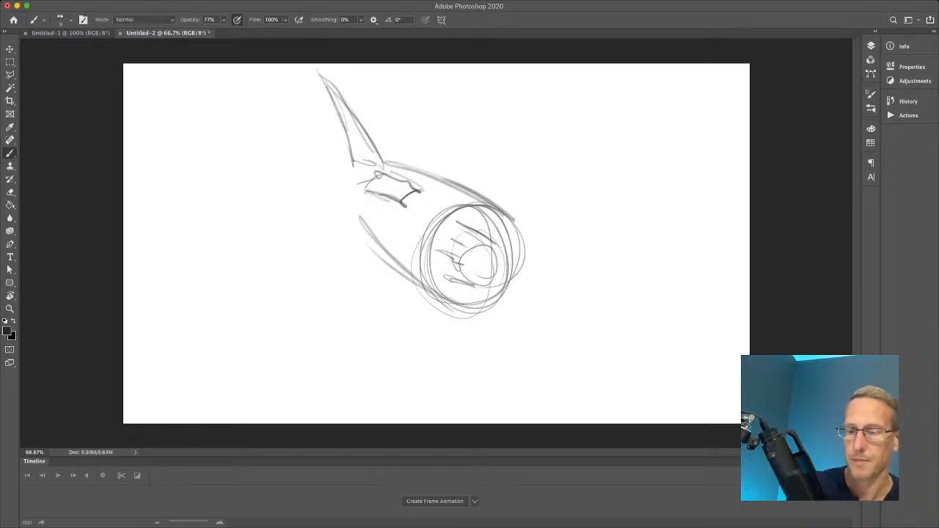
Sketch two tapered wings angling down from either side of the hull.
mouse_move(513, 279)
left_mouse_down()
mouse_move(594, 342)
mouse_move(496, 277)
mouse_move(606, 349)
left_mouse_up()
left_click_drag(393, 262, 297, 358)
mouse_move(377, 247)
left_mouse_down()
mouse_move(291, 374)
mouse_move(287, 362)
left_mouse_up()
mouse_move(361, 224)
left_mouse_down()
mouse_move(353, 243)
mouse_move(361, 243)
left_mouse_up()
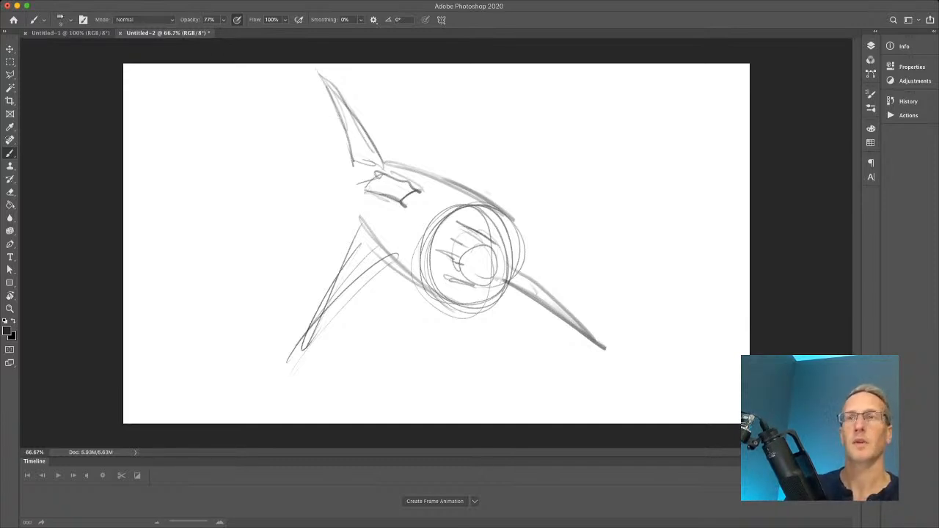
Sketch the curved rear of the hull with a thin side fin, plus a short fin along the top edge.
mouse_move(345, 167)
left_mouse_down()
mouse_move(349, 218)
mouse_move(288, 226)
left_mouse_up()
mouse_move(340, 206)
left_mouse_down()
mouse_move(254, 225)
mouse_move(263, 226)
left_mouse_up()
left_click_drag(345, 220, 267, 238)
mouse_move(439, 151)
left_mouse_down()
mouse_move(395, 163)
mouse_move(609, 423)
mouse_move(420, 173)
mouse_move(447, 144)
left_mouse_up()
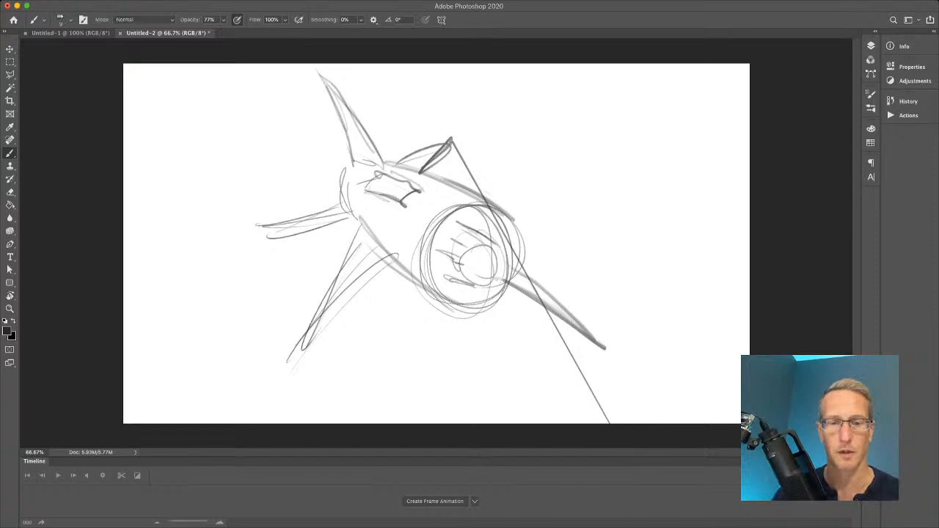
Clear the whole canvas back to white and add a new empty layer above the background.
left_click(875, 32)
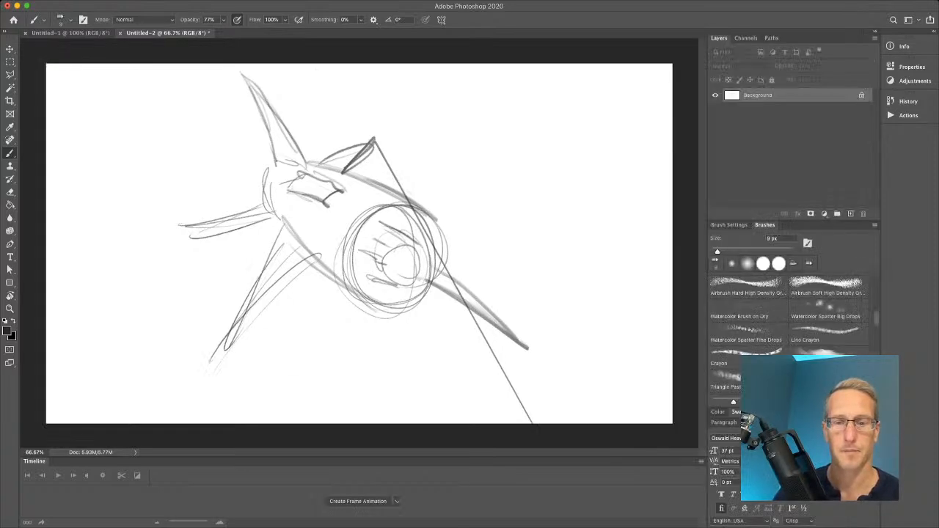
key("super+a")
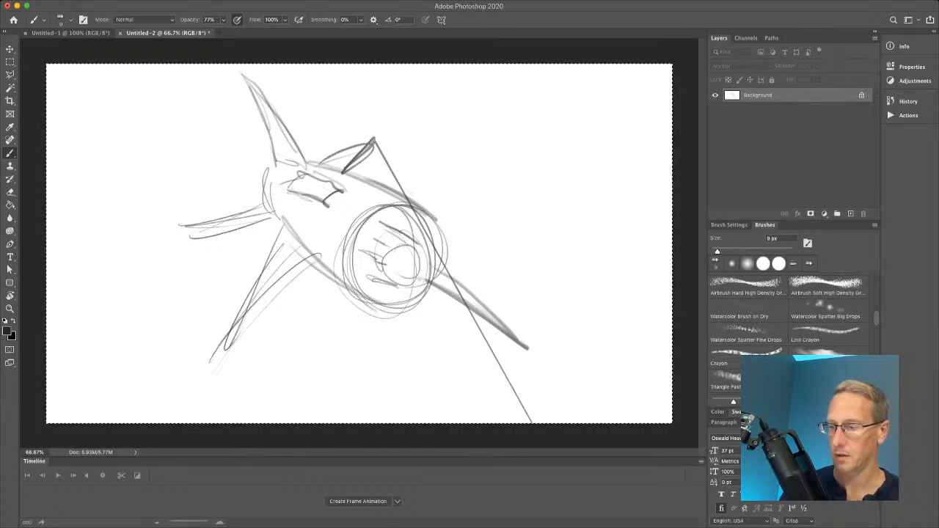
key("i")
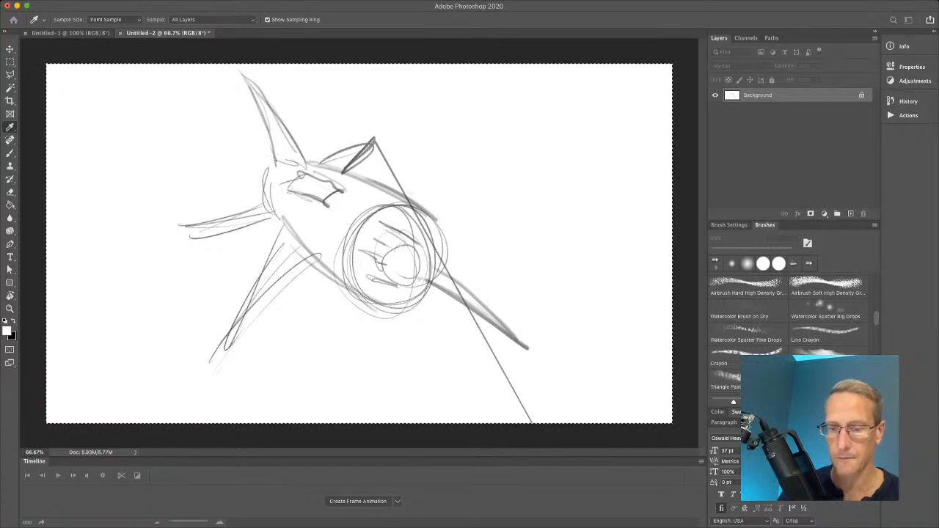
key("b")
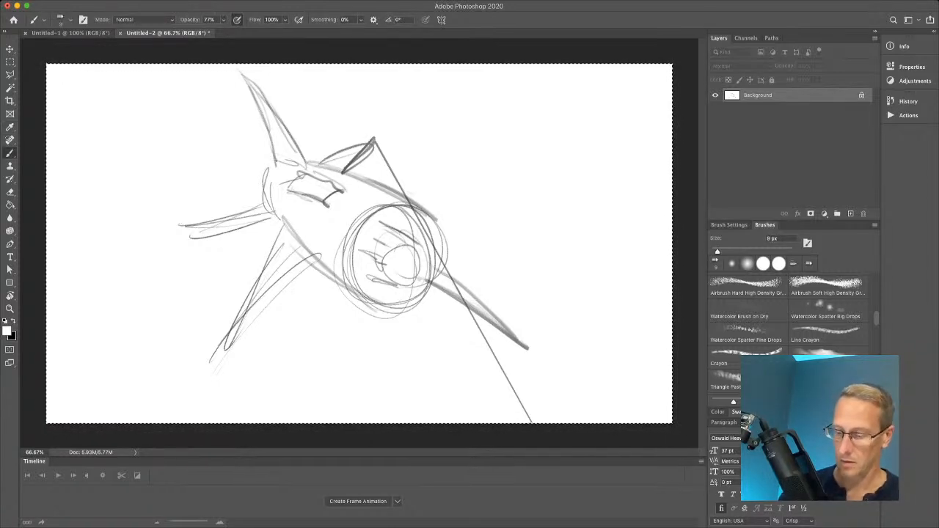
key("BackSpace")
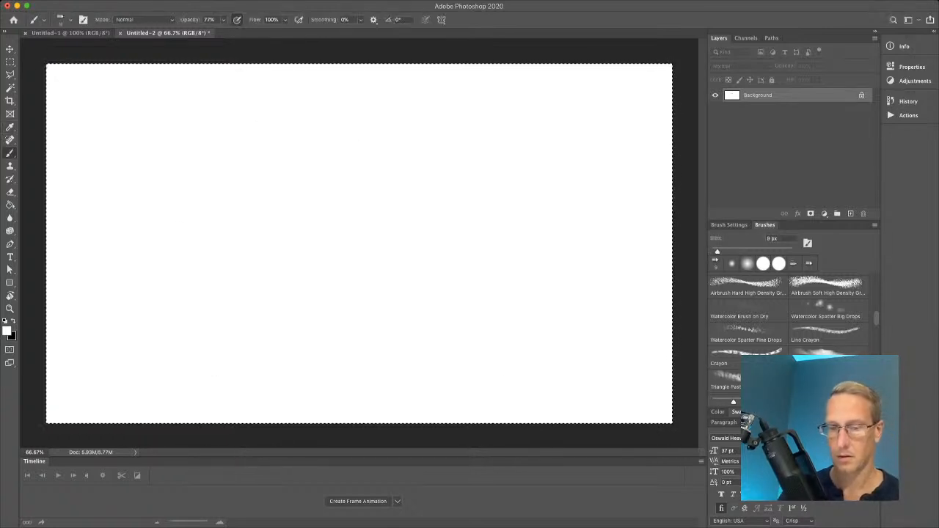
left_click(850, 213)
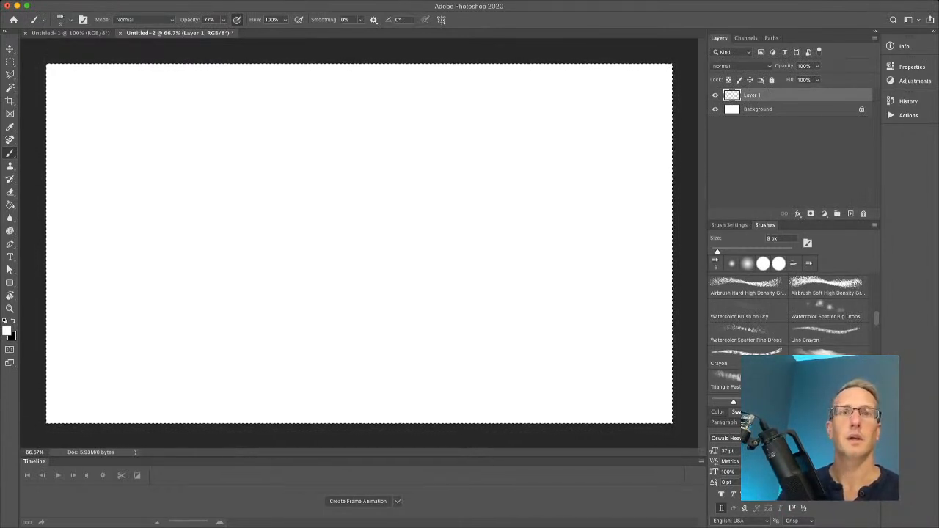
key("super+d")
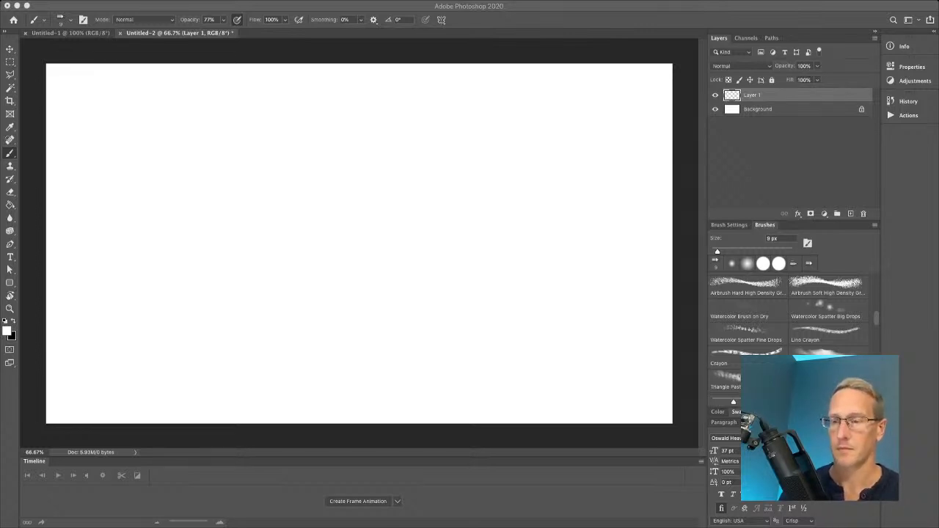
Switch the painting colour to black, add two more layers and sketch a narrow upright ellipse near the upper middle.
key("super+a")
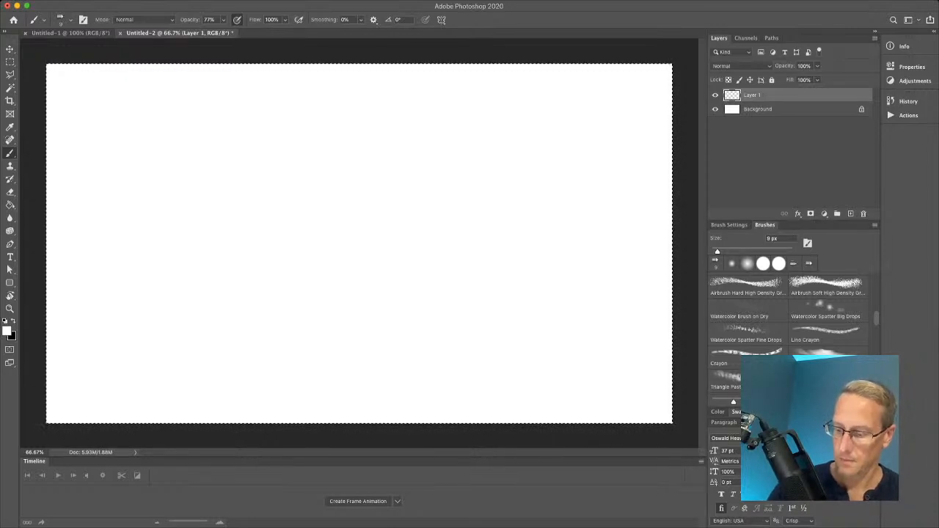
key("x")
mouse_move(382, 152)
left_mouse_down()
mouse_move(391, 214)
mouse_move(377, 141)
mouse_move(359, 220)
mouse_move(373, 154)
mouse_move(389, 233)
left_mouse_up()
key("alt+shift+super+n")
key("alt+shift+super+n")
left_click_drag(377, 136, 673, 226)
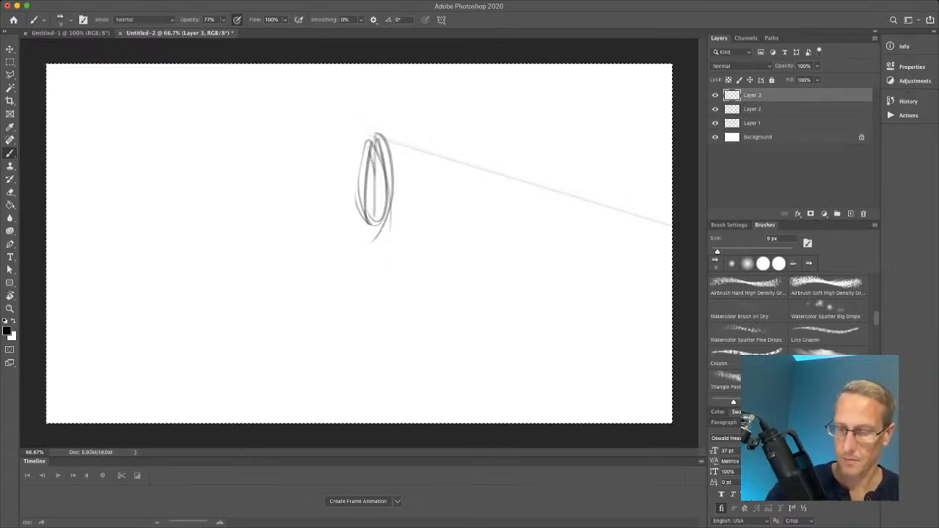
Sketch the engine housing extending back from the ellipse, with loose trailing lines behind it.
mouse_move(381, 138)
left_mouse_down()
mouse_move(354, 183)
mouse_move(352, 158)
mouse_move(383, 239)
mouse_move(359, 236)
mouse_move(321, 114)
left_mouse_up()
left_click_drag(373, 240, 326, 205)
left_click_drag(317, 120, 321, 208)
left_click_drag(319, 116, 266, 98)
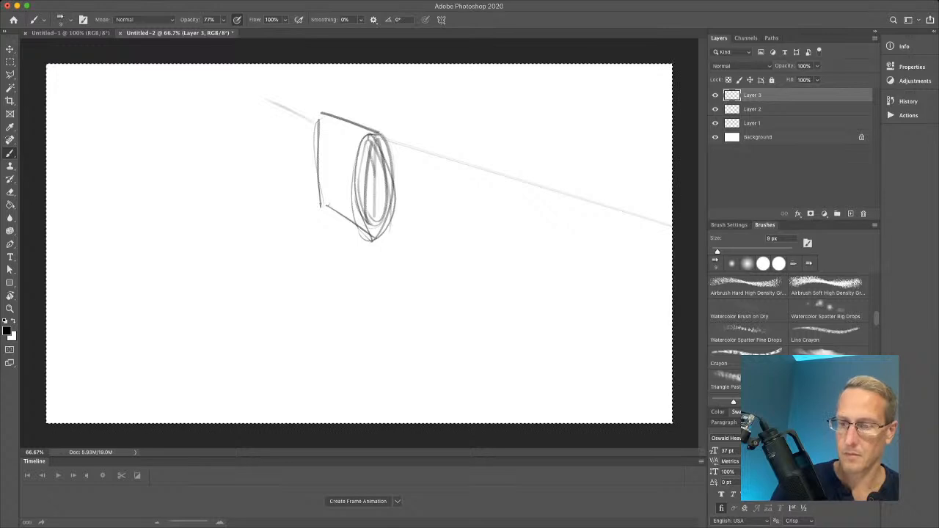
mouse_move(306, 139)
left_mouse_down()
mouse_move(282, 123)
mouse_move(282, 138)
left_mouse_up()
left_click_drag(304, 197, 266, 167)
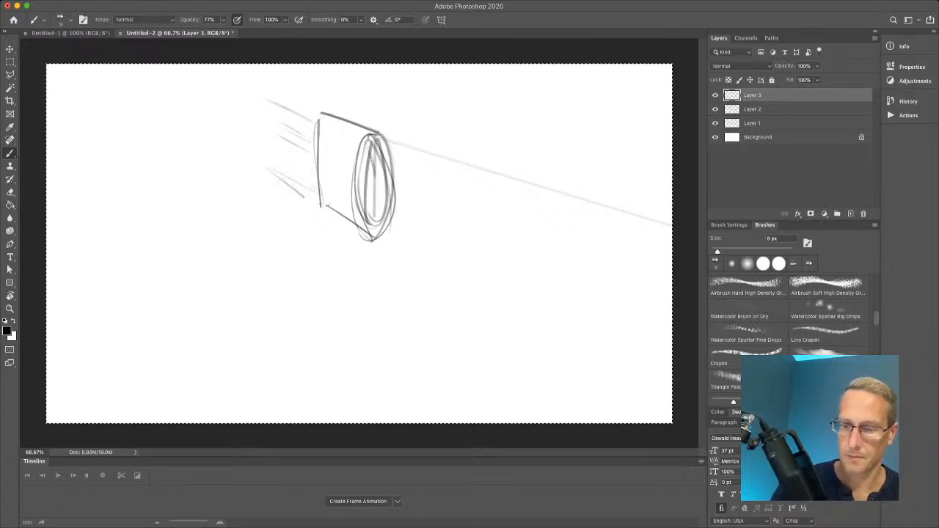
Sketch the angular nose and lower hull below the engine, continuing the drawing on Layer 1.
mouse_move(395, 235)
left_mouse_down()
mouse_move(462, 297)
mouse_move(402, 336)
mouse_move(408, 348)
mouse_move(358, 316)
mouse_move(437, 286)
mouse_move(421, 269)
left_mouse_up()
left_click_drag(422, 283, 359, 295)
mouse_move(361, 284)
left_mouse_down()
mouse_move(384, 271)
mouse_move(373, 298)
left_mouse_up()
left_click(752, 123)
left_click_drag(404, 256, 366, 276)
key("super+a")
left_click_drag(406, 350, 271, 252)
left_click_drag(346, 307, 359, 317)
mouse_move(462, 308)
left_mouse_down()
mouse_move(434, 326)
mouse_move(451, 320)
left_mouse_up()
left_click_drag(373, 351, 387, 333)
left_click_drag(572, 253, 668, 217)
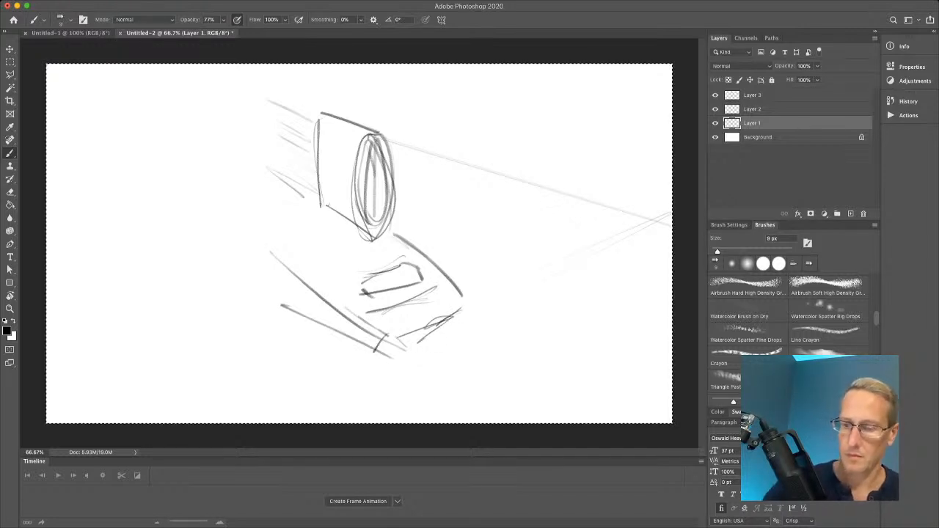
Sketch a long pointed wing on each side of the hull on Layer 1.
mouse_move(276, 306)
left_mouse_down()
mouse_move(195, 345)
mouse_move(223, 336)
left_mouse_up()
mouse_move(285, 274)
left_mouse_down()
mouse_move(186, 352)
mouse_move(293, 299)
mouse_move(194, 343)
left_mouse_up()
mouse_move(378, 240)
left_mouse_down()
mouse_move(470, 225)
mouse_move(422, 240)
left_mouse_up()
left_click_drag(427, 251, 489, 231)
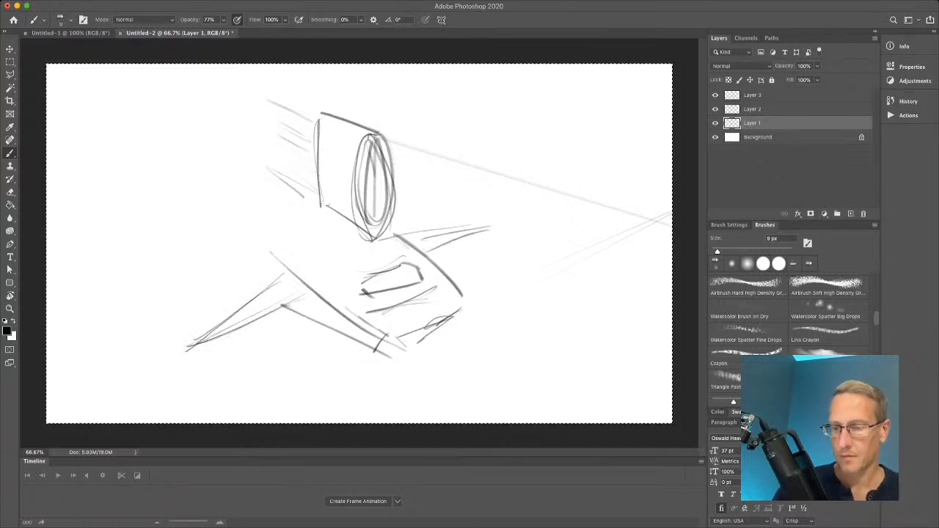
Sketch the rear hull structure and a rough exhaust shape behind it on Layer 1.
left_click_drag(302, 214, 274, 257)
left_click_drag(284, 213, 289, 264)
left_click_drag(296, 202, 280, 265)
left_click_drag(283, 230, 310, 302)
mouse_move(293, 210)
left_mouse_down()
mouse_move(269, 273)
mouse_move(299, 293)
left_mouse_up()
left_click_drag(293, 203, 283, 254)
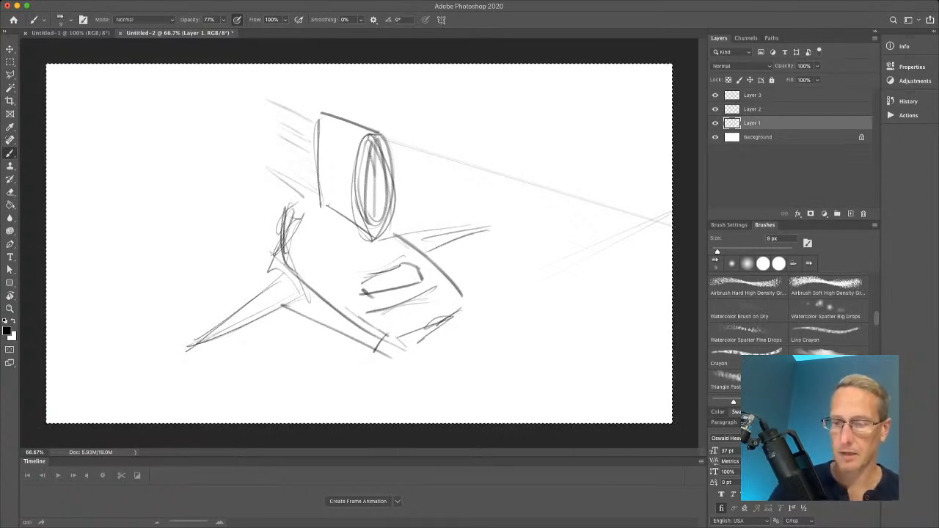
left_click_drag(250, 243, 289, 271)
mouse_move(272, 197)
left_mouse_down()
mouse_move(289, 200)
mouse_move(267, 248)
left_mouse_up()
mouse_move(259, 215)
left_mouse_down()
mouse_move(278, 224)
mouse_move(277, 188)
left_mouse_up()
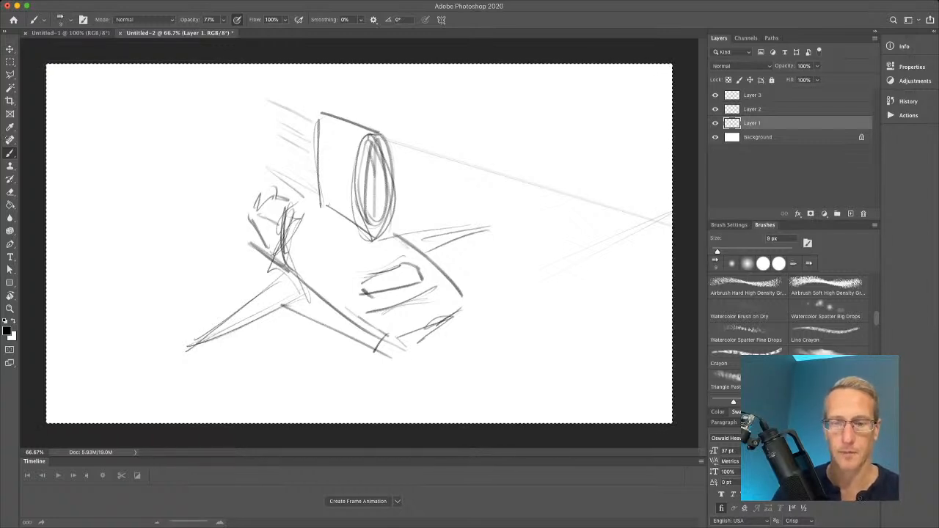
Hide the earlier sketch layers, add a new layer above Layer 1 and keep the white Background shown.
left_click_drag(715, 96, 715, 138)
left_click(850, 214)
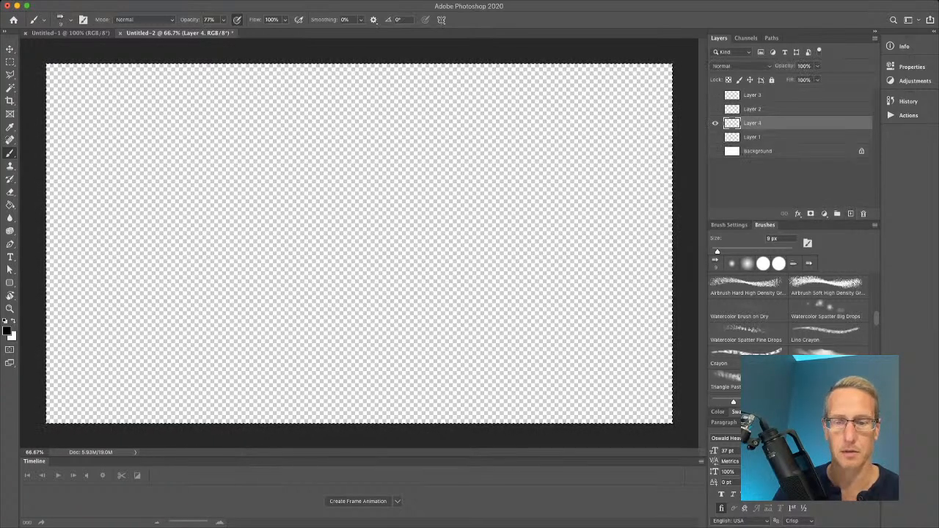
left_click(715, 151)
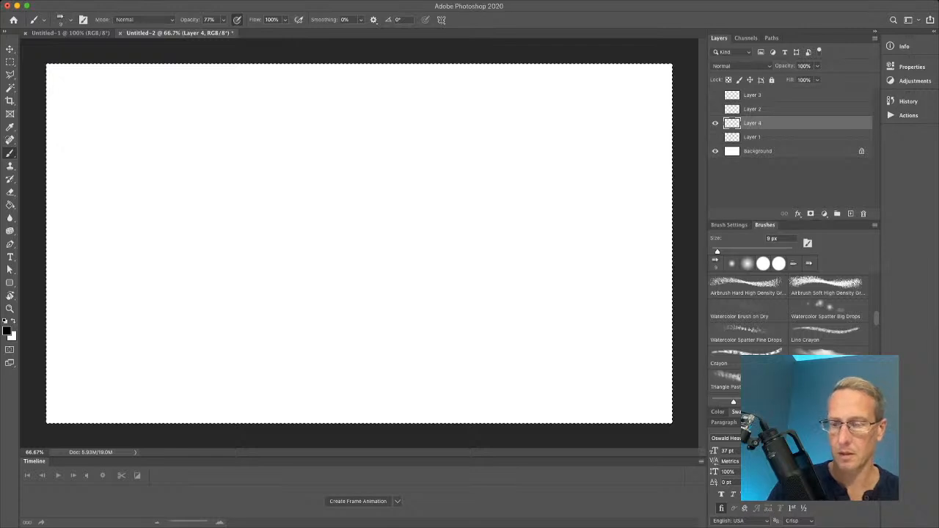
Sketch the outline and angular nose of a new ship's central body on Layer 4.
mouse_move(424, 230)
left_mouse_down()
mouse_move(361, 209)
mouse_move(423, 230)
left_mouse_up()
left_click_drag(360, 202, 417, 228)
left_click_drag(323, 220, 373, 254)
mouse_move(423, 232)
left_mouse_down()
mouse_move(441, 253)
mouse_move(428, 286)
mouse_move(437, 271)
mouse_move(387, 297)
left_mouse_up()
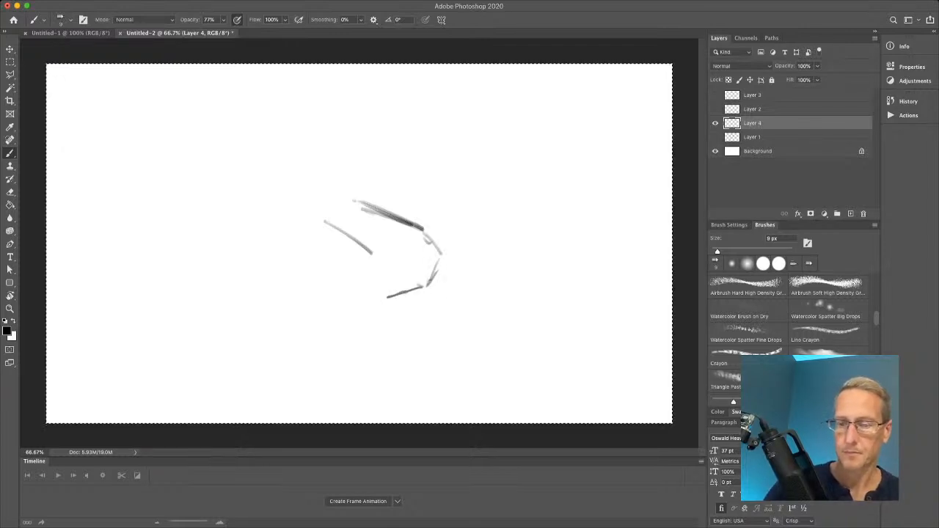
mouse_move(427, 258)
left_mouse_down()
mouse_move(387, 271)
mouse_move(431, 259)
left_mouse_up()
On the Background layer, sketch the body's angular front facets and a cockpit canopy along its top.
left_click(778, 151)
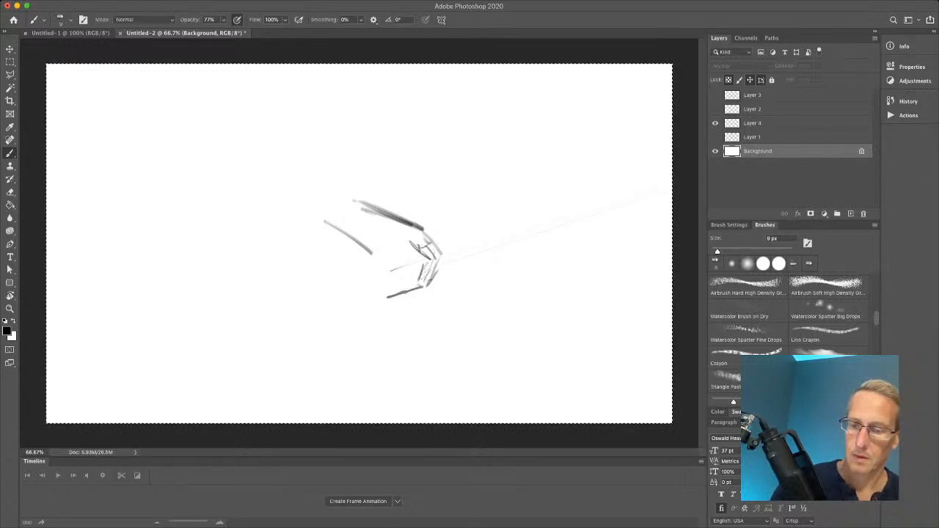
left_click_drag(389, 251, 394, 289)
mouse_move(382, 291)
left_mouse_down()
mouse_move(394, 288)
mouse_move(391, 252)
mouse_move(378, 274)
left_mouse_up()
left_click_drag(373, 267, 369, 284)
left_click_drag(369, 285, 386, 296)
left_click_drag(401, 230, 361, 201)
mouse_move(361, 202)
left_mouse_down()
mouse_move(389, 222)
mouse_move(334, 218)
mouse_move(361, 201)
mouse_move(325, 213)
mouse_move(385, 229)
left_mouse_up()
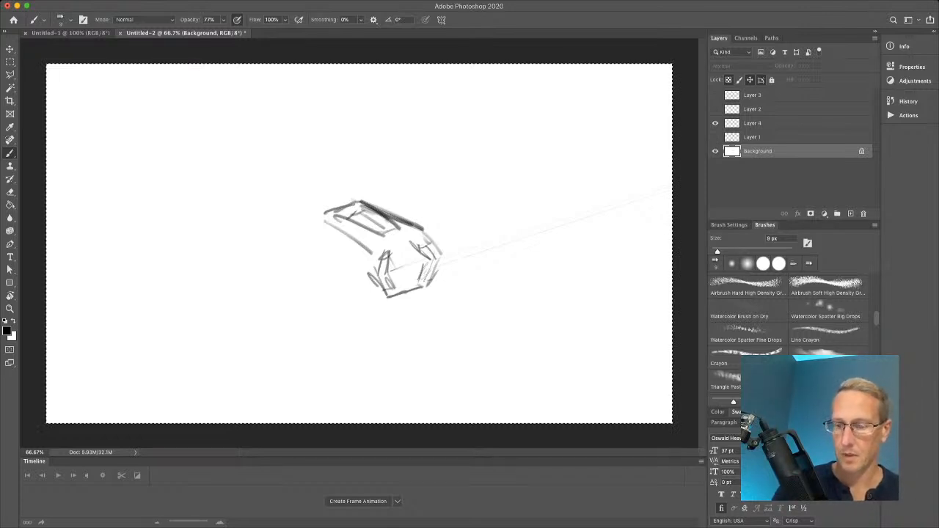
Sketch a large round engine with inner rings to the right of the body, with its housing extending back.
mouse_move(412, 219)
left_mouse_down()
mouse_move(430, 195)
mouse_move(495, 221)
left_mouse_up()
left_click_drag(455, 190, 454, 271)
mouse_move(417, 222)
left_mouse_down()
mouse_move(487, 199)
mouse_move(454, 285)
left_mouse_up()
left_click_drag(421, 217, 505, 255)
mouse_move(409, 221)
left_mouse_down()
mouse_move(434, 207)
mouse_move(439, 251)
left_mouse_up()
left_click_drag(420, 216, 425, 231)
mouse_move(362, 195)
left_mouse_down()
mouse_move(423, 205)
mouse_move(360, 211)
left_mouse_up()
left_click_drag(454, 201, 478, 246)
left_click_drag(462, 192, 451, 280)
mouse_move(503, 212)
left_mouse_down()
mouse_move(434, 190)
mouse_move(448, 290)
left_mouse_up()
left_click_drag(446, 186, 457, 285)
mouse_move(466, 211)
left_mouse_down()
mouse_move(477, 267)
mouse_move(451, 264)
mouse_move(481, 213)
mouse_move(470, 257)
mouse_move(464, 233)
left_mouse_up()
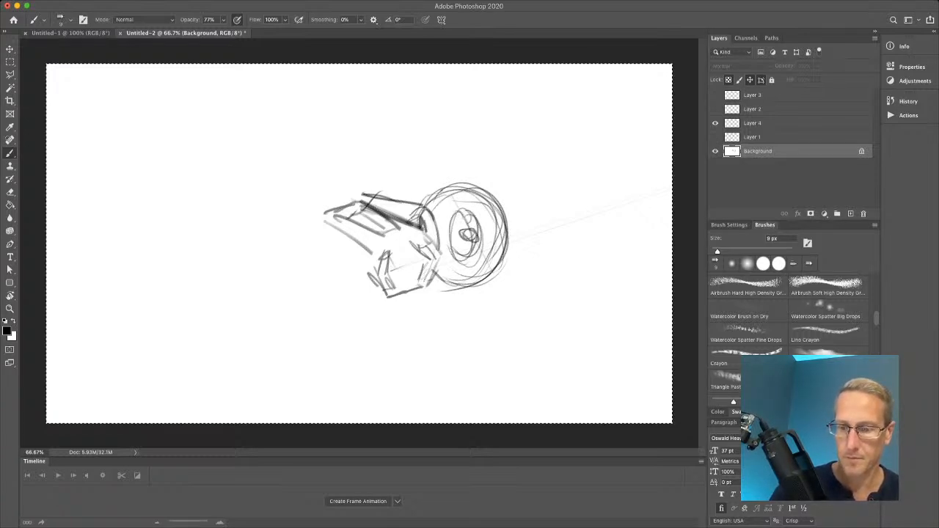
mouse_move(410, 169)
left_mouse_down()
mouse_move(481, 193)
mouse_move(372, 166)
mouse_move(360, 194)
left_mouse_up()
Sketch a matching round engine with an inner hub to the left of the body, with its housing extending back.
left_click_drag(340, 234, 317, 314)
mouse_move(323, 223)
left_mouse_down()
mouse_move(305, 305)
mouse_move(273, 289)
mouse_move(322, 237)
mouse_move(292, 323)
left_mouse_up()
mouse_move(304, 226)
left_mouse_down()
mouse_move(281, 264)
mouse_move(300, 318)
left_mouse_up()
mouse_move(319, 256)
left_mouse_down()
mouse_move(333, 264)
mouse_move(327, 302)
left_mouse_up()
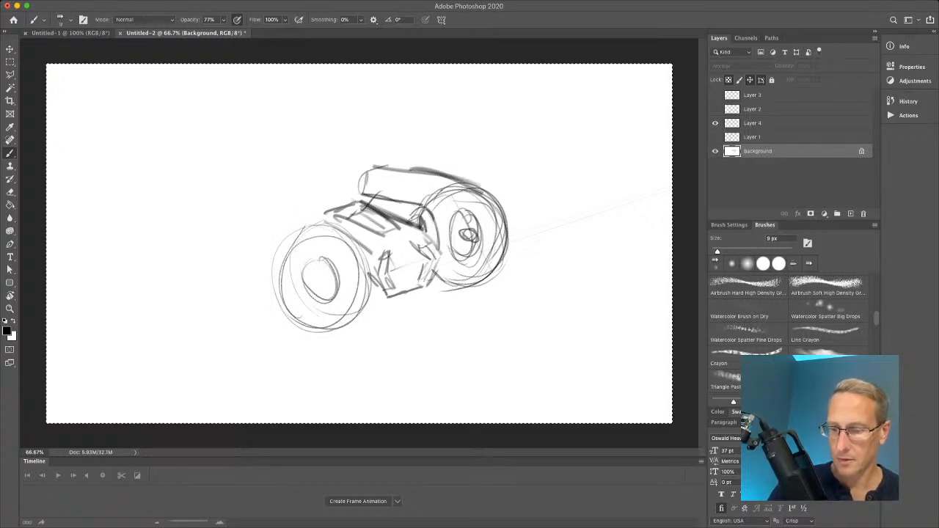
mouse_move(339, 232)
left_mouse_down()
mouse_move(270, 203)
mouse_move(282, 315)
left_mouse_up()
left_click_drag(233, 246, 282, 316)
left_click_drag(235, 266, 269, 204)
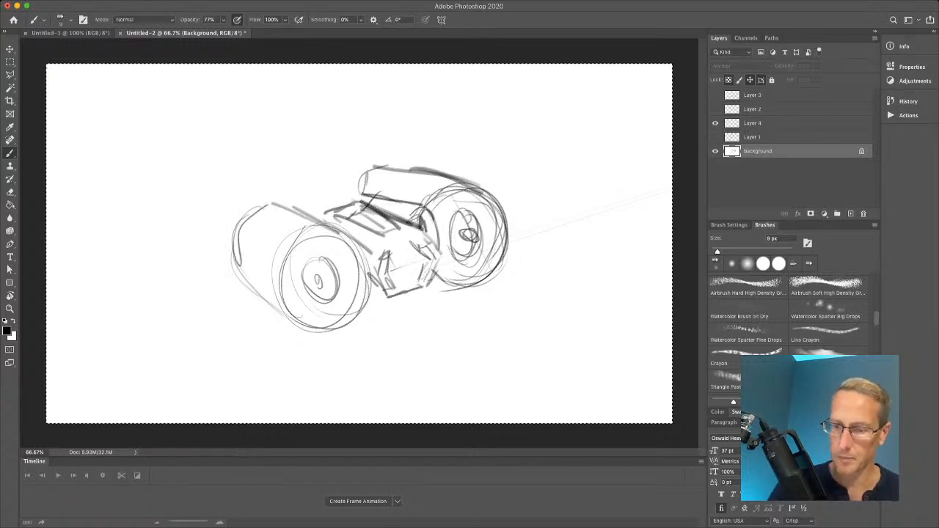
Sketch small angular exhaust nozzles at the rear of both engine housings.
mouse_move(258, 213)
left_mouse_down()
mouse_move(232, 207)
mouse_move(219, 229)
left_mouse_up()
left_click_drag(219, 231, 239, 245)
left_click_drag(240, 208, 224, 234)
left_click_drag(222, 205, 249, 210)
left_click_drag(349, 174, 353, 192)
mouse_move(345, 178)
left_mouse_down()
mouse_move(368, 176)
mouse_move(364, 196)
mouse_move(315, 200)
mouse_move(320, 212)
left_mouse_up()
Sketch a tall pointed fin rising from each engine housing.
mouse_move(319, 200)
left_mouse_down()
mouse_move(322, 216)
mouse_move(383, 123)
left_mouse_up()
mouse_move(367, 192)
left_mouse_down()
mouse_move(405, 102)
mouse_move(394, 207)
mouse_move(406, 98)
mouse_move(387, 191)
left_mouse_up()
mouse_move(389, 194)
left_mouse_down()
mouse_move(417, 88)
mouse_move(353, 198)
mouse_move(409, 105)
mouse_move(381, 196)
mouse_move(404, 118)
left_mouse_up()
mouse_move(237, 139)
left_mouse_down()
mouse_move(321, 220)
mouse_move(287, 215)
left_mouse_up()
left_click_drag(245, 155, 304, 216)
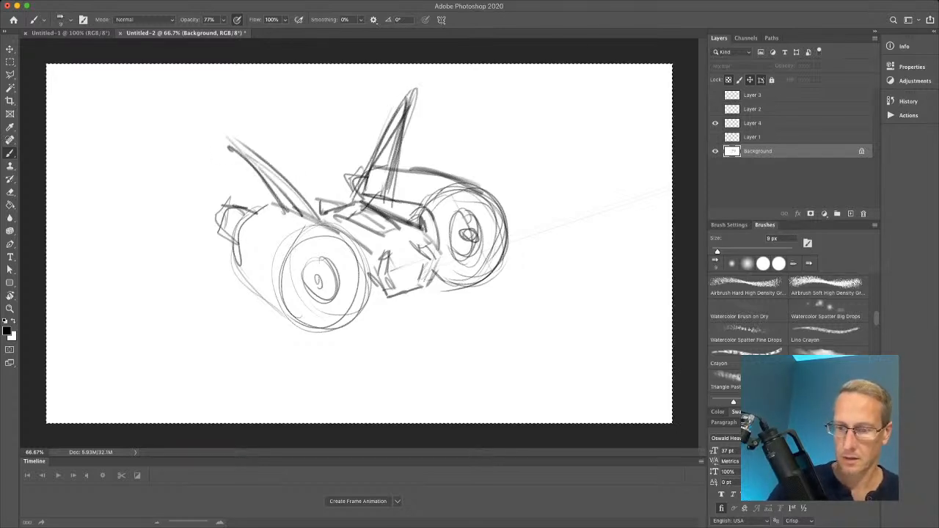
Sketch two long pointed fins extending downward from beneath the left engine.
left_click_drag(248, 298, 170, 384)
left_click_drag(275, 309, 164, 378)
left_click_drag(242, 289, 173, 386)
left_click_drag(267, 311, 178, 379)
mouse_move(292, 329)
left_mouse_down()
mouse_move(225, 423)
mouse_move(245, 396)
left_mouse_up()
left_click_drag(267, 312, 226, 424)
Sketch two dark tapered fins extending downward from beneath the right engine.
left_click_drag(528, 301, 668, 273)
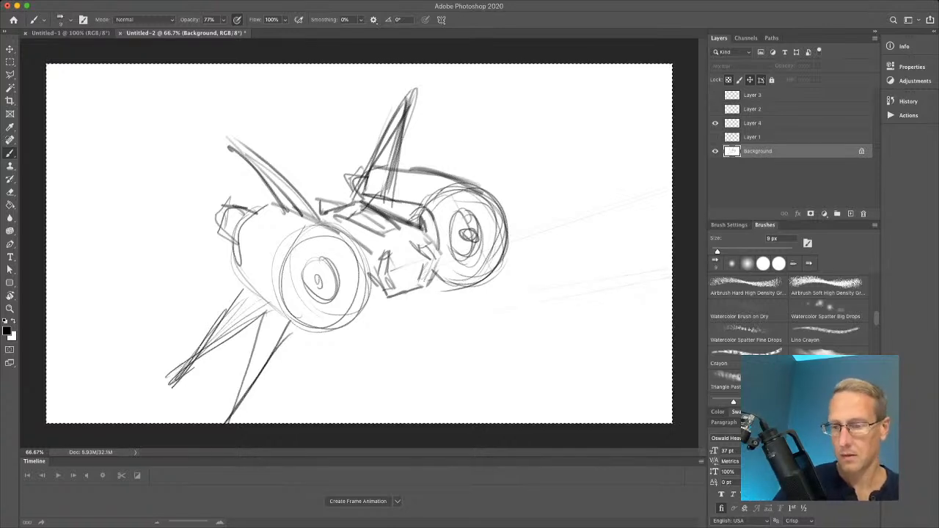
left_click_drag(422, 289, 469, 348)
mouse_move(421, 288)
left_mouse_down()
mouse_move(465, 350)
mouse_move(498, 379)
left_mouse_up()
mouse_move(453, 285)
left_mouse_down()
mouse_move(504, 380)
mouse_move(492, 380)
left_mouse_up()
left_click_drag(431, 298, 482, 357)
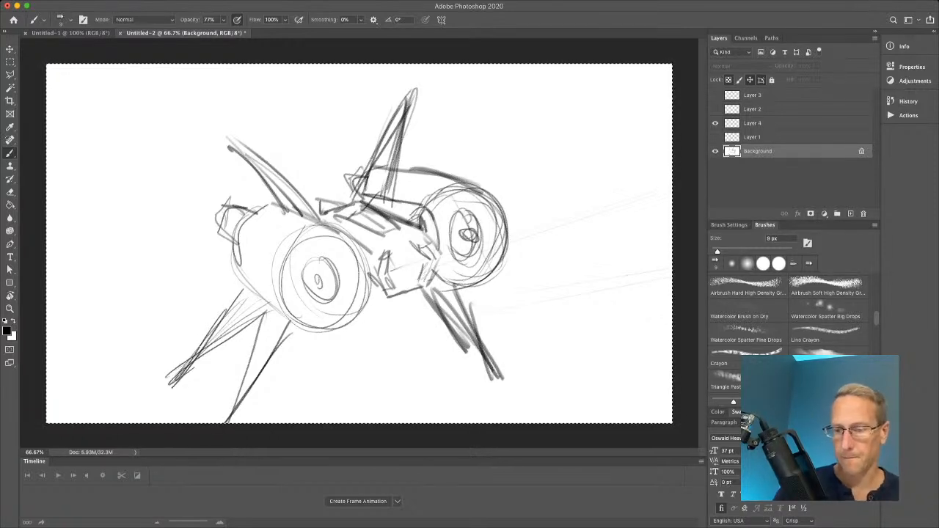
Sketch a dark slanted support on the underside of the central body between the two engines.
mouse_move(378, 295)
left_mouse_down()
mouse_move(371, 314)
mouse_move(415, 298)
mouse_move(383, 310)
mouse_move(424, 328)
mouse_move(400, 325)
mouse_move(443, 326)
left_mouse_up()
left_click_drag(403, 299, 444, 325)
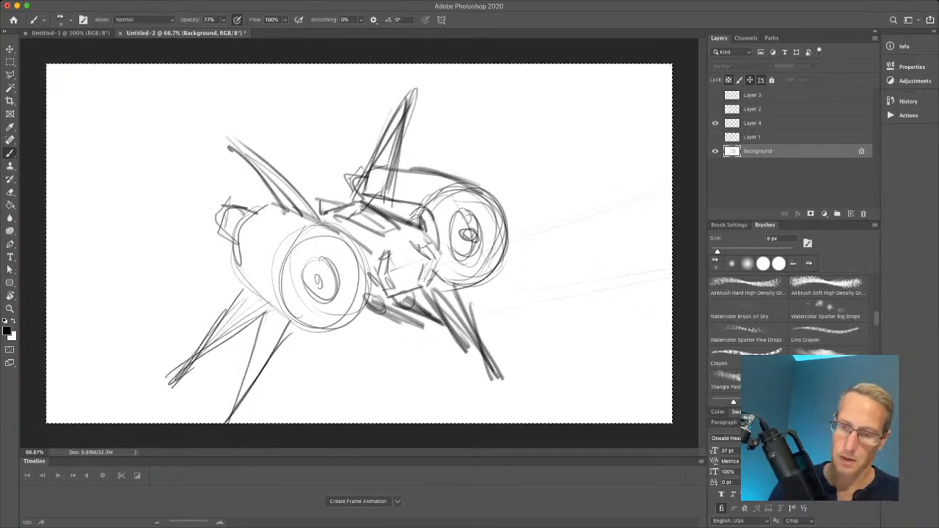
mouse_move(383, 308)
left_mouse_down()
mouse_move(433, 337)
mouse_move(441, 319)
left_mouse_up()
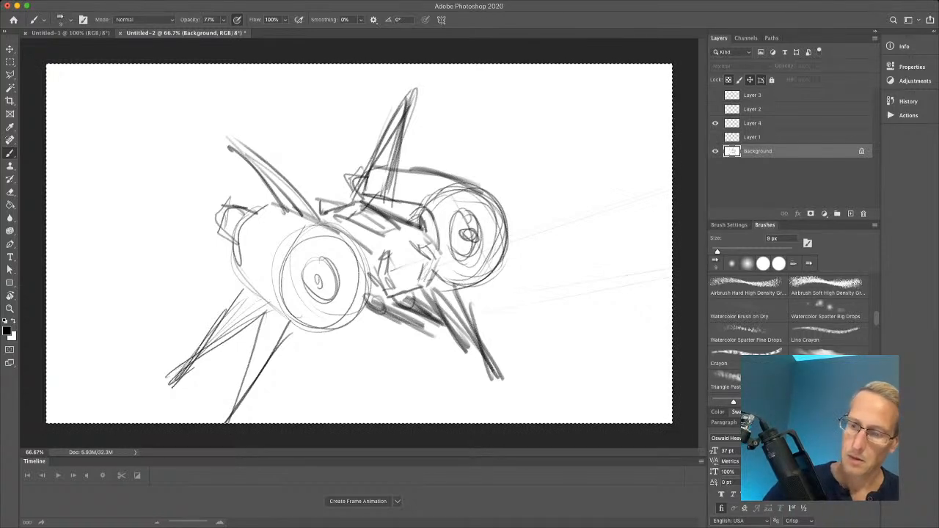
Sketch a rectangular panel on the upper side of the left engine housing, aligned to a light perspective guideline.
left_click_drag(273, 235, 290, 230)
mouse_move(249, 254)
left_mouse_down()
mouse_move(272, 238)
mouse_move(252, 234)
left_mouse_up()
mouse_move(248, 254)
left_mouse_down()
mouse_move(272, 238)
mouse_move(264, 256)
left_mouse_up()
mouse_move(513, 220)
left_mouse_down()
mouse_move(671, 201)
mouse_move(266, 244)
left_mouse_up()
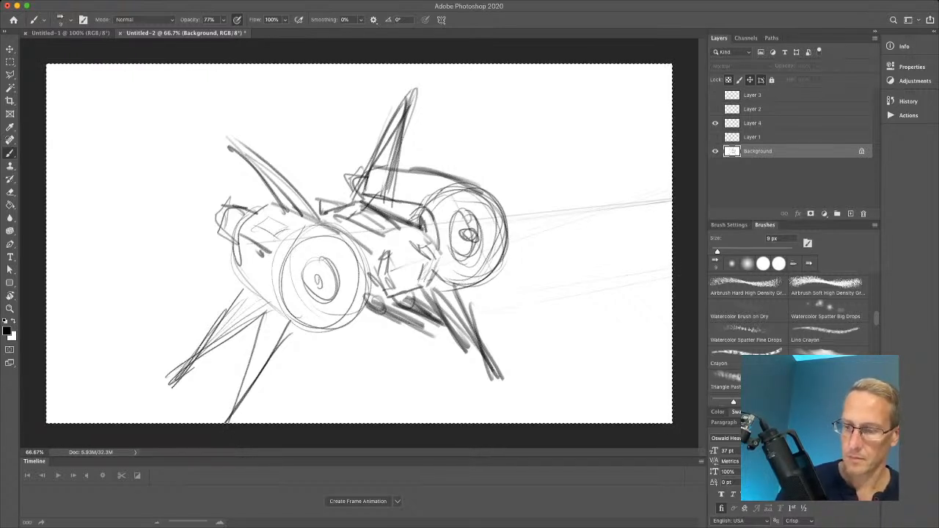
Add short hatched vent marks to the sides and tops of both engine housings.
left_click_drag(261, 270, 256, 288)
left_click_drag(254, 266, 250, 282)
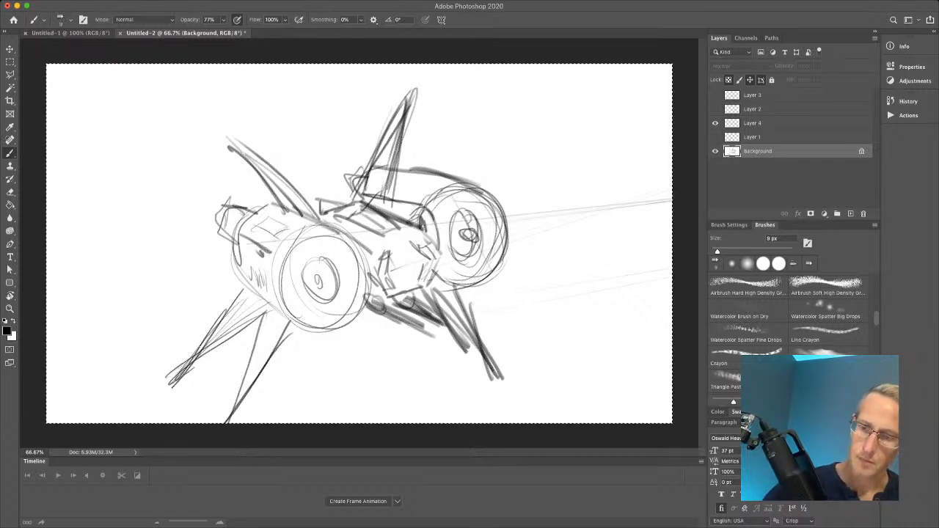
left_click_drag(423, 181, 419, 193)
left_click(828, 310)
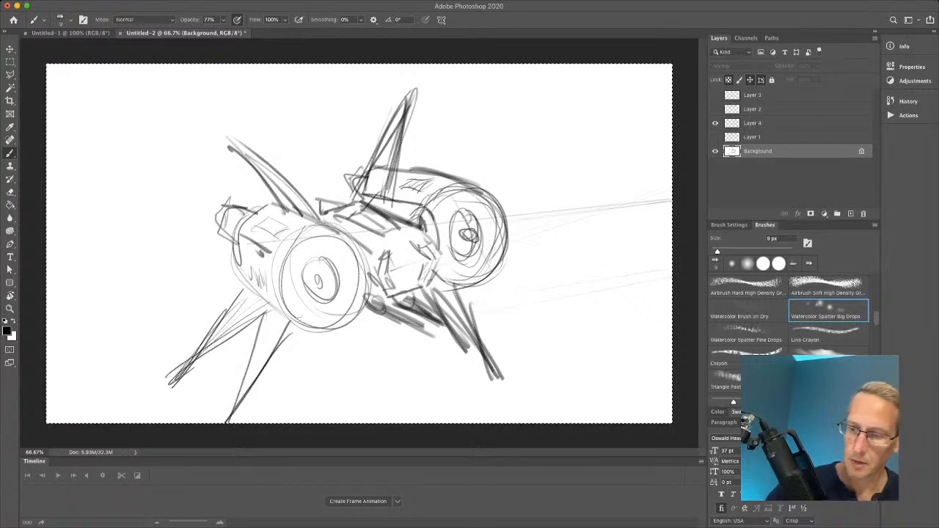
left_click(747, 357)
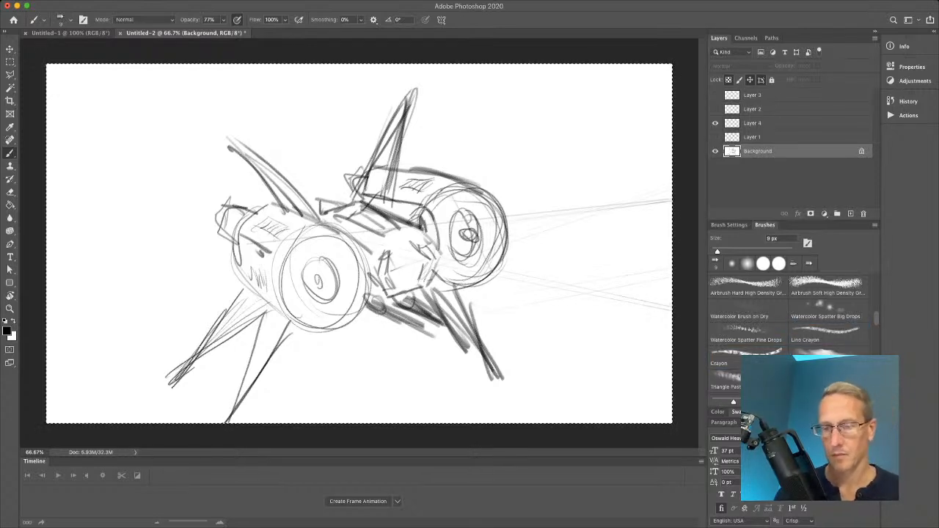
Scatter short diagonal speed lines around the ship to suggest motion.
left_click_drag(305, 379, 353, 414)
left_click_drag(388, 369, 437, 397)
left_click_drag(531, 266, 559, 281)
left_click_drag(347, 174, 297, 154)
left_click_drag(224, 199, 140, 174)
left_click_drag(176, 281, 106, 243)
left_click_drag(131, 302, 118, 291)
left_click_drag(589, 170, 644, 198)
left_click_drag(504, 137, 524, 150)
left_click_drag(365, 100, 342, 89)
left_click_drag(253, 74, 236, 70)
Lengthen the left engine's upper fin to a longer point and darken its edges.
left_click_drag(228, 137, 280, 203)
left_click_drag(206, 119, 283, 210)
mouse_move(193, 112)
left_mouse_down()
mouse_move(213, 128)
mouse_move(198, 115)
left_mouse_up()
left_click_drag(189, 101, 313, 216)
left_click_drag(251, 154, 312, 215)
Extend the right engine's upper fin to a taller point and darken its edges down to the base.
mouse_move(420, 73)
left_mouse_down()
mouse_move(378, 156)
mouse_move(404, 140)
mouse_move(392, 186)
left_mouse_up()
left_click_drag(410, 114, 407, 139)
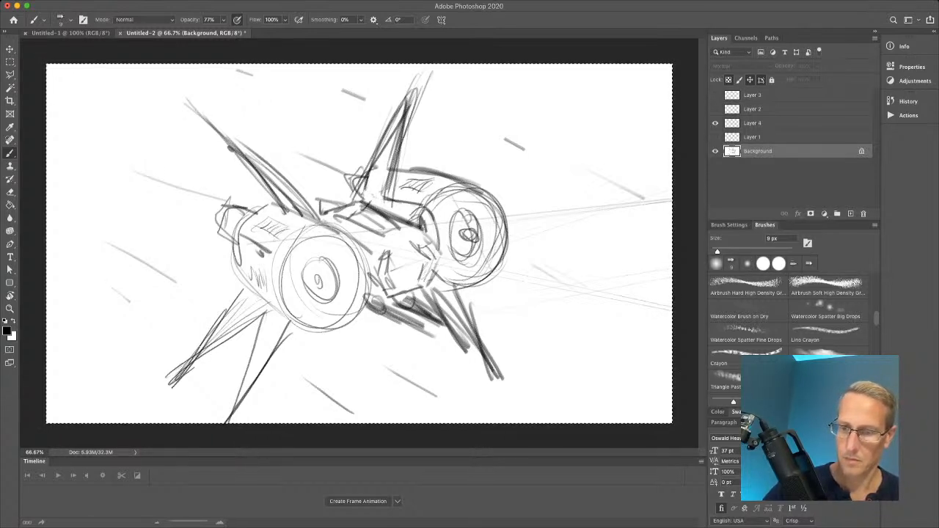
left_click_drag(398, 110, 365, 193)
left_click_drag(395, 113, 366, 202)
left_click_drag(389, 154, 380, 217)
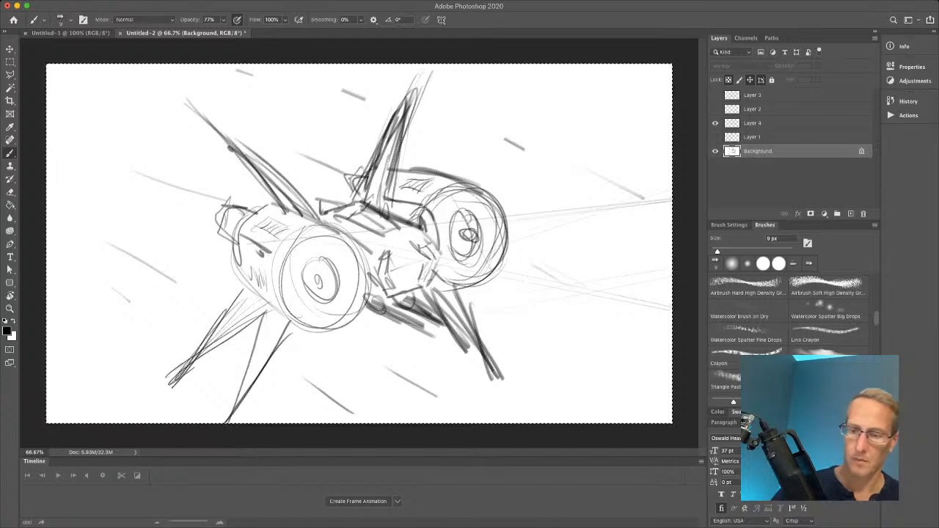
Add fine detail strokes and a light perspective line to the front of the central body.
left_click_drag(424, 260, 410, 292)
left_click_drag(402, 275, 394, 289)
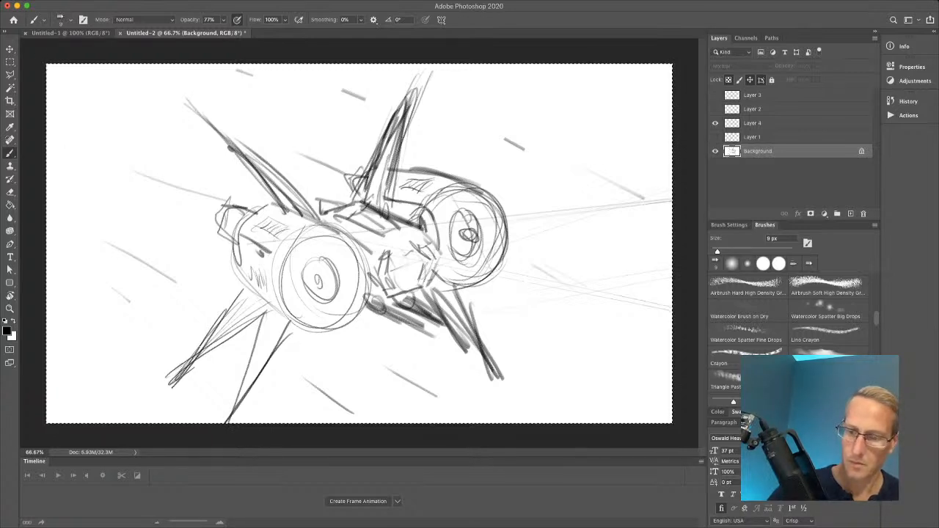
mouse_move(405, 254)
left_mouse_down()
mouse_move(411, 276)
mouse_move(410, 251)
mouse_move(391, 270)
mouse_move(399, 280)
mouse_move(415, 253)
mouse_move(672, 261)
left_mouse_up()
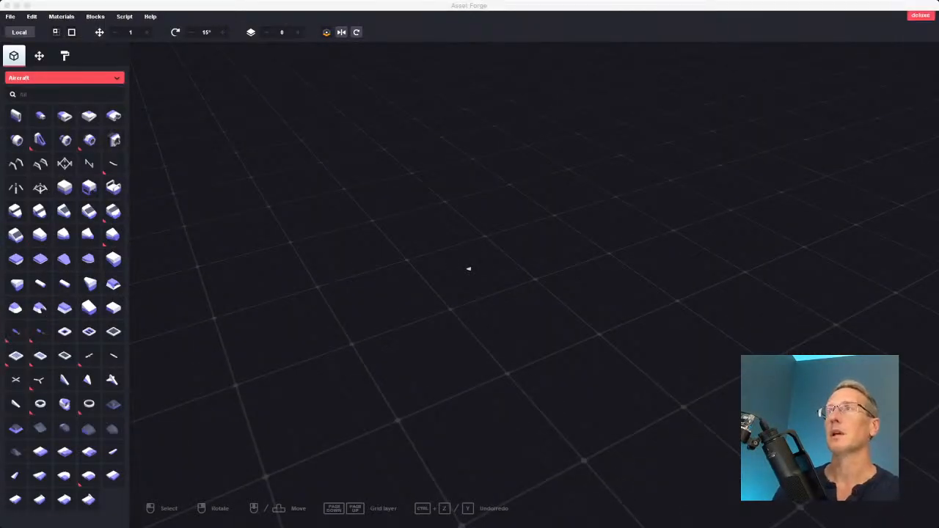
Switch to Asset Forge and place a hull_front block from the Aircraft set on the grid.
left_click(468, 269)
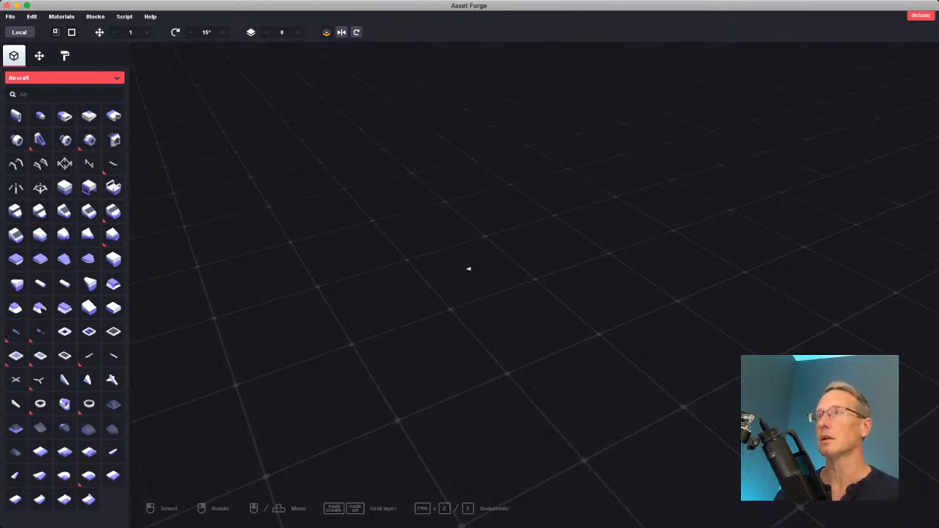
left_click(40, 235)
left_click(522, 279)
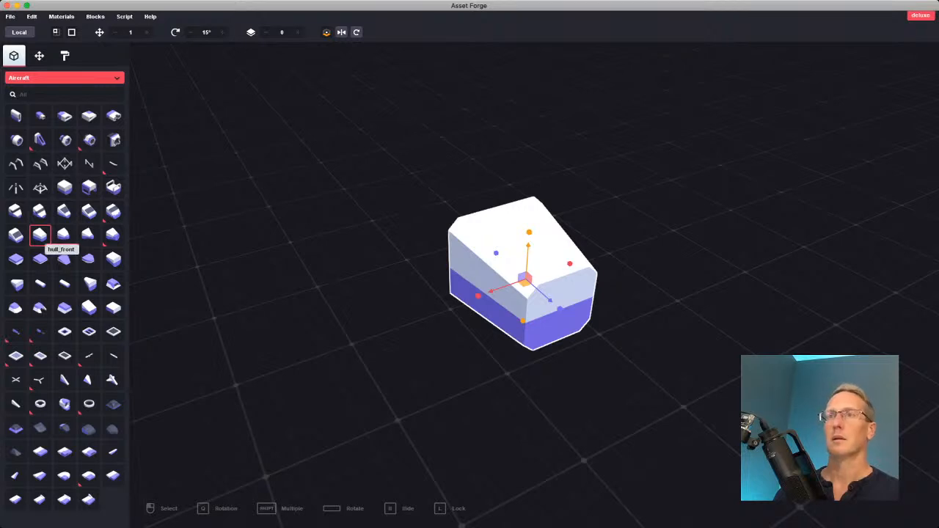
Add a tapered hull block behind the front piece and align the two flush into one fuselage.
left_click(113, 258)
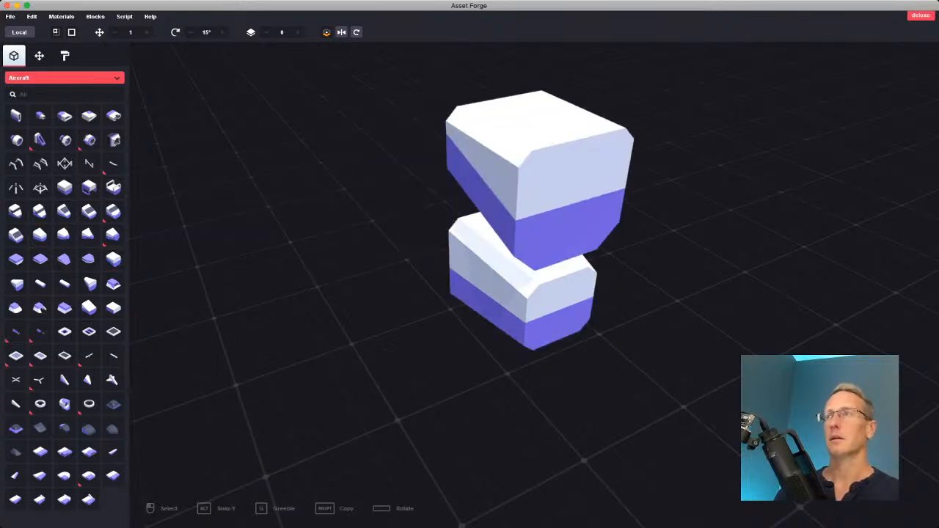
left_click(423, 189)
left_click_drag(423, 189, 469, 228)
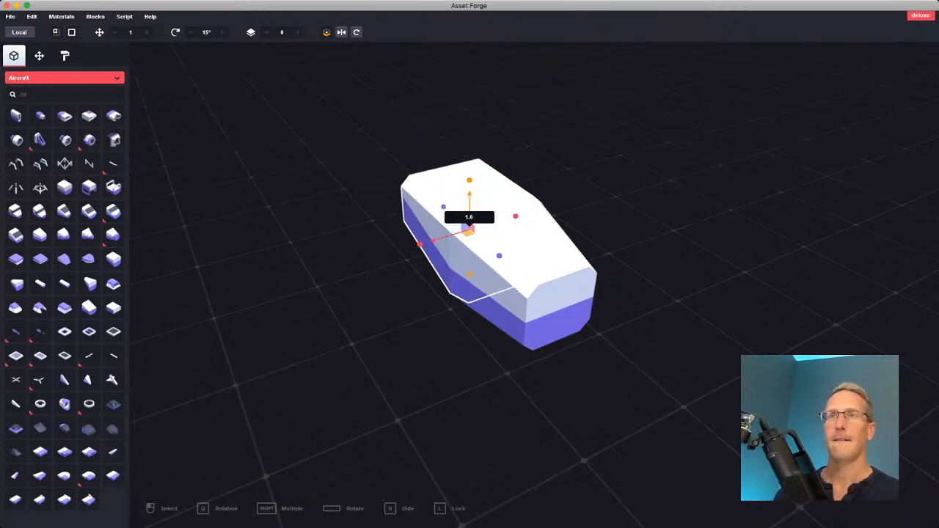
key("Escape")
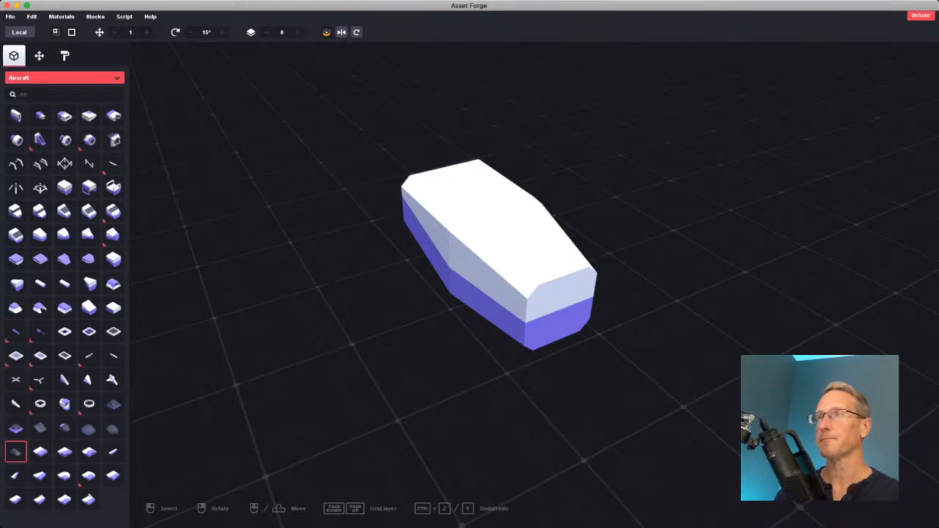
Place the dark cockpit canopy on top of the rear hull block and shorten it slightly.
left_click(16, 451)
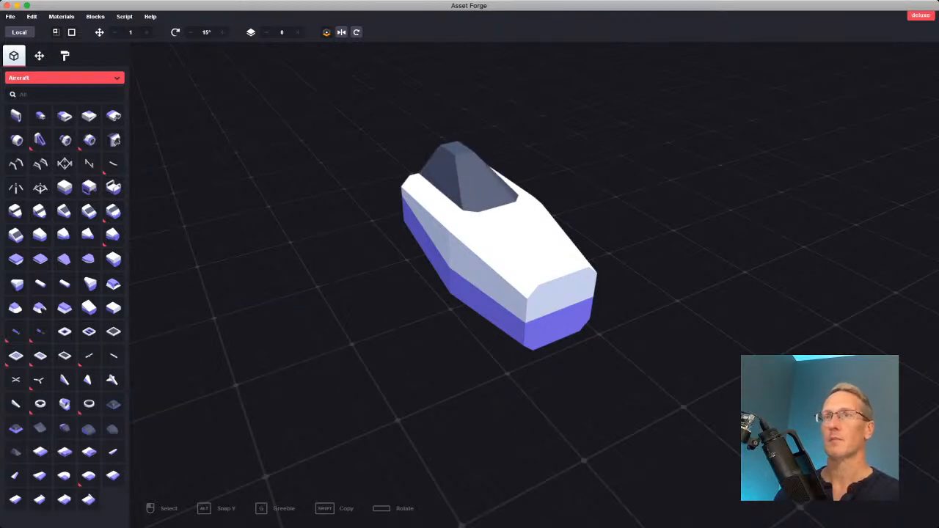
left_click(469, 177)
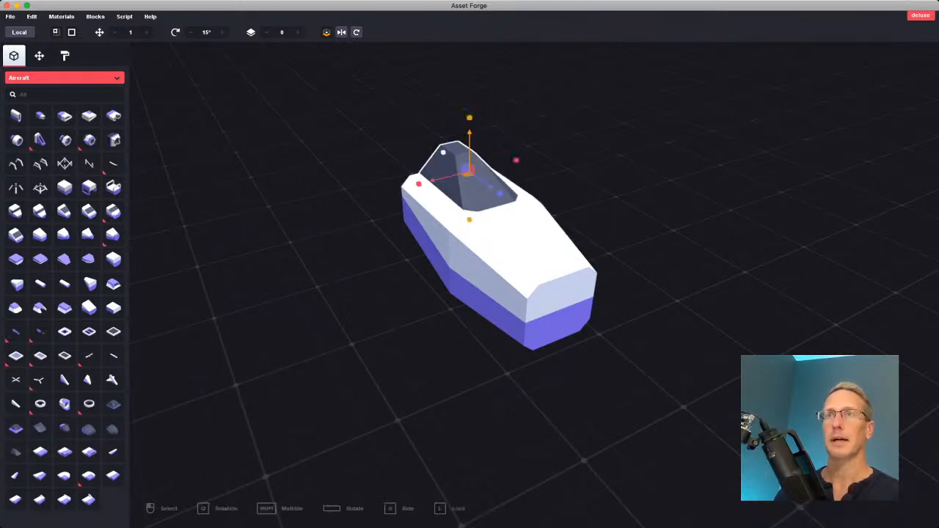
mouse_move(500, 194)
left_mouse_down()
mouse_move(485, 182)
mouse_move(493, 189)
left_mouse_up()
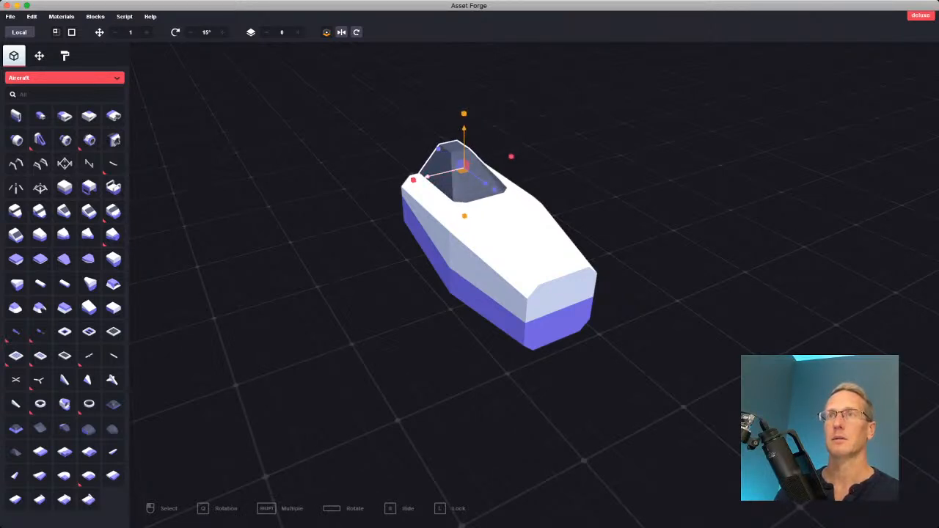
Narrow the cockpit canopy from both sides and reduce its height.
left_click_drag(413, 180, 413, 175)
right_click_drag(415, 182, 343, 193)
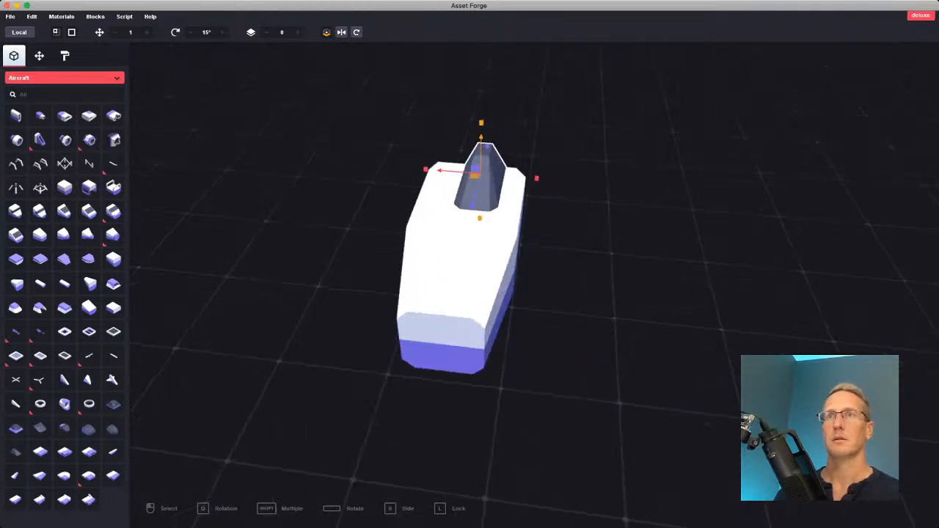
left_click_drag(537, 178, 534, 178)
right_click_drag(536, 183, 459, 157)
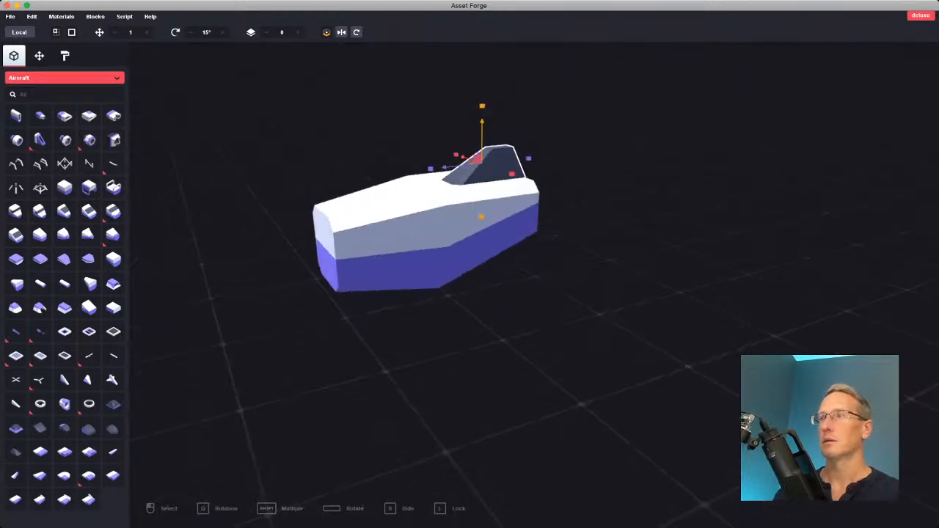
left_click_drag(482, 105, 482, 110)
right_click_drag(455, 143, 517, 150)
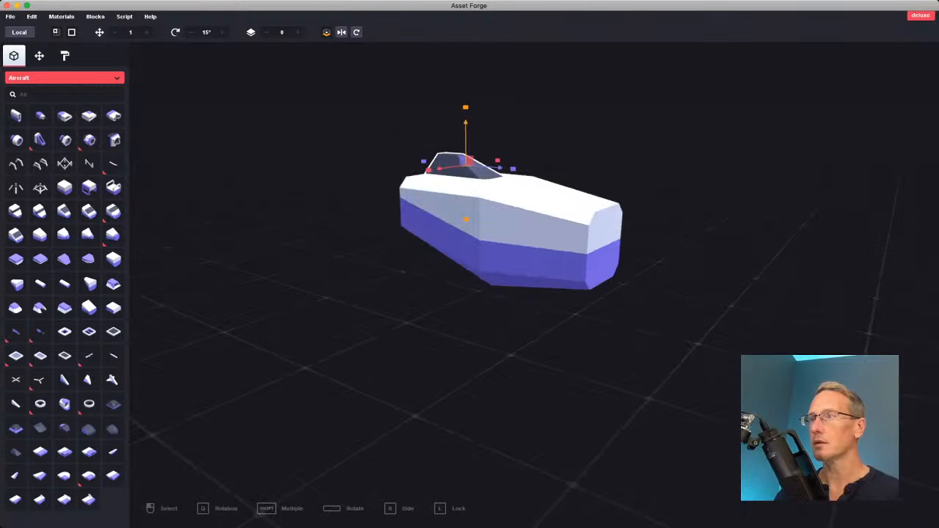
Slide the canopy forward to the middle of the hull and adjust its height on the top surface.
left_click_drag(500, 168, 541, 172)
mouse_move(507, 127)
left_mouse_down()
mouse_move(507, 139)
mouse_move(507, 128)
left_mouse_up()
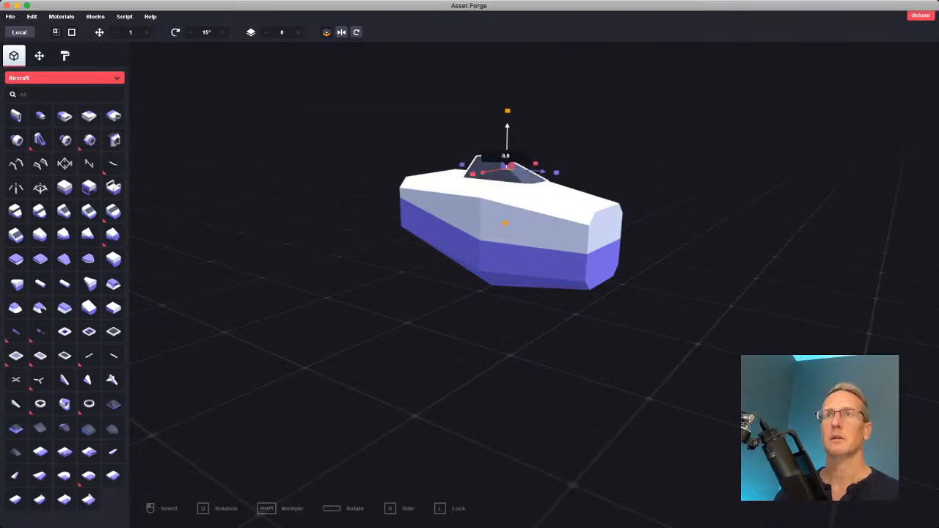
right_click_drag(513, 150, 363, 158)
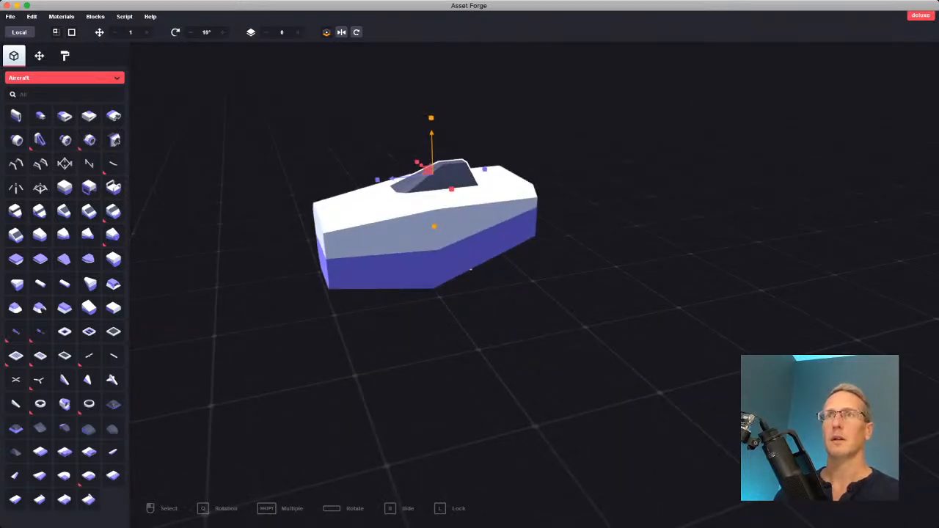
left_click_drag(431, 134, 432, 135)
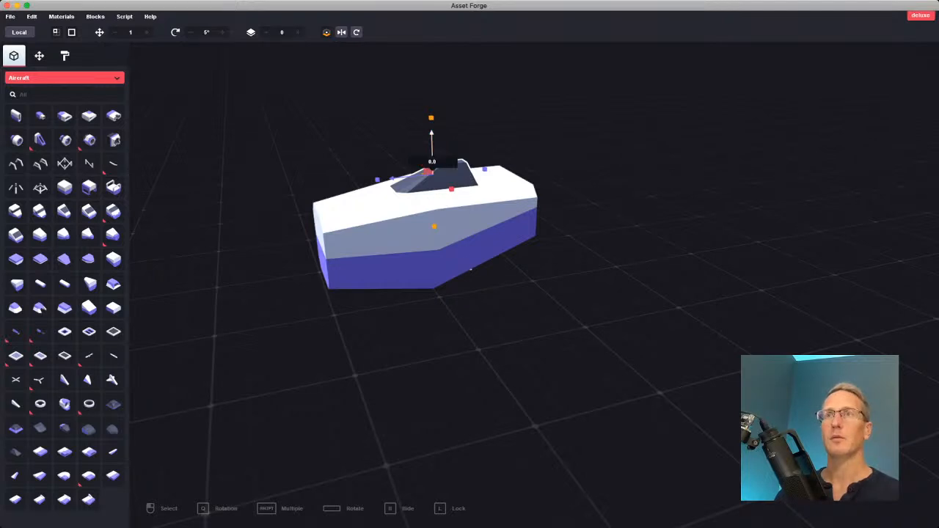
Shift the canopy sideways to centre it across the width of the hull.
left_click(529, 136)
right_click_drag(528, 136, 525, 239)
left_click(471, 242)
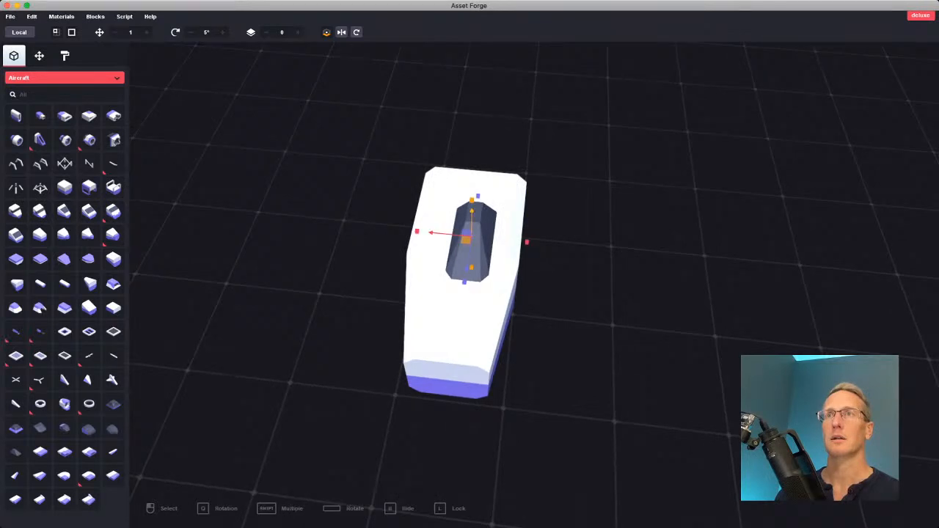
left_click_drag(443, 233, 432, 234)
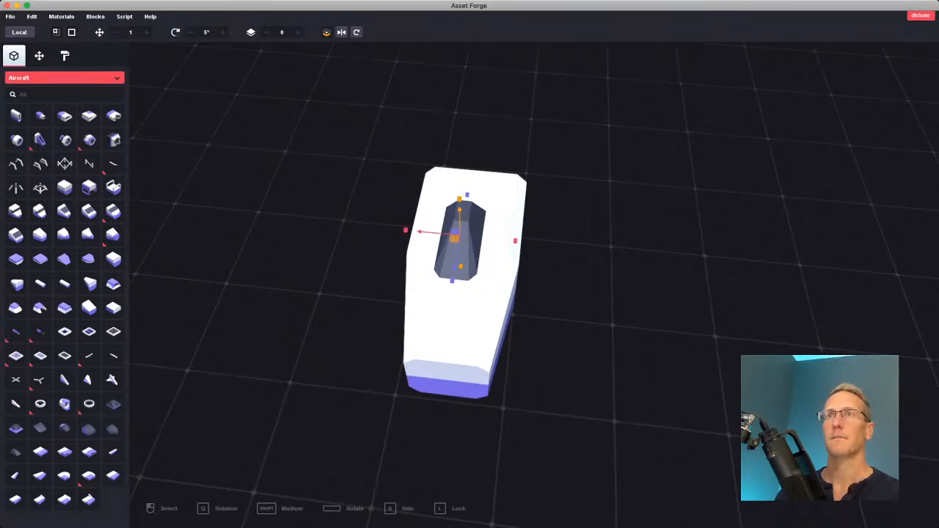
left_click_drag(516, 240, 516, 240)
right_click_drag(525, 246, 664, 192)
right_click_drag(468, 268, 433, 282)
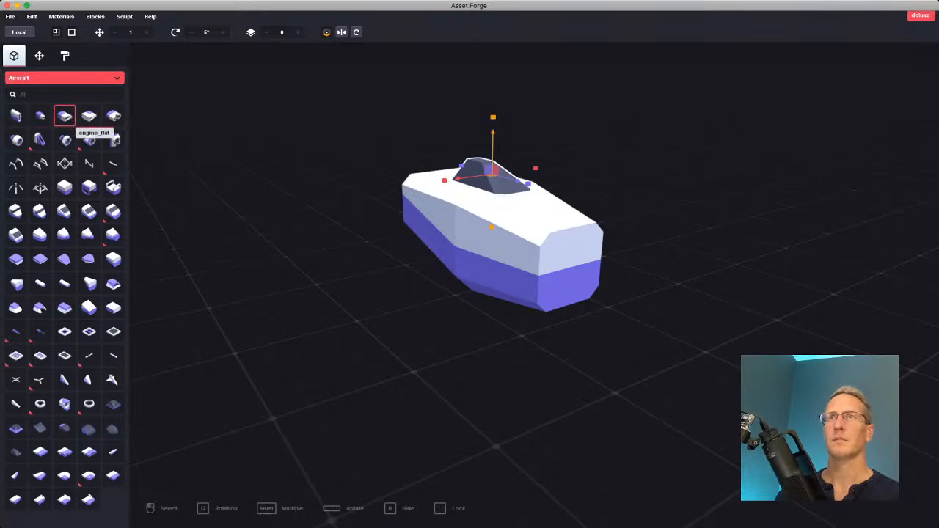
Place an engine_flat part beside the hull and switch the rotation axis.
left_click(65, 115)
left_click(379, 267)
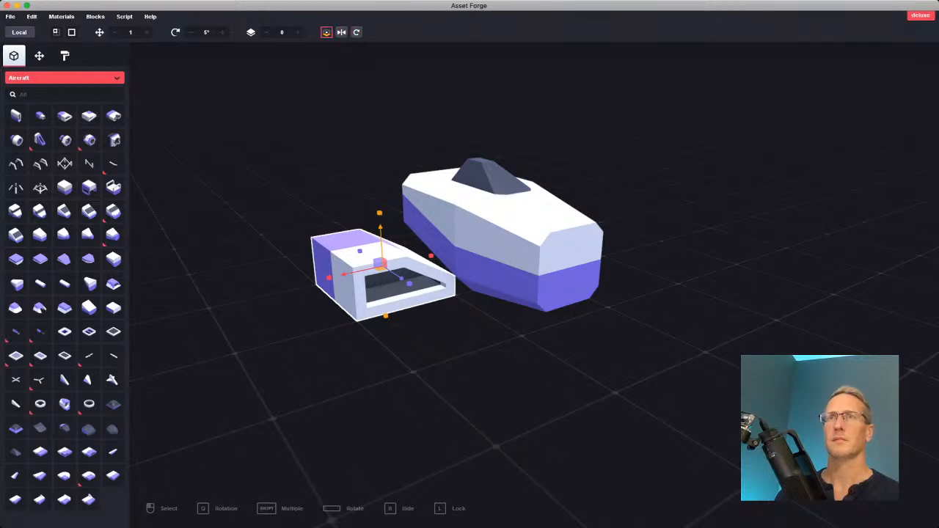
left_click(326, 31)
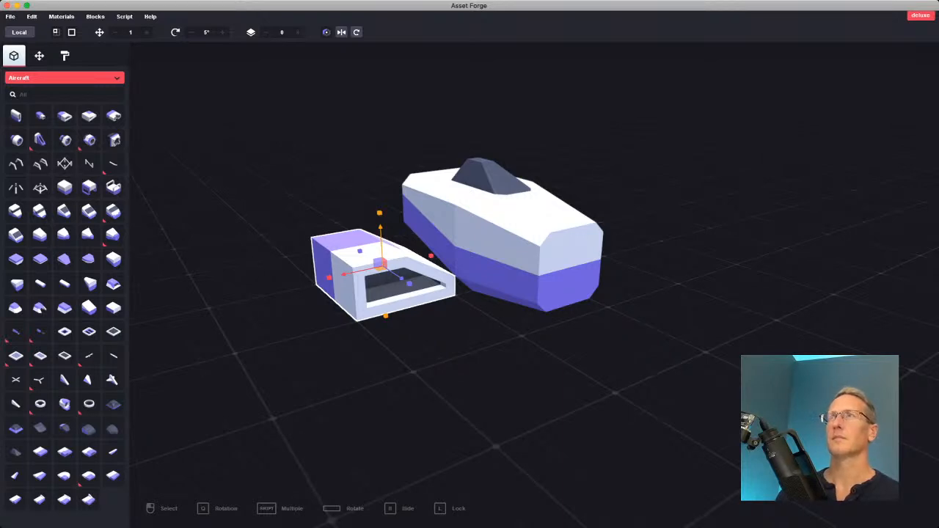
Try turning the flat engine part upright in 5° rotation steps, and delete it.
key("space")
key("space")
key("space")
key("space")
key("space")
key("space")
key("space")
key("space")
key("space")
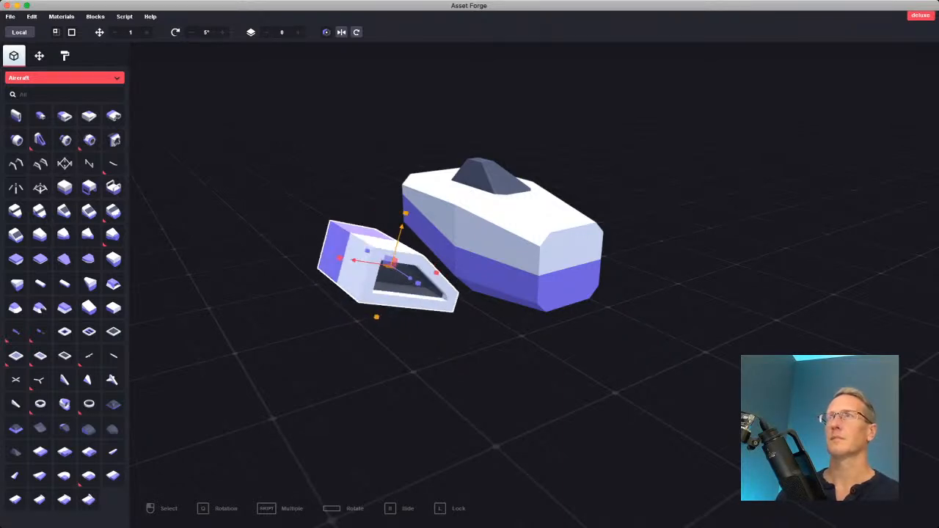
key("space")
key("space")
key("space")
key("space")
key("space")
key("space")
key("space")
key("space")
key("space")
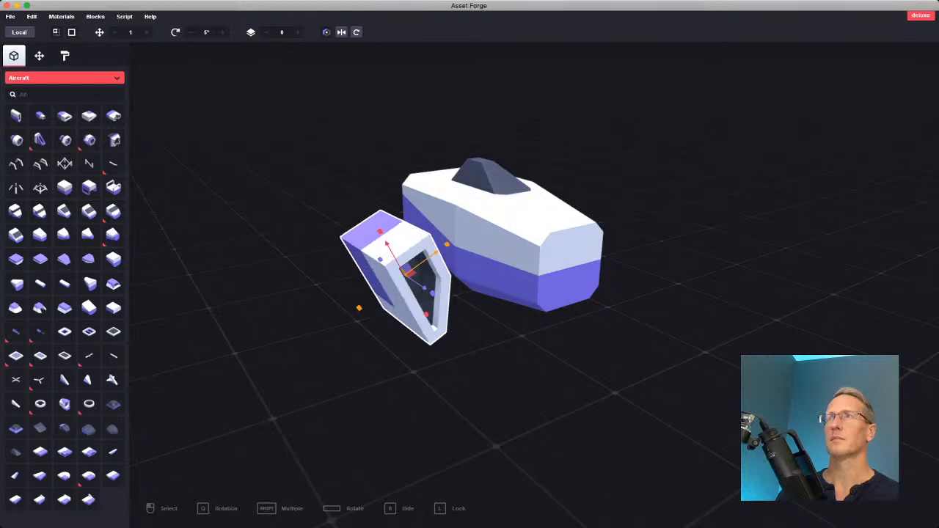
right_click_drag(424, 339, 359, 302)
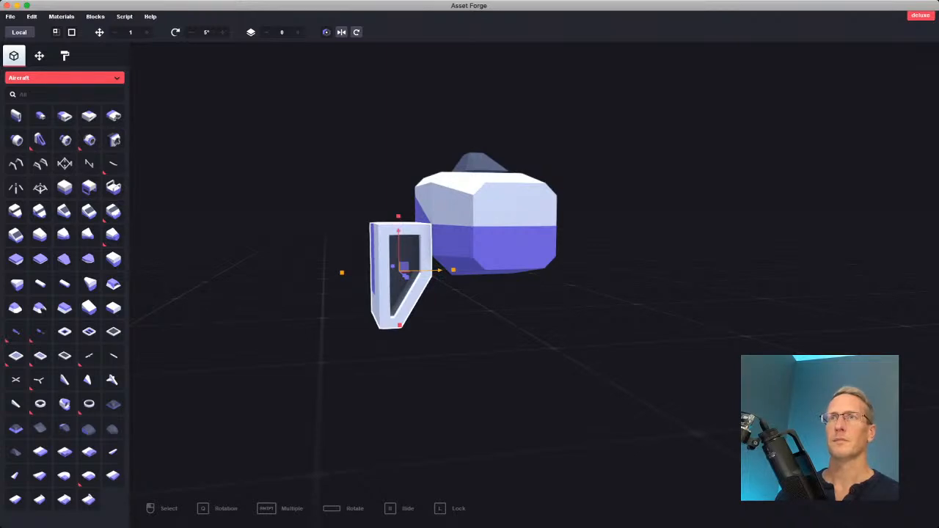
key("Delete")
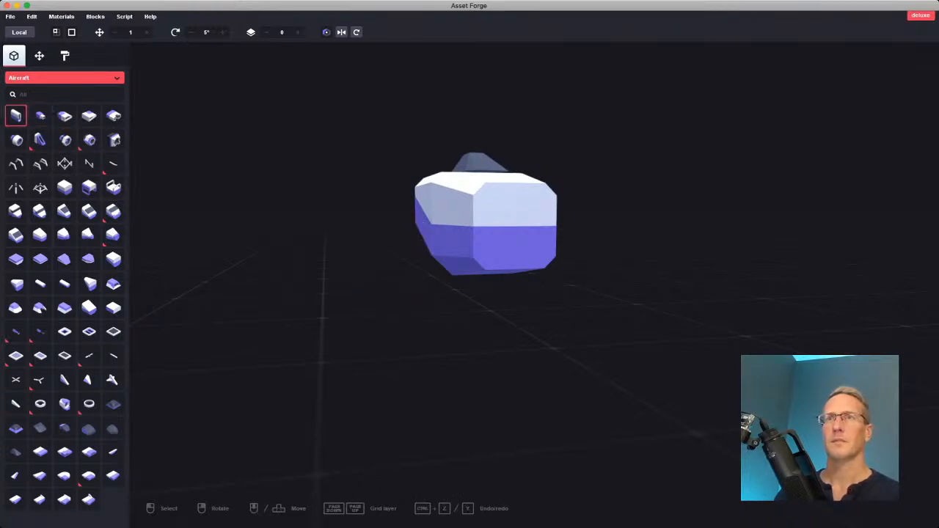
Place the upright slot-shaped engine block and move it flush against one side of the hull.
left_click(15, 116)
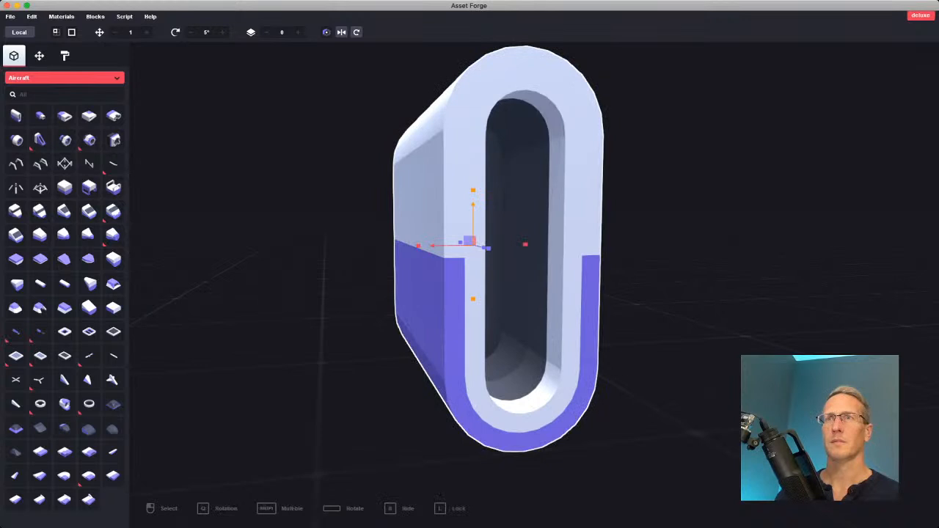
right_click_drag(441, 294, 337, 315)
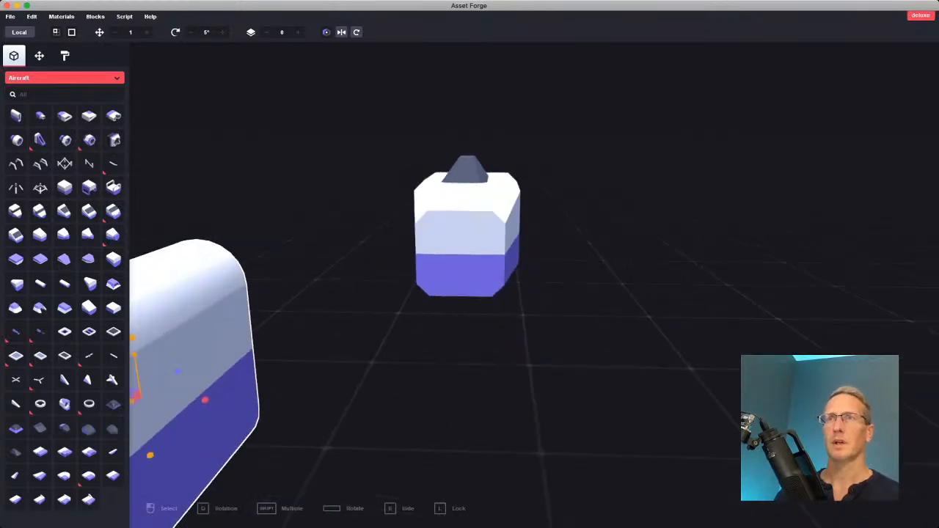
scroll(469, 294, "down", 5)
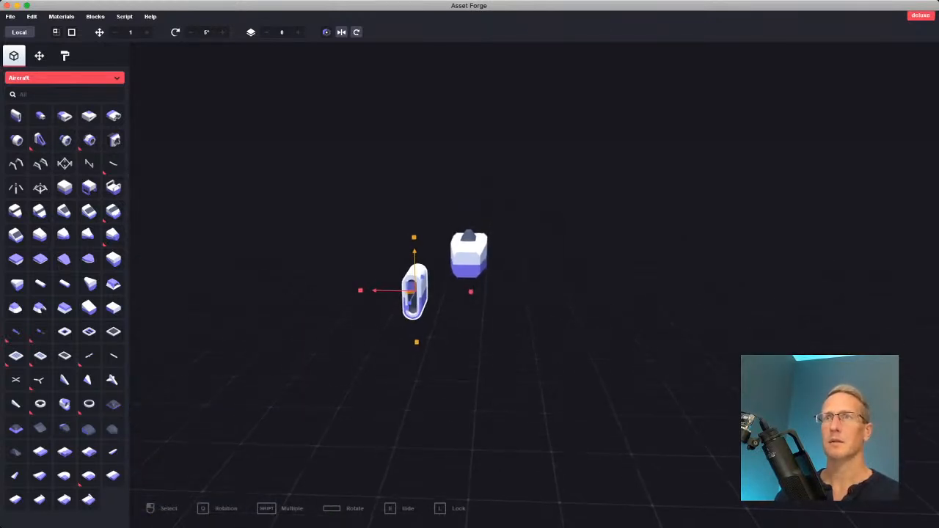
right_click_drag(469, 294, 381, 297)
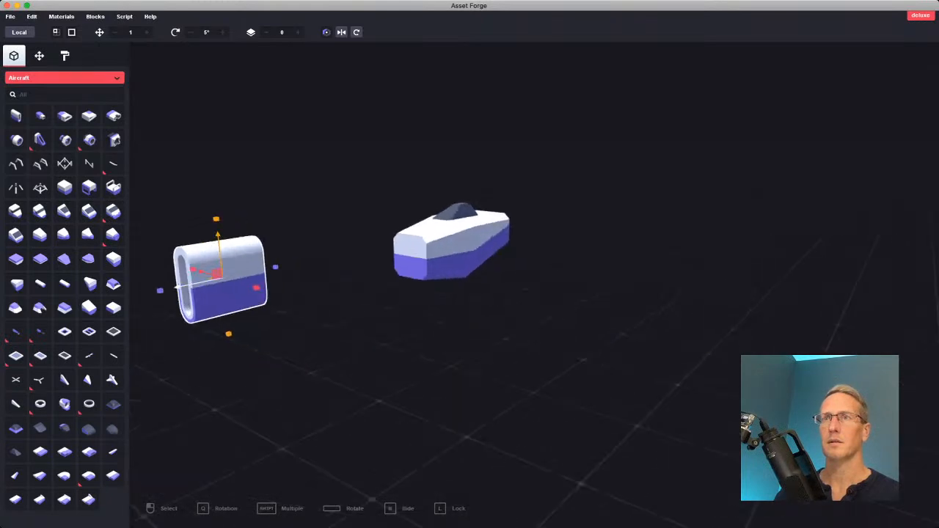
left_click_drag(220, 278, 415, 242)
right_click_drag(381, 297, 433, 297)
left_click_drag(407, 250, 504, 249)
right_click_drag(504, 250, 504, 279)
right_click_drag(532, 213, 561, 253)
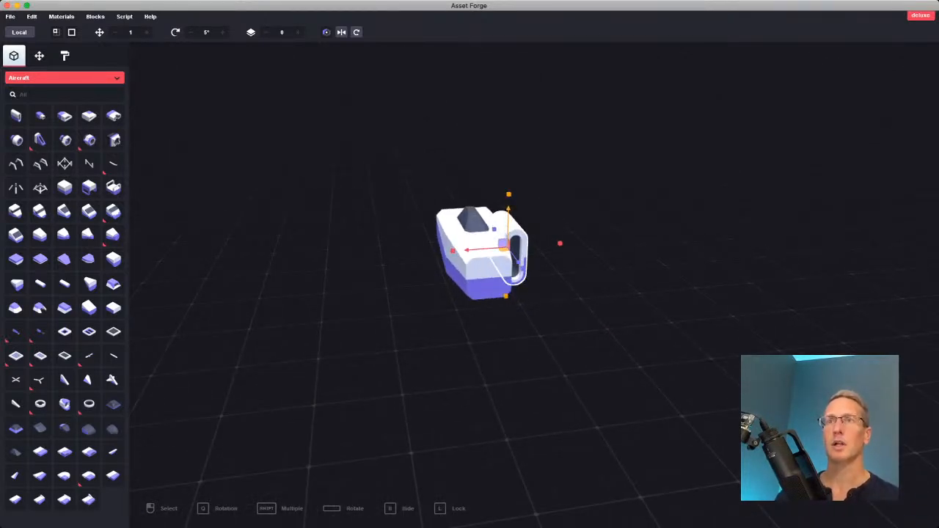
Clone the slot-shaped engine block and move the copy to the opposite side of the hull.
key("super+d")
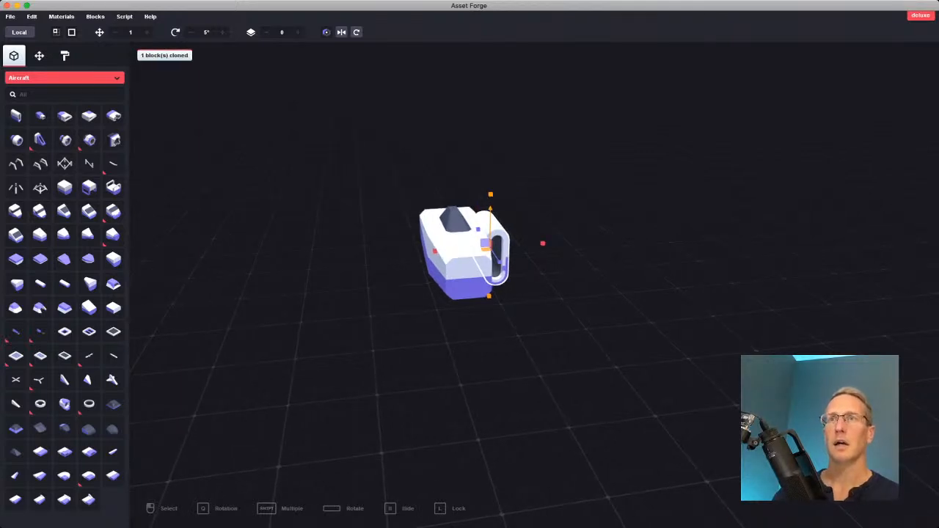
left_click_drag(450, 250, 377, 255)
mouse_move(377, 254)
right_mouse_down()
mouse_move(344, 216)
mouse_move(404, 297)
mouse_move(383, 271)
right_mouse_up()
key("Escape")
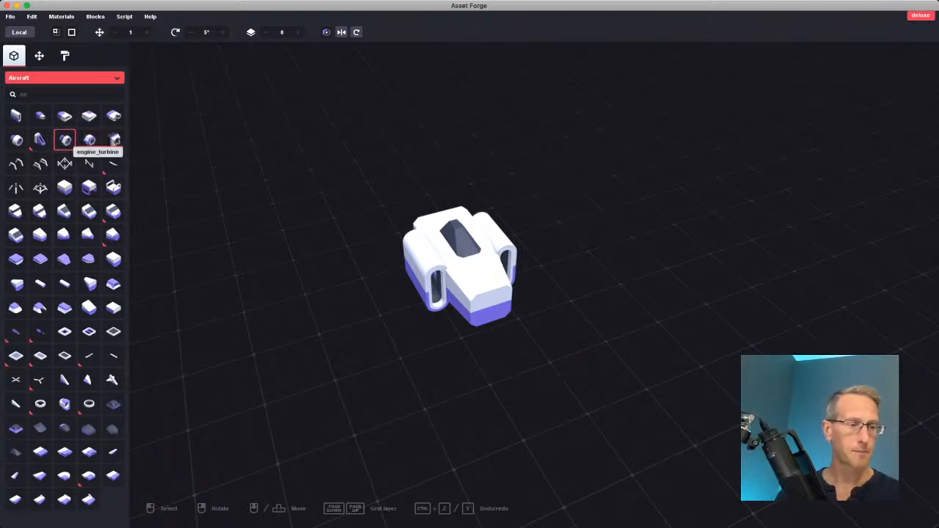
Place an engine_turbine block beside the ship and roll it in 5° steps until a corner of its hexagonal intake points straight up.
left_click(66, 139)
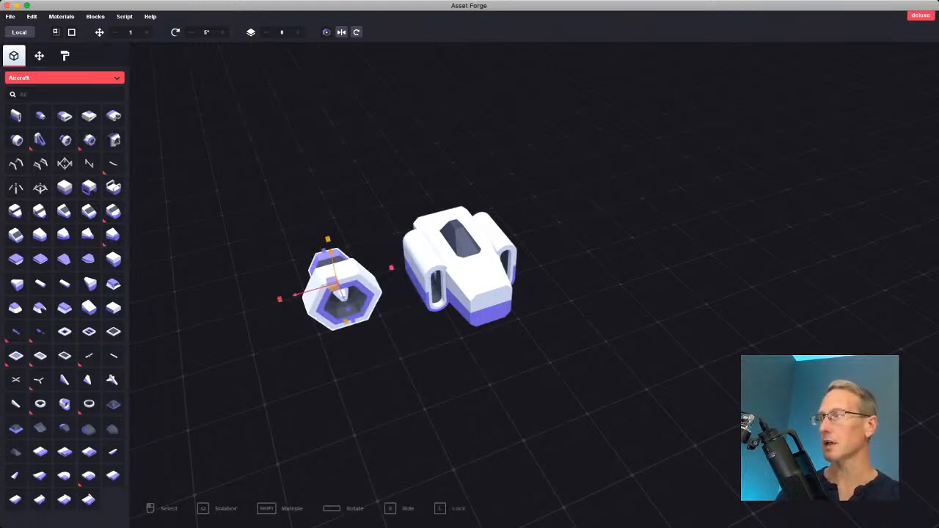
right_click_drag(469, 293, 481, 227)
left_click_drag(286, 269, 285, 266)
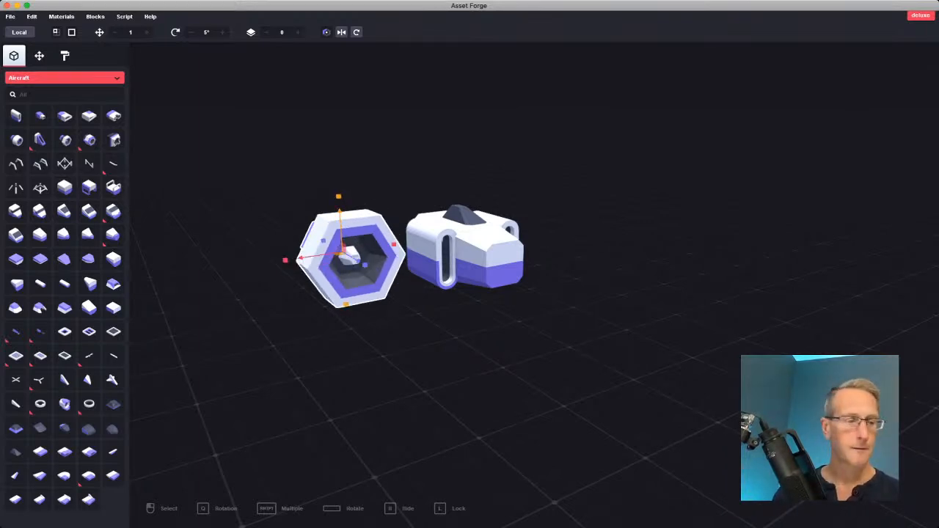
key("space")
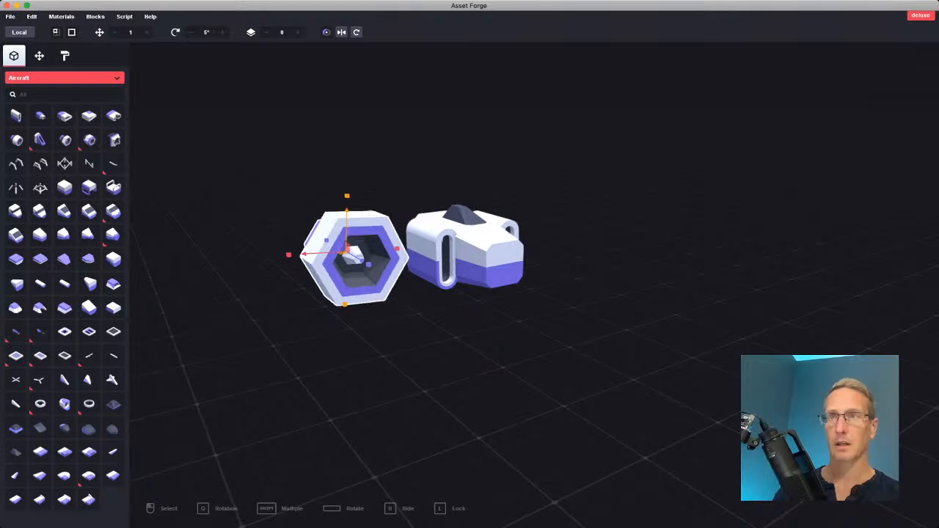
key("space")
key("space")
key("space")
key("space")
key("space")
key("space")
key("1")
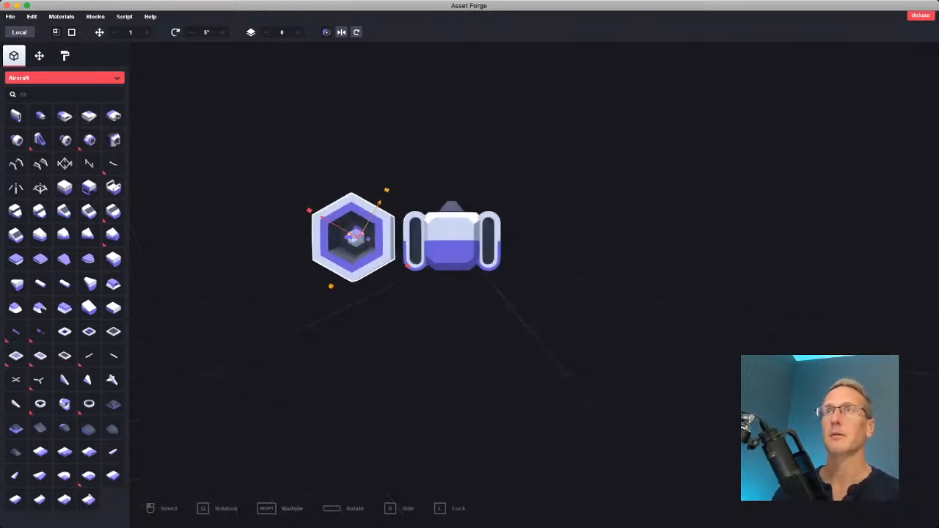
Move the turbine engine against the outer face of the slot-shaped block on its side of the hull.
left_click_drag(355, 240, 374, 263)
right_click_drag(375, 263, 385, 283)
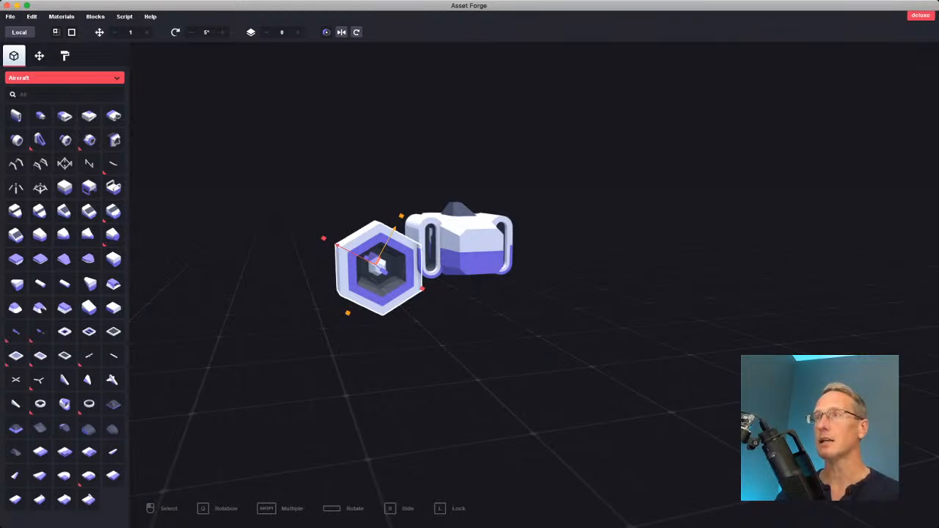
right_click_drag(385, 282, 372, 260)
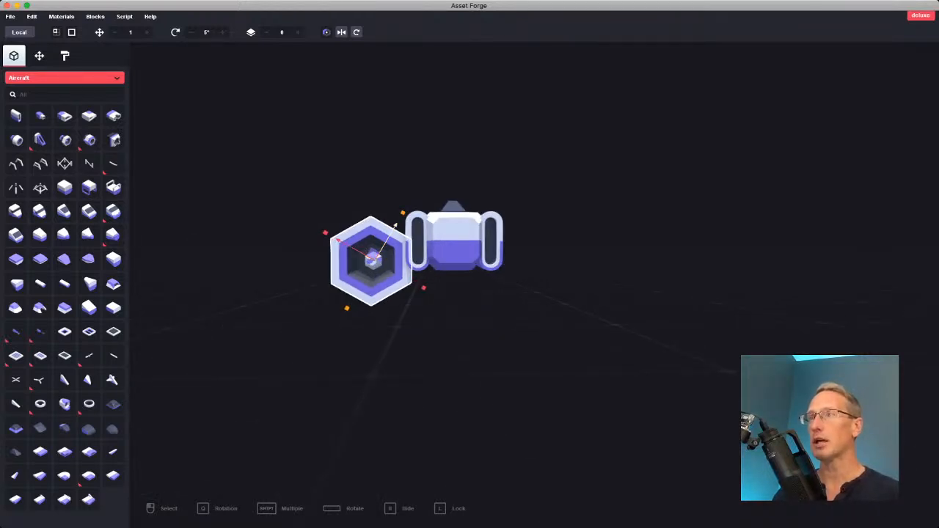
Clone the turbine engine and position the copy against the slot-shaped block on the opposite side of the hull.
key("super+d")
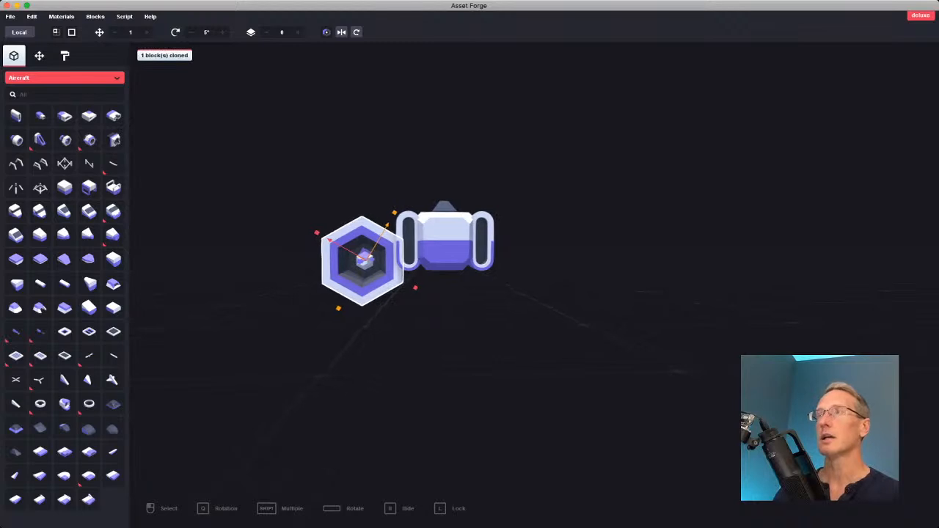
left_click_drag(365, 260, 524, 264)
mouse_move(524, 263)
right_mouse_down()
mouse_move(525, 308)
mouse_move(517, 259)
right_mouse_up()
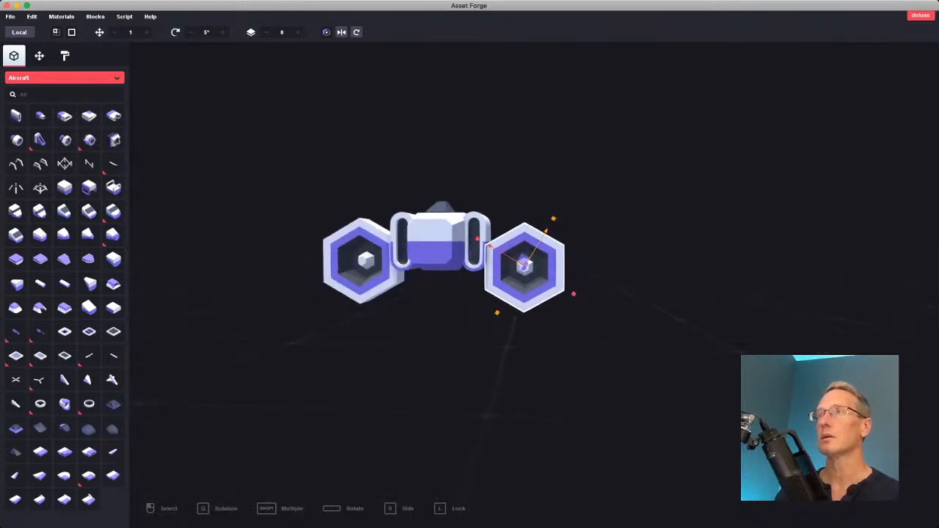
left_click_drag(525, 266, 524, 258)
key("Escape")
right_click_drag(524, 259, 605, 279)
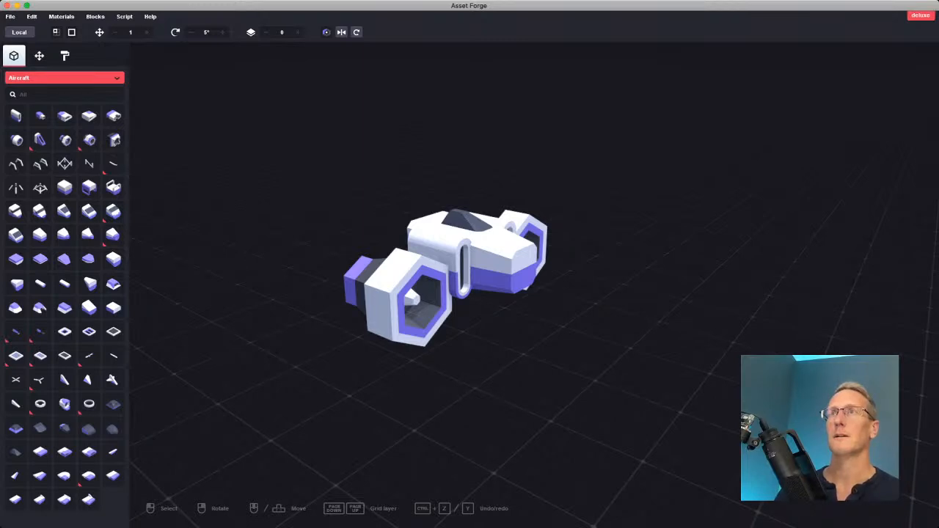
right_click_drag(470, 293, 605, 330)
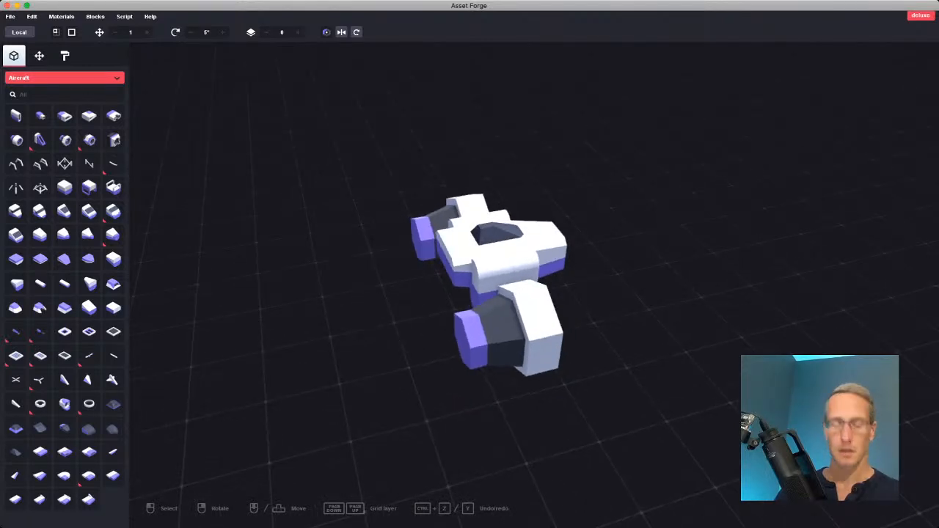
left_click(64, 77)
scroll(64, 132, "down", 5)
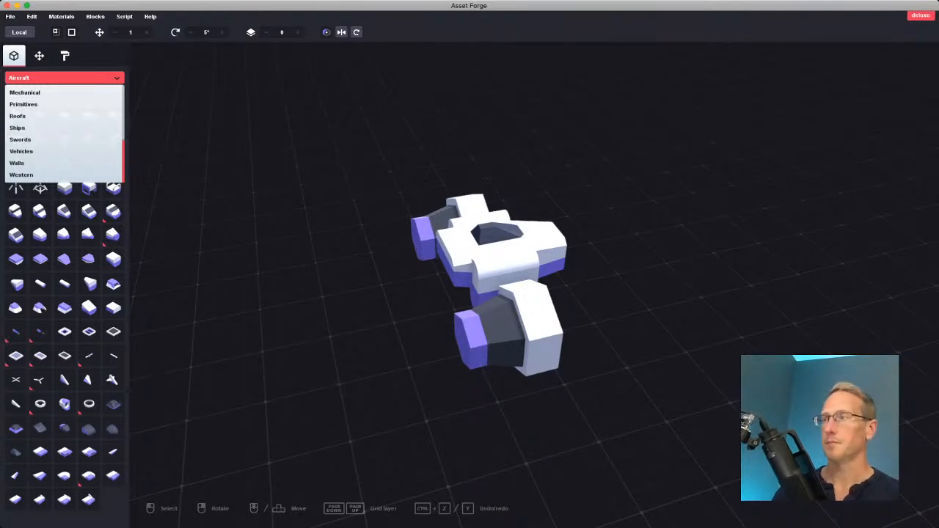
key("Escape")
right_click_drag(506, 294, 432, 282)
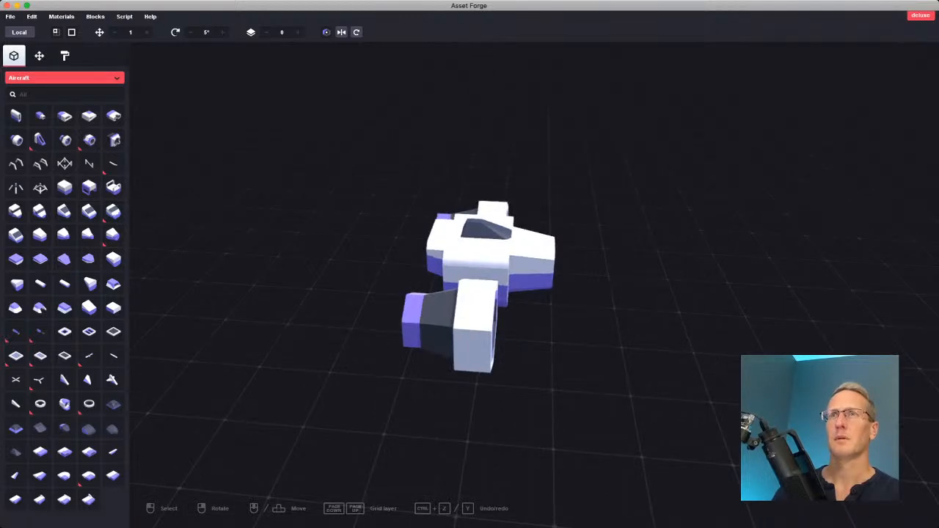
Select both turbine engines and nudge them slightly upward together.
right_click_drag(484, 293, 587, 293)
right_click_drag(432, 292, 253, 255)
left_click(369, 273)
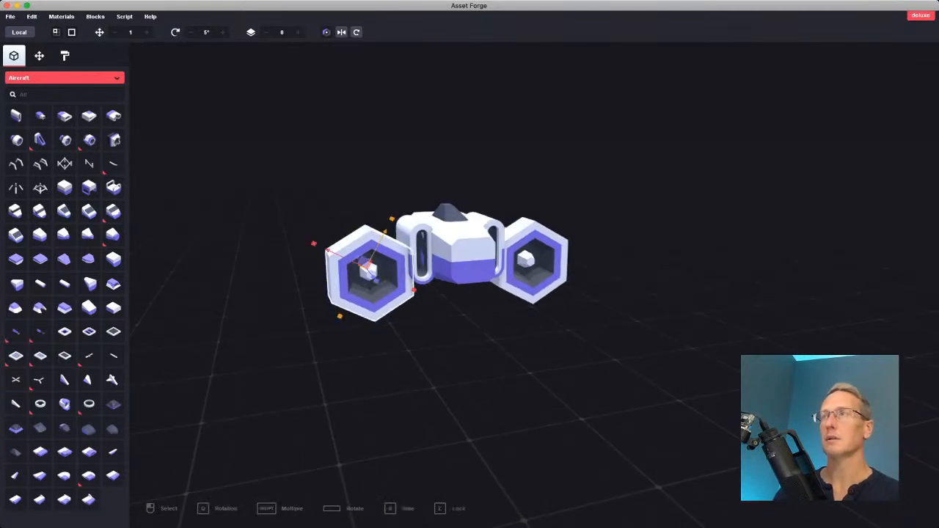
left_click(537, 262, "shift")
left_click_drag(444, 255, 444, 250)
key("Escape")
Place the boxy engine block with the square opening behind the hull, between the two turbines.
right_click_drag(455, 293, 660, 294)
mouse_move(493, 273)
right_mouse_down()
mouse_move(587, 302)
mouse_move(547, 278)
mouse_move(492, 288)
right_mouse_up()
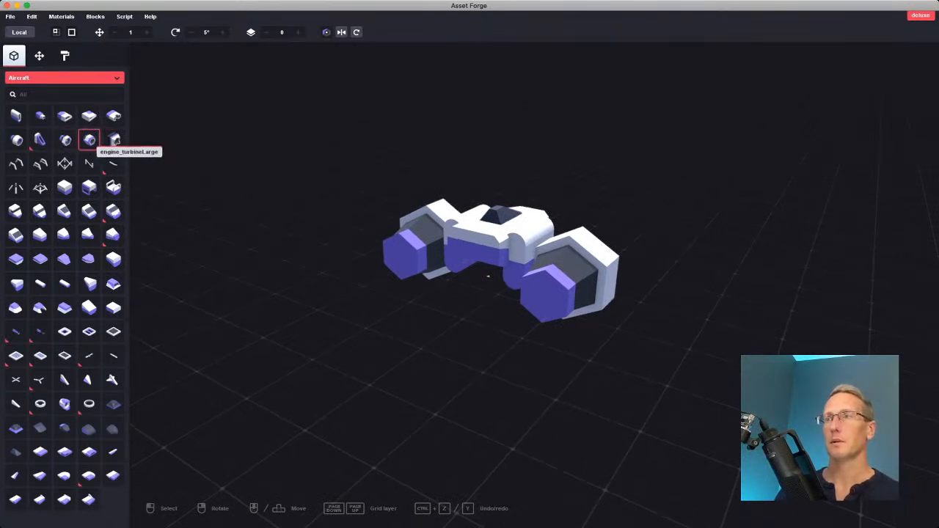
left_click(115, 139)
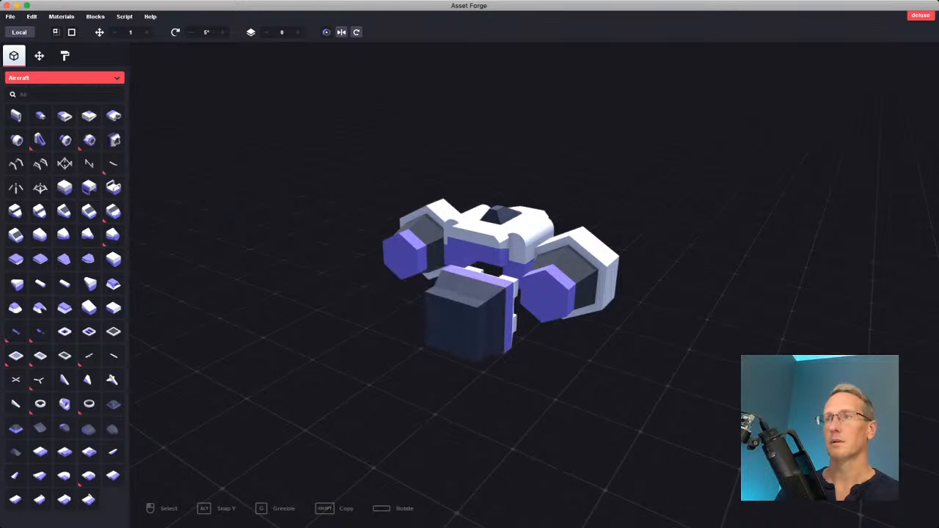
left_click(455, 272)
right_click_drag(460, 267, 459, 327)
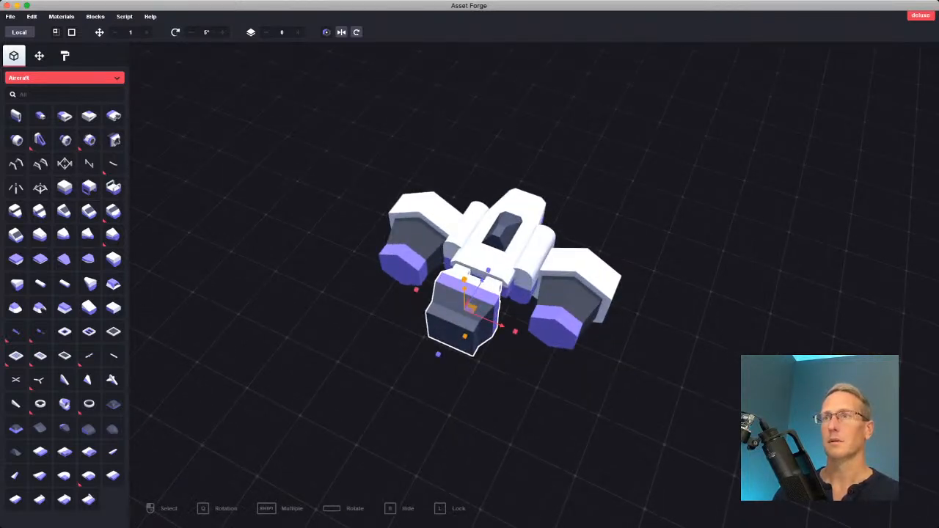
Switch rotation to the vertical axis and turn the boxy engine 180° in 5° steps so its opening faces rearward.
left_click(327, 32)
left_click(356, 32)
key("space")
key("space")
key("space")
key("space")
key("space")
key("space")
key("space")
key("space")
key("space")
key("space")
key("space")
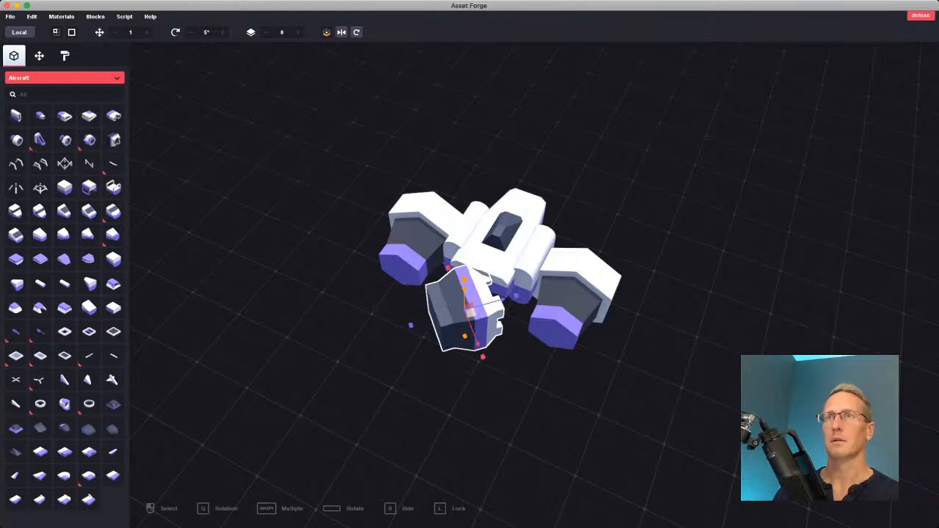
key("space")
key("space")
key("space")
key("space")
key("space")
key("space")
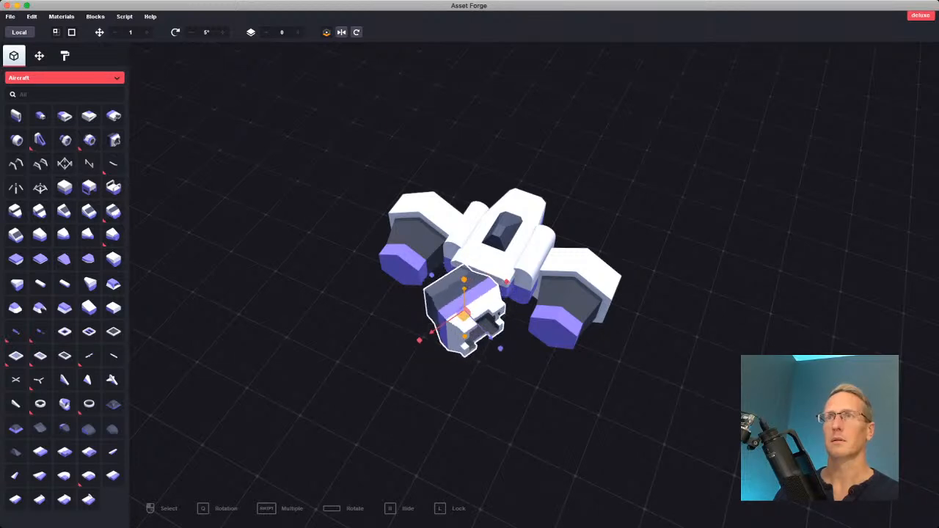
key("space")
key("space")
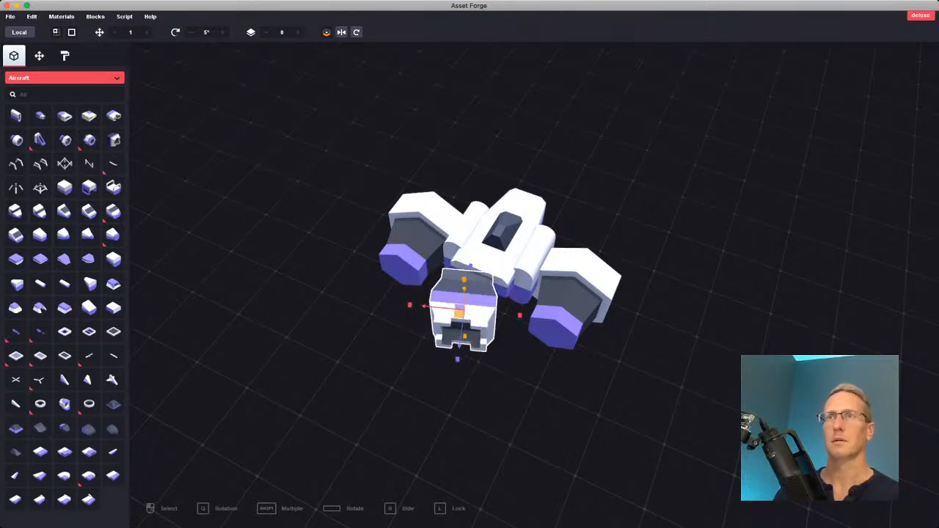
key("space")
key("space")
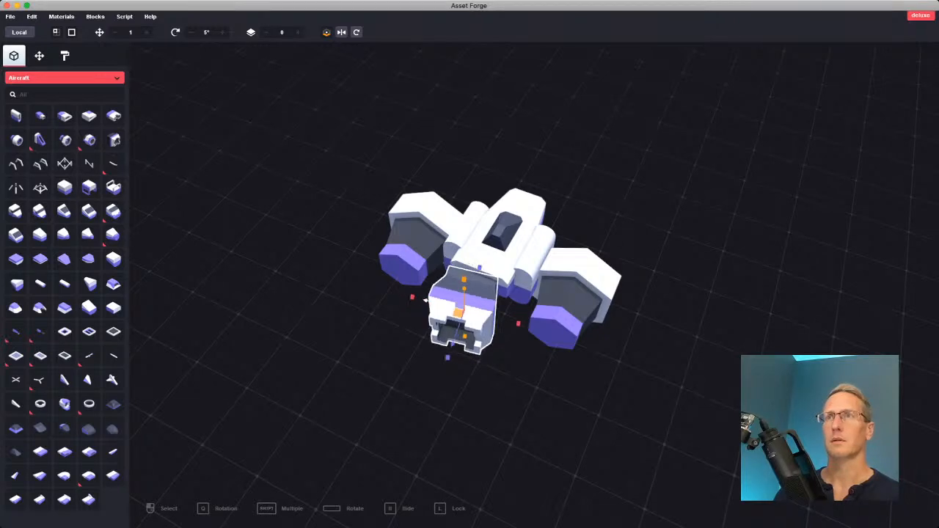
key("space")
key("space")
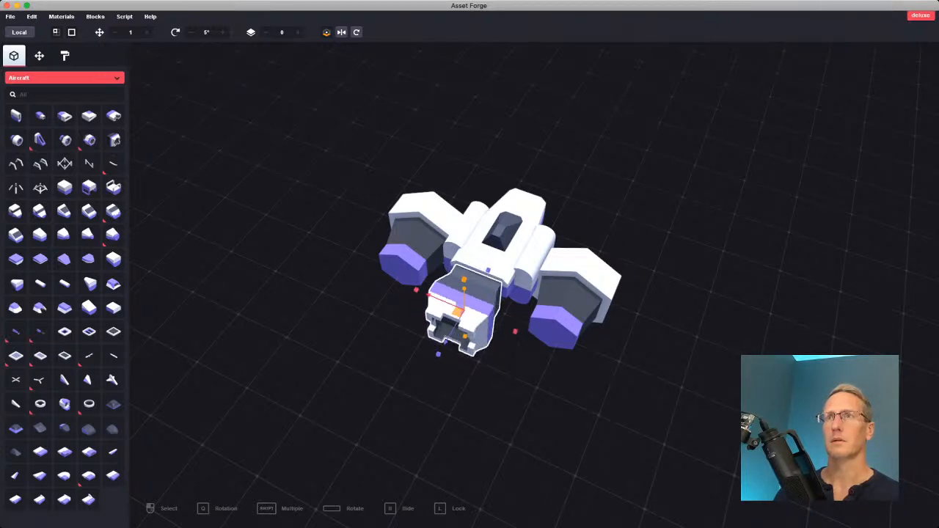
Switch rotation to the lengthwise axis and roll the boxy engine in 5° steps until its square opening stands on a corner like a diamond.
right_click_drag(470, 264, 490, 282)
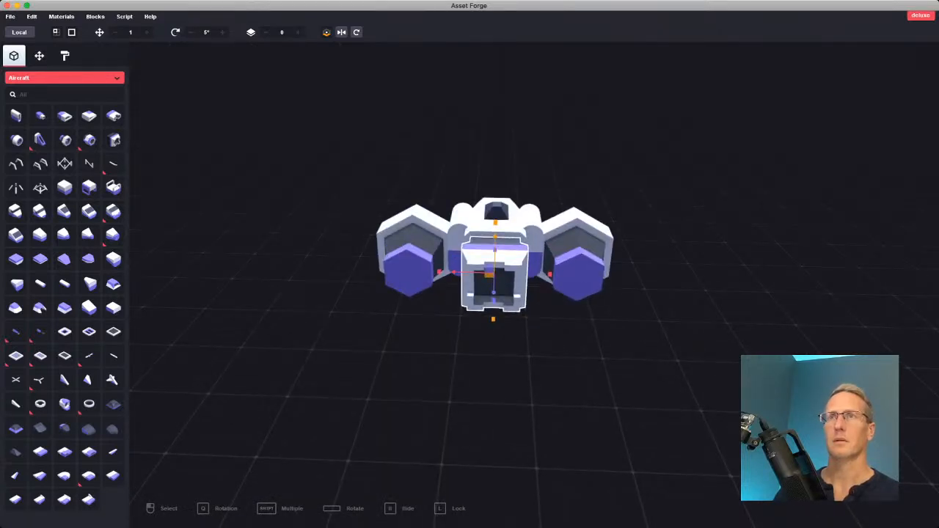
left_click(326, 33)
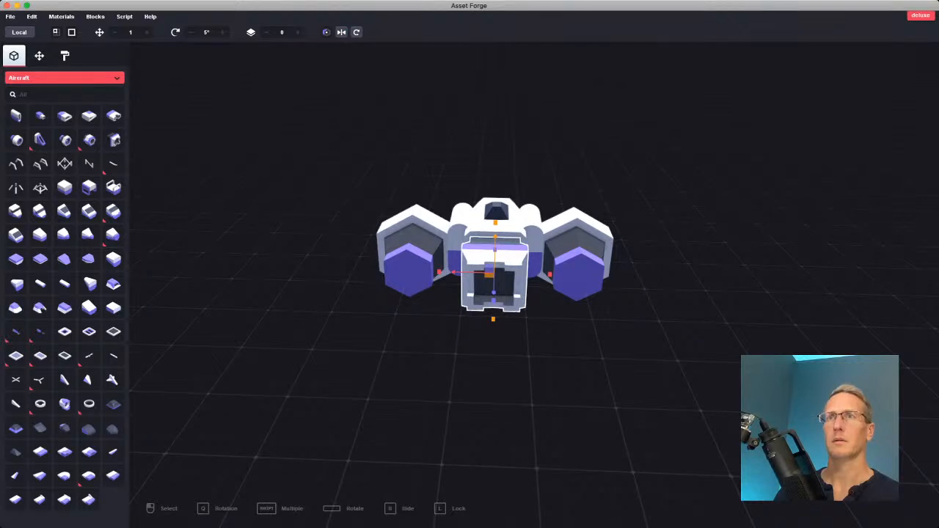
key("space")
key("space")
key("space")
key("space")
key("space")
key("space")
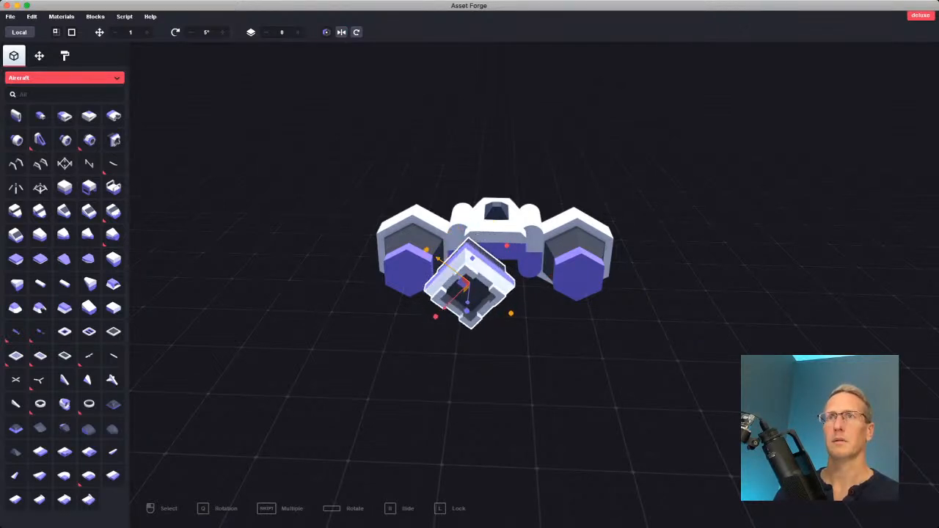
key("shift+space")
key("shift+space")
key("shift+space")
key("shift+space")
key("shift+space")
key("shift+space")
key("shift+space")
key("shift+space")
key("shift+space")
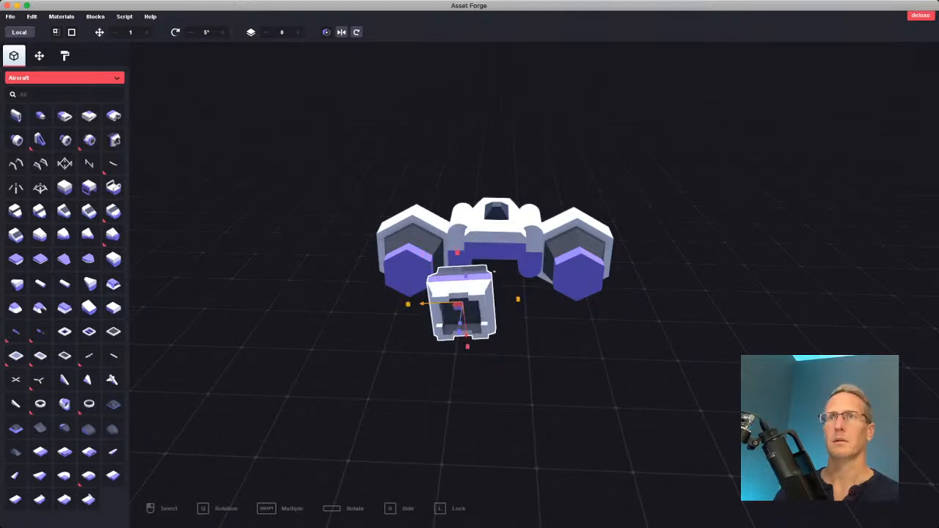
right_click_drag(469, 316, 469, 249)
key("shift+space")
key("shift+space")
key("shift+space")
key("shift+space")
key("shift+space")
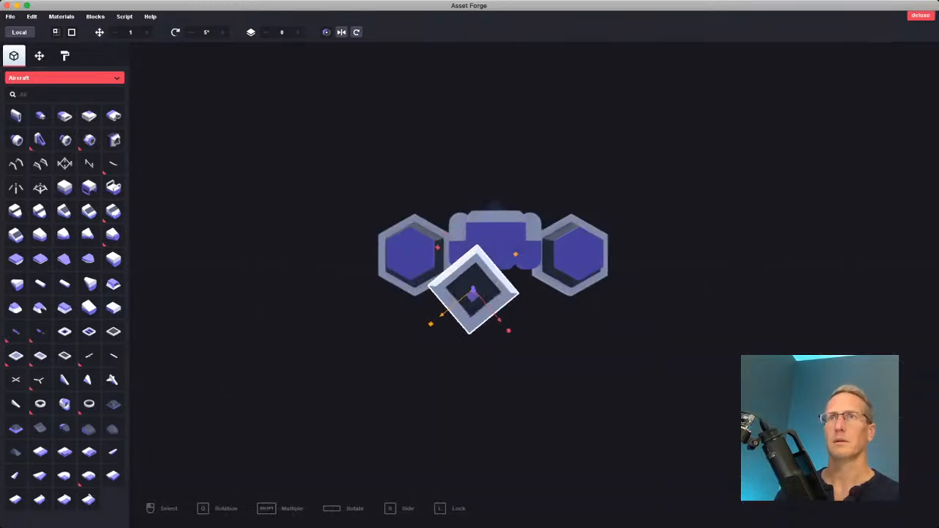
Move the diamond-shaped engine up against the rear of the hull, centred between the two turbines.
mouse_move(503, 316)
right_mouse_down()
mouse_move(503, 353)
mouse_move(505, 319)
right_mouse_up()
left_click_drag(506, 320, 525, 263)
right_click_drag(525, 262, 511, 294)
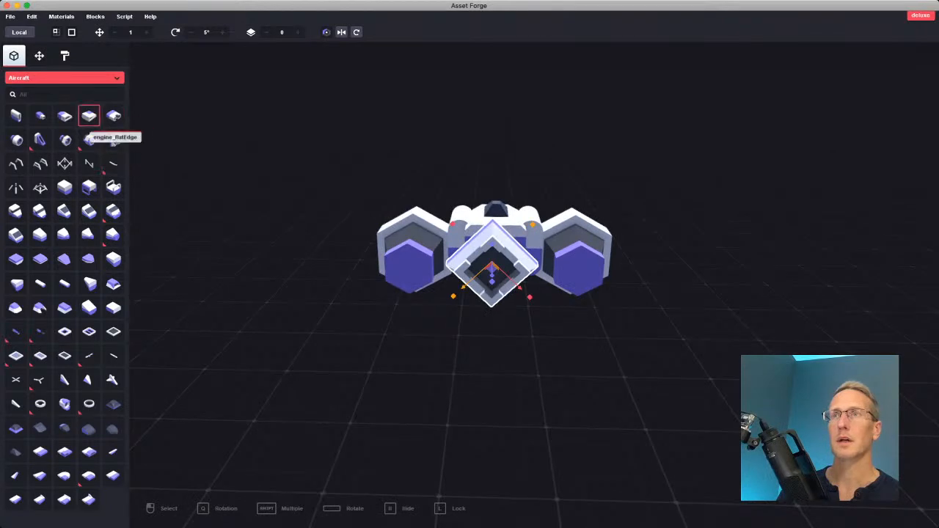
Place an engine_round block behind the left turbine and turn it 180° about the vertical axis in 5° steps so its opening faces rearward.
left_click(17, 139)
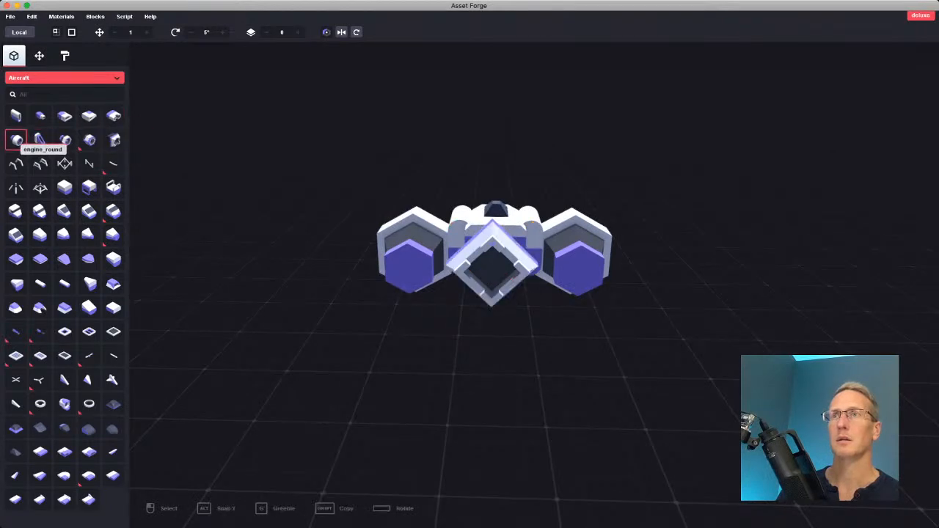
left_click(415, 315)
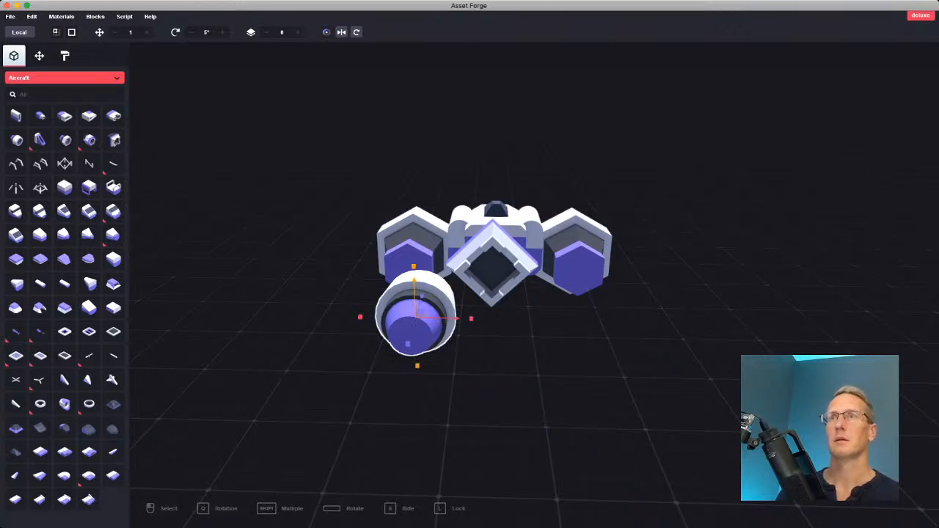
left_click(326, 32)
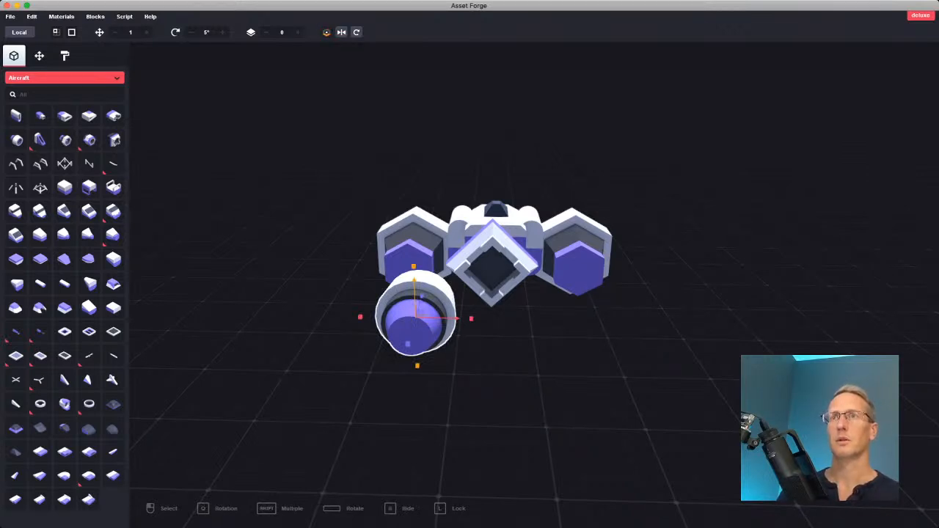
key("space")
key("space")
key("space")
key("space")
key("space")
key("space")
key("space")
key("space")
key("space")
key("space")
key("space")
key("space")
key("space")
key("space")
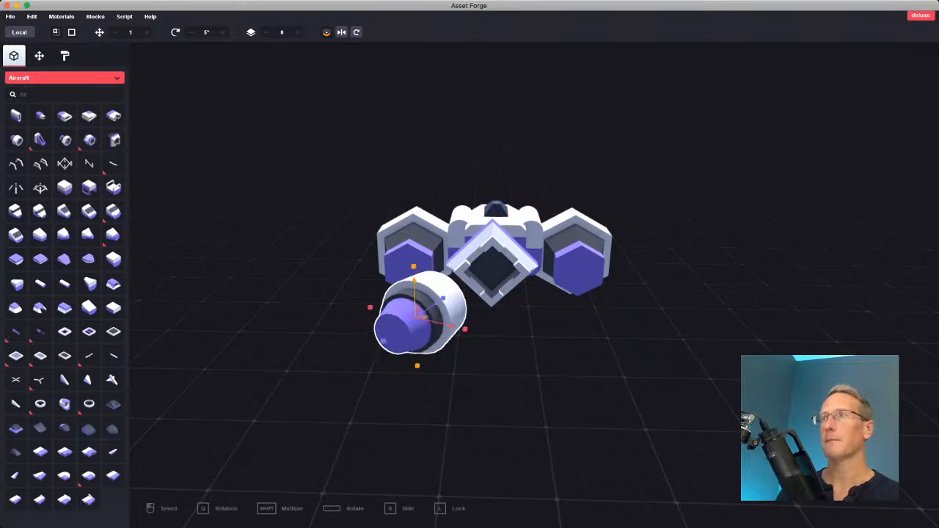
key("space")
key("space")
key("space")
key("space")
key("space")
key("space")
key("space")
key("space")
key("space")
key("space")
key("space")
key("space")
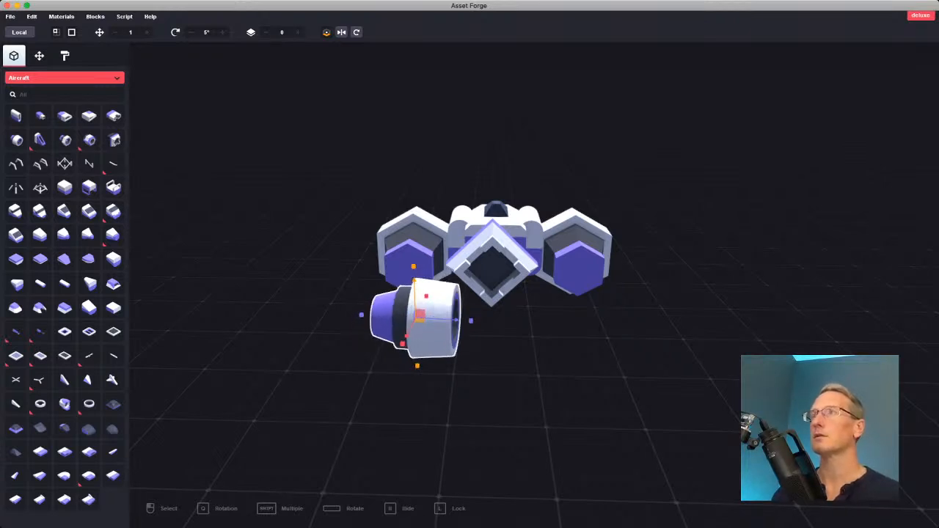
key("space")
key("space")
key("space")
key("space")
key("space")
key("space")
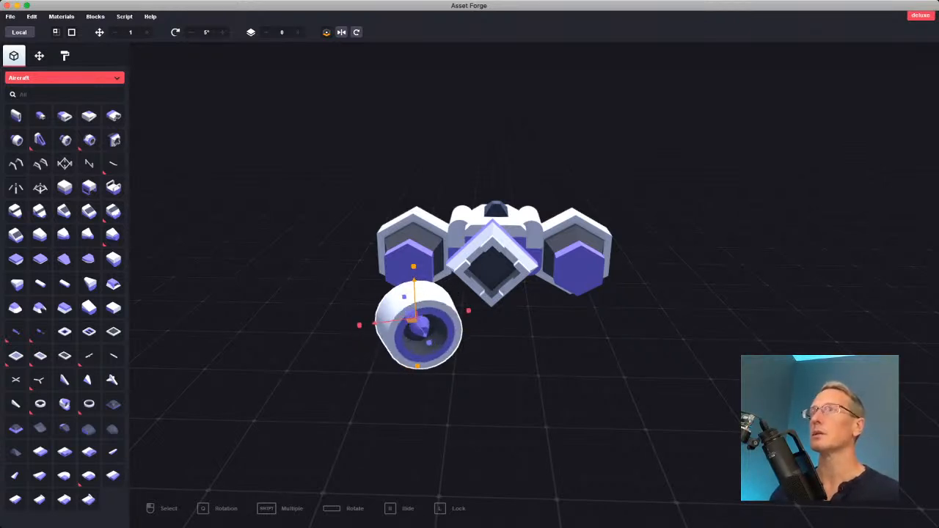
Move the round engine up against the rear exhaust of the left turbine.
right_click_drag(543, 352, 587, 430)
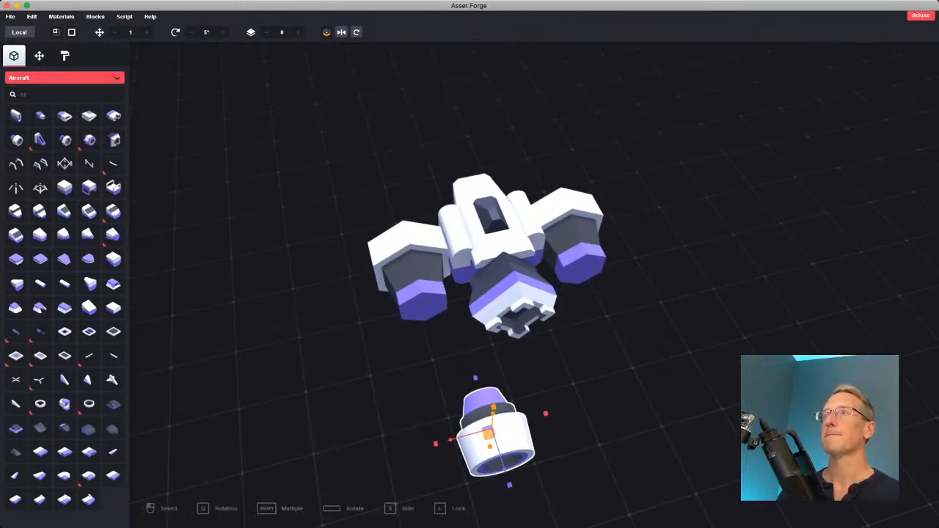
left_click_drag(493, 433, 423, 319)
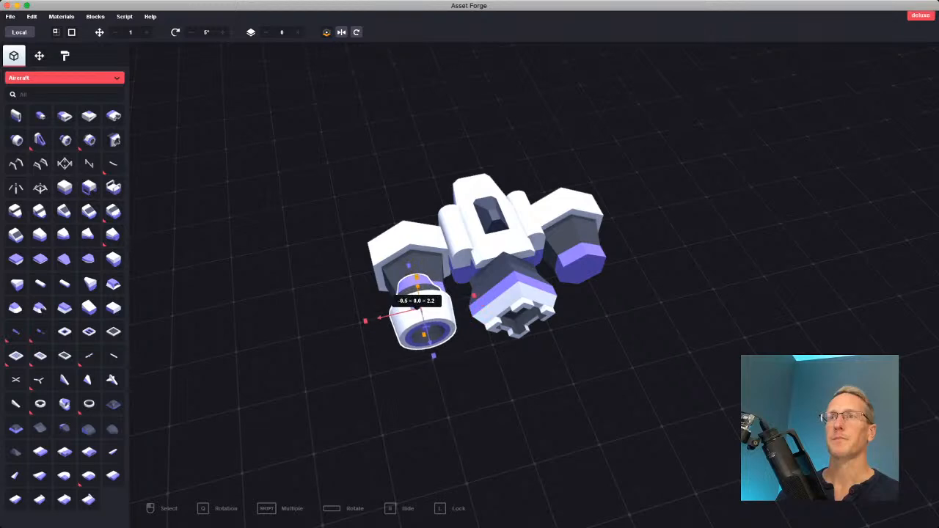
left_click(506, 396)
right_click_drag(506, 397, 653, 360)
left_click(529, 297)
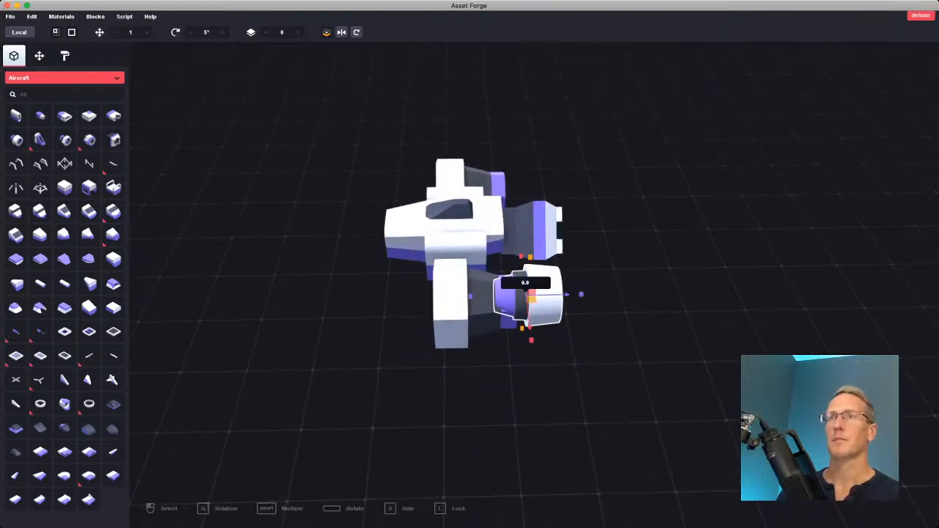
Scale the round engine down evenly and centre it on the left turbine's hexagonal exhaust.
right_click_drag(526, 293, 733, 293)
left_click_drag(395, 286, 440, 265, "shift")
right_click_drag(441, 265, 410, 246)
left_click_drag(411, 248, 414, 253)
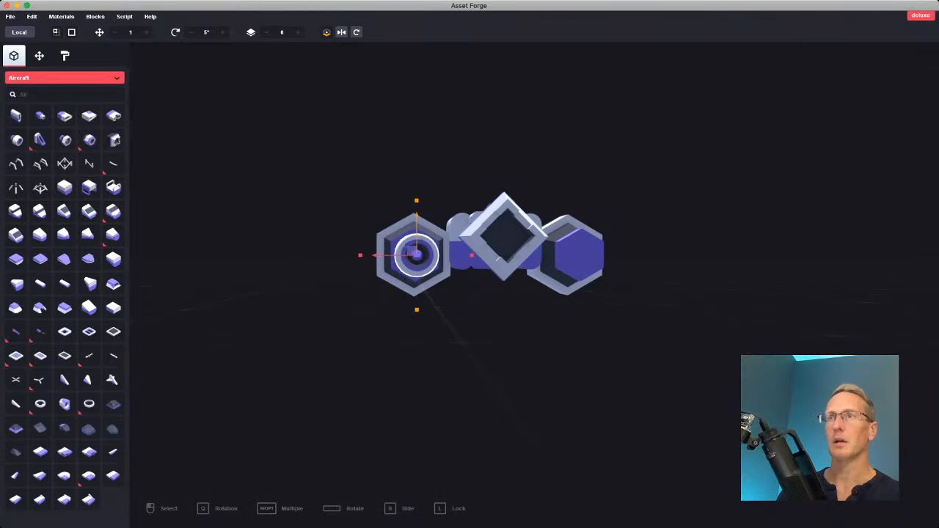
left_click(455, 337)
right_click_drag(455, 337, 462, 361)
Duplicate the round engine and move the copy sideways onto the right turbine's exhaust.
left_click(410, 290)
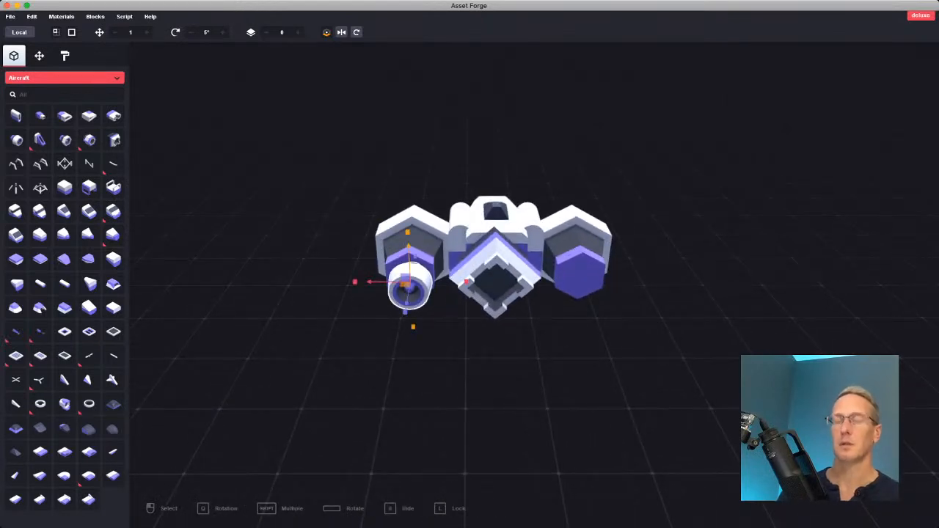
key("super+d")
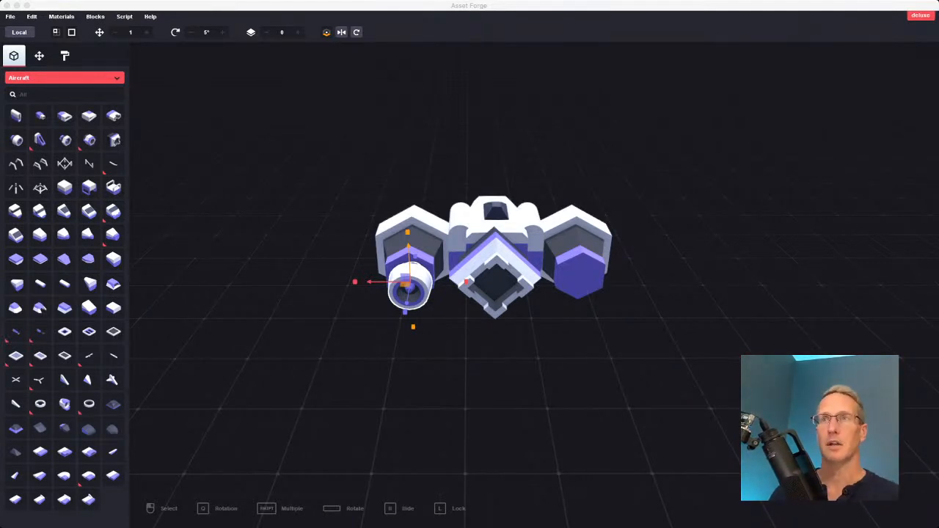
key("super+Tab")
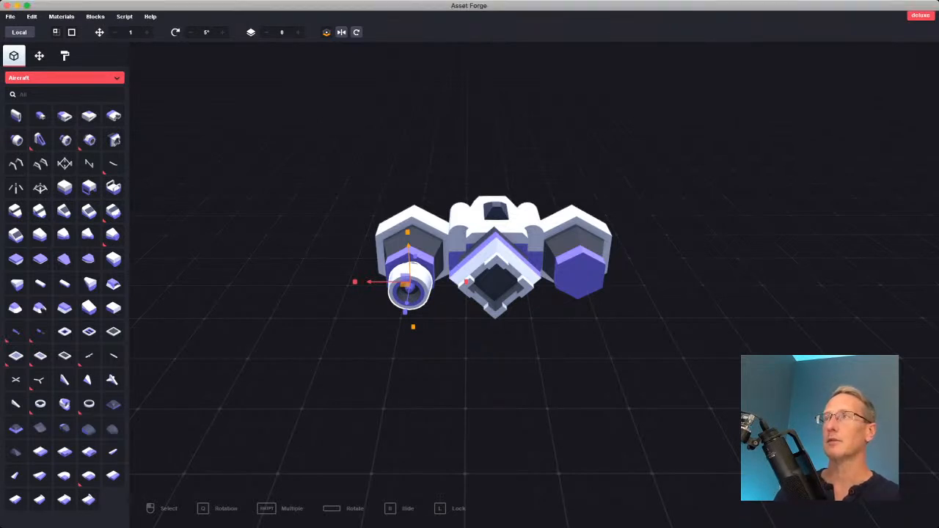
key("Escape")
left_click(410, 287)
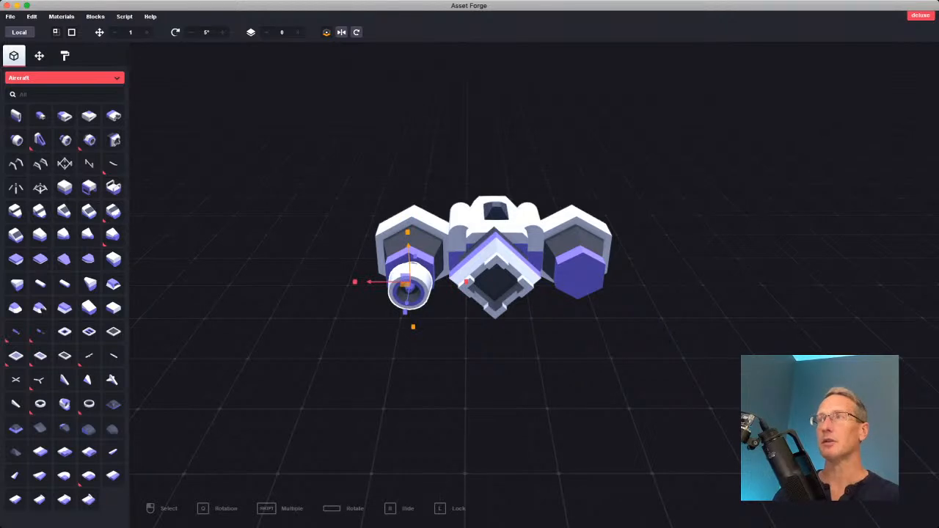
key("super+d")
left_click_drag(381, 282, 550, 282)
key("Escape")
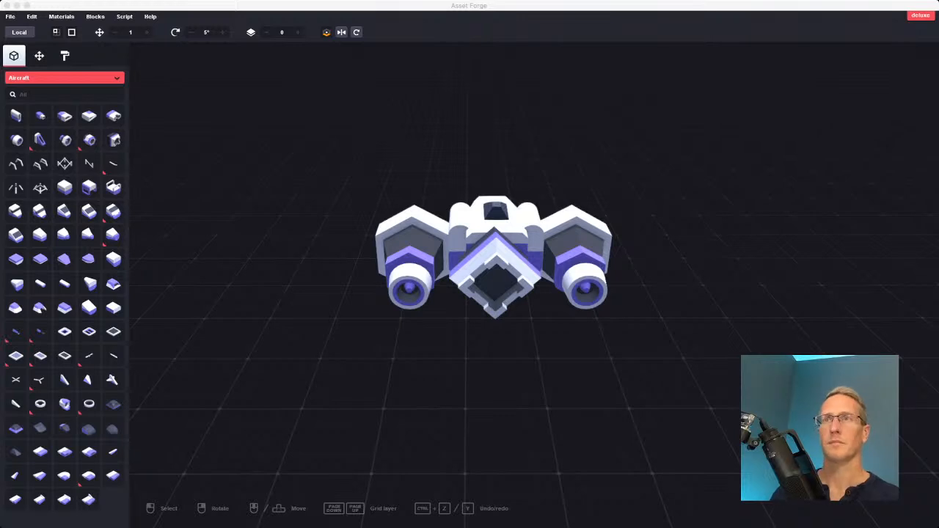
key("super+Tab")
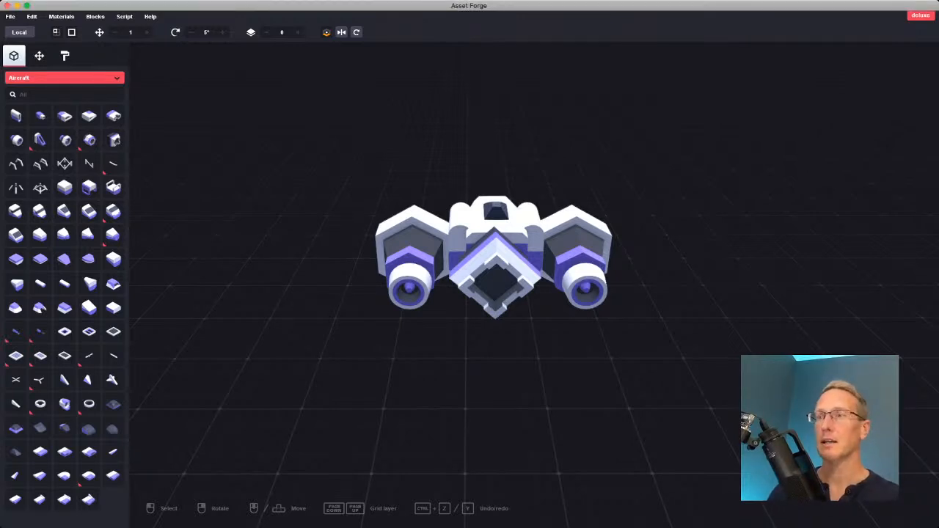
Duplicate the left turbine's round engine again and move the copy behind the diamond-shaped centre engine.
right_click_drag(493, 294, 572, 249)
right_click_drag(493, 267, 631, 248)
left_click(393, 273)
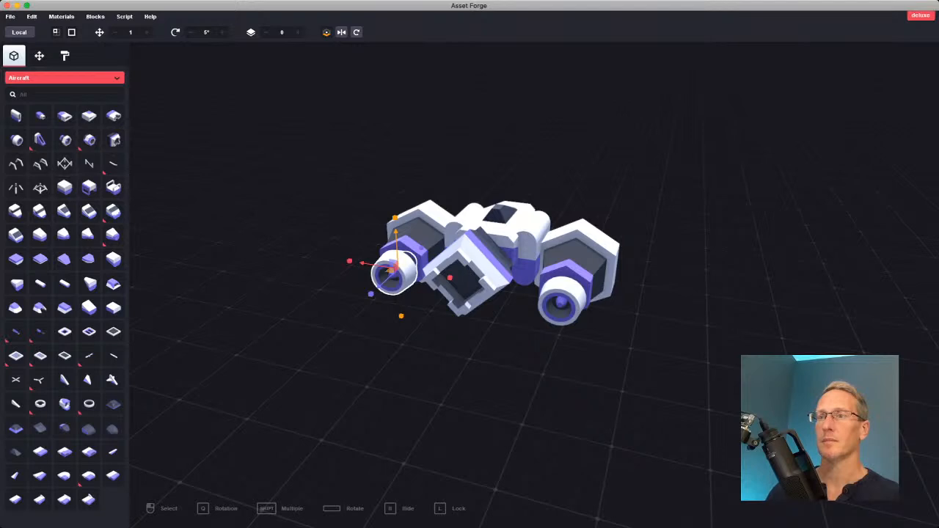
right_click_drag(396, 275, 440, 260)
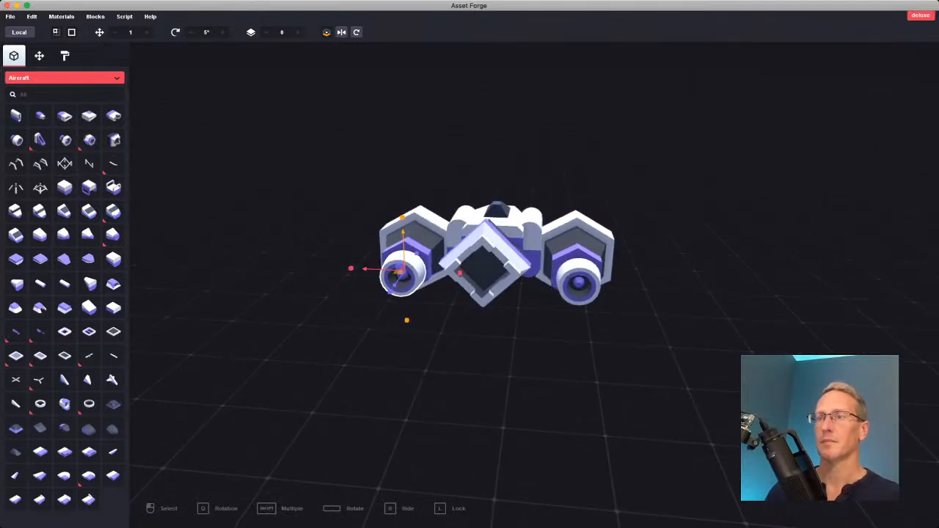
key("super+d")
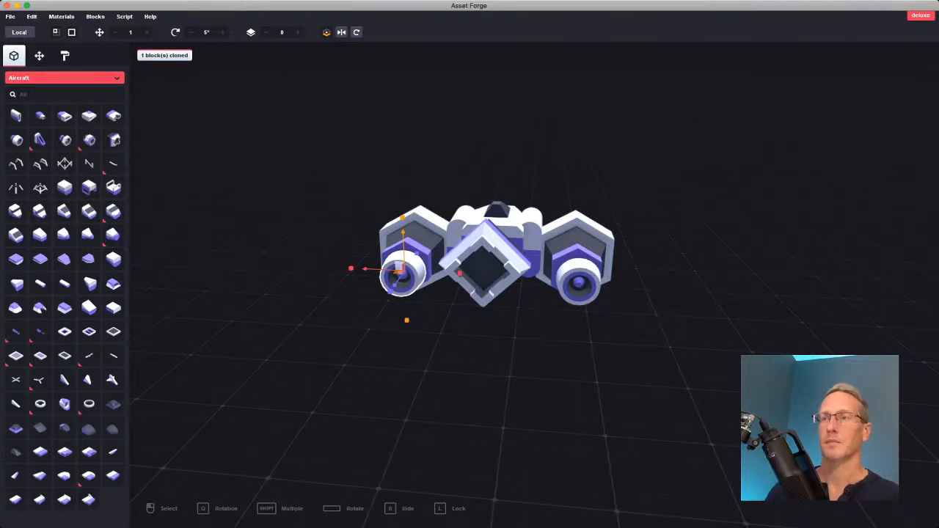
mouse_move(398, 267)
left_mouse_down()
mouse_move(445, 284)
mouse_move(477, 282)
left_mouse_up()
right_click_drag(484, 290, 539, 305)
left_click_drag(533, 299, 570, 329)
right_click_drag(570, 329, 593, 327)
Scale the new round engine copy down evenly to suit the diamond engine's opening.
left_click_drag(512, 314, 523, 310)
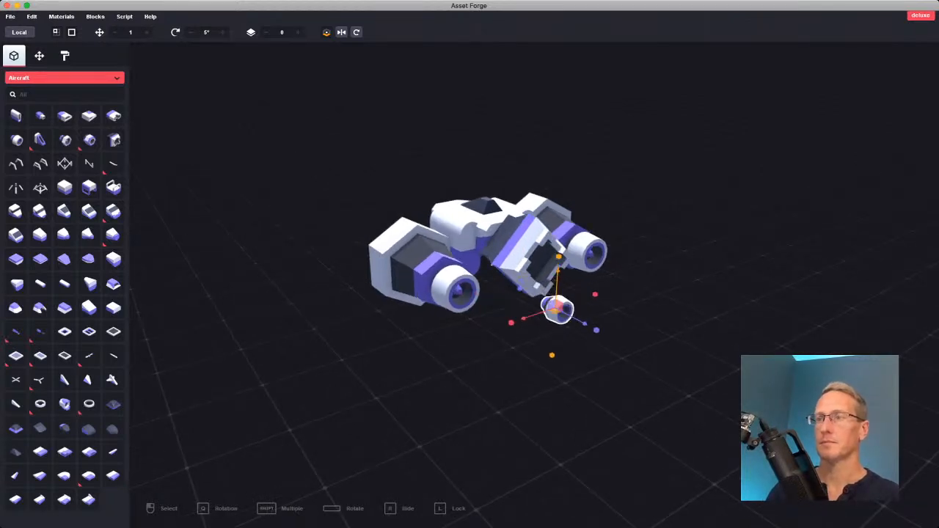
key("super+z")
left_click(562, 304)
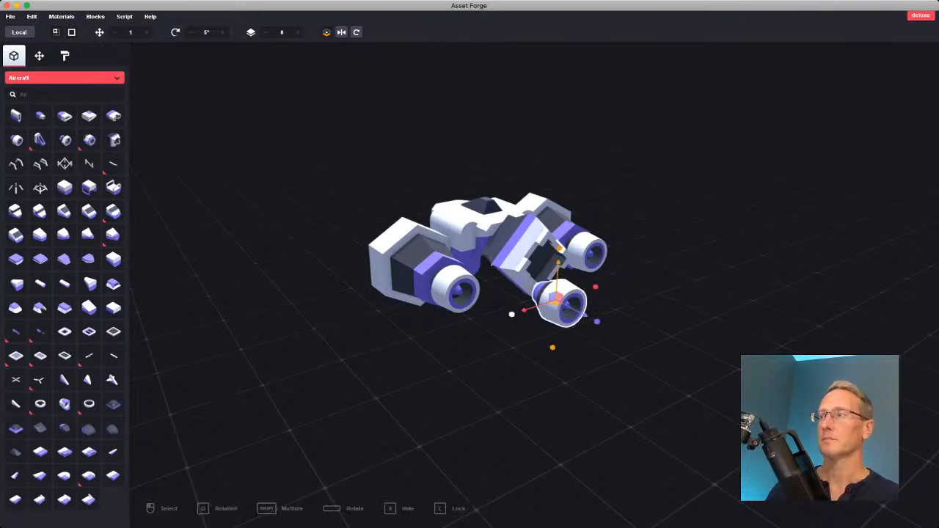
left_click_drag(512, 314, 516, 312)
Move the small round engine into the upper corner of the diamond engine's opening.
right_click_drag(516, 313, 434, 289)
left_click_drag(501, 304, 501, 244)
right_click_drag(502, 242, 619, 261)
left_click_drag(614, 229, 590, 228)
right_click_drag(590, 245, 483, 225)
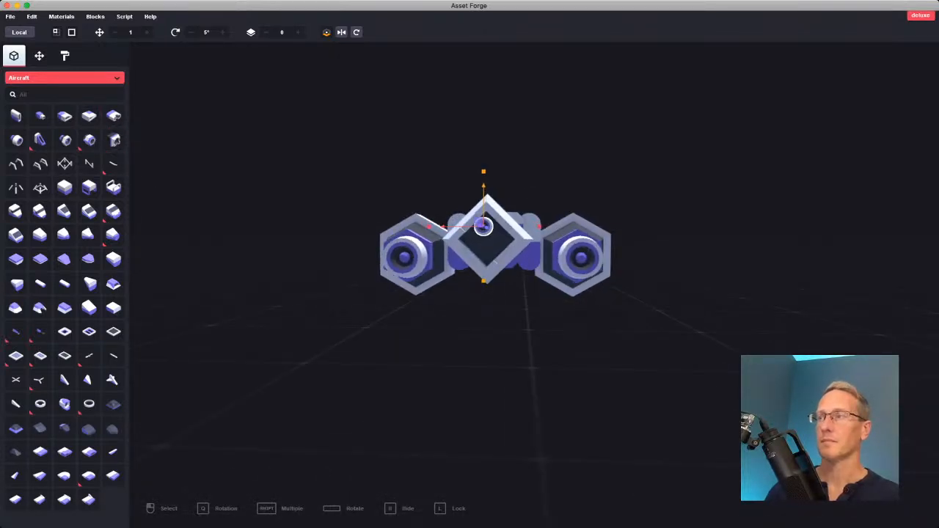
mouse_move(483, 226)
left_mouse_down()
mouse_move(489, 228)
mouse_move(484, 217)
left_mouse_up()
right_click_drag(484, 218, 487, 240)
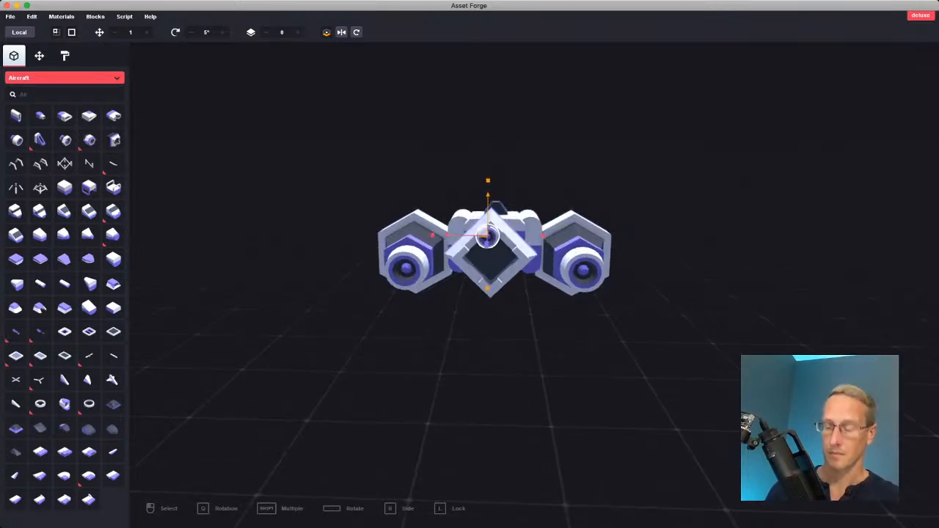
left_click_drag(543, 236, 543, 236)
left_click_drag(483, 231, 490, 236)
Shrink the small round engine further and shift it toward the left side of the diamond opening.
scroll(490, 235, "down", 2)
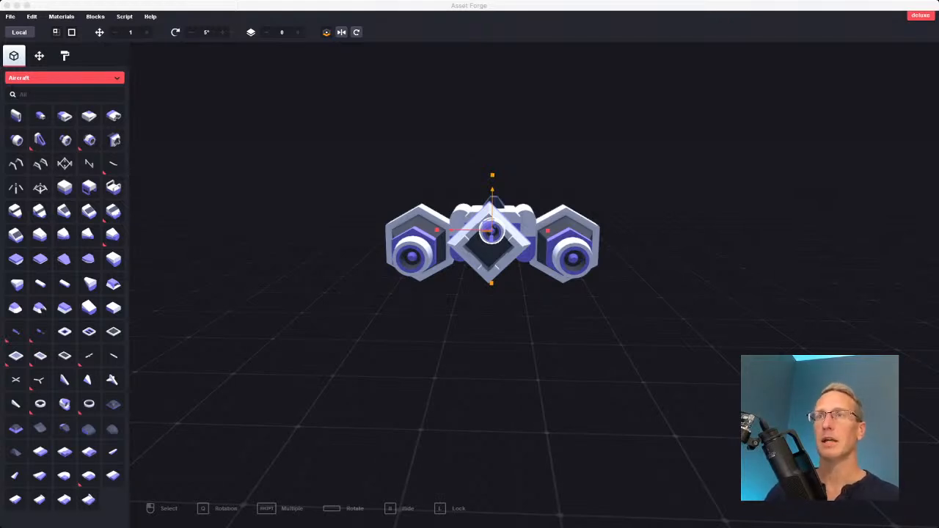
left_click(491, 239)
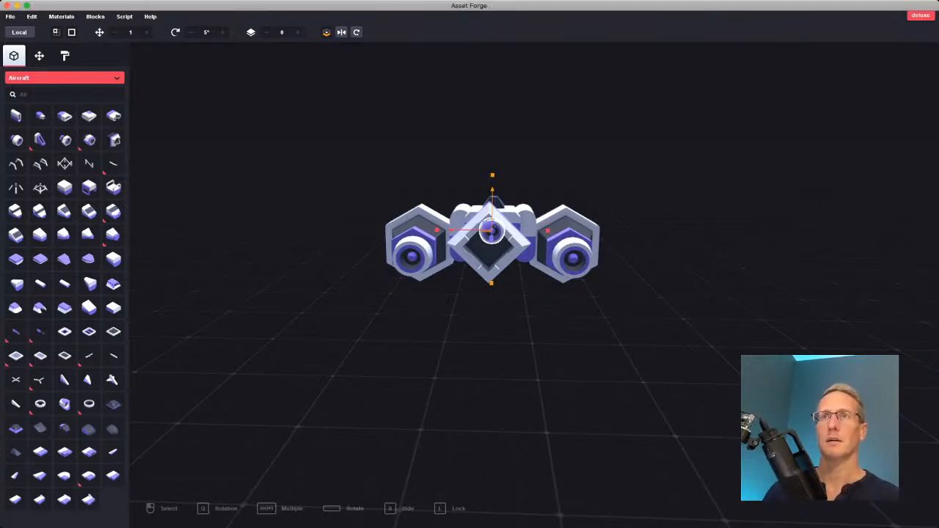
scroll(491, 235, "up", 10)
scroll(492, 239, "down", 10)
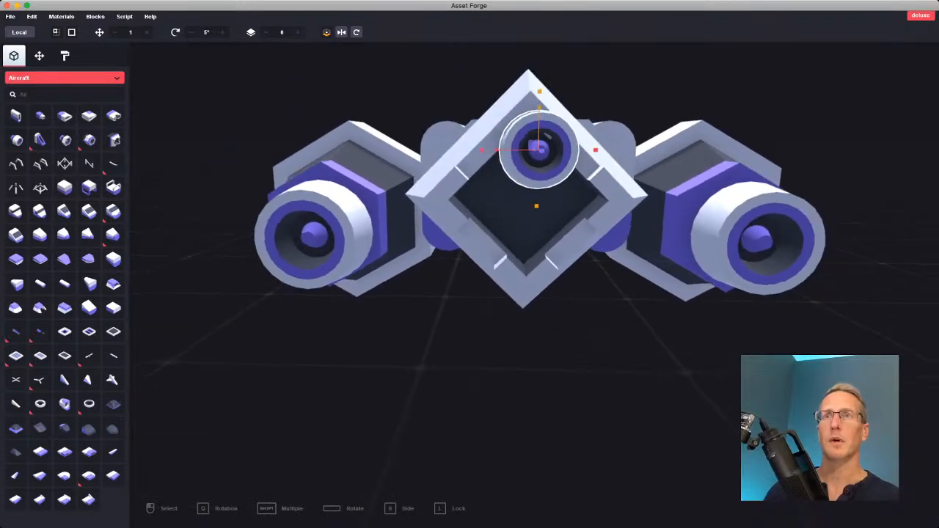
mouse_move(492, 239)
right_mouse_down()
mouse_move(598, 257)
mouse_move(492, 249)
right_mouse_up()
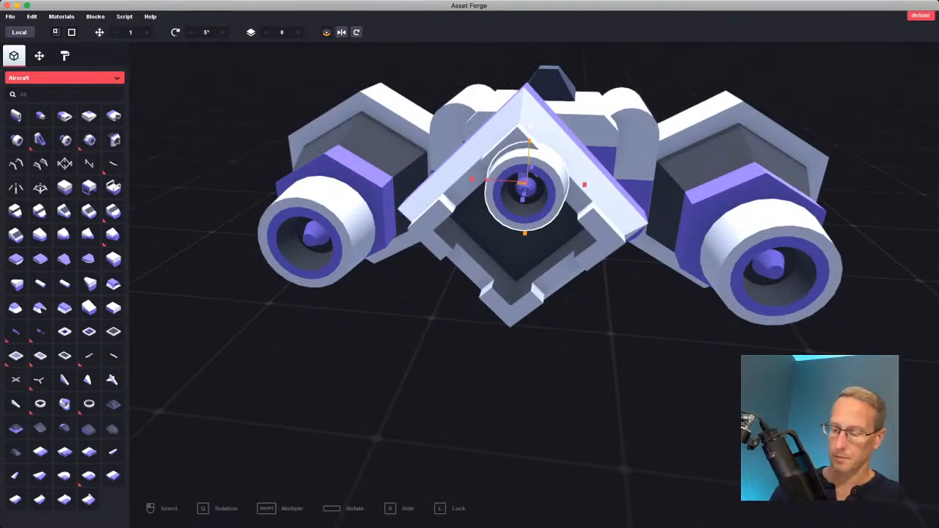
left_click_drag(530, 127, 530, 140)
left_click(523, 195)
left_click_drag(522, 195, 503, 193)
Roll the boxy centre engine about the lengthwise axis until its square opening sits level, and recentre it behind the hull.
left_click(510, 246)
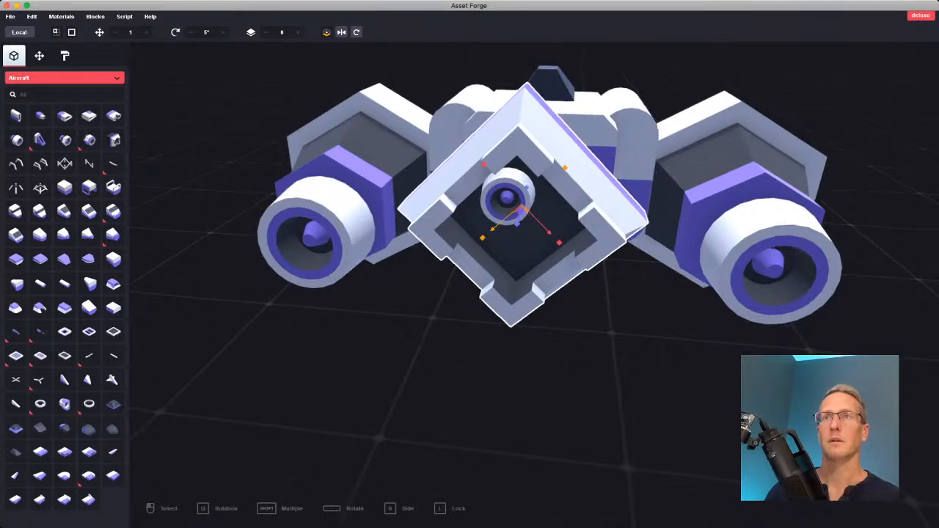
right_click_drag(330, 228, 433, 223)
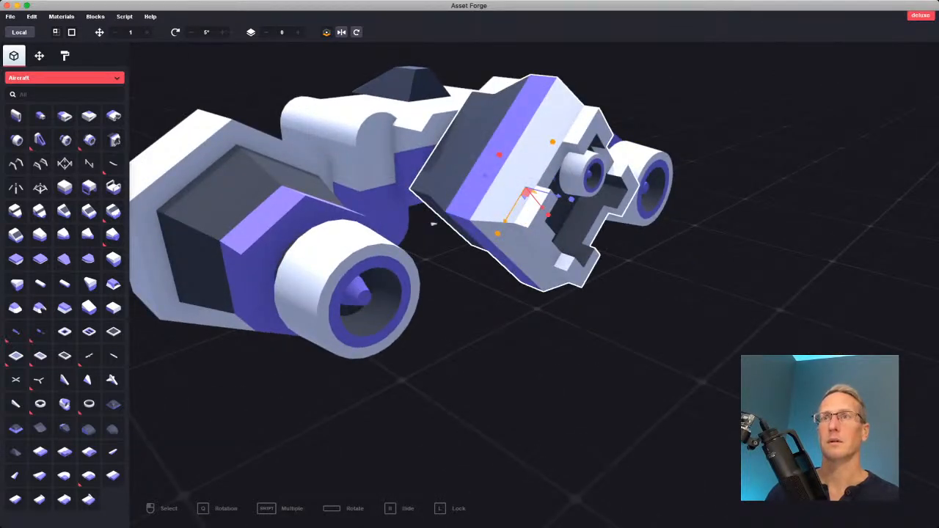
right_click_drag(433, 223, 436, 270)
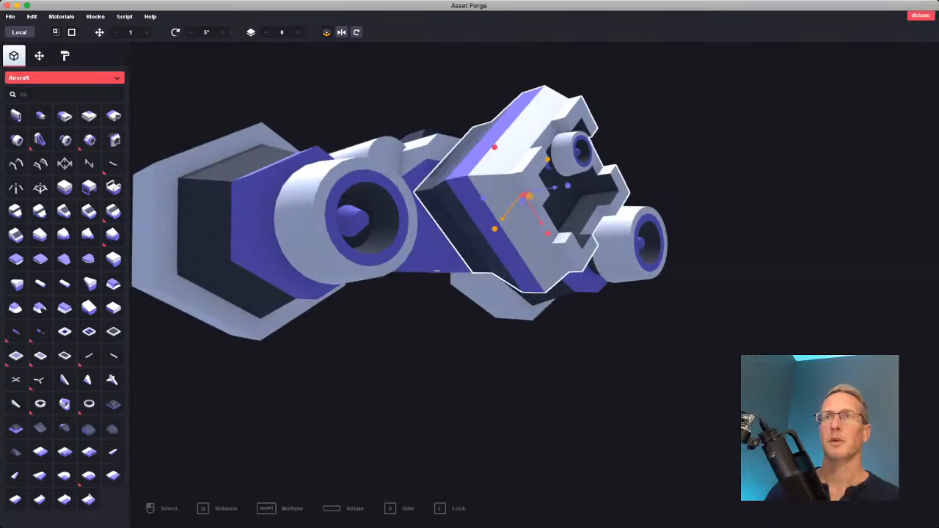
left_click(327, 32)
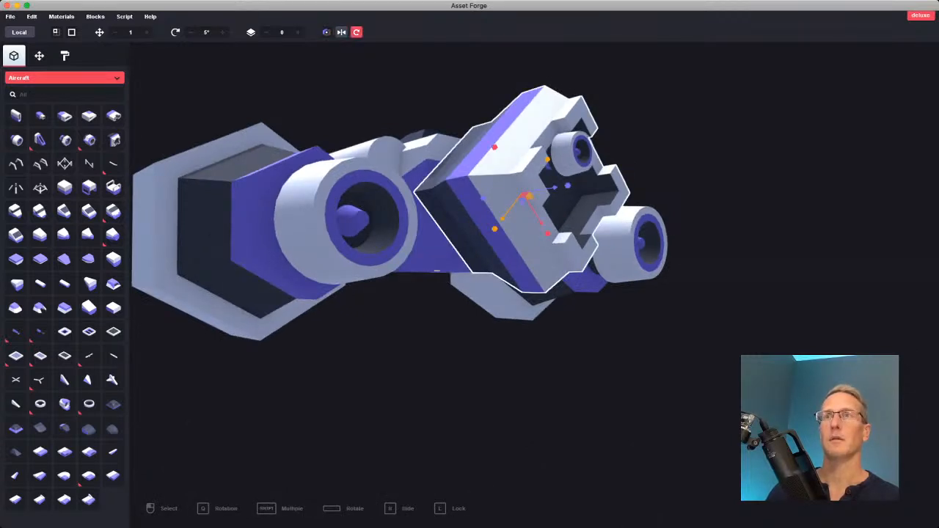
right_click_drag(554, 188, 508, 222)
key("space")
key("space")
left_click_drag(582, 220, 533, 204)
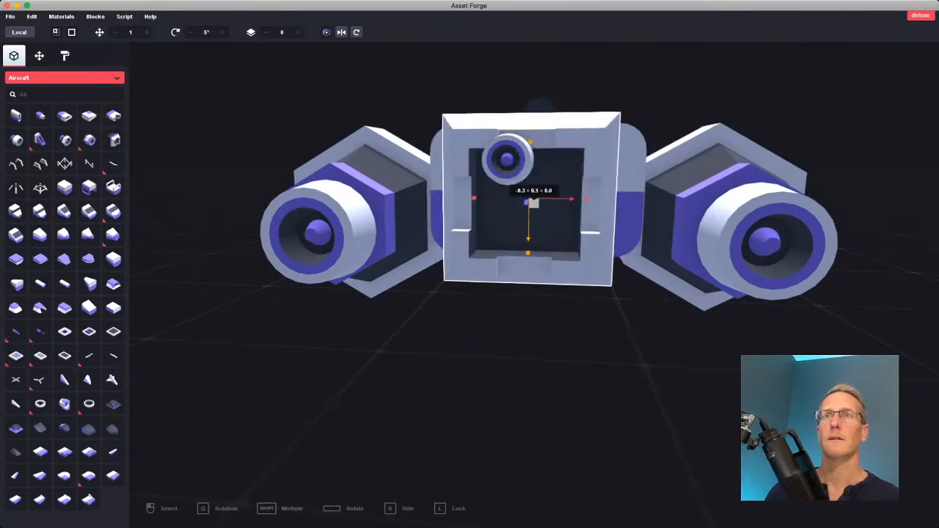
right_click_drag(534, 203, 521, 221)
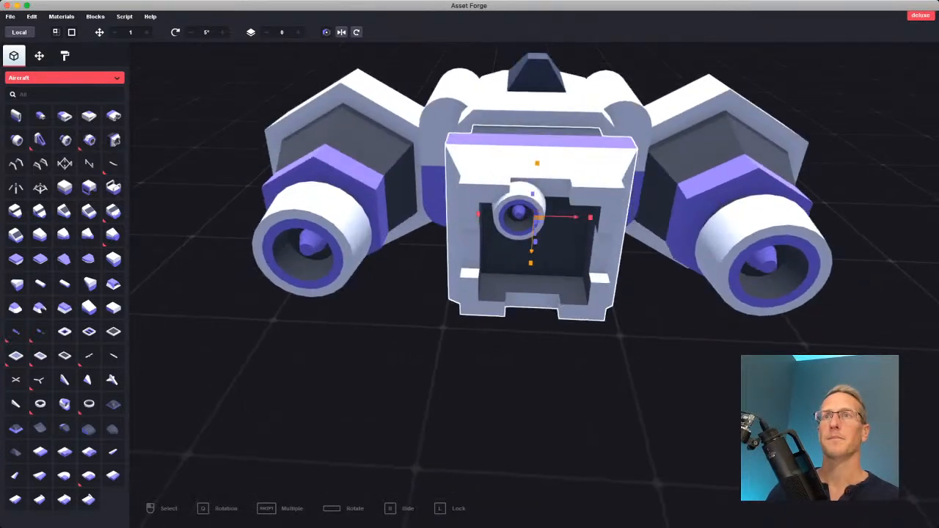
Move the small round engine to the square opening's upper-left corner, set the move step to 0.5, and nudge the engine slightly inward.
left_click(519, 213)
left_click_drag(519, 220, 497, 229)
right_click_drag(497, 227, 496, 172)
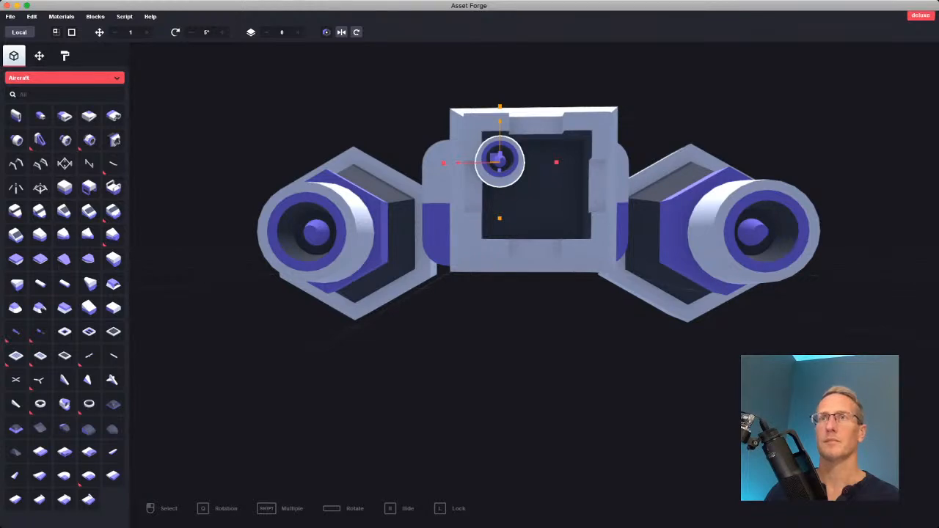
left_click(115, 32)
left_click_drag(454, 162, 465, 162)
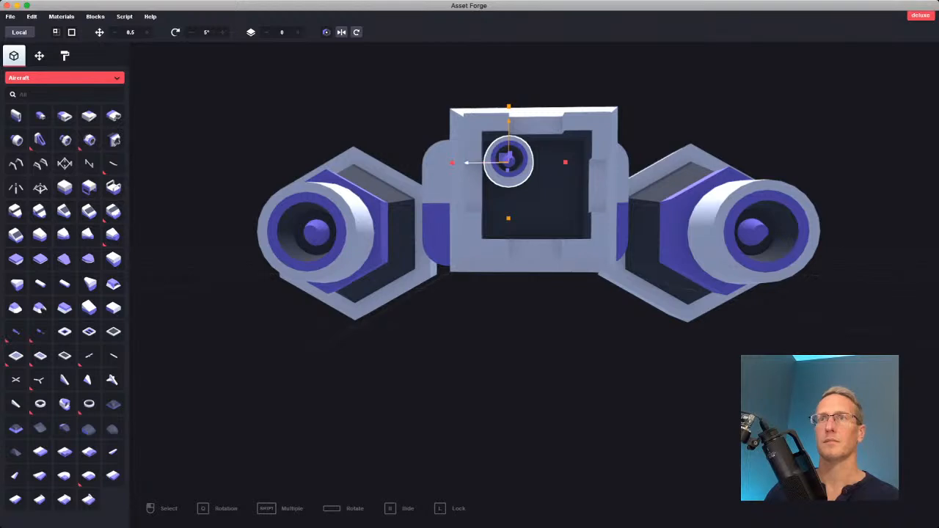
Clone the small round engine beside itself, and clone that pair below to fill the square opening with a 2×2 thruster grid.
key("super+d")
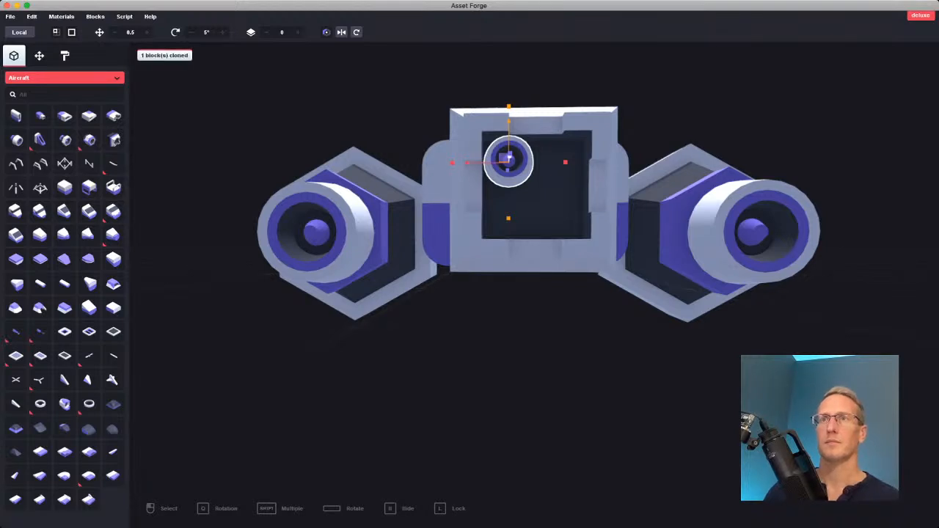
left_click_drag(506, 159, 562, 159)
left_click(507, 173, "shift")
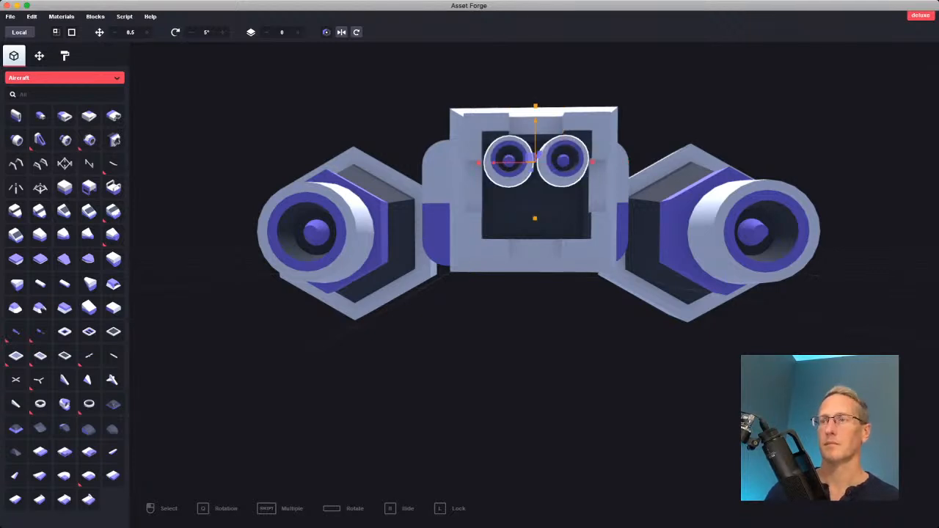
key("super+d")
left_click_drag(508, 162, 508, 215)
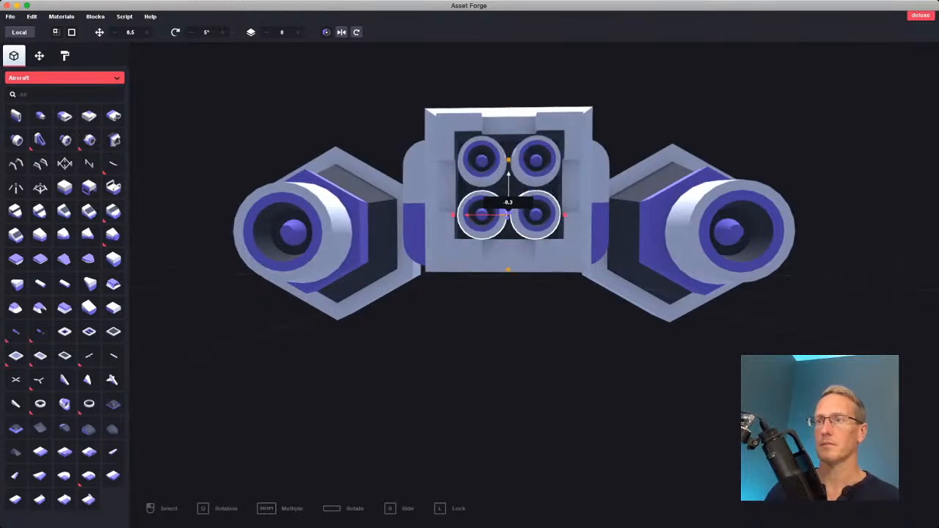
key("Escape")
right_click_drag(469, 279, 661, 352)
scroll(469, 278, "down", 8)
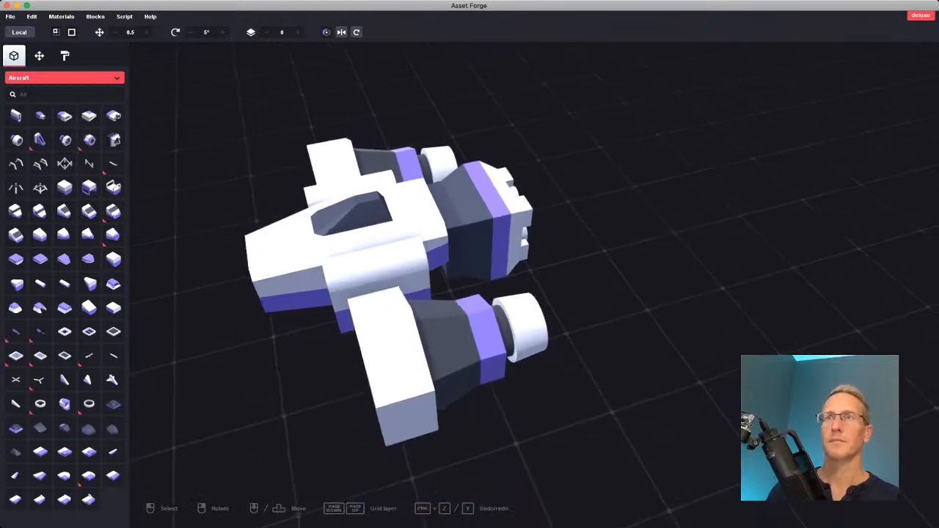
right_click_drag(469, 294, 557, 330)
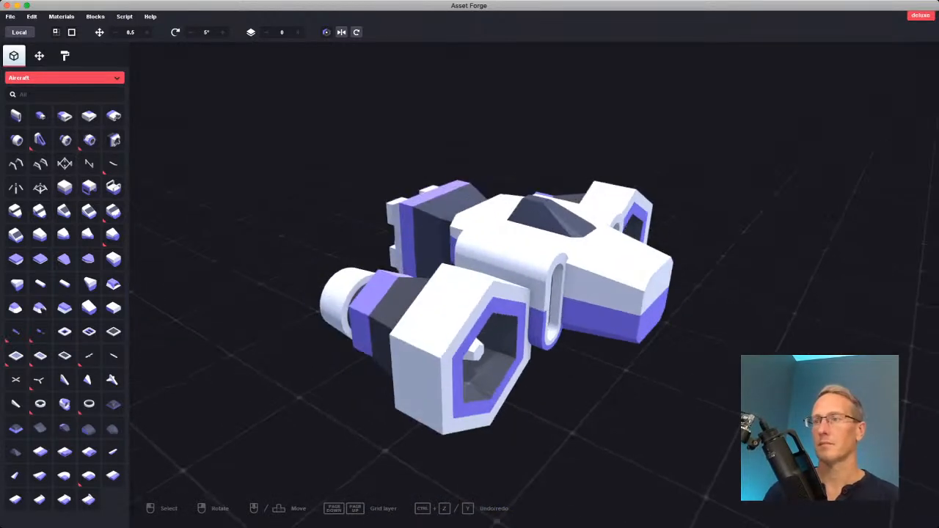
scroll(499, 294, "down", 4)
right_click_drag(484, 294, 451, 286)
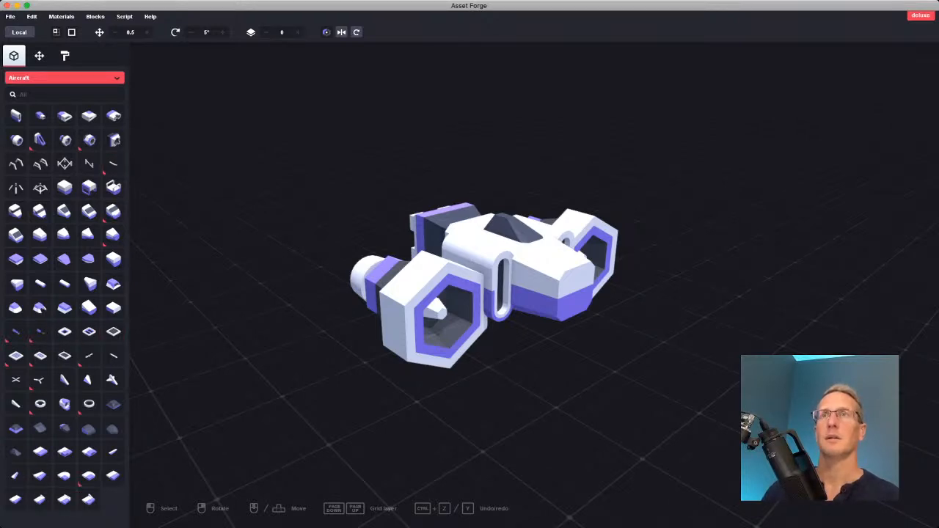
left_click(112, 451)
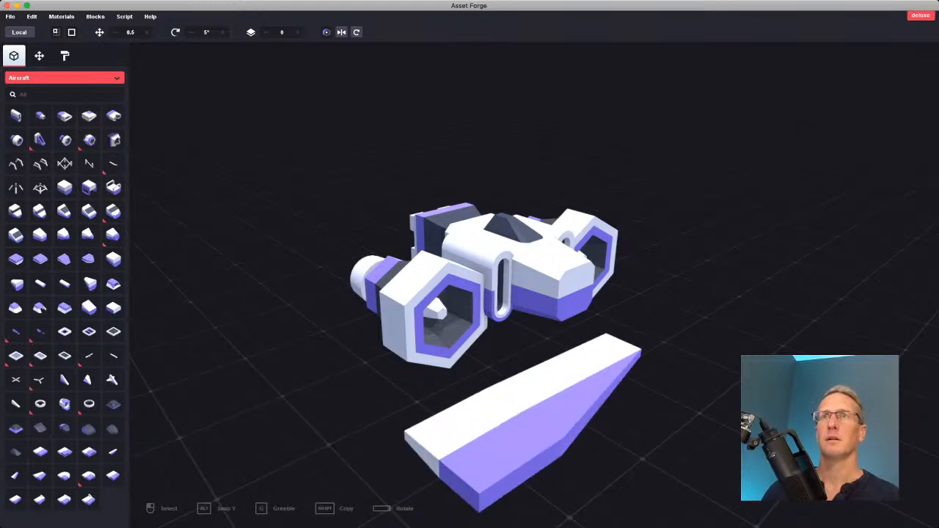
left_click(558, 400)
key("Delete")
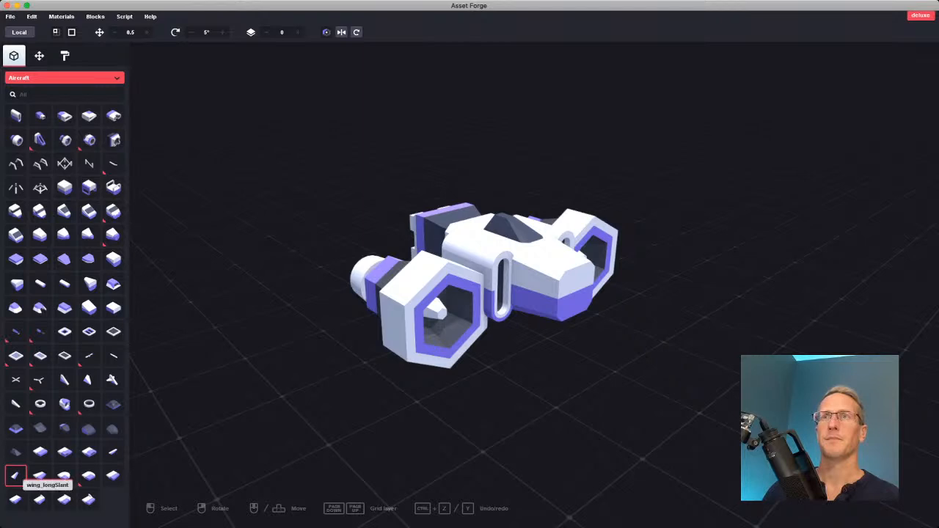
Place a wing_longSlant block in front of the ship and scale it down in width, thickness and length.
left_click(15, 475)
left_click(559, 400)
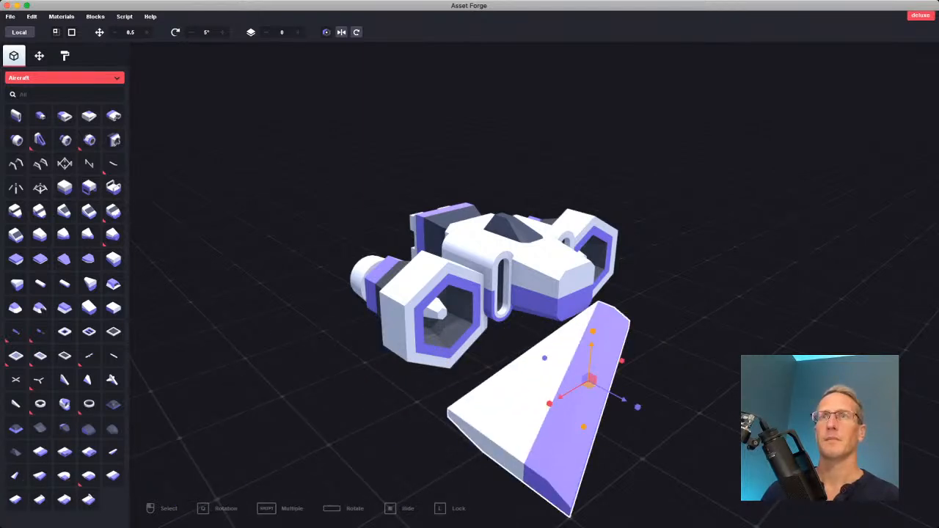
key("space")
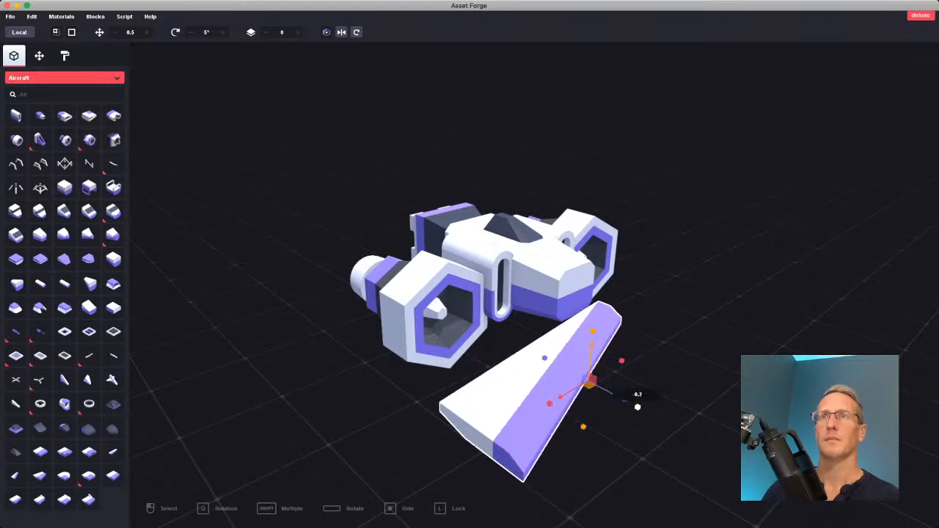
right_click_drag(546, 359, 473, 341)
left_click_drag(455, 261, 456, 278)
right_click_drag(469, 330, 540, 367)
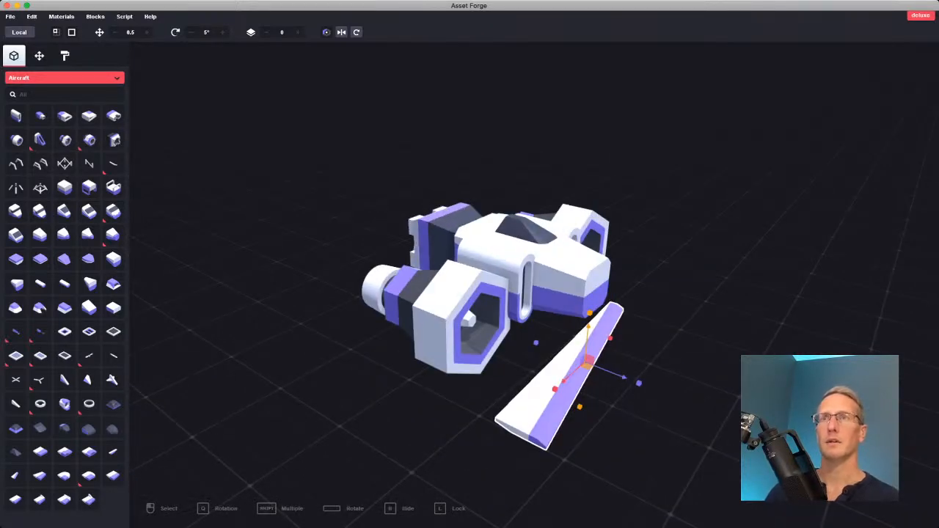
left_click_drag(610, 338, 607, 341)
Raise the wing and move it over the port turbine, with its root beside the hull.
right_click_drag(606, 341, 574, 348)
left_click_drag(520, 371, 611, 181)
right_click_drag(611, 220, 506, 268)
left_click_drag(422, 334, 544, 235)
right_click_drag(544, 234, 601, 282)
right_click_drag(629, 240, 620, 231)
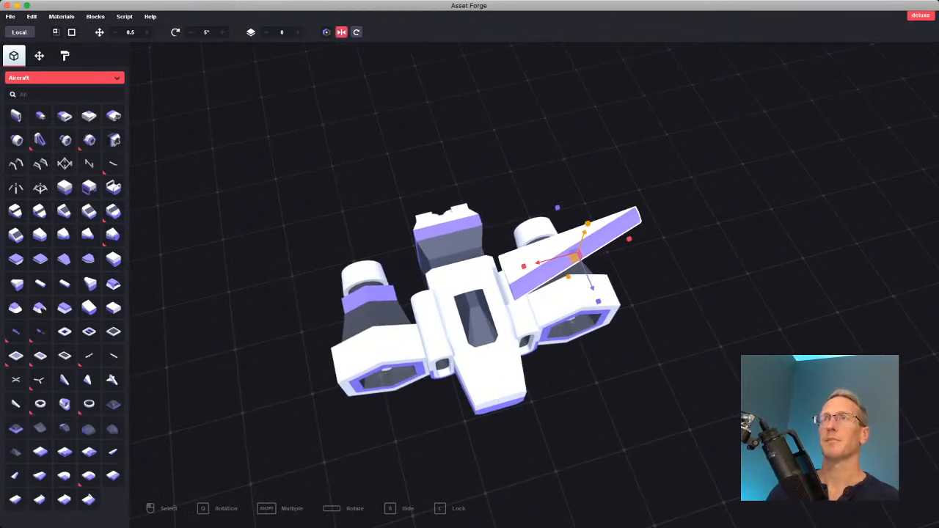
left_click(326, 32)
left_click(341, 32)
right_click_drag(623, 242, 532, 207)
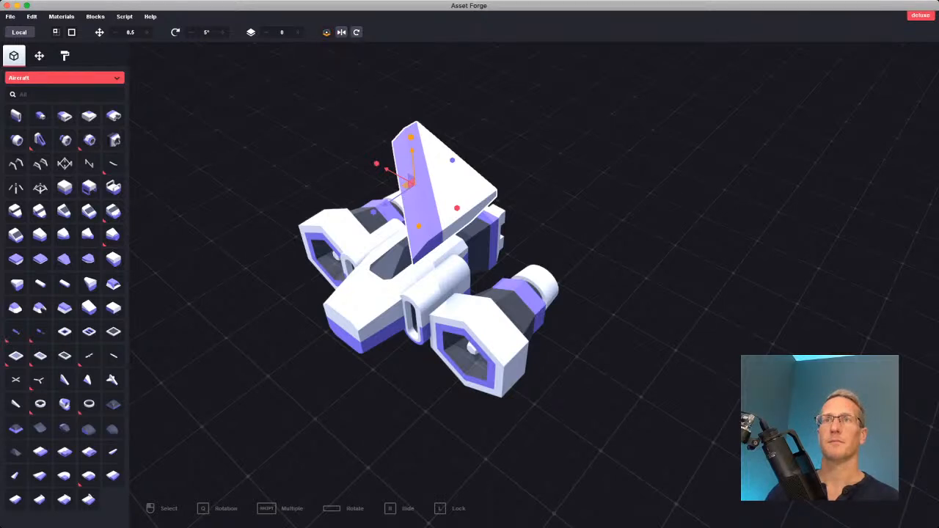
key("ctrl+z")
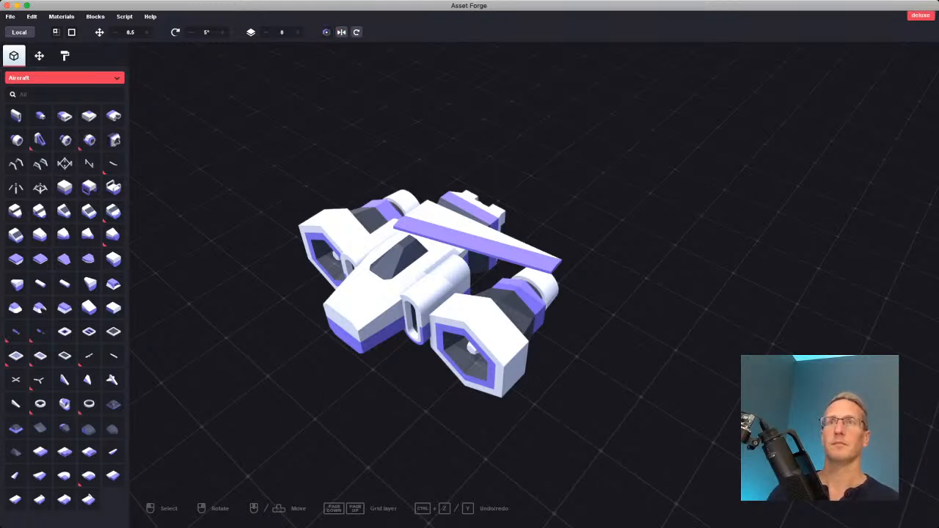
Mirror the wing front to back so its sweep direction reverses, and move it rearward and lower over the port turbine.
left_click(481, 241)
left_click(342, 33)
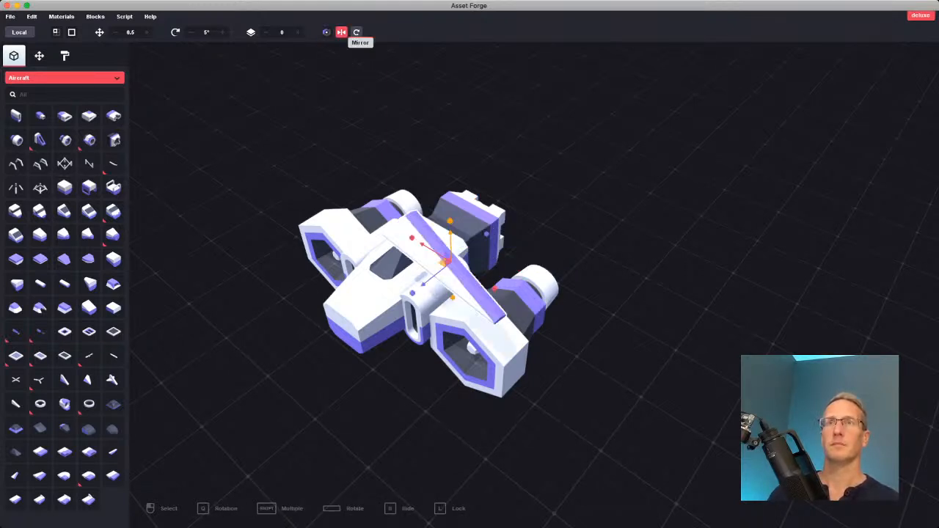
right_click_drag(410, 191, 488, 187)
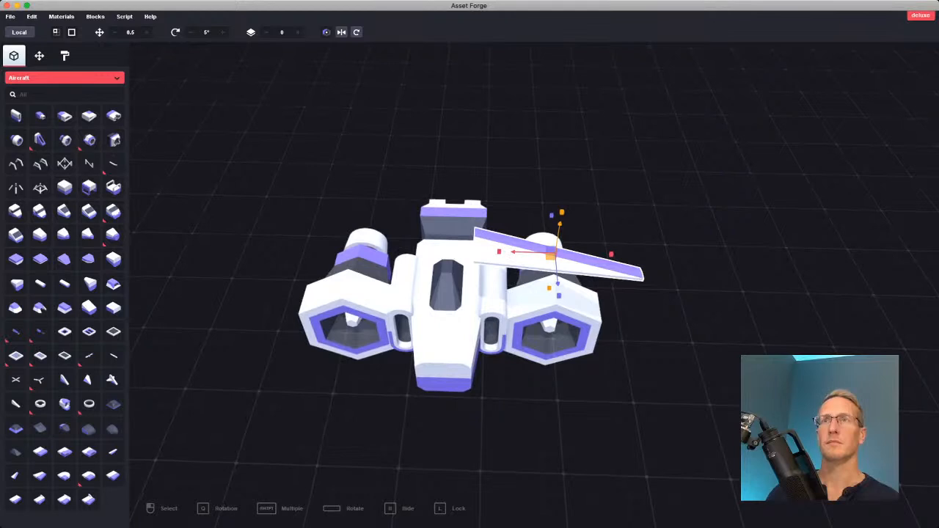
left_click_drag(557, 280, 553, 239)
right_click_drag(553, 241, 701, 275)
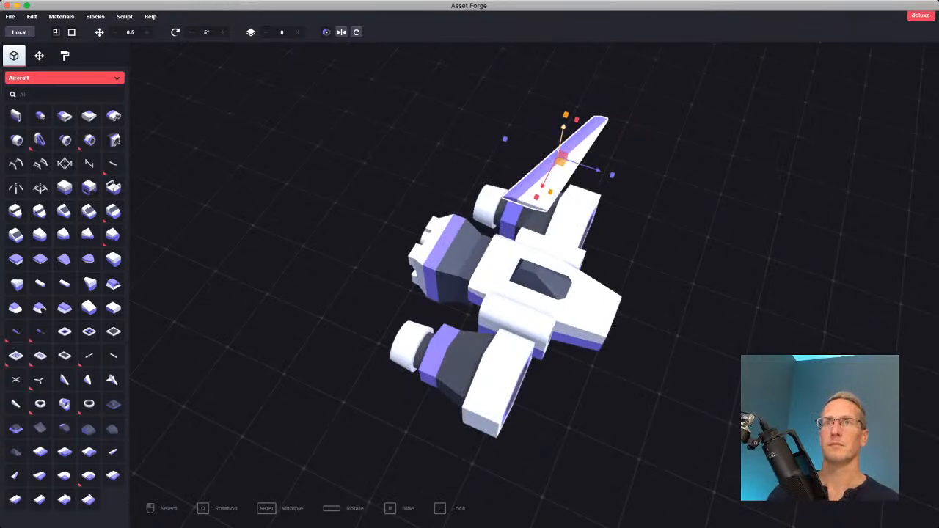
left_click_drag(563, 133, 552, 180)
right_click_drag(552, 181, 400, 135)
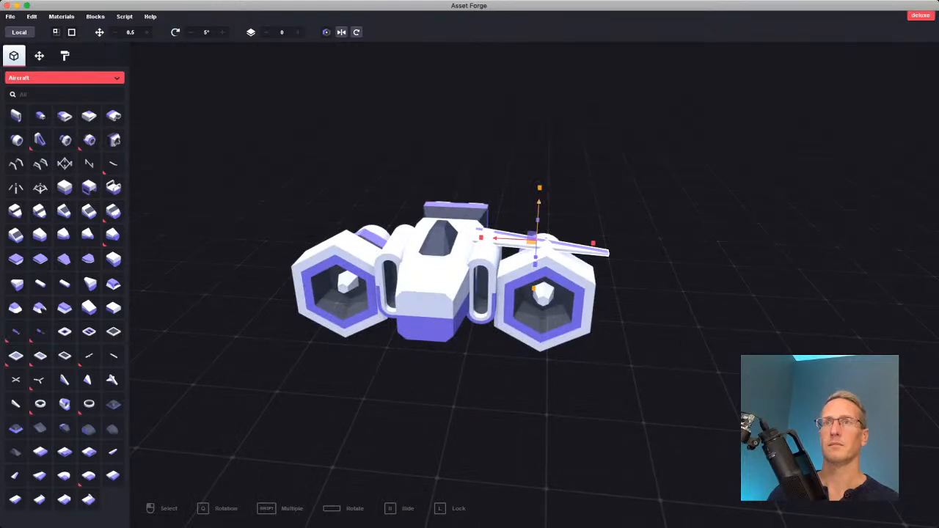
Rotate the wing about the ship's lengthwise axis until it angles diagonally up and outward.
left_click(357, 32)
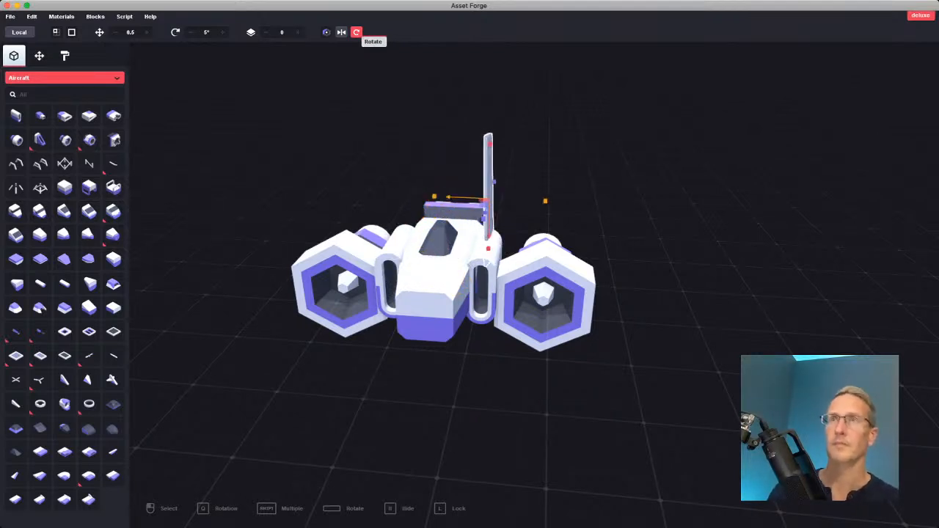
left_click(357, 32)
right_click_drag(476, 260, 506, 286)
key("space")
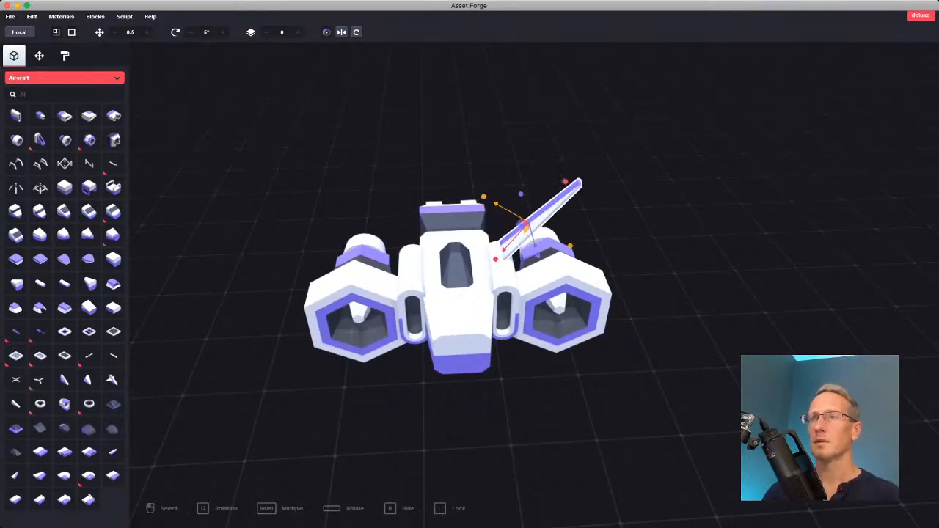
Move the angled wing inward and adjust its position so the root sits on the hull's upper port edge.
left_click_drag(522, 222, 511, 205)
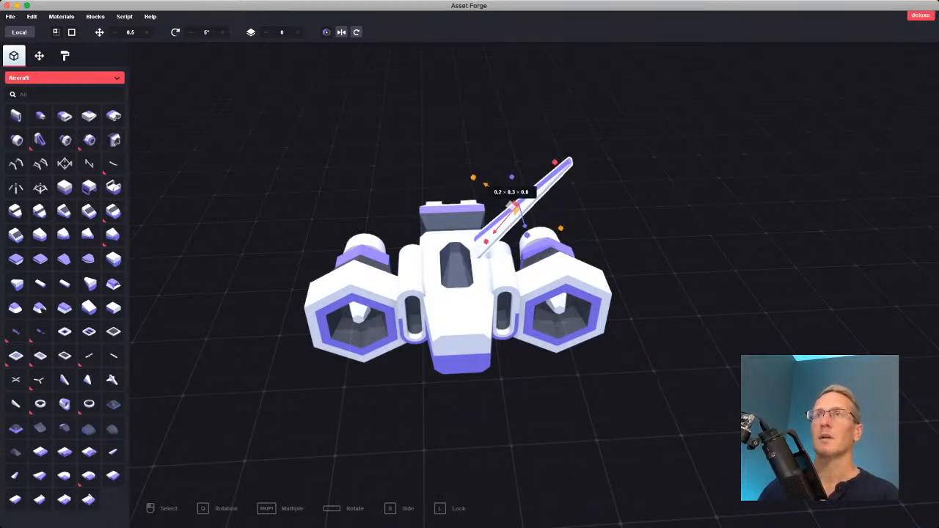
right_click_drag(506, 220, 642, 231)
left_click_drag(513, 152, 510, 152)
mouse_move(491, 94)
left_mouse_down()
mouse_move(492, 120)
mouse_move(494, 105)
left_mouse_up()
right_click_drag(558, 242, 308, 165)
right_click_drag(440, 235, 448, 290)
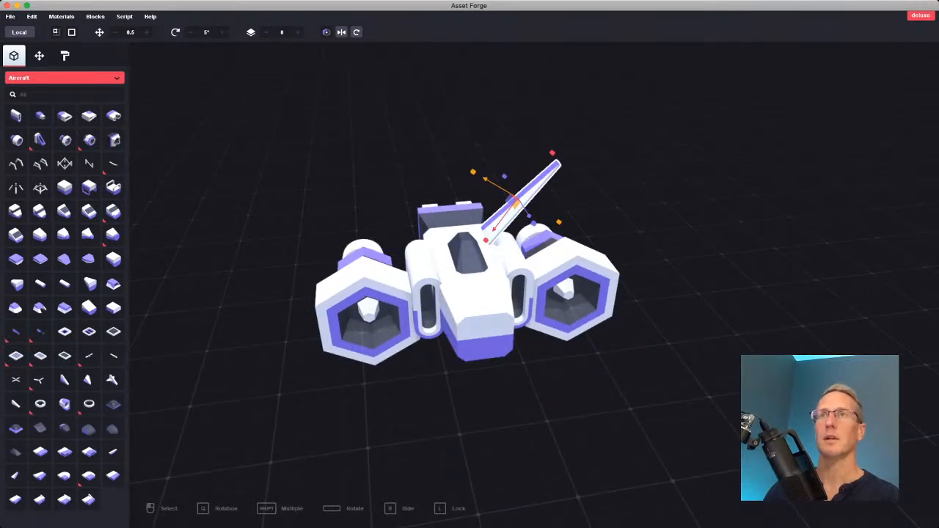
Clone the angled wing, mirror the copy sideways, and place it on the hull's starboard side to form a V.
key("super+d")
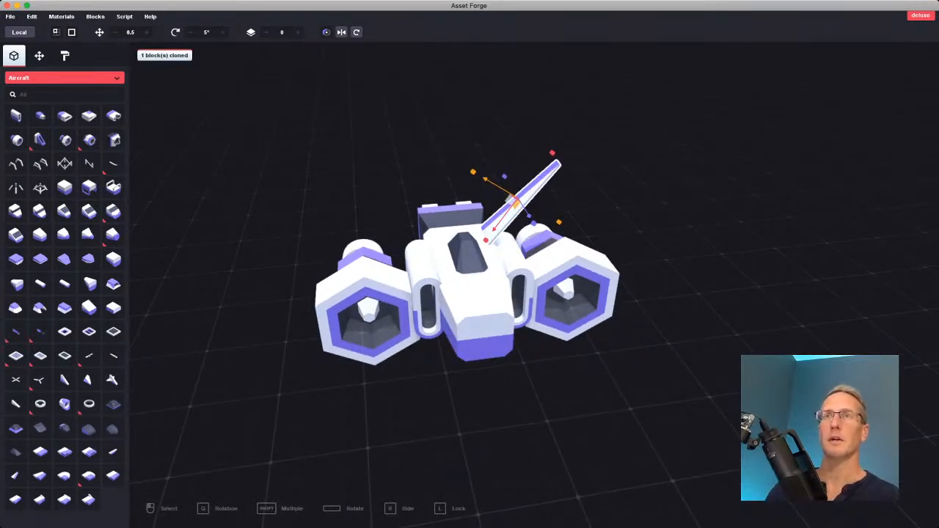
mouse_move(511, 199)
left_mouse_down()
mouse_move(477, 209)
mouse_move(456, 201)
left_mouse_up()
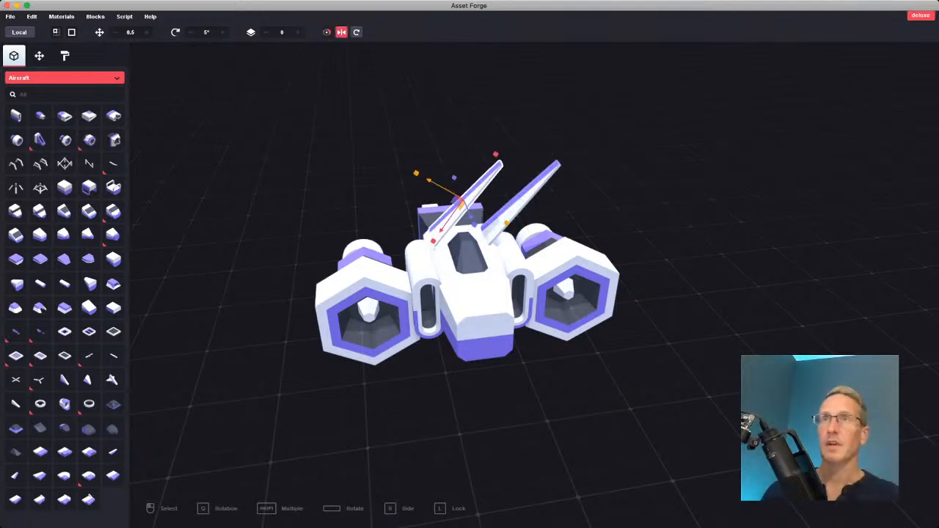
left_click(341, 32)
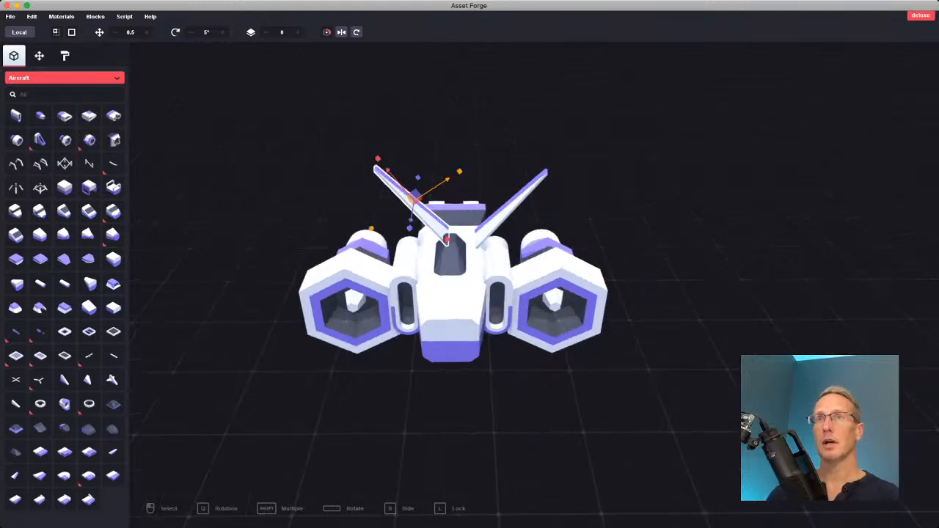
left_click_drag(416, 195, 394, 198)
right_click_drag(394, 198, 425, 175)
Clone both upper wings, lower the copies beneath the ship, and mirror them vertically so they angle down and outward.
left_click(523, 181, "shift")
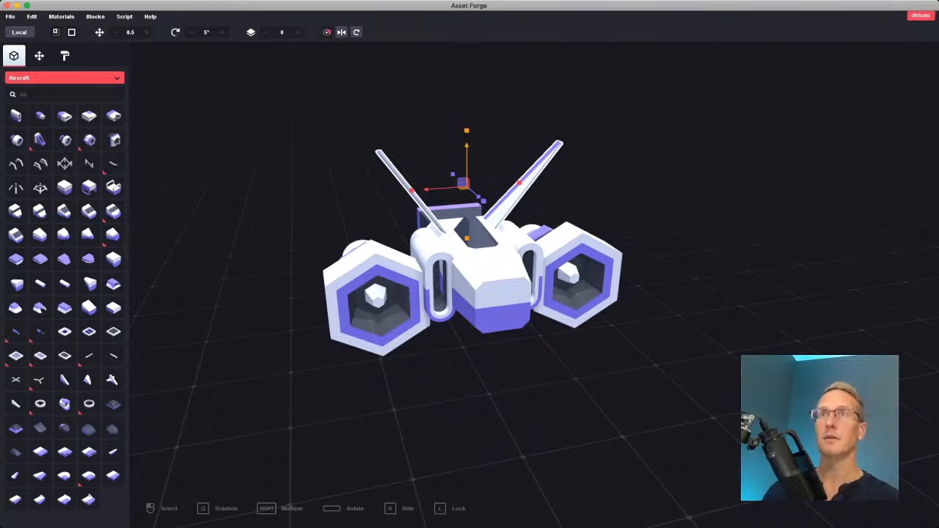
key("super+d")
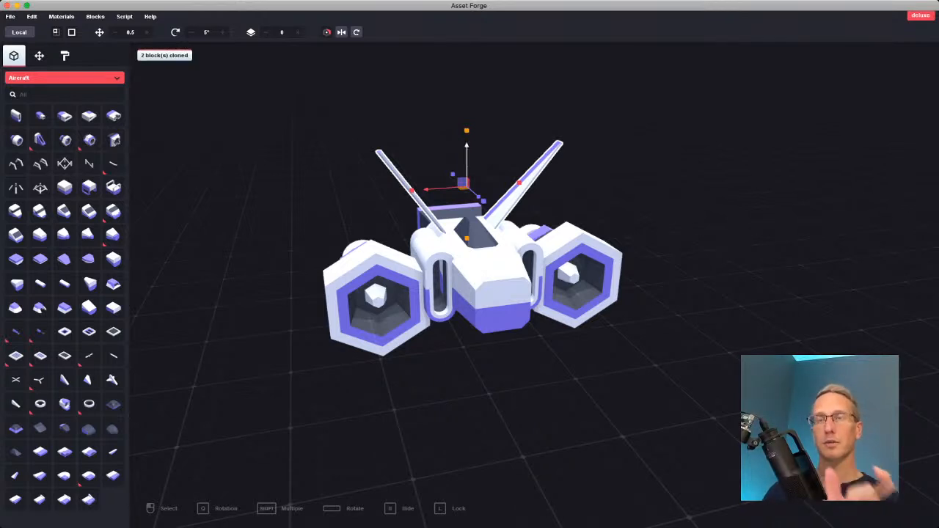
left_click_drag(467, 147, 467, 271)
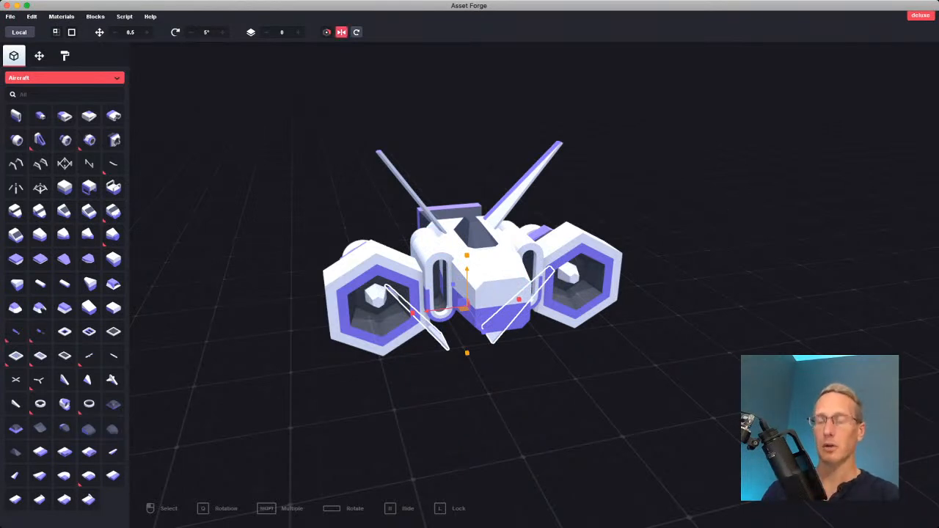
left_click(341, 31)
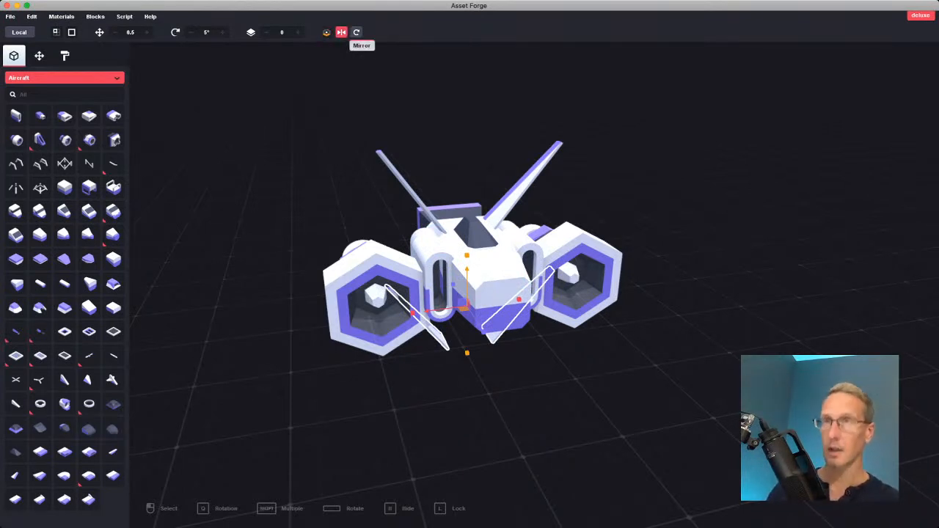
left_click(341, 32)
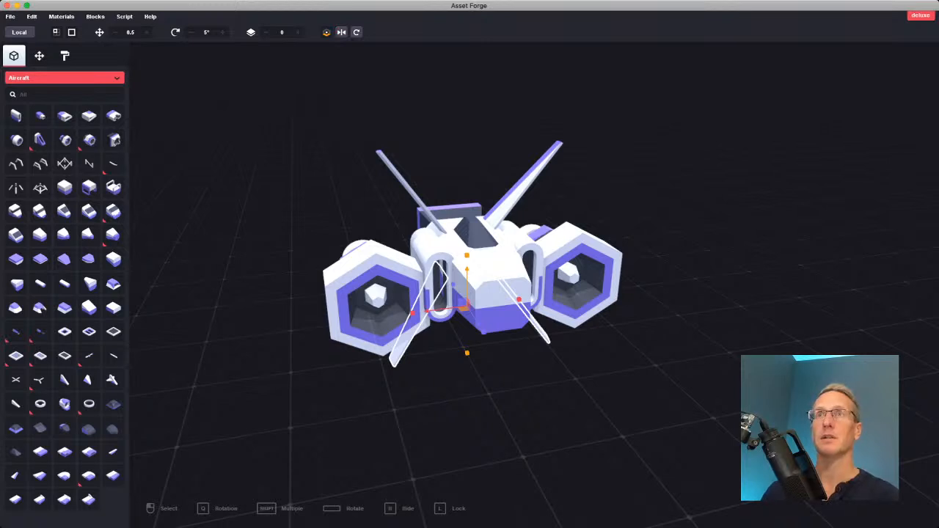
left_click_drag(466, 281, 467, 324)
right_click_drag(467, 324, 498, 297)
key("Escape")
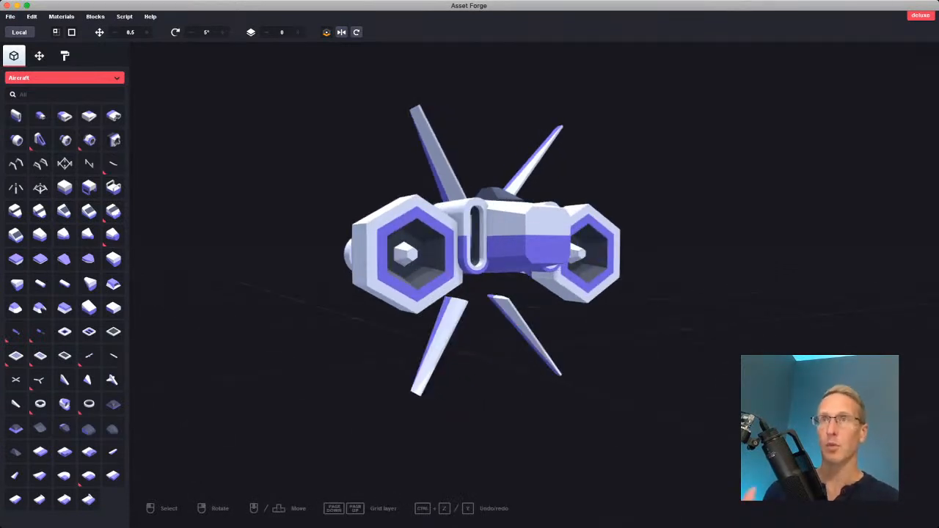
Move the starboard lower wing outward to the underside of the starboard turbine and shift it forward.
mouse_move(440, 333)
right_mouse_down()
mouse_move(498, 341)
mouse_move(443, 343)
right_mouse_up()
left_click(494, 341)
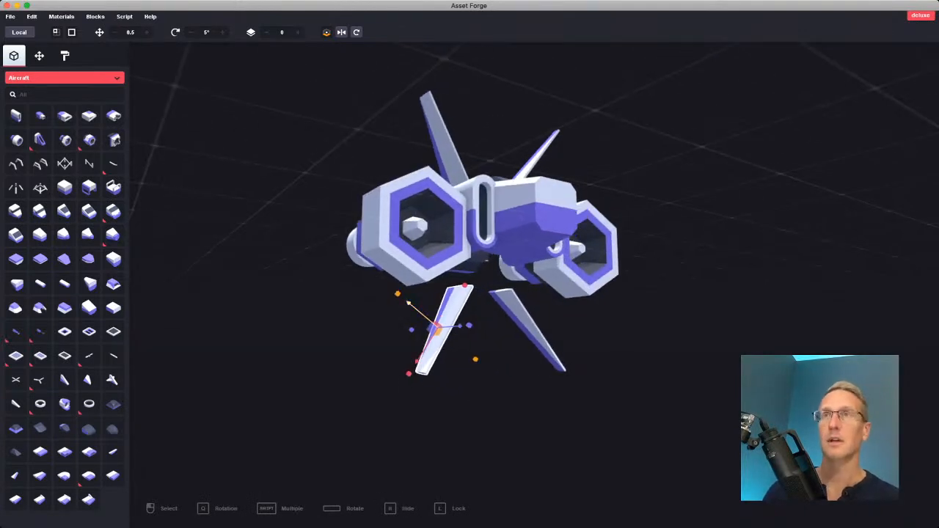
left_click_drag(437, 328, 349, 306)
right_click_drag(348, 306, 520, 303)
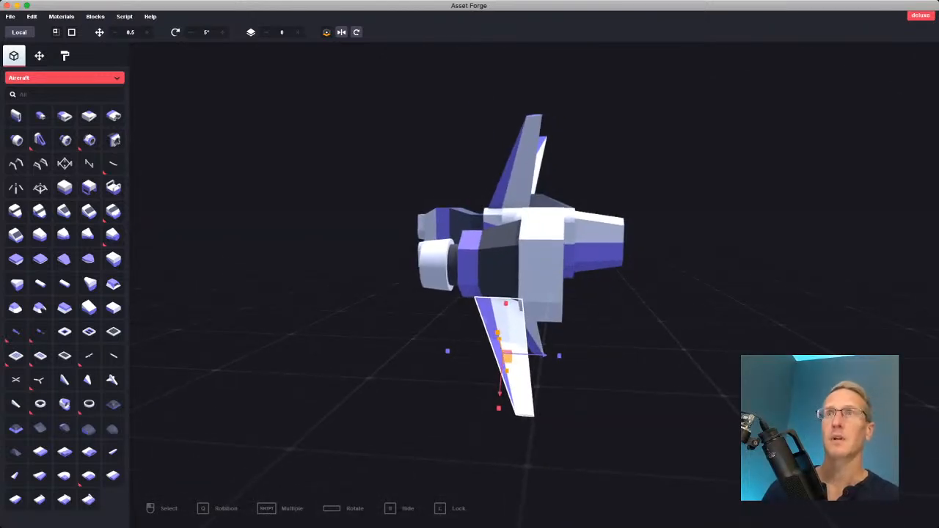
left_click_drag(506, 355, 541, 349)
Move the port lower wing outward to the underside of the port turbine and shift it forward to match the starboard one.
right_click_drag(541, 350, 217, 323)
left_click(217, 322)
right_click_drag(367, 323, 388, 279)
left_click(430, 319)
right_click_drag(430, 319, 535, 325)
left_click_drag(490, 323, 612, 297)
mouse_move(613, 297)
right_mouse_down()
mouse_move(642, 323)
mouse_move(605, 319)
mouse_move(631, 323)
mouse_move(616, 315)
right_mouse_up()
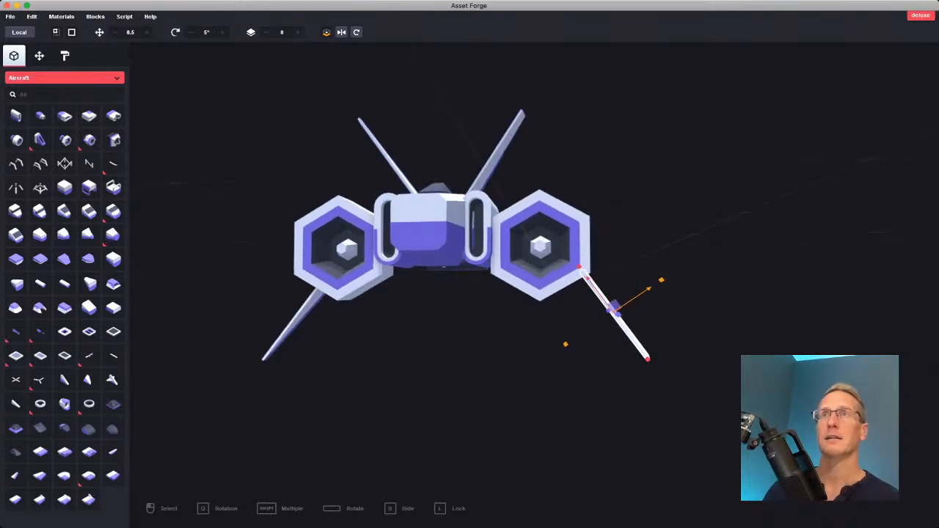
left_click_drag(615, 305, 593, 311)
right_click_drag(593, 311, 539, 313)
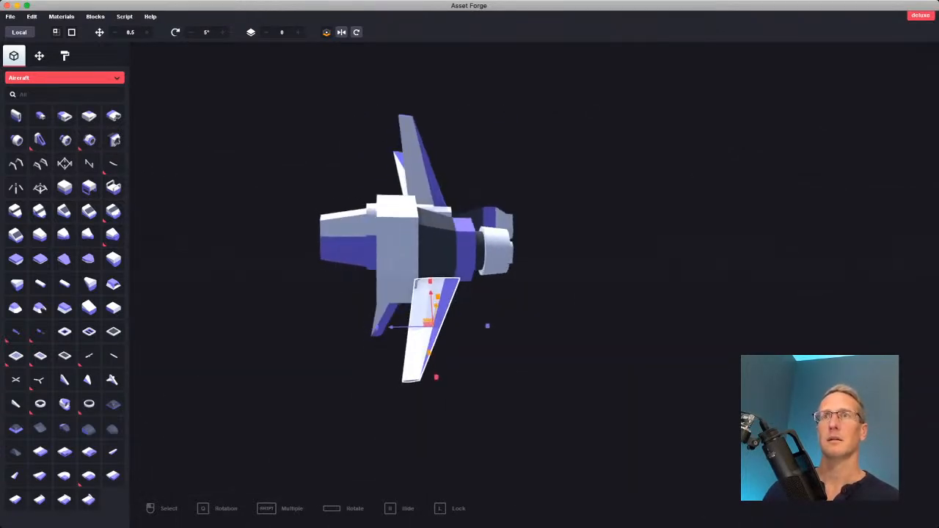
left_click_drag(391, 327, 353, 328)
right_click_drag(353, 328, 415, 330)
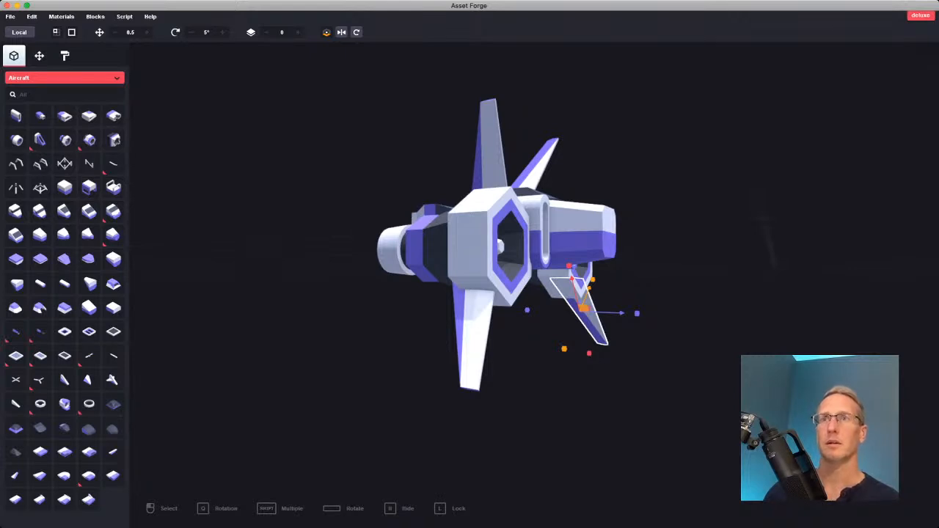
Clone both lower turbine wings, shift the copies toward the rear, and mirror them front to back so they sweep rearward.
left_click(476, 337, "shift")
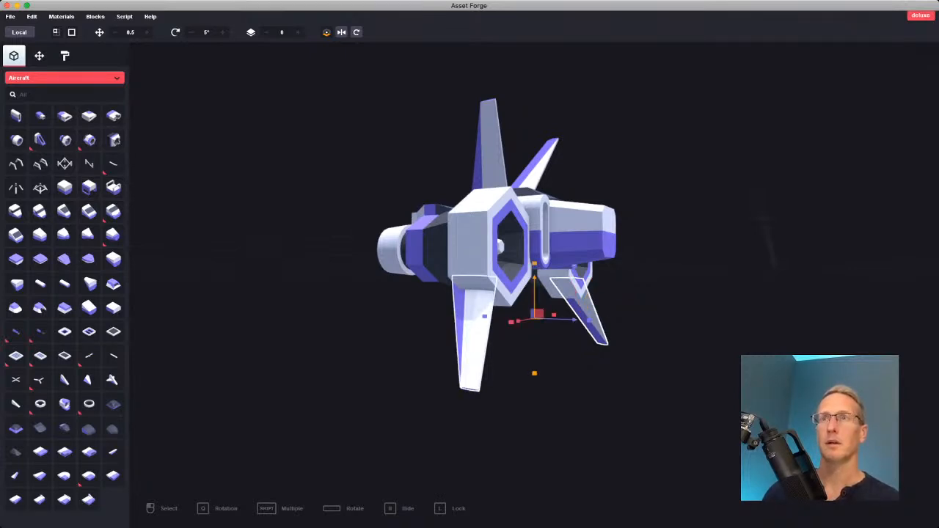
key("ctrl+z")
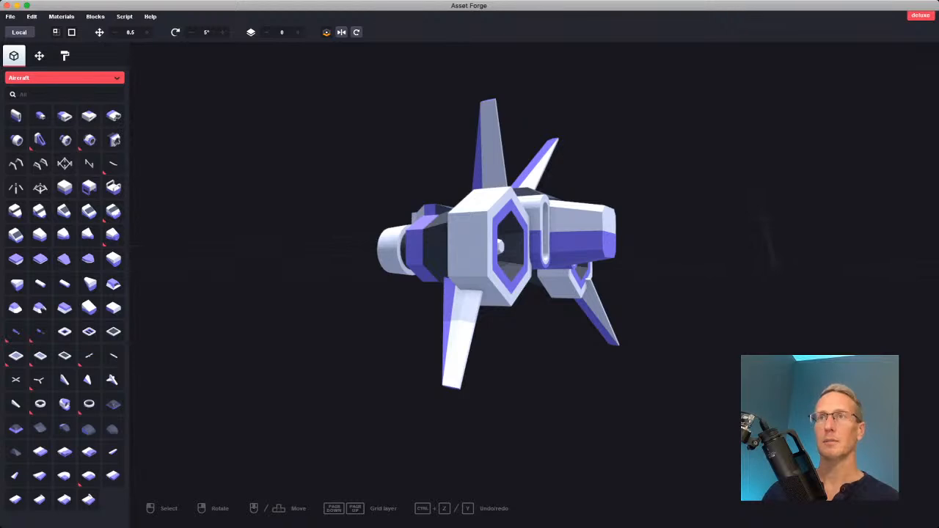
key("ctrl+y")
left_click(475, 337)
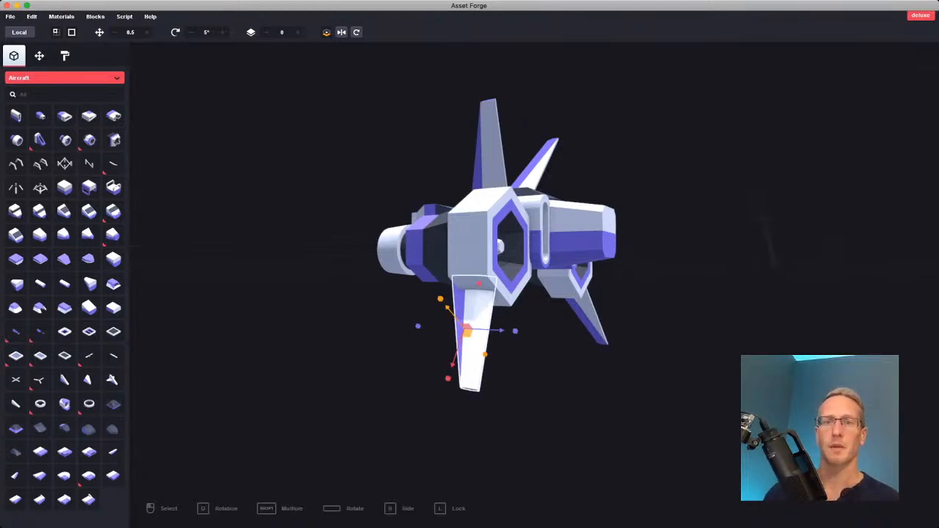
left_click(588, 320, "shift")
key("ctrl+d")
mouse_move(588, 320)
right_mouse_down()
mouse_move(447, 315)
mouse_move(601, 318)
right_mouse_up()
left_click_drag(536, 314, 499, 313)
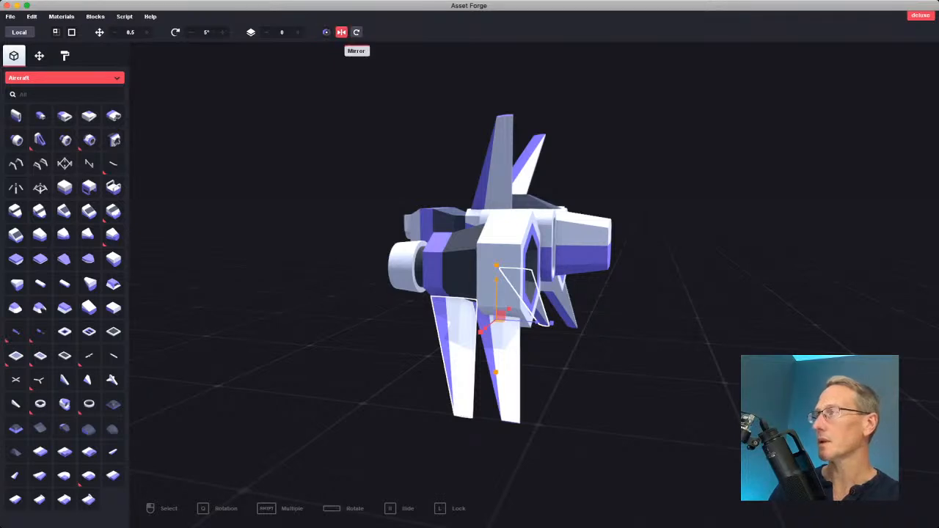
left_click(341, 32)
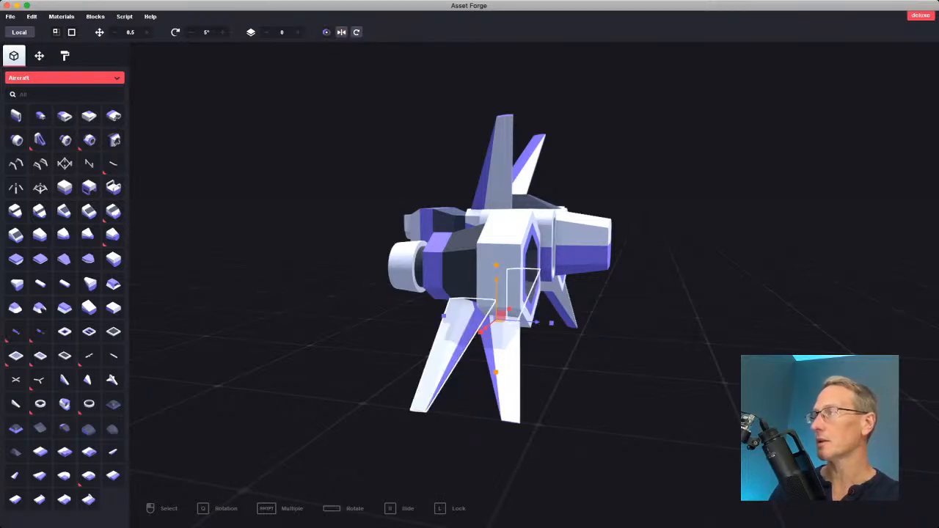
key("Escape")
mouse_move(528, 294)
right_mouse_down()
mouse_move(378, 275)
mouse_move(529, 291)
right_mouse_up()
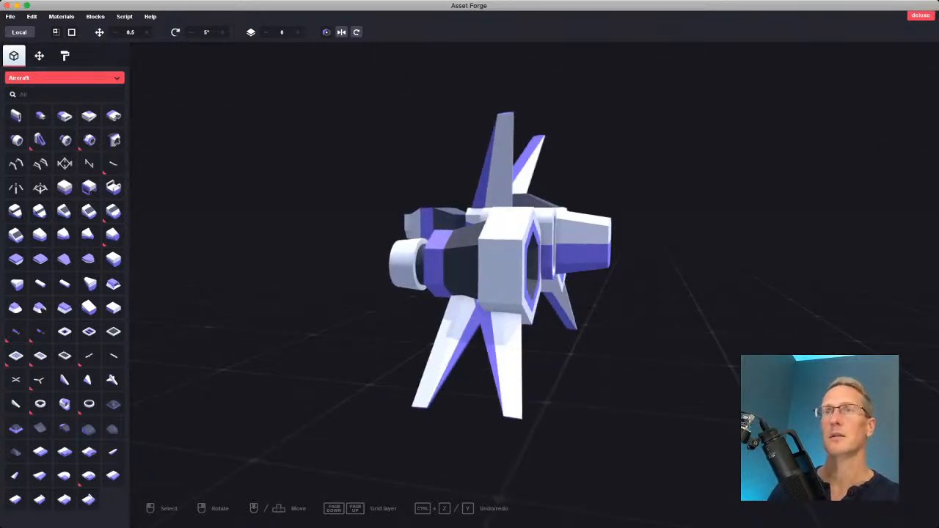
Rotate the rear copy of the starboard lower wing in 5° increments to splay it further, and lengthen it by about 0.9.
right_click_drag(440, 344, 565, 283)
left_click(571, 284)
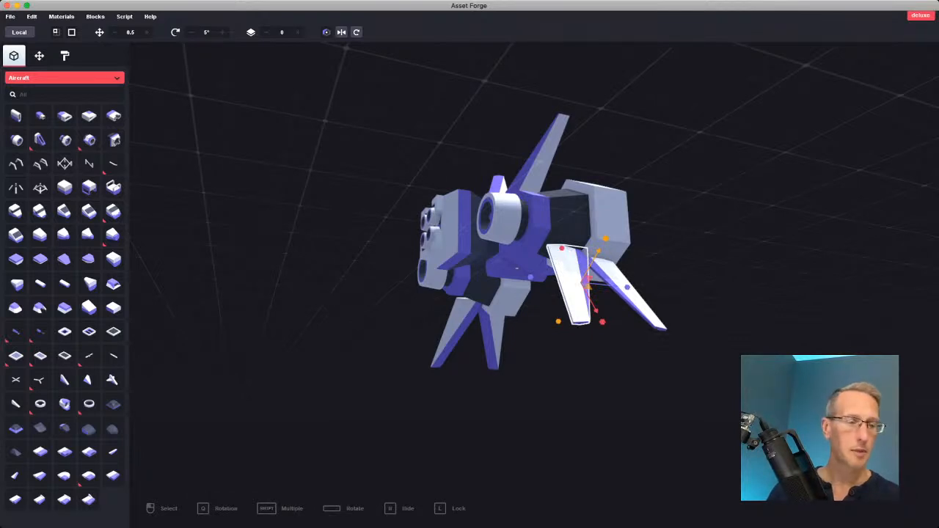
right_click_drag(572, 286, 433, 330)
key("space")
key("space")
key("space")
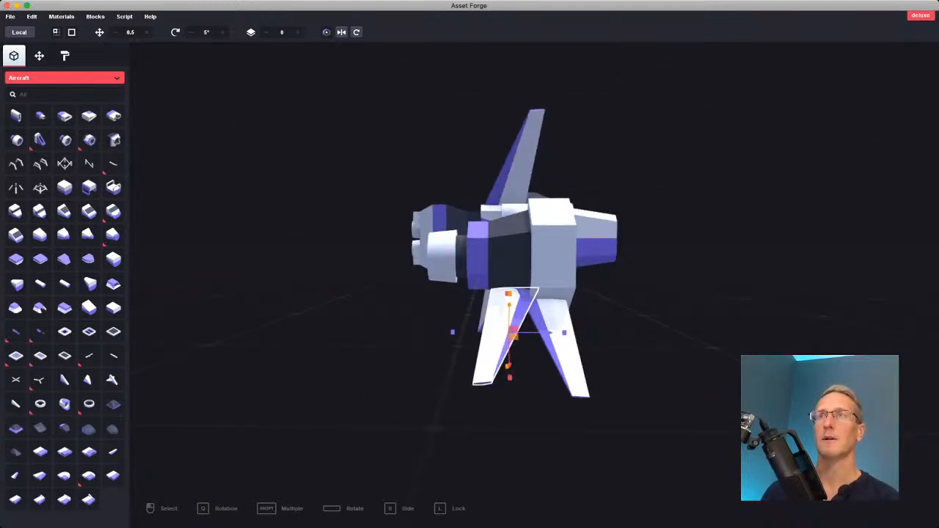
left_click_drag(508, 365, 508, 405)
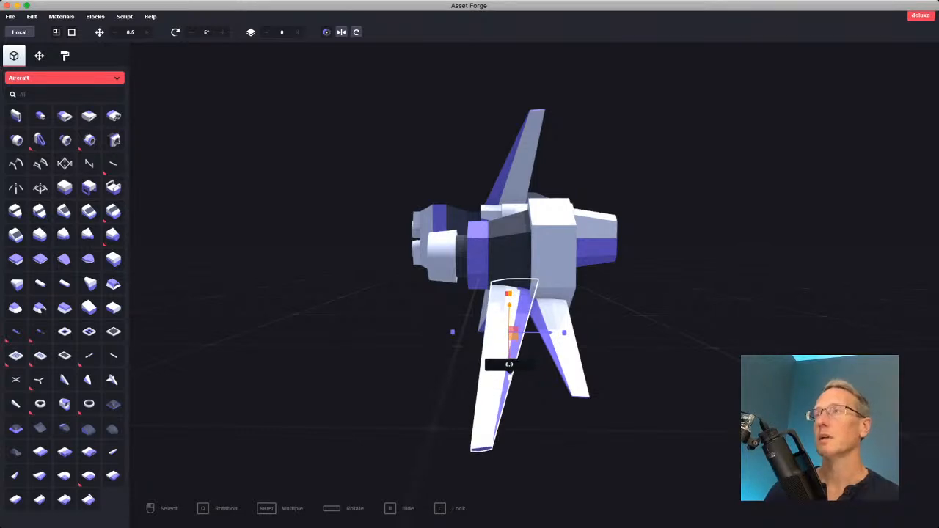
right_click_drag(508, 399, 553, 405)
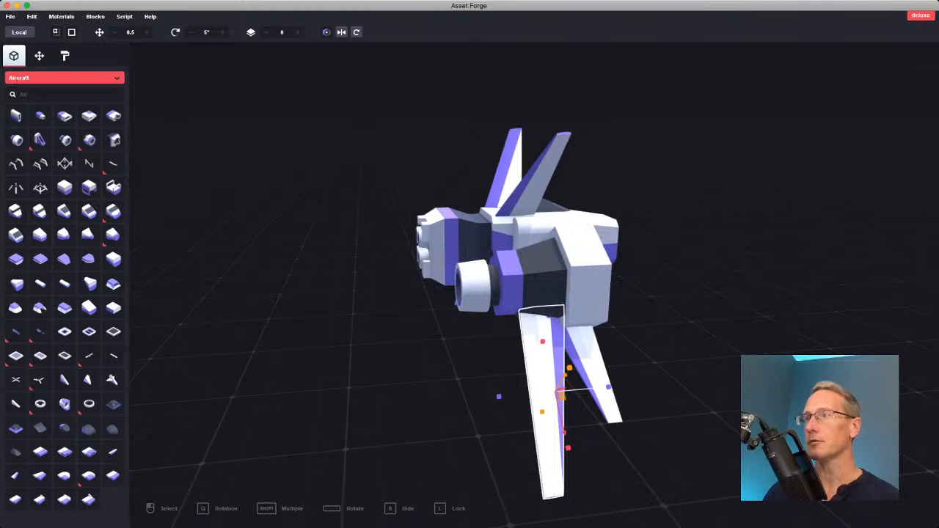
Shift the lengthened wing rearward and move it about 0.7 inward so its root sits beneath the hull.
left_click_drag(561, 395, 545, 375)
right_click_drag(544, 381, 546, 360)
key("1")
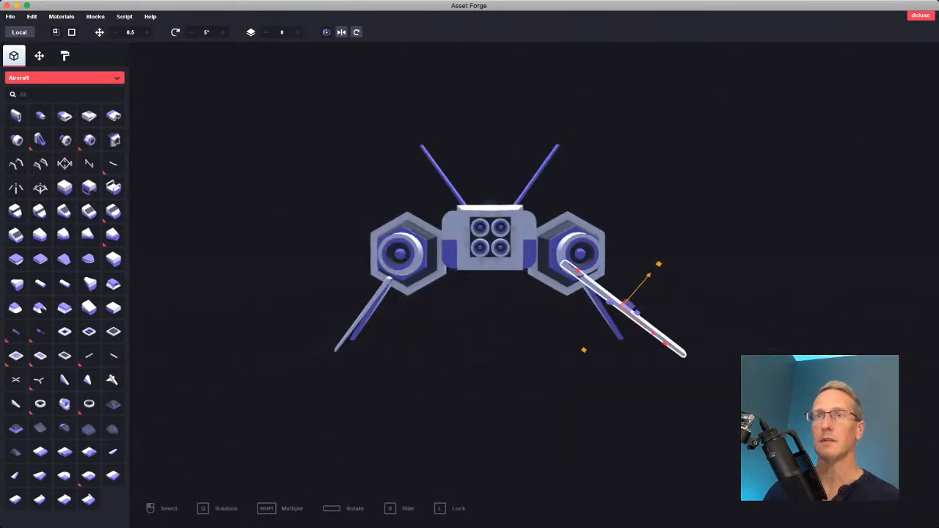
left_click_drag(625, 304, 579, 302)
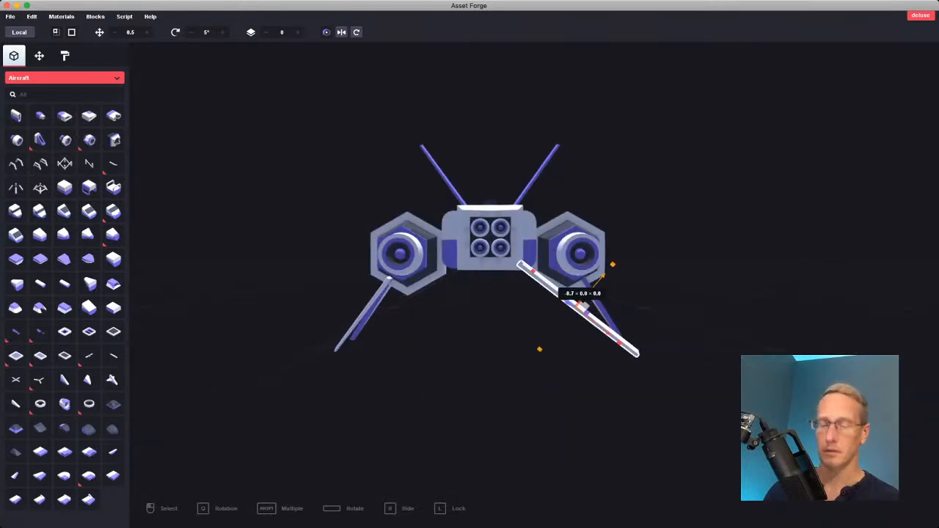
mouse_move(579, 302)
right_mouse_down()
mouse_move(352, 257)
mouse_move(294, 260)
mouse_move(330, 275)
mouse_move(587, 293)
right_mouse_up()
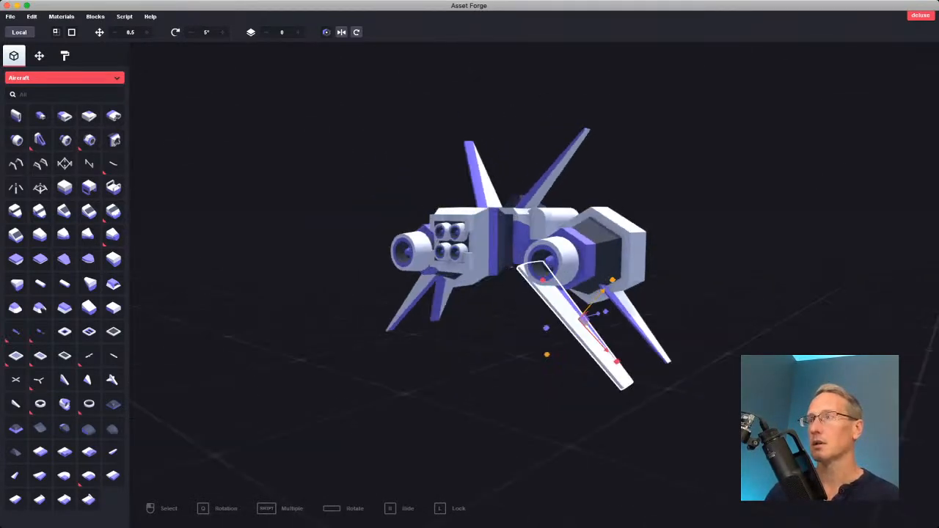
key("Delete")
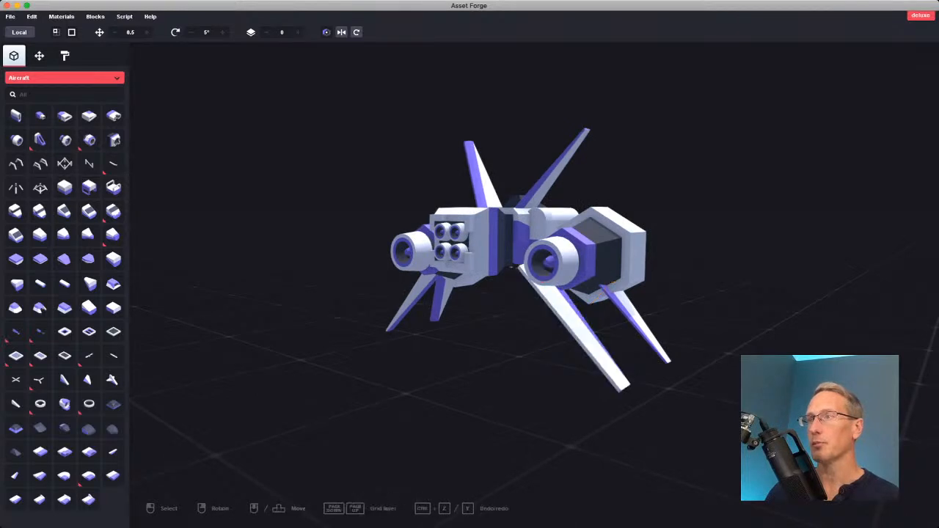
Rotate the lengthened wing around in 5° increments until it slopes steeply down toward the port side.
right_click_drag(469, 293, 521, 282)
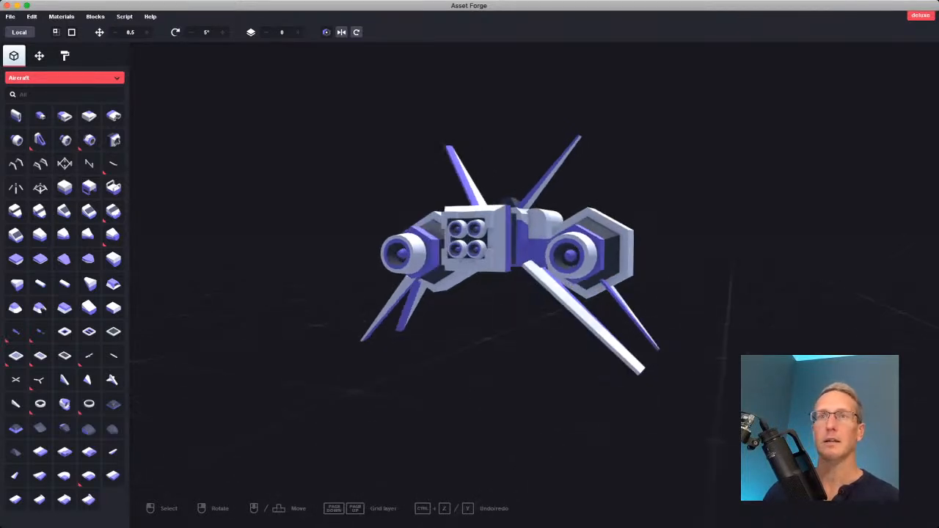
right_click_drag(514, 315, 470, 227)
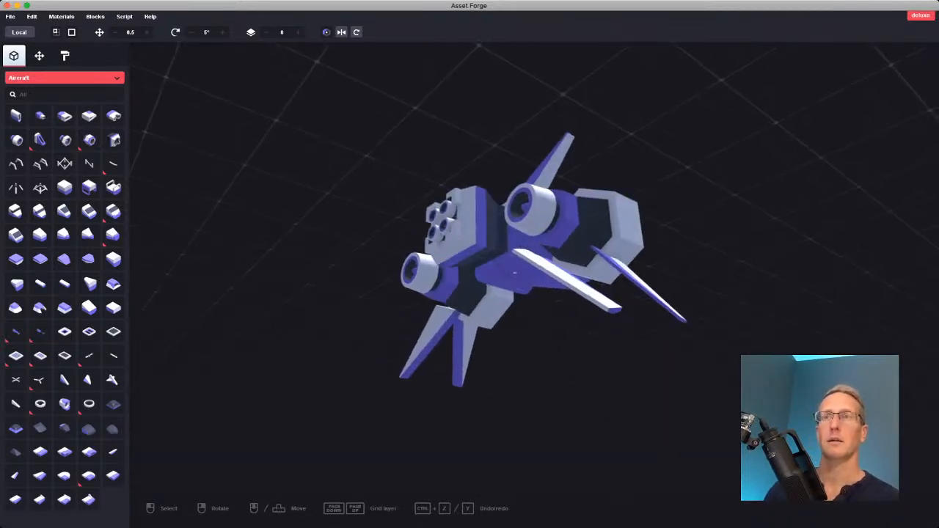
left_click(568, 281)
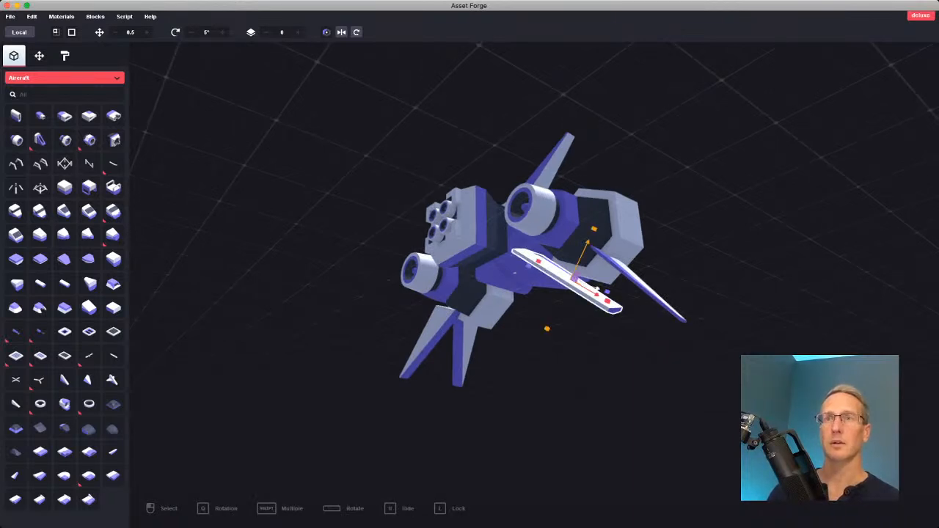
key("space")
key("space")
key("space")
key("space")
key("space")
key("space")
key("space")
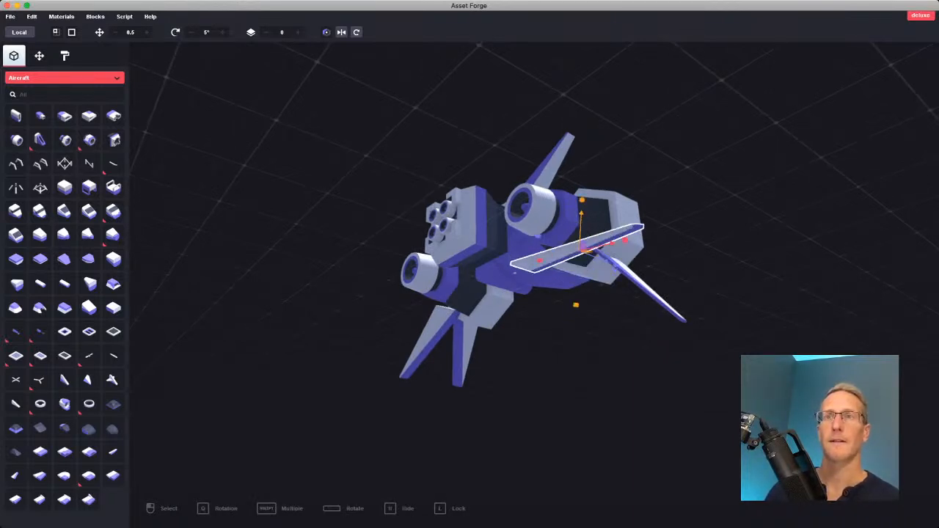
key("space")
key("space")
key("space")
key("space")
key("space")
key("space")
key("space")
key("space")
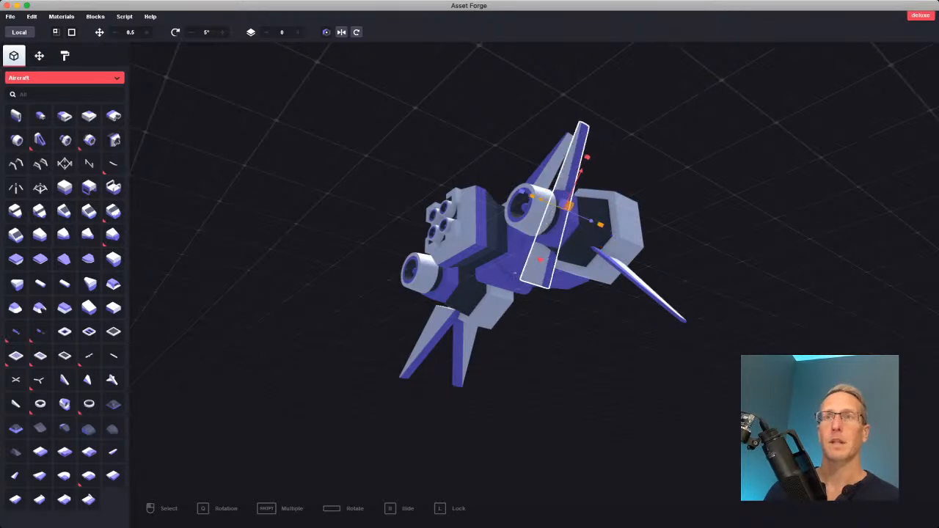
key("space")
key("space")
key("space")
key("space")
key("space")
key("space")
key("space")
key("space")
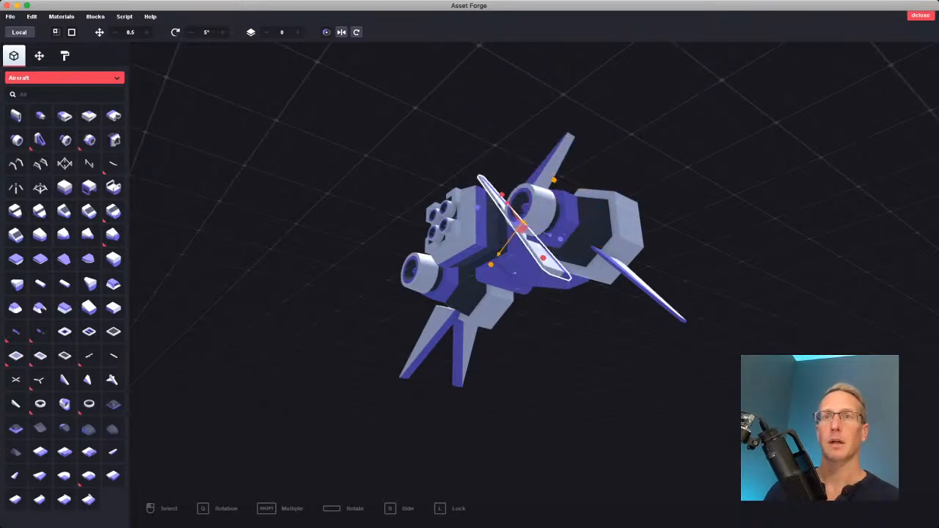
right_click_drag(470, 293, 608, 282)
key("space")
key("space")
key("space")
key("space")
key("space")
key("space")
key("space")
key("space")
key("space")
key("space")
key("space")
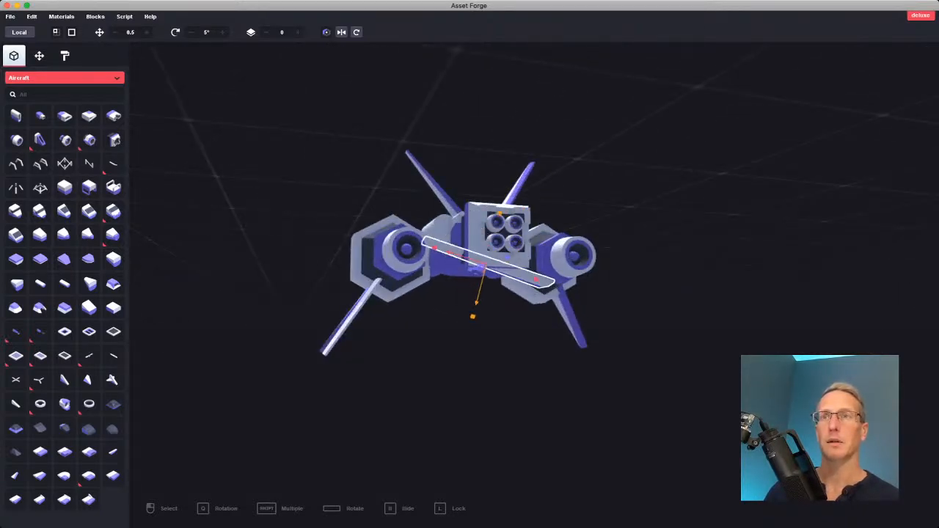
key("space")
key("space")
key("space")
key("space")
key("space")
key("space")
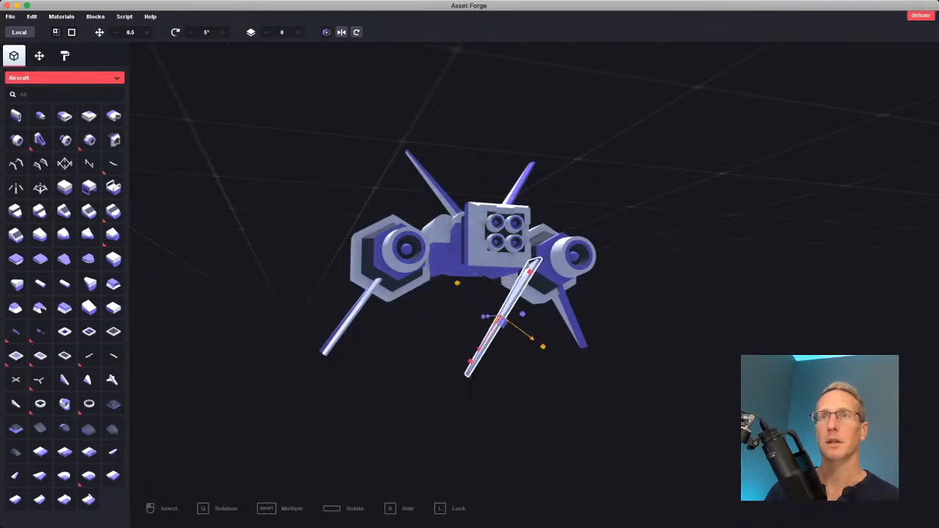
key("space")
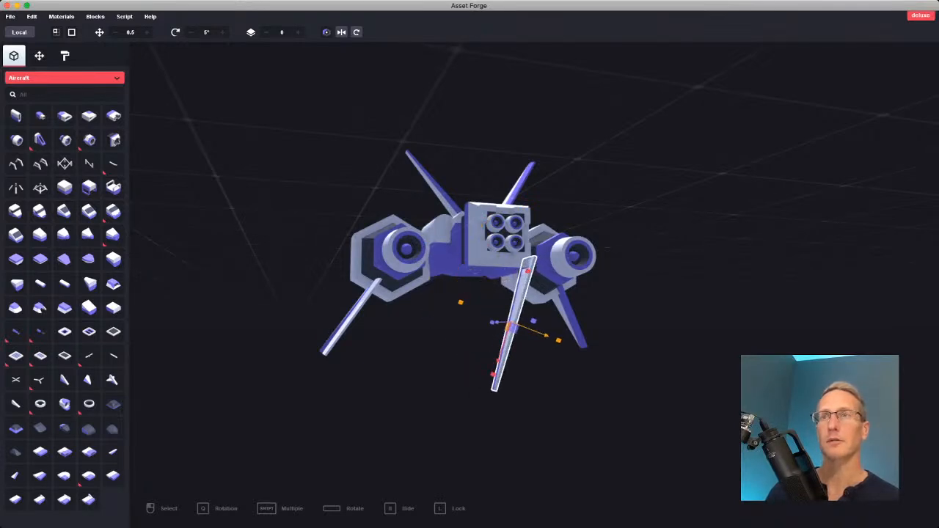
Move the lengthened wing across to the hull's port underside, with its root against the hull's lower edge.
left_click_drag(498, 360, 485, 397)
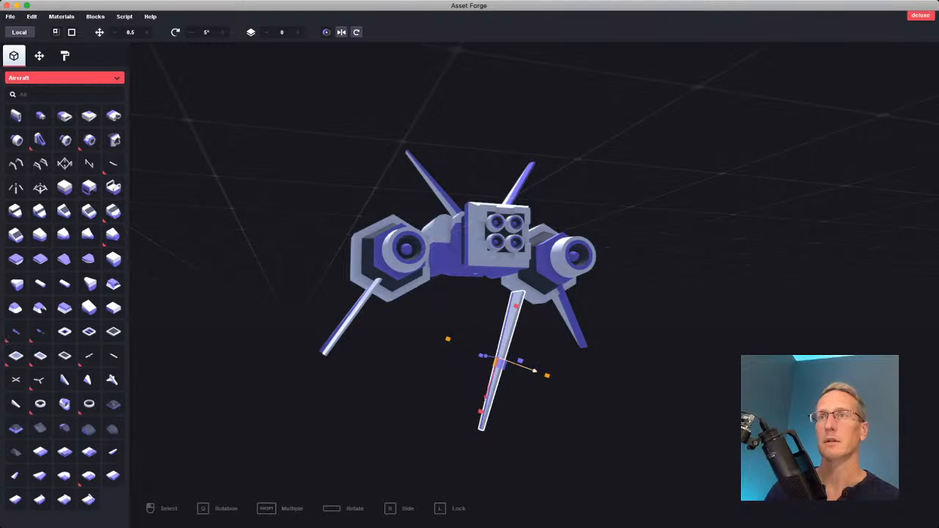
left_click_drag(502, 364, 444, 331)
right_click_drag(456, 342, 477, 334)
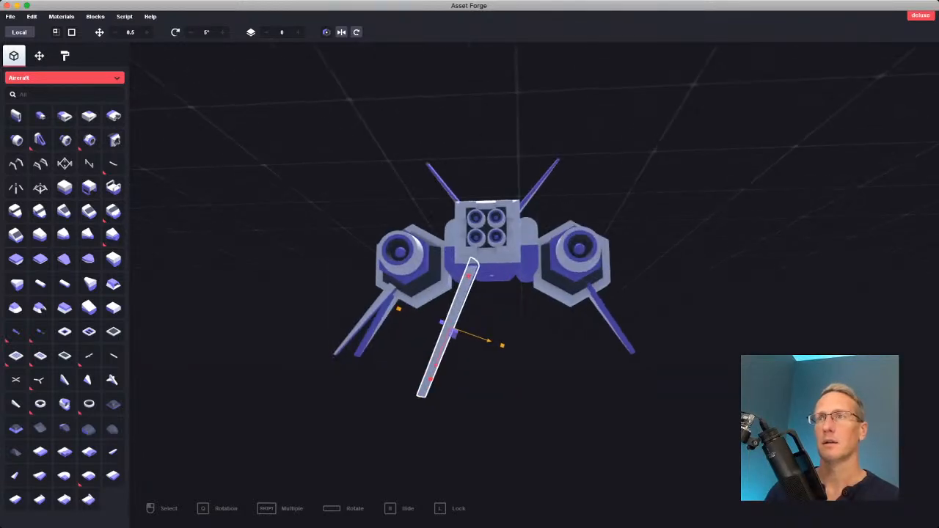
left_click_drag(487, 339, 467, 339)
Delete the rear wing copy beneath the port turbine.
right_click_drag(469, 340, 638, 336)
left_click(467, 332)
key("Delete")
Switch the rotation axis and rotate the long wing beneath the hull's port side so its tip sweeps toward the rear.
right_click_drag(467, 332, 530, 268)
left_click(446, 323)
right_click_drag(455, 326, 451, 352)
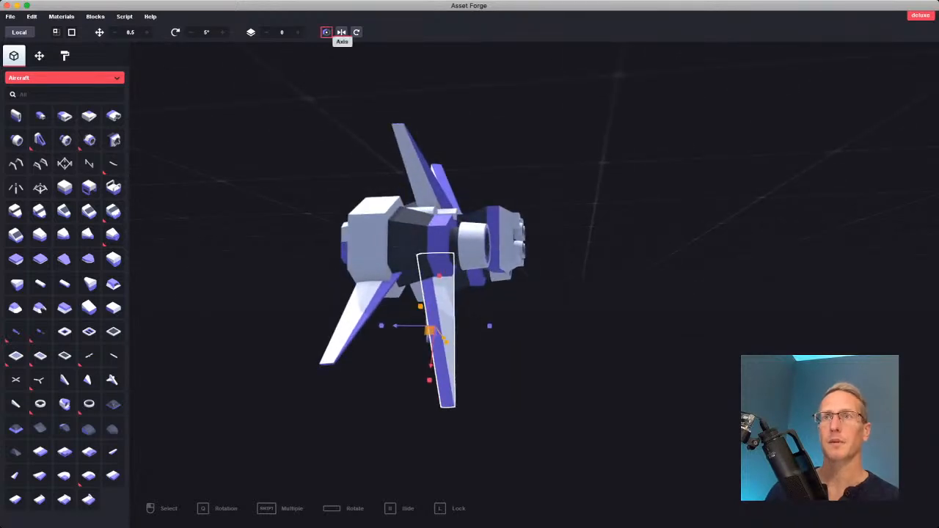
left_click(356, 32)
left_click(357, 32)
left_click(356, 32)
left_click(356, 32)
right_click_drag(381, 146, 418, 148)
key("Escape")
left_click(473, 319)
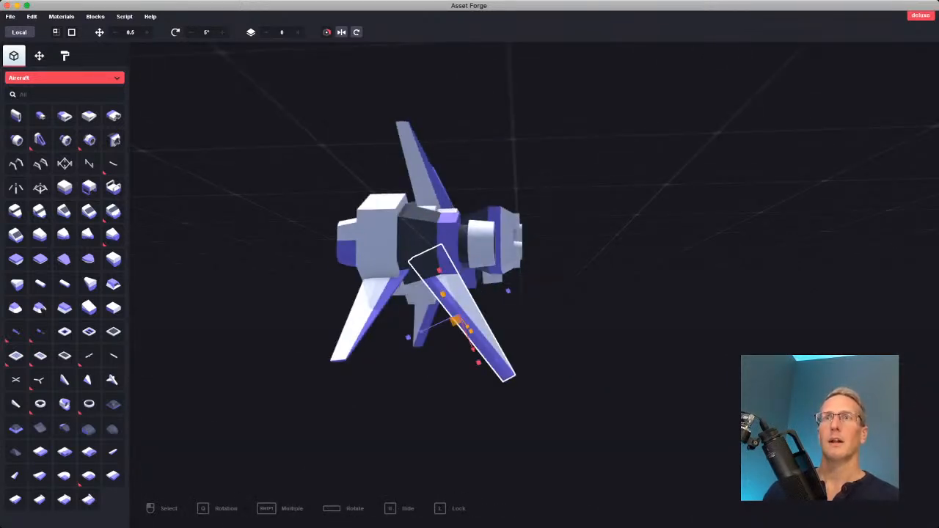
Clone the long swept wing, mirror the copy sideways, and place it beneath the hull's starboard side.
key("ctrl+c")
right_click_drag(473, 319, 418, 319)
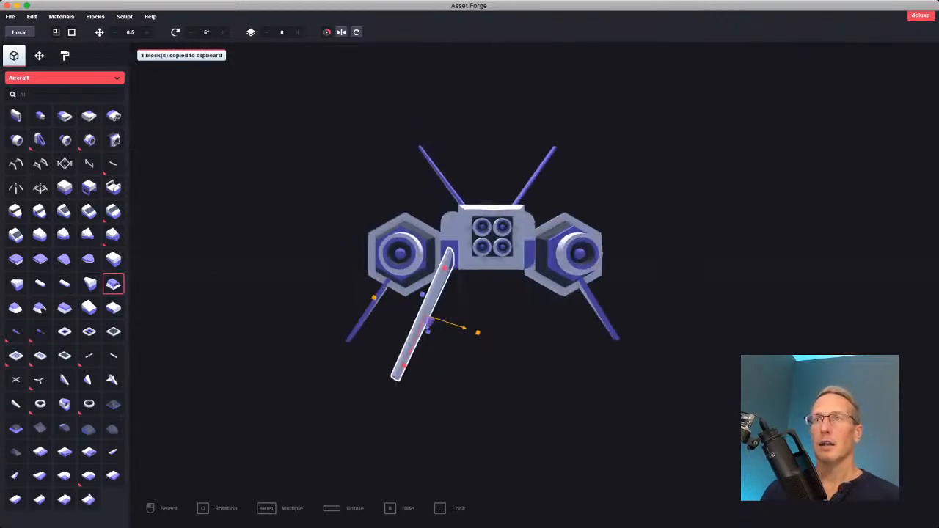
key("ctrl+d")
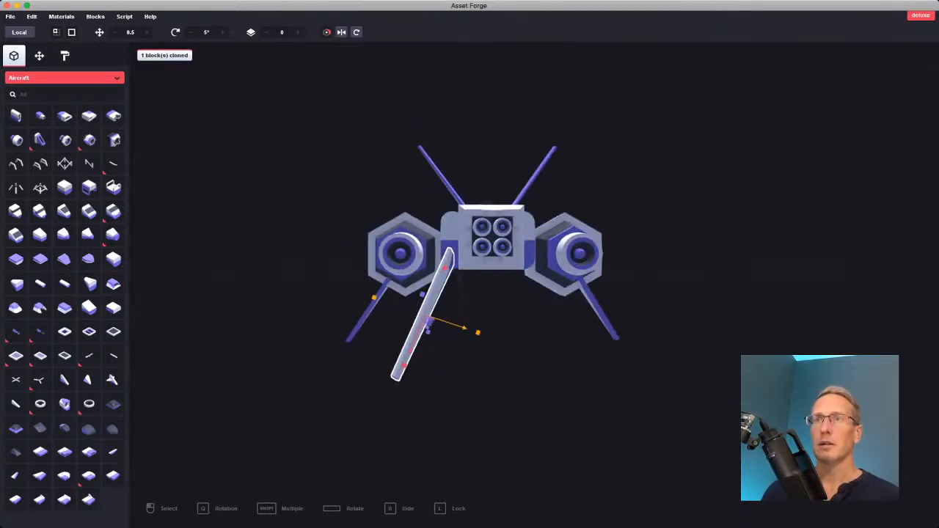
left_click_drag(429, 321, 500, 320)
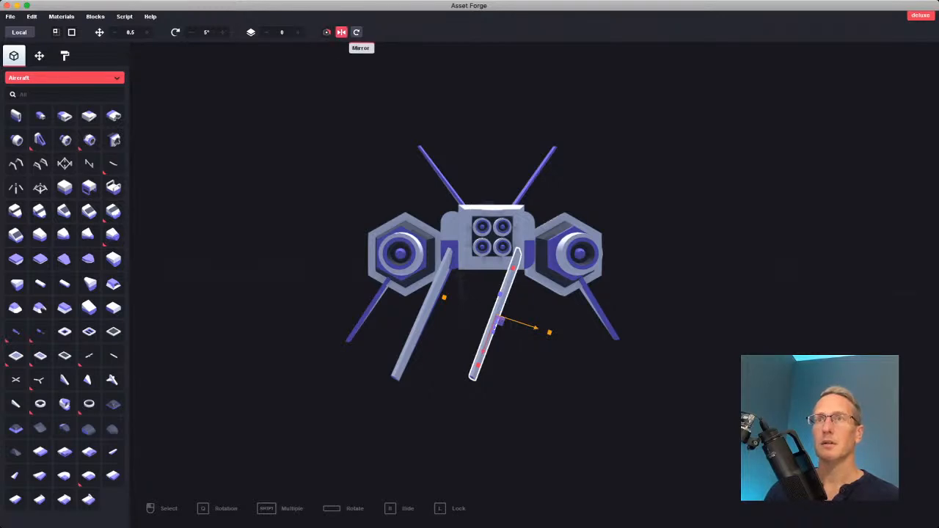
left_click(357, 31)
right_click_drag(440, 308, 723, 320)
key("space")
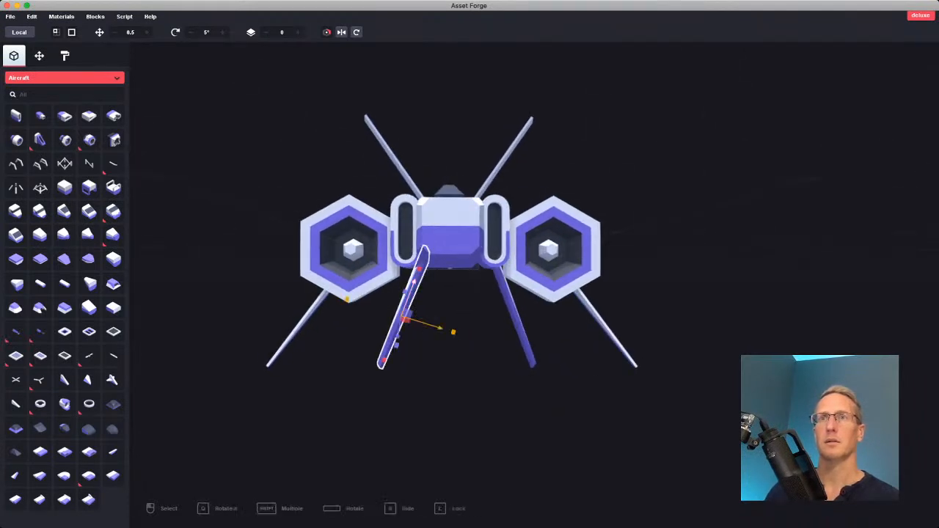
left_click_drag(439, 328, 425, 327)
right_click_drag(425, 328, 704, 335)
left_click(559, 138)
right_click_drag(559, 137, 522, 117)
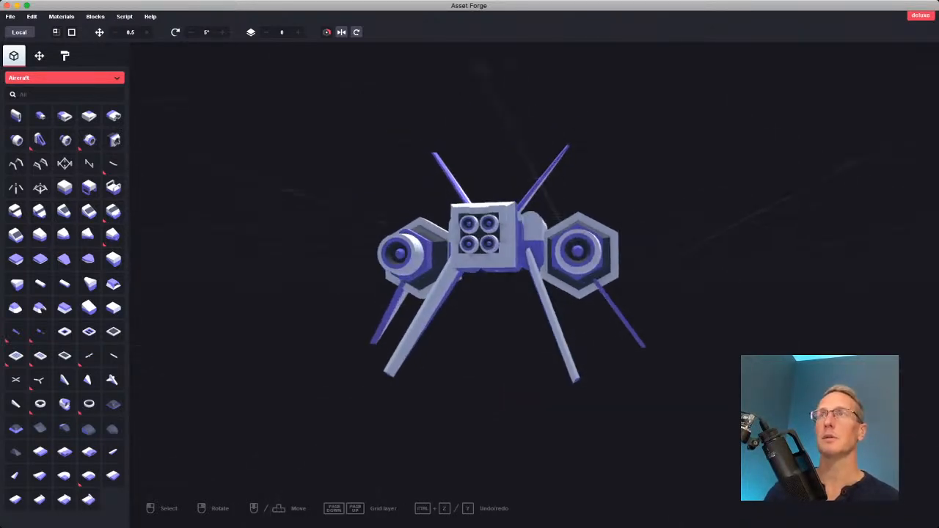
Nudge the long starboard fin slightly up and inward against the hull's underside.
left_click(551, 323)
mouse_move(551, 323)
right_mouse_down()
mouse_move(493, 321)
mouse_move(548, 323)
right_mouse_up()
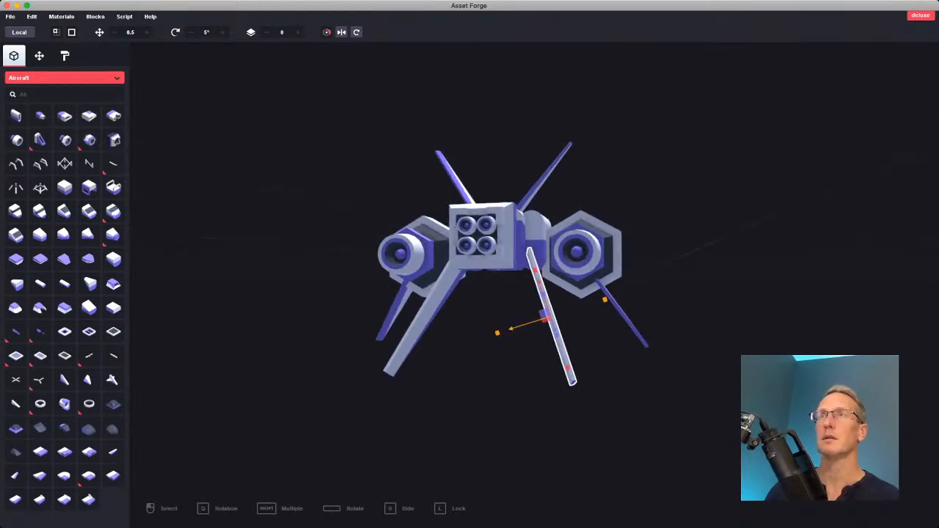
left_click_drag(539, 282, 539, 279)
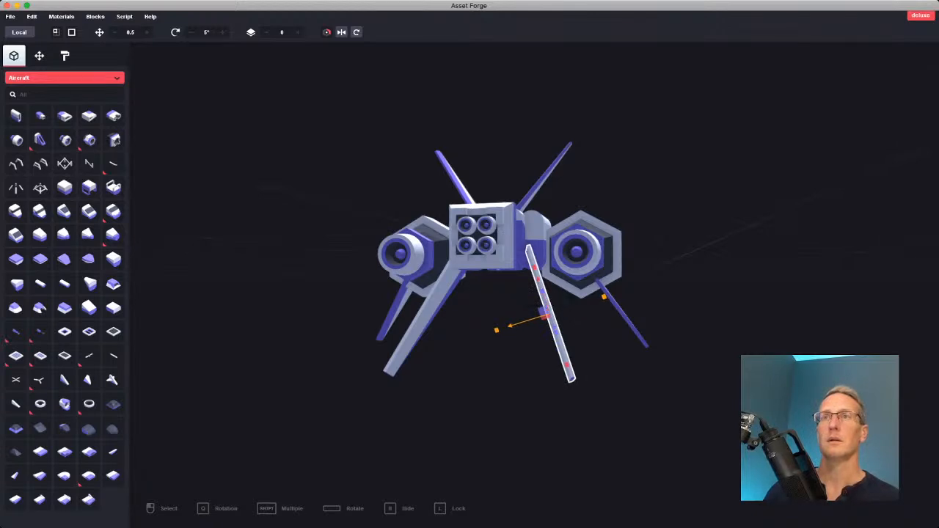
left_click_drag(550, 330, 537, 329)
left_click(506, 352)
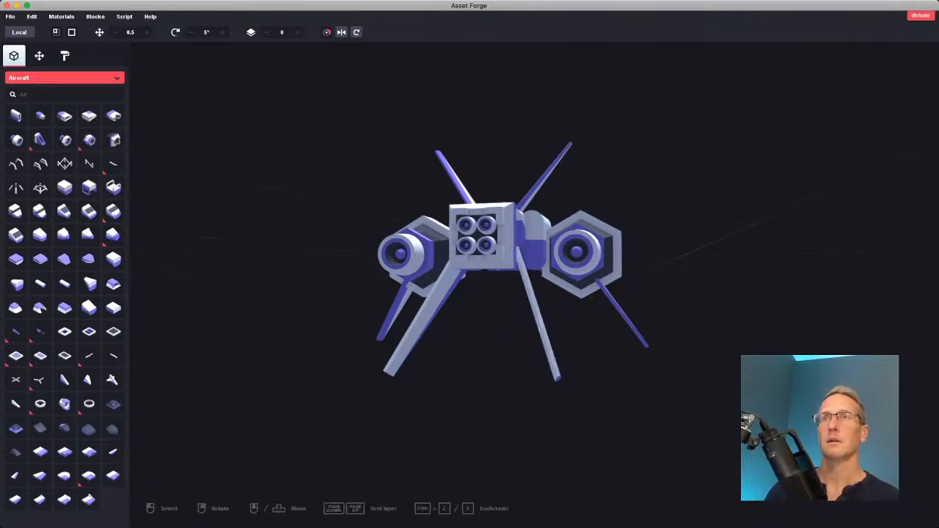
Shift the long port fin inward and slightly up beneath the hull to match the starboard fin.
right_click_drag(506, 330, 491, 256)
left_click(424, 316)
left_click_drag(428, 323, 440, 323)
right_click_drag(440, 323, 446, 370)
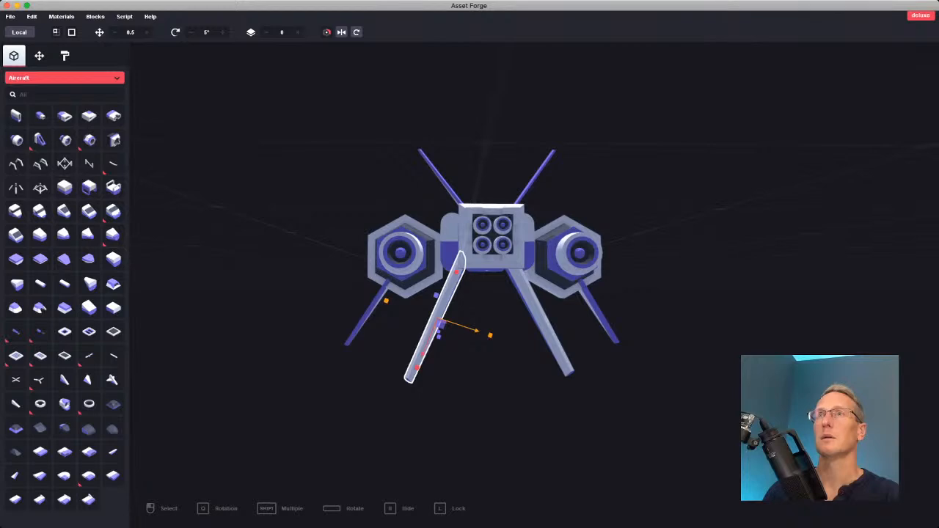
left_click_drag(439, 323, 440, 320)
key("Escape")
mouse_move(440, 320)
right_mouse_down()
mouse_move(513, 323)
mouse_move(440, 330)
mouse_move(469, 323)
mouse_move(444, 312)
right_mouse_up()
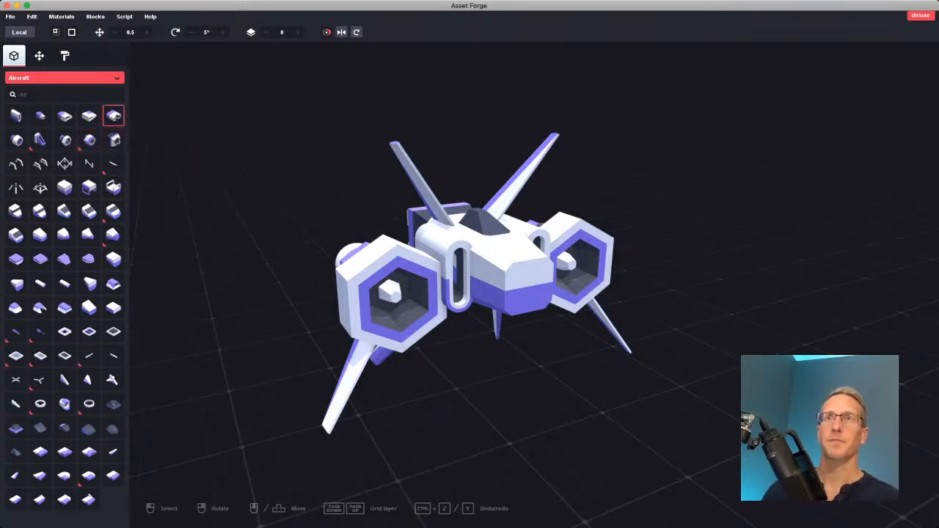
Place the open-fronted Aircraft body block at the front of the hull and slide it back over the nose.
left_click(114, 115)
left_click(554, 323)
right_click_drag(554, 323, 631, 320)
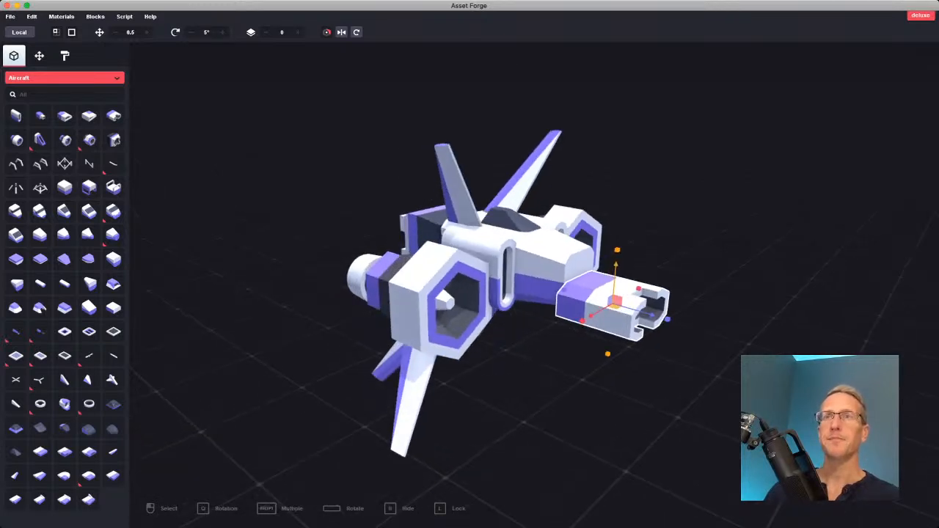
left_click_drag(650, 314, 596, 297)
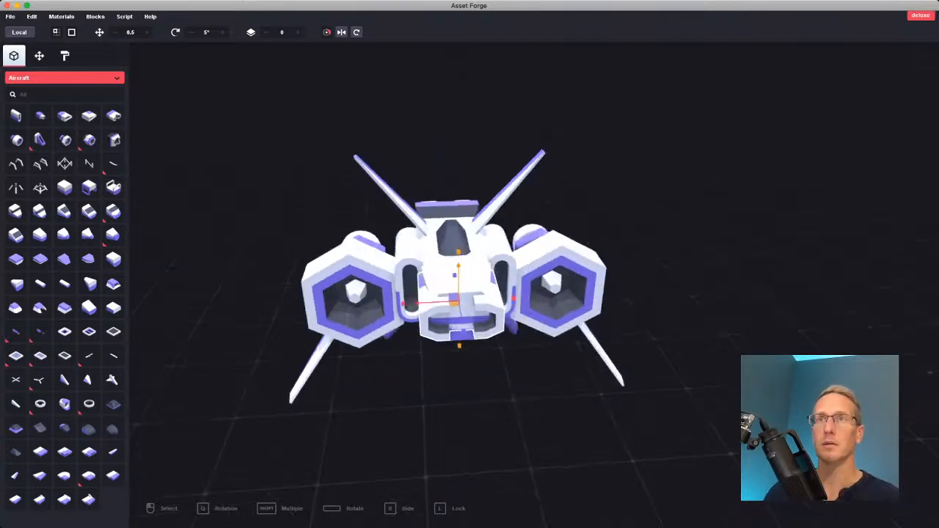
right_click_drag(630, 396, 607, 348)
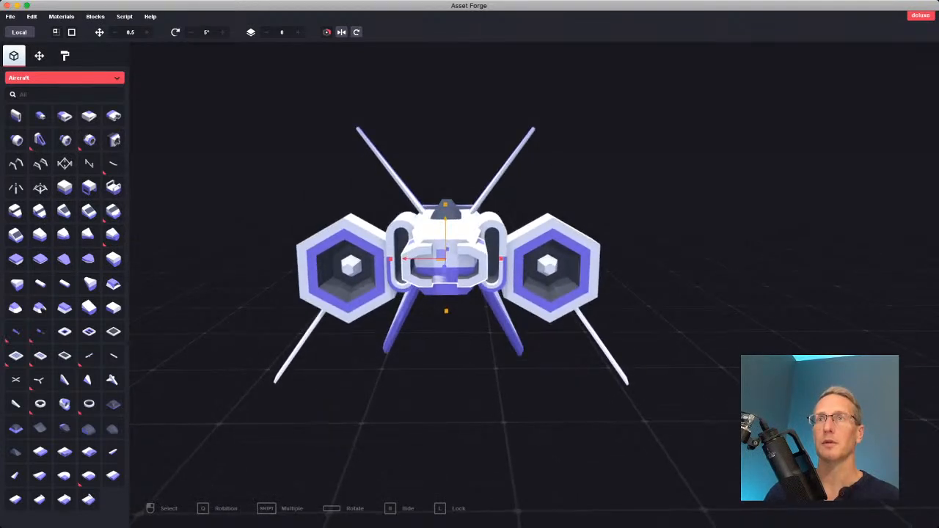
Narrow the open-fronted nose block and increase its height to fit around the tip of the hull.
left_click_drag(390, 259, 392, 259)
left_click_drag(445, 209, 446, 203)
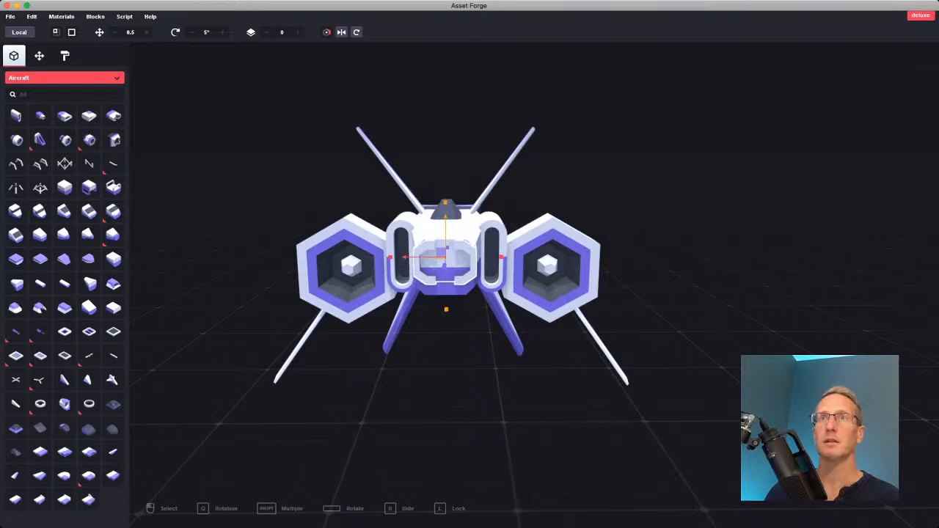
left_click_drag(446, 308, 446, 311)
right_click_drag(446, 312, 458, 298)
left_click_drag(474, 294, 474, 297)
left_click(474, 315)
right_click_drag(474, 315, 605, 338)
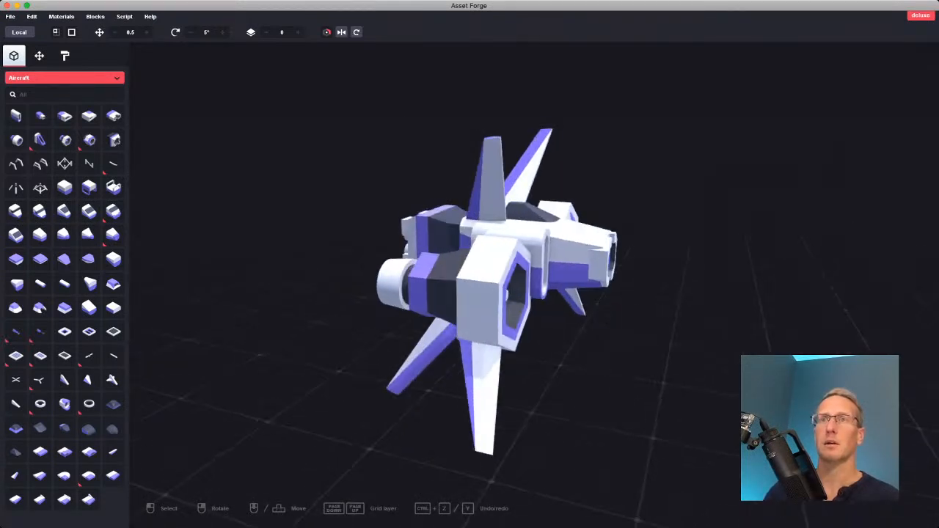
Move the open-fronted nose block forward along the hull's length so it projects farther from the nose.
left_click(578, 258)
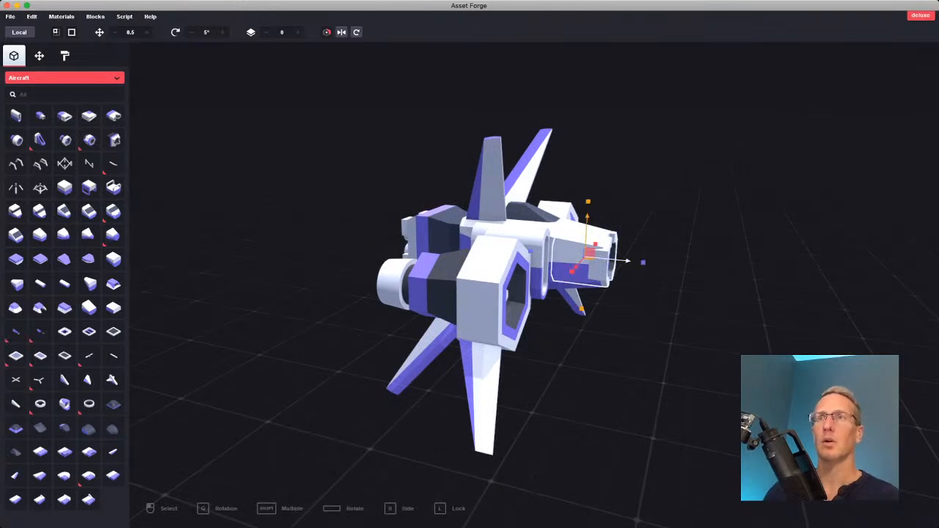
left_click_drag(589, 257, 644, 262)
left_click(675, 308)
right_click_drag(675, 308, 624, 289)
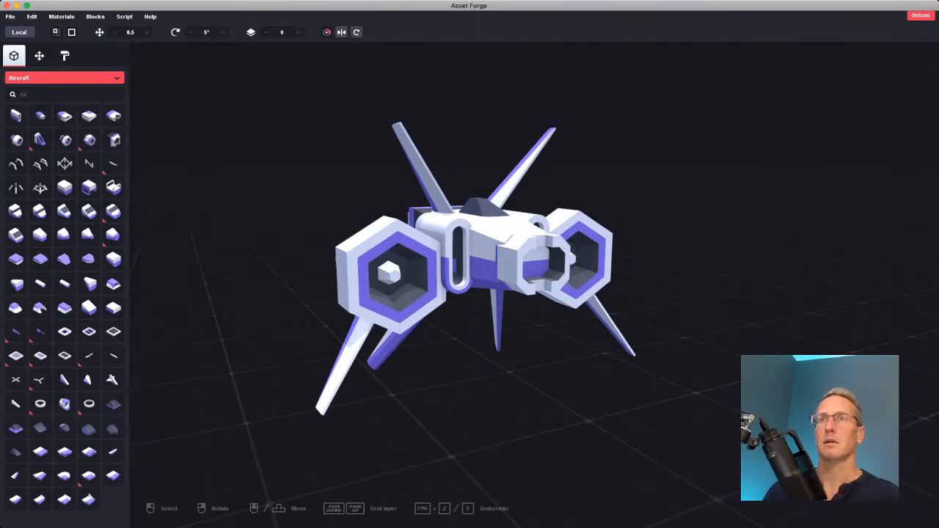
right_click_drag(411, 293, 433, 334)
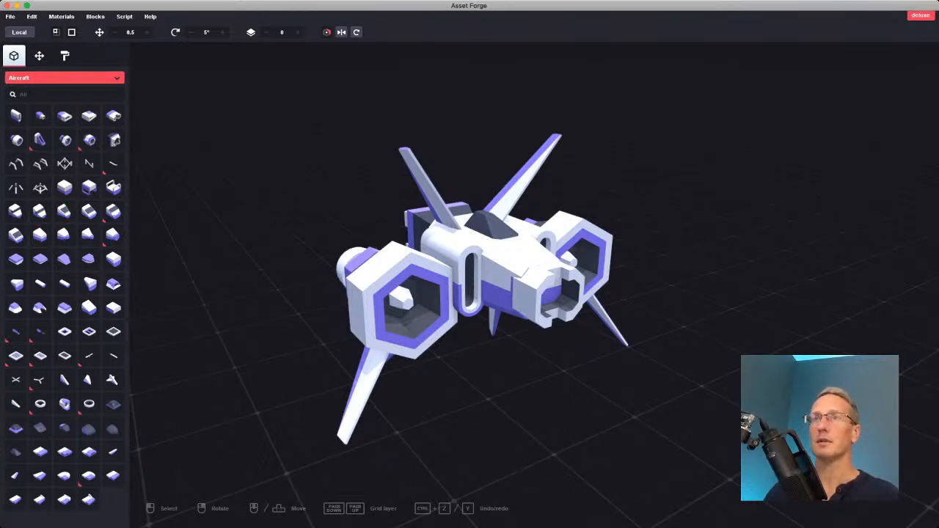
Add a clipBarrel block from the Blasters set in front of the nose and scale it down evenly.
left_click(44, 77)
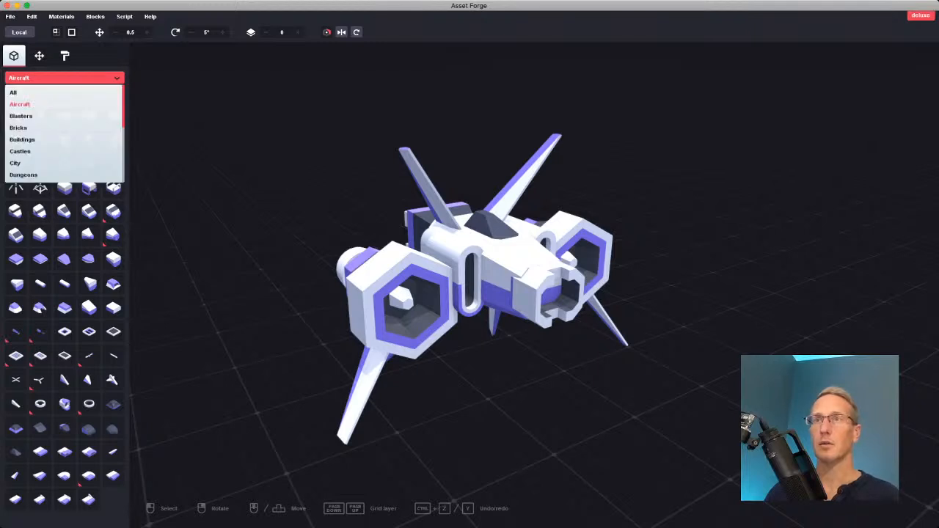
scroll(44, 154, "down", 1)
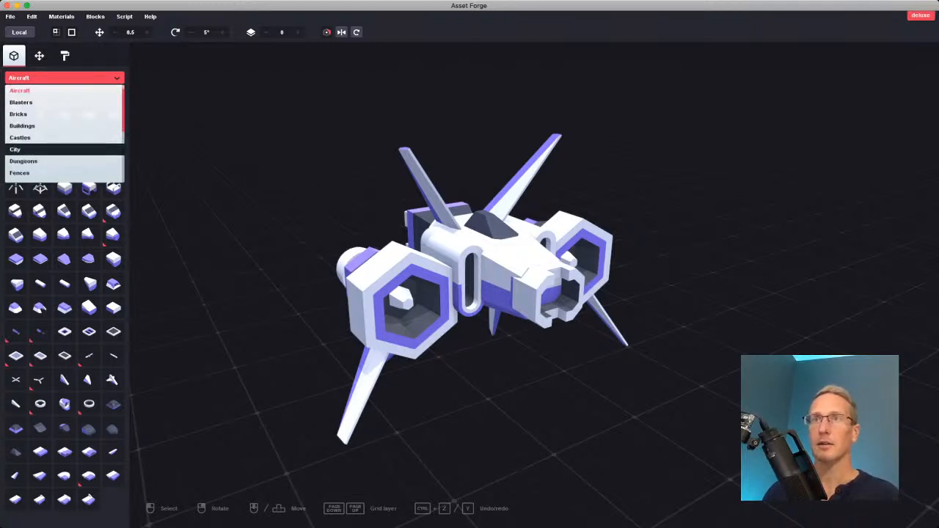
left_click(29, 102)
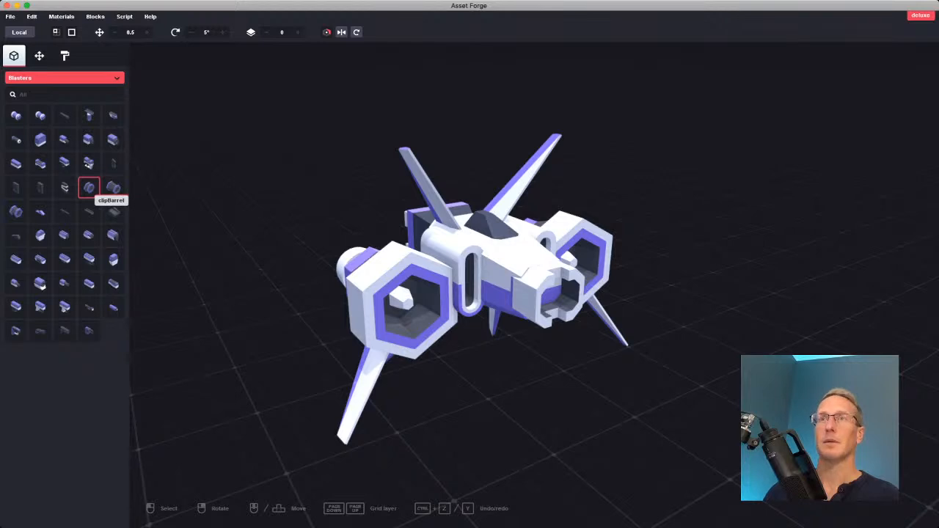
left_click(89, 187)
left_click(503, 321)
right_click_drag(504, 321, 517, 276)
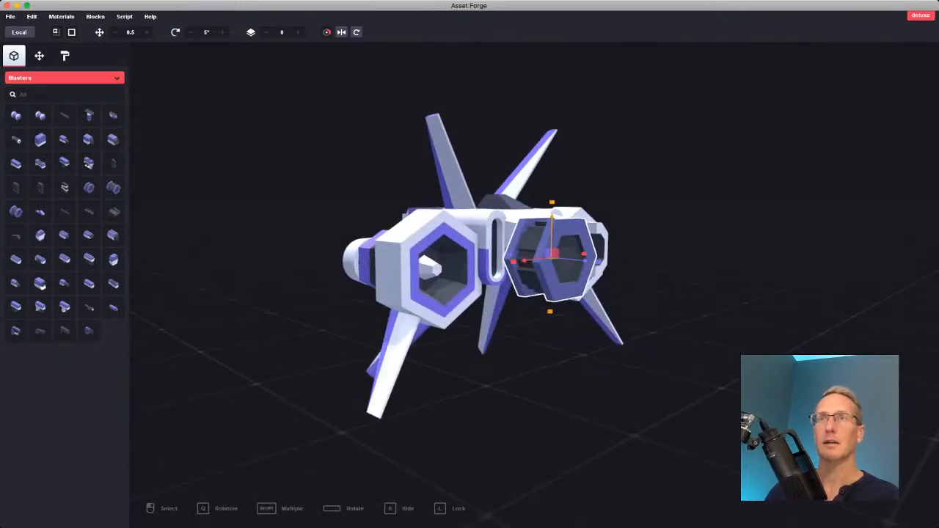
left_click_drag(513, 262, 550, 259, "shift")
right_click_drag(550, 259, 449, 267)
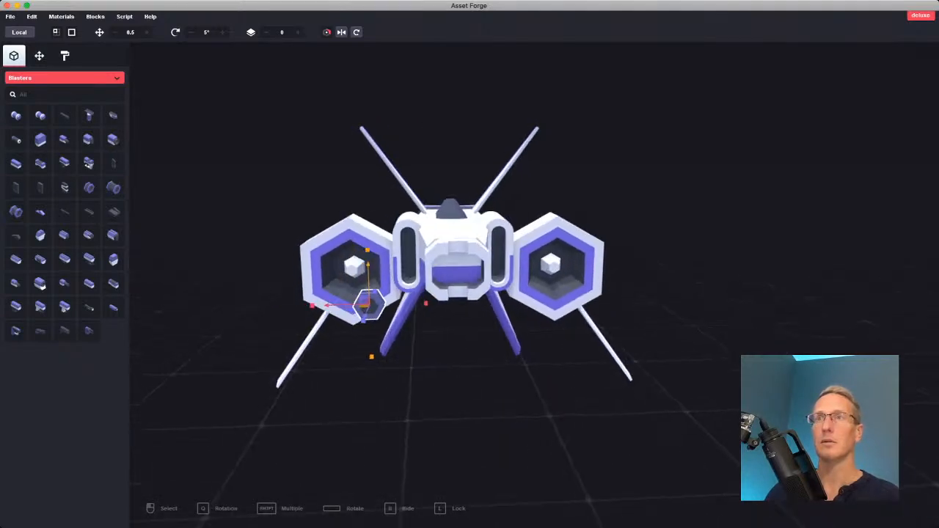
Move the small clipBarrel block across and back into the hull's open nose.
left_click_drag(365, 302, 443, 270)
right_click_drag(443, 270, 584, 338)
left_click_drag(620, 360, 605, 352)
right_click_drag(605, 352, 466, 301)
left_click(484, 345)
Fine-tune the clipBarrel block's sideways position and height at the starboard side of the nose opening.
left_click(430, 226)
left_click_drag(374, 226, 387, 226)
right_click_drag(469, 235, 480, 270)
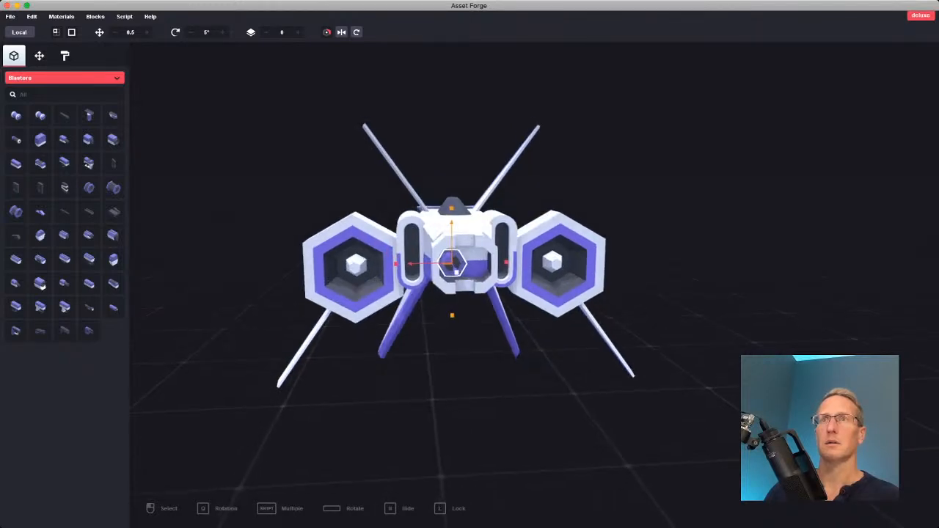
left_click_drag(451, 224, 452, 229)
right_click_drag(451, 229, 446, 194)
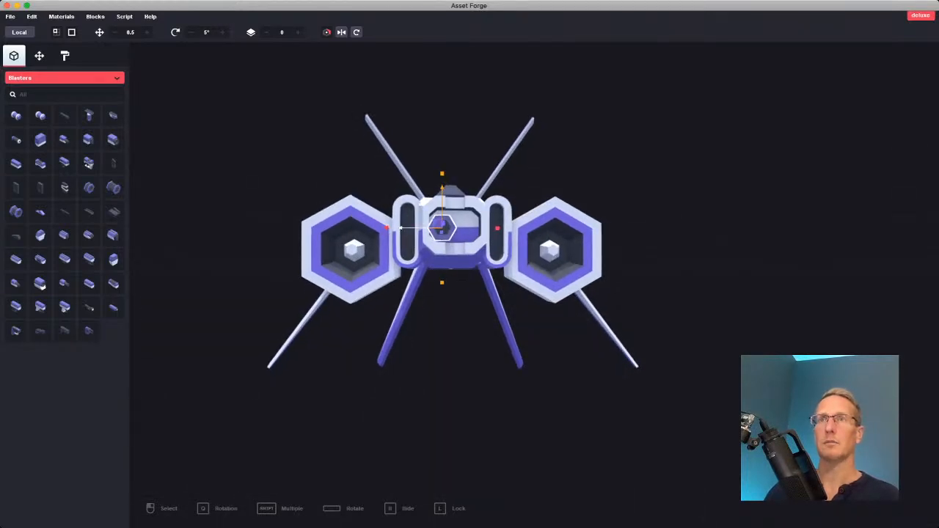
left_click(440, 411)
right_click_drag(440, 411, 536, 440)
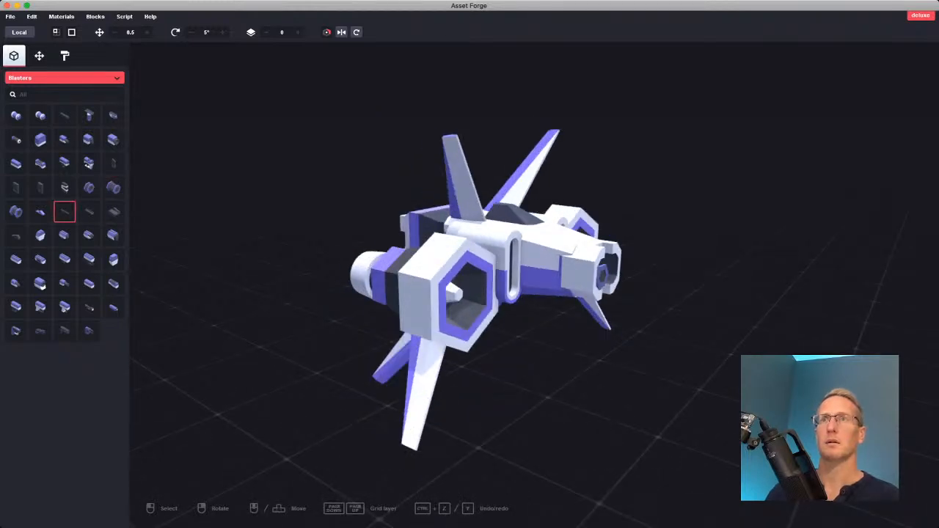
left_click(65, 211)
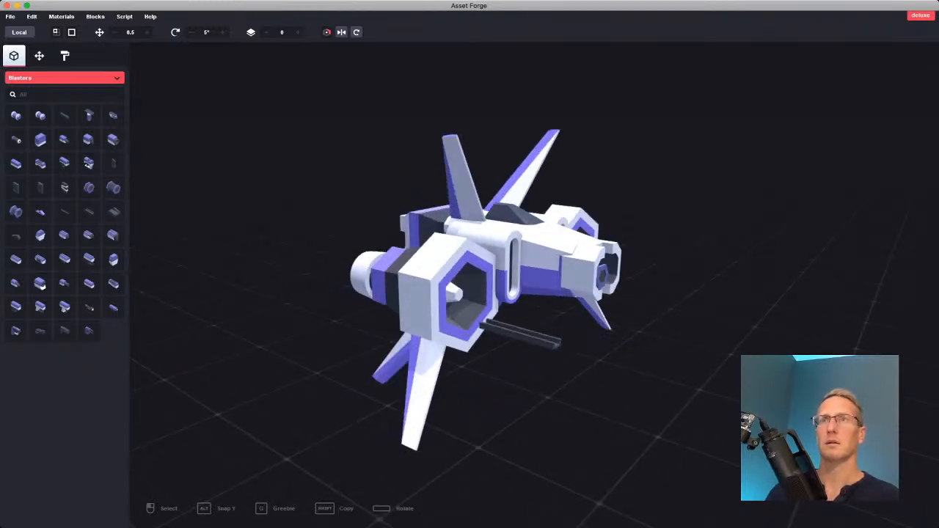
left_click(544, 322)
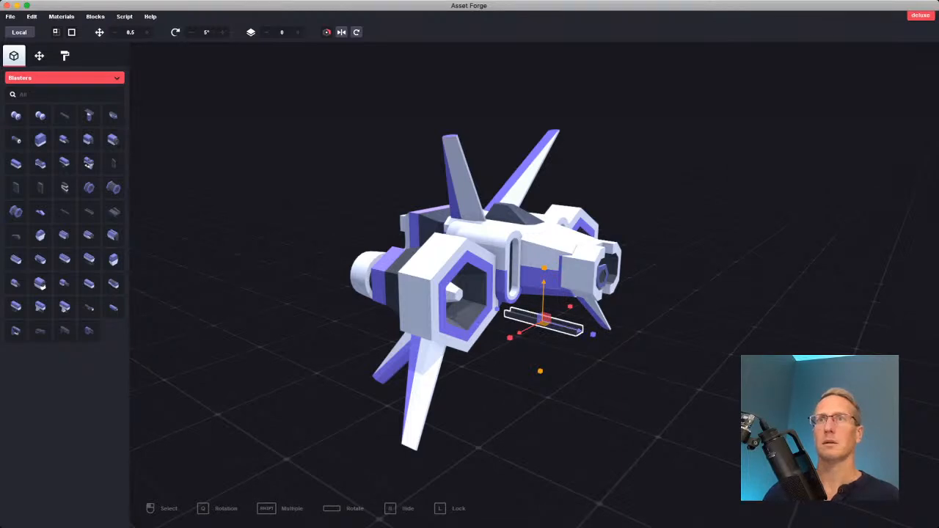
key("Delete")
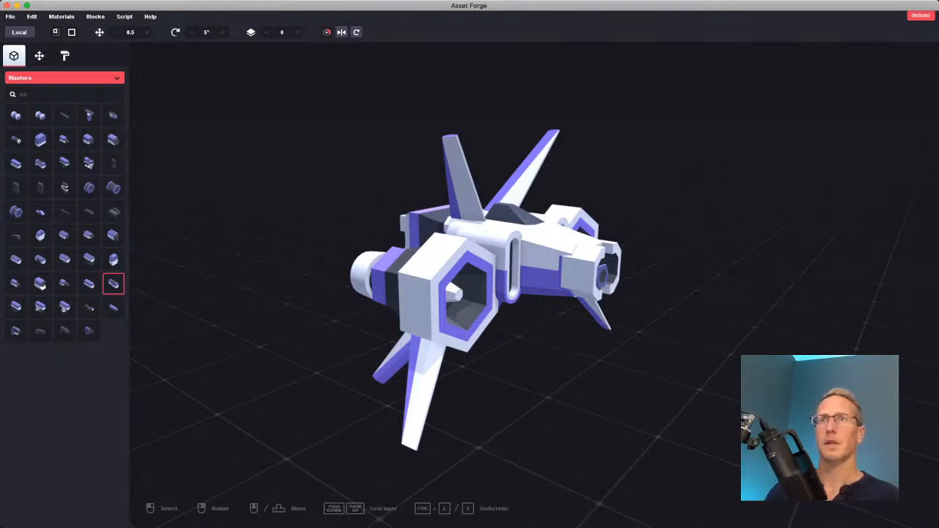
left_click(89, 308)
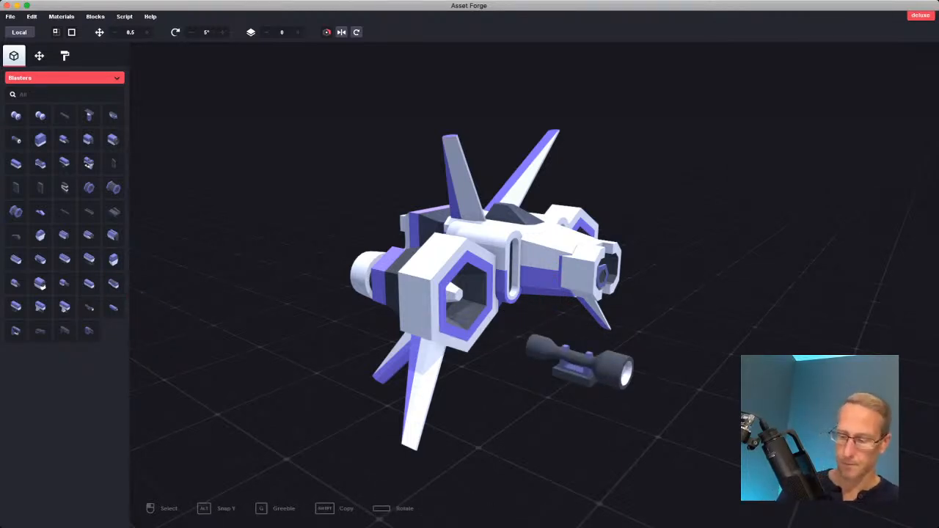
left_click(601, 342)
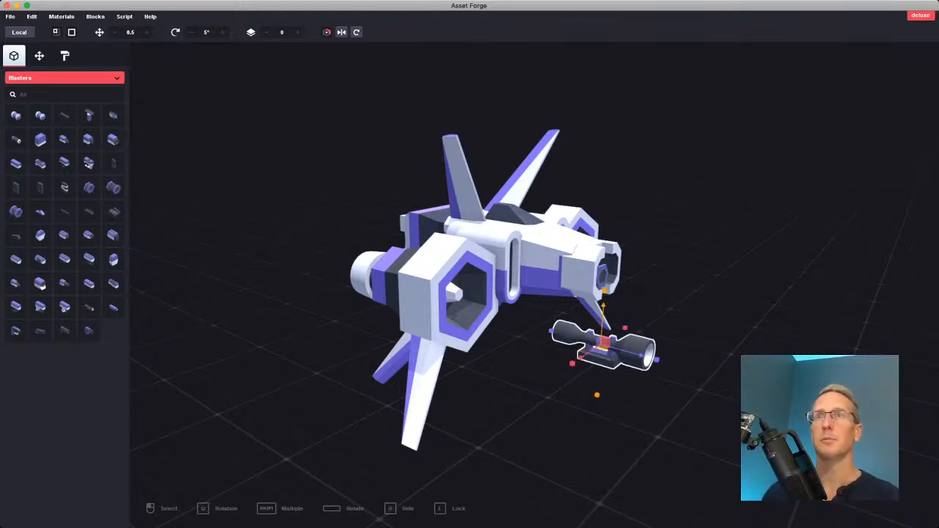
key("Delete")
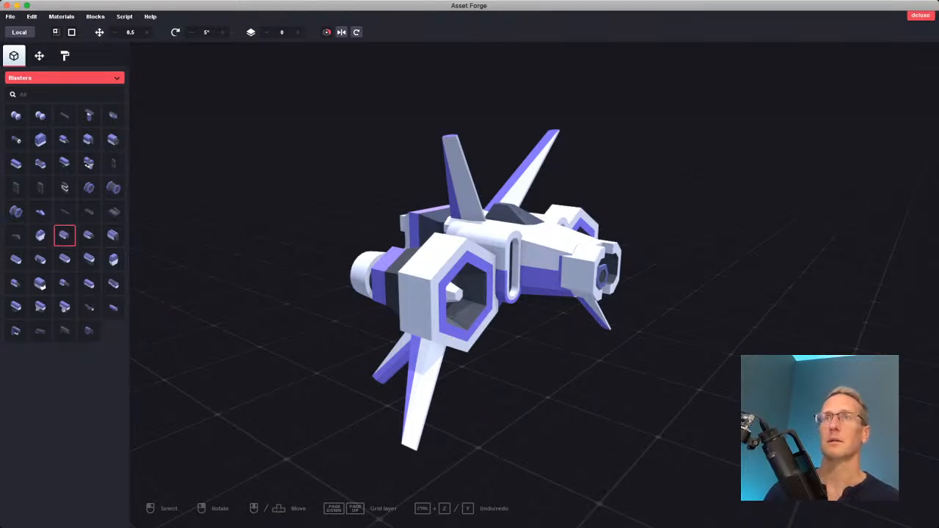
Add the long Blasters barrel block and move it into the clipBarrel housing so it projects forward from the nose.
left_click(64, 115)
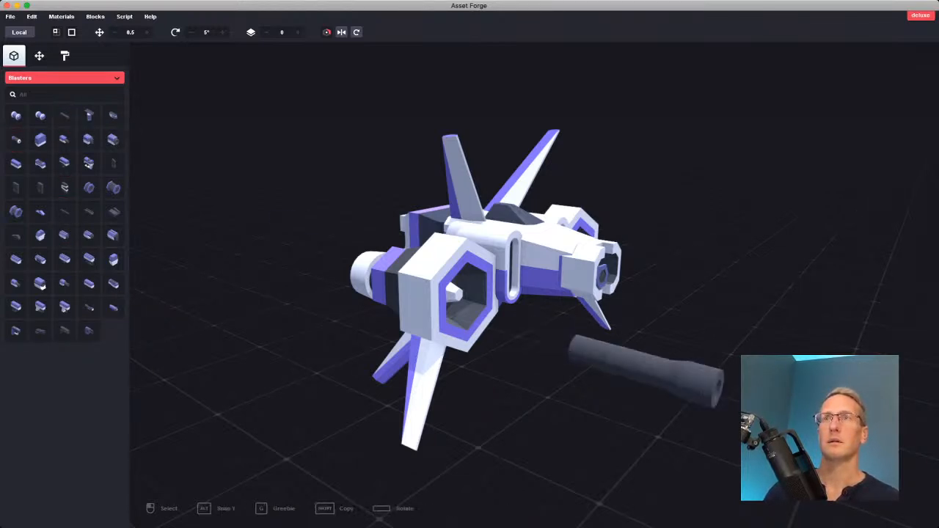
left_click(610, 271)
right_click_drag(610, 272, 469, 278)
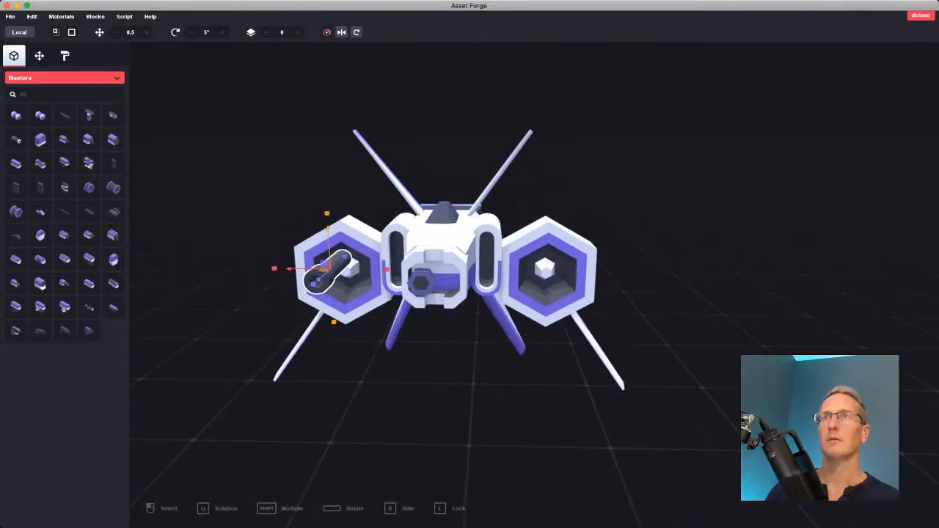
left_click_drag(326, 275, 412, 327)
right_click_drag(412, 327, 556, 355)
left_click_drag(664, 342, 633, 318)
right_click_drag(633, 318, 444, 262)
left_click_drag(445, 228, 444, 222)
key("Escape")
Set the movement snap to 0.1 and fine-align the clipBarrel housing and gun barrel with each other.
right_click_drag(444, 222, 385, 226)
left_click(346, 245)
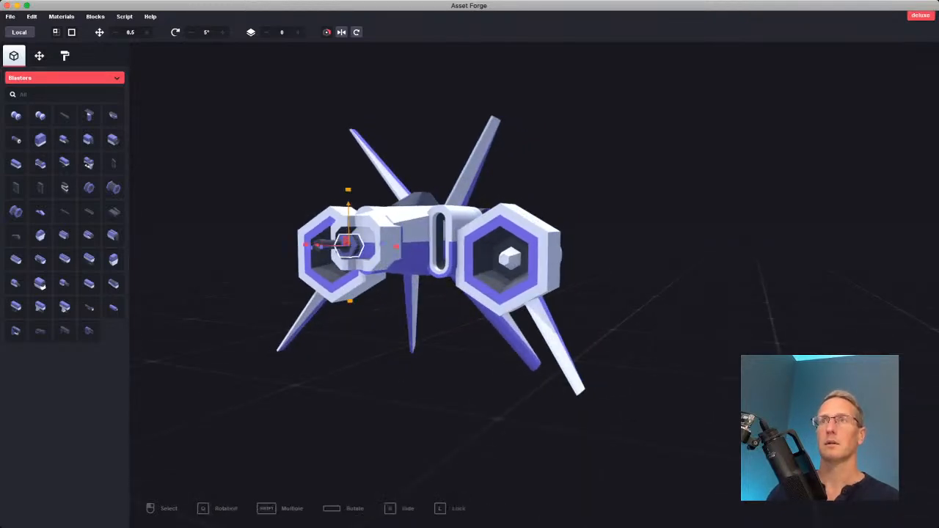
left_click(324, 243)
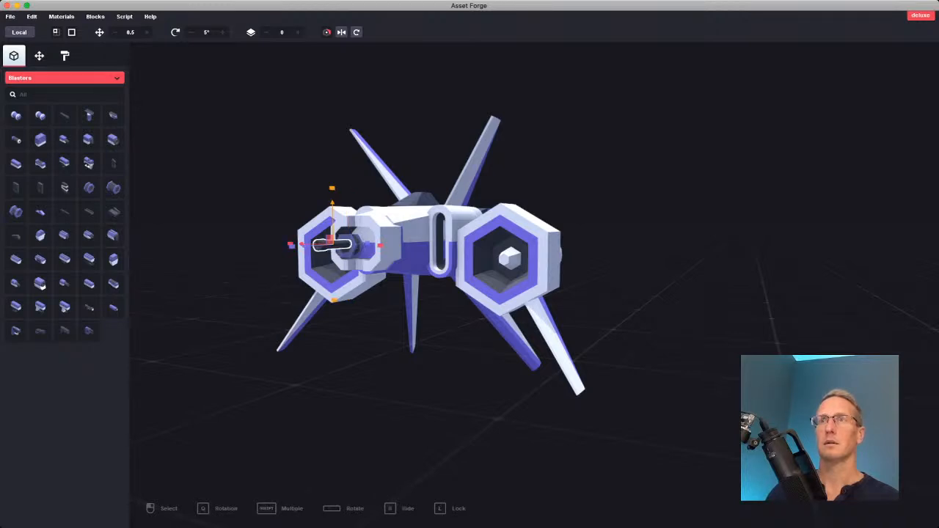
key("Escape")
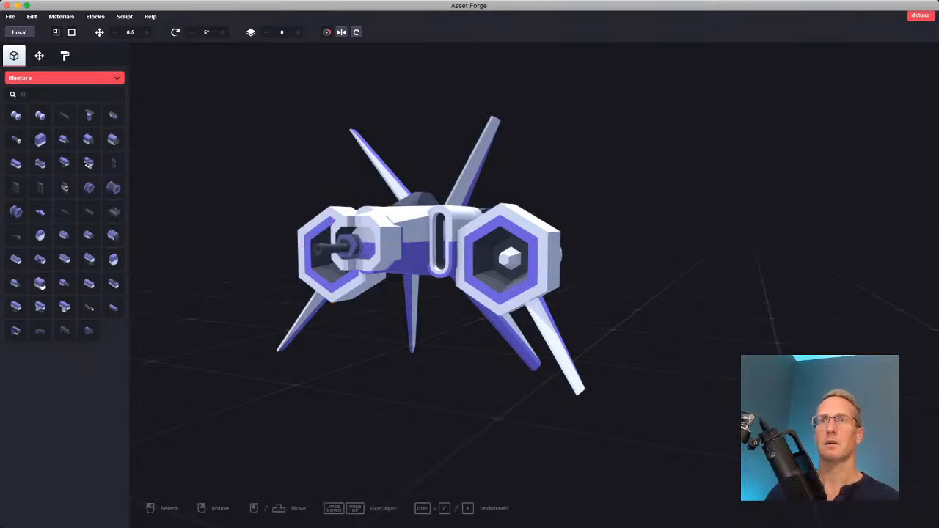
left_click(346, 245)
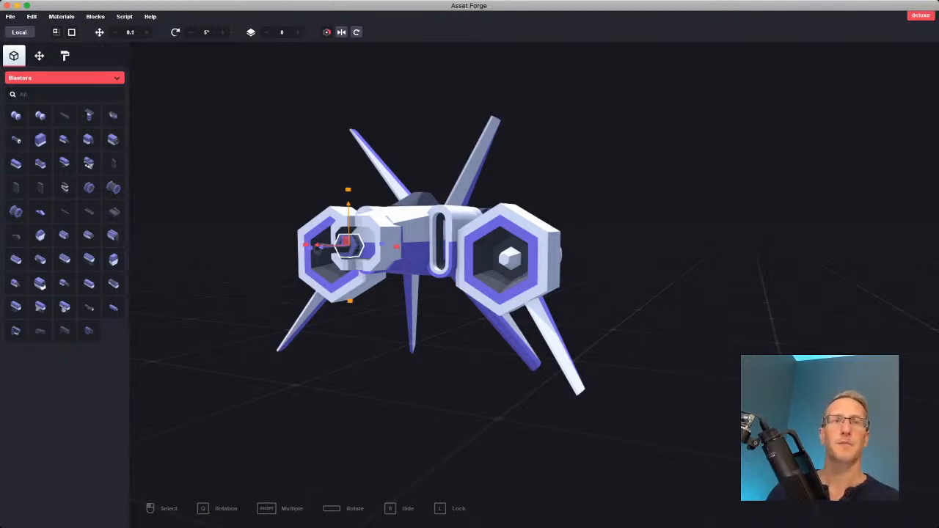
left_click_drag(348, 215, 332, 205)
left_click(293, 169)
left_click(327, 249)
left_click(294, 168)
Select the clipBarrel housing and gun barrel together and move them slightly forward out of the nose opening.
right_click_drag(382, 293, 568, 341)
left_click(571, 323)
left_click(592, 334, "shift")
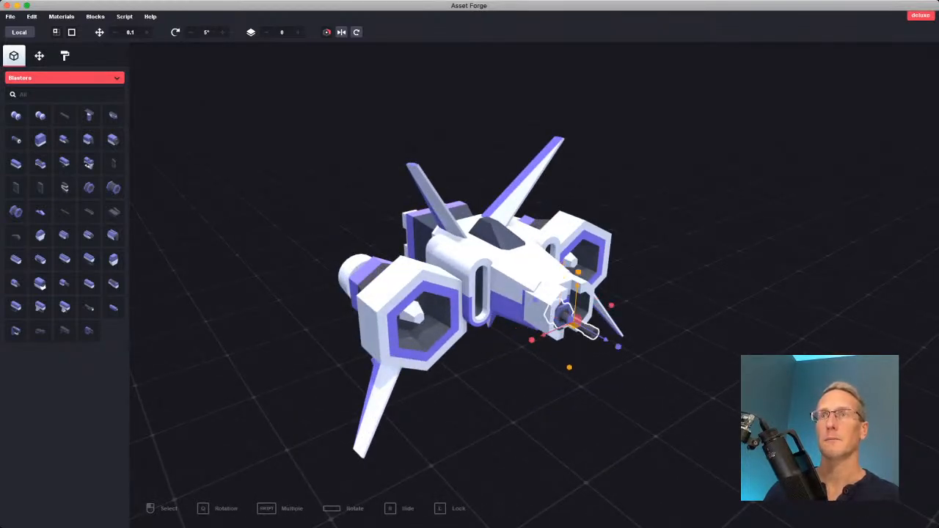
left_click_drag(603, 337, 611, 342)
right_click_drag(610, 342, 543, 332)
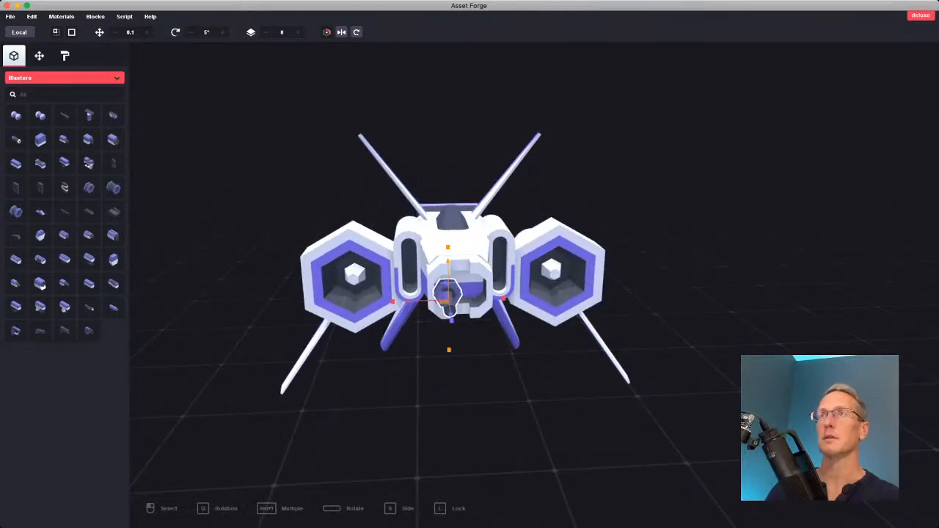
Duplicate the clipBarrel housing and gun barrel and move the copy sideways to the port side of the nose opening.
key("super+d")
left_click_drag(411, 302, 438, 301)
right_click_drag(438, 301, 441, 262)
left_click_drag(424, 249, 424, 249)
key("Escape")
right_click_drag(424, 249, 513, 242)
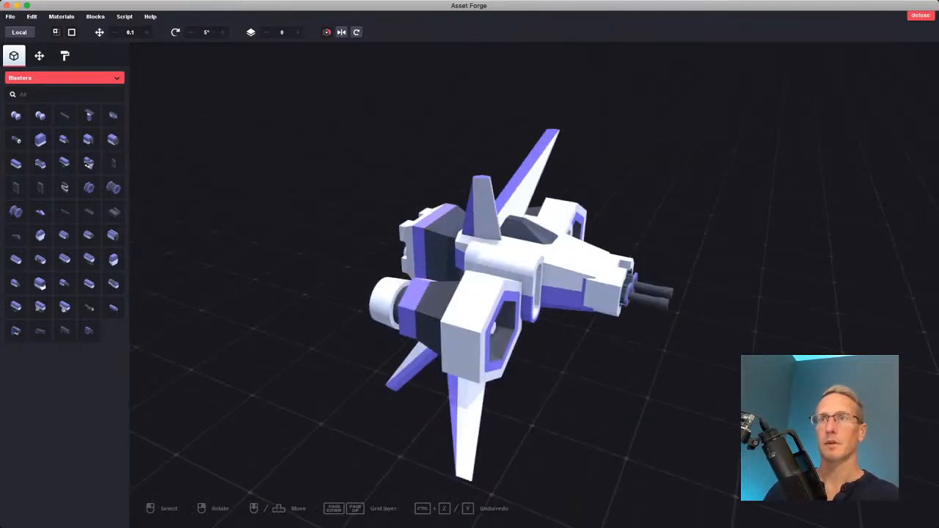
left_click(569, 290)
key("Escape")
right_click_drag(506, 293, 484, 257)
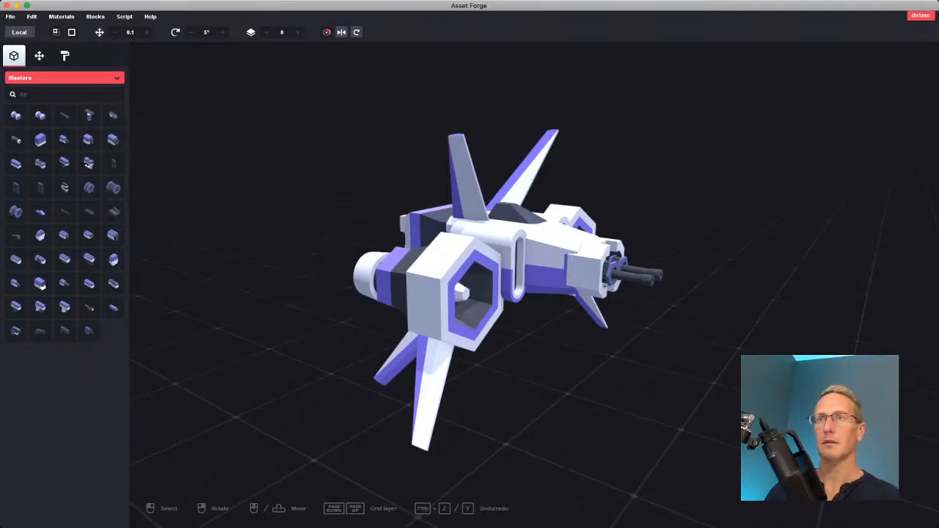
Recolour the ship's white material to yellow #FFC600.
left_click(65, 55)
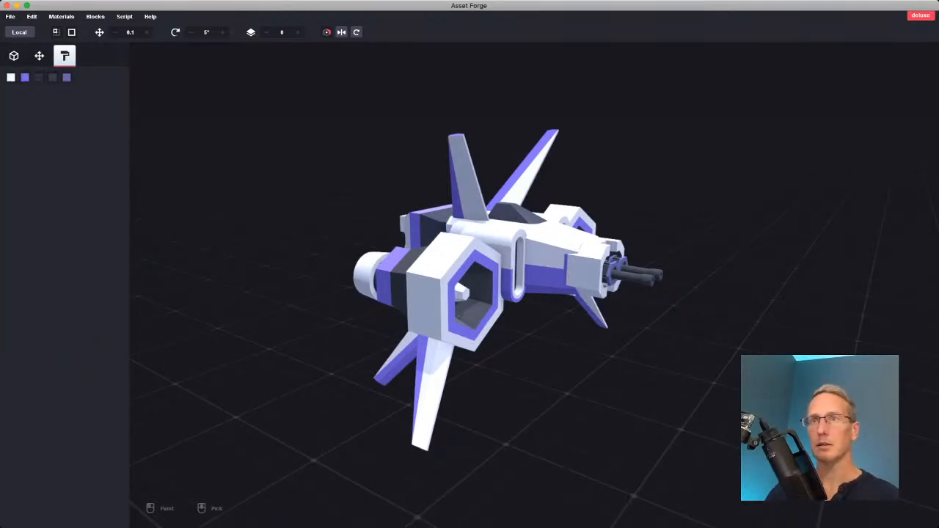
right_click_drag(484, 279, 502, 301)
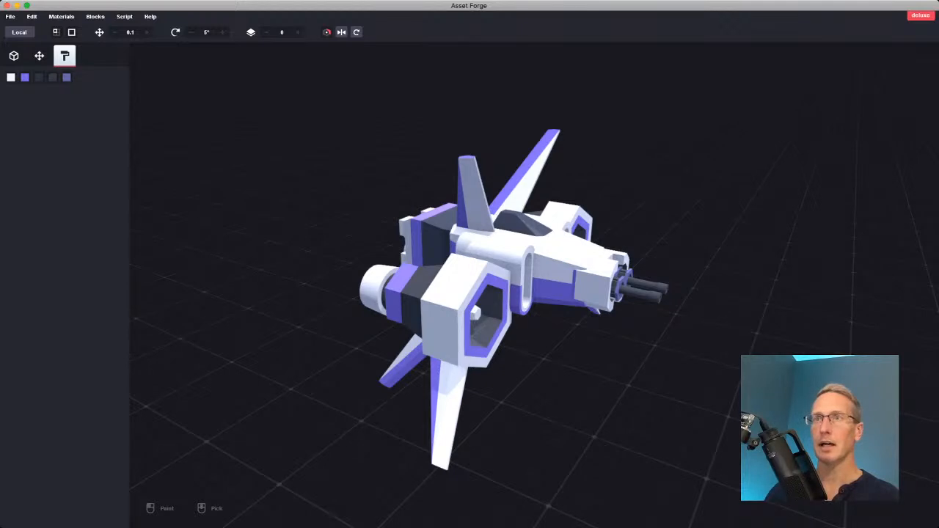
left_click(10, 77)
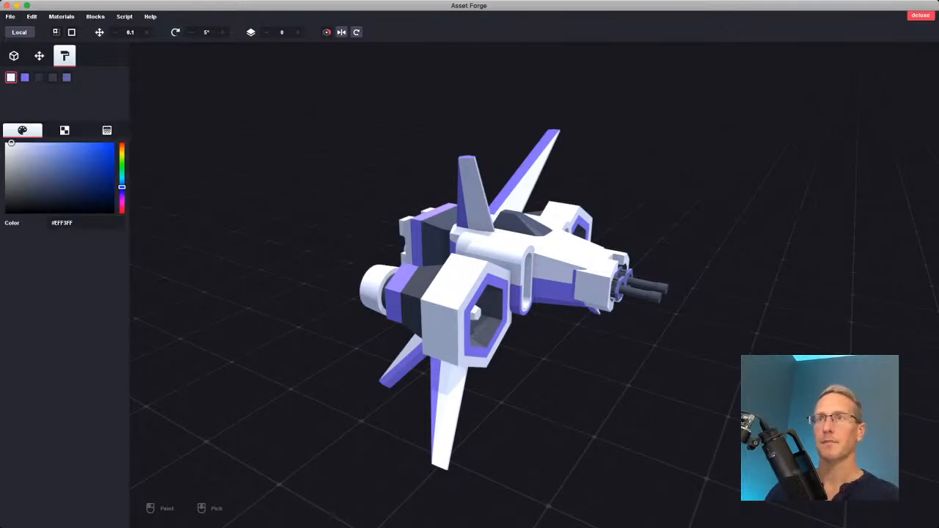
left_click(121, 155)
left_click_drag(94, 145, 122, 151)
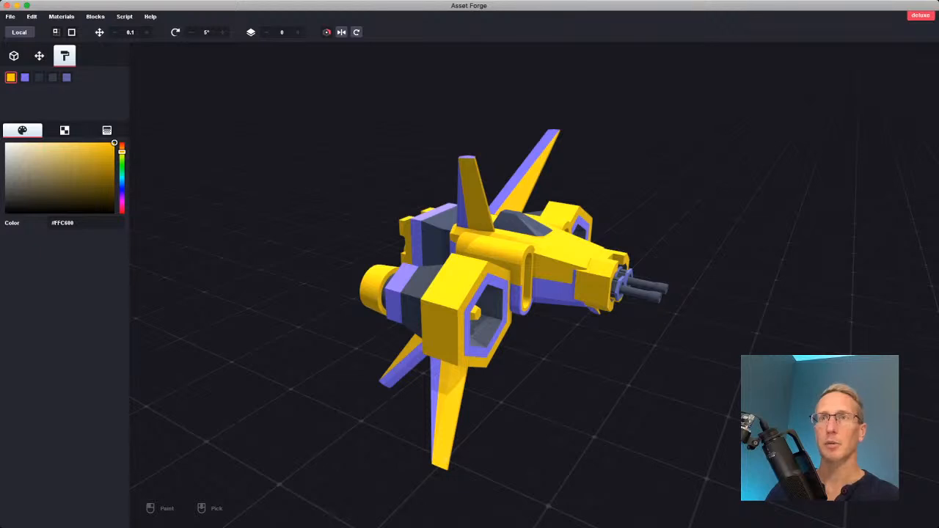
right_click_drag(455, 308, 440, 294)
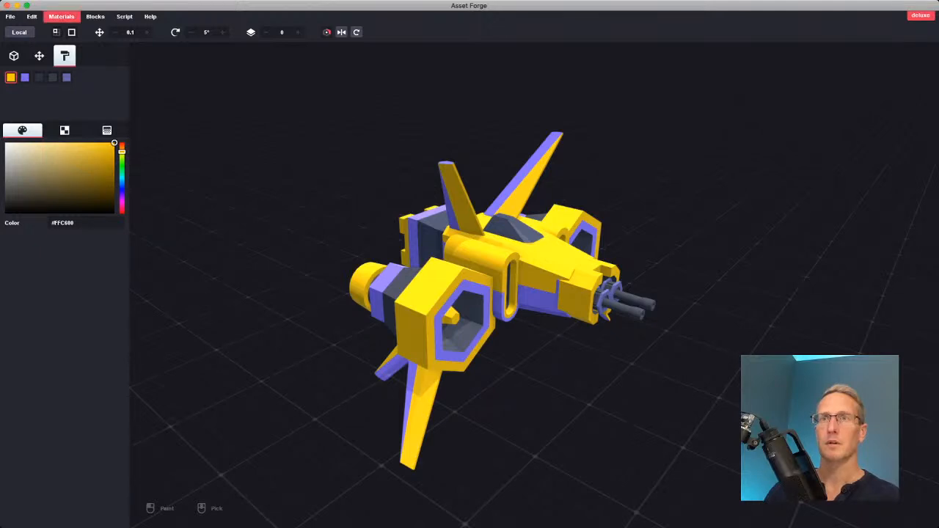
Create a new material and set its colour to a neutral mid grey.
left_click(61, 16)
left_click(67, 31)
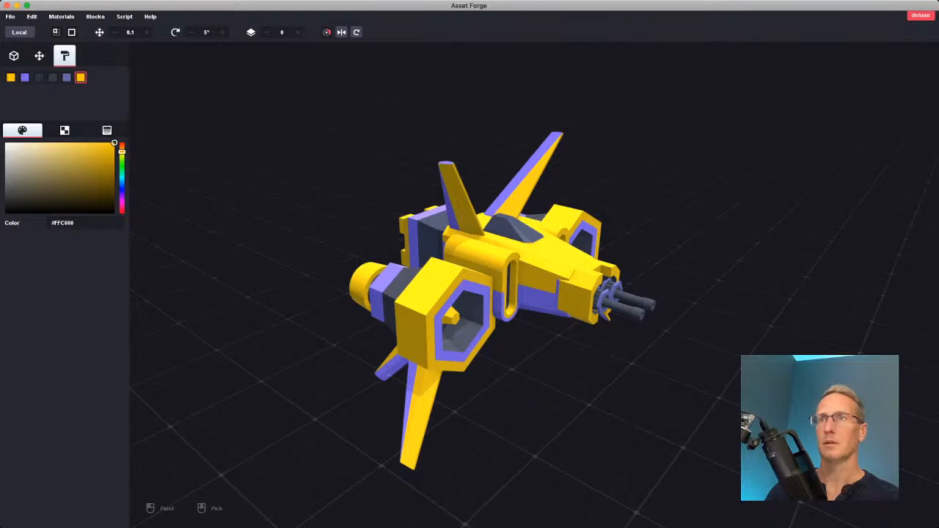
left_click_drag(87, 182, 4, 179)
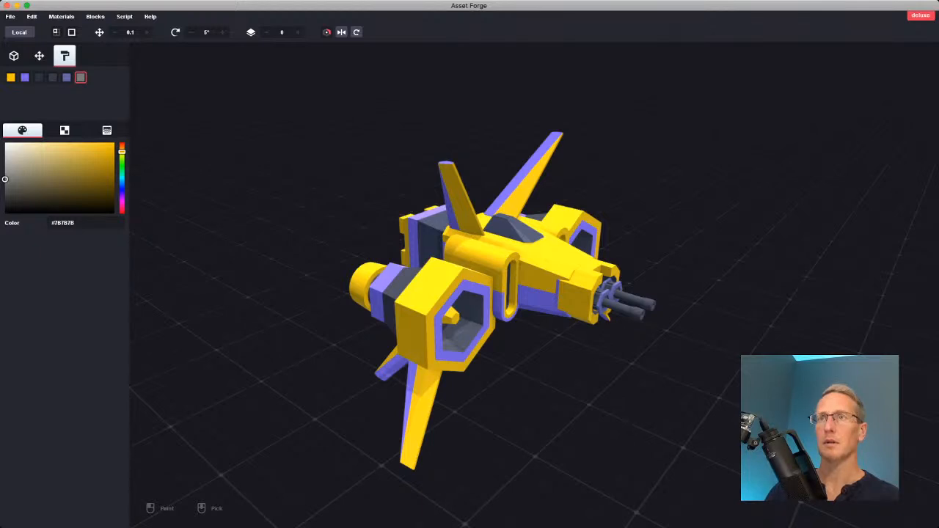
Paint one engine housing with the new grey material and apply the hazard.png pattern texture to that material.
left_click(64, 130)
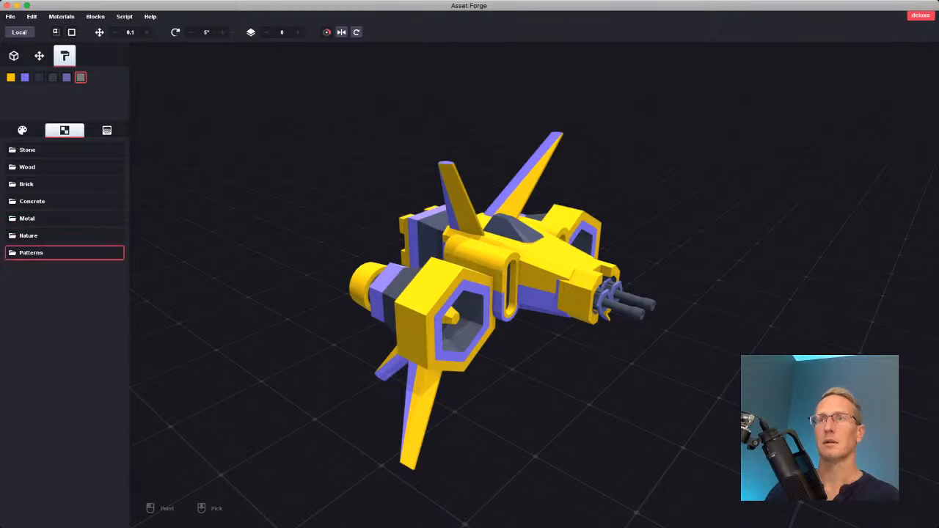
left_click(31, 252)
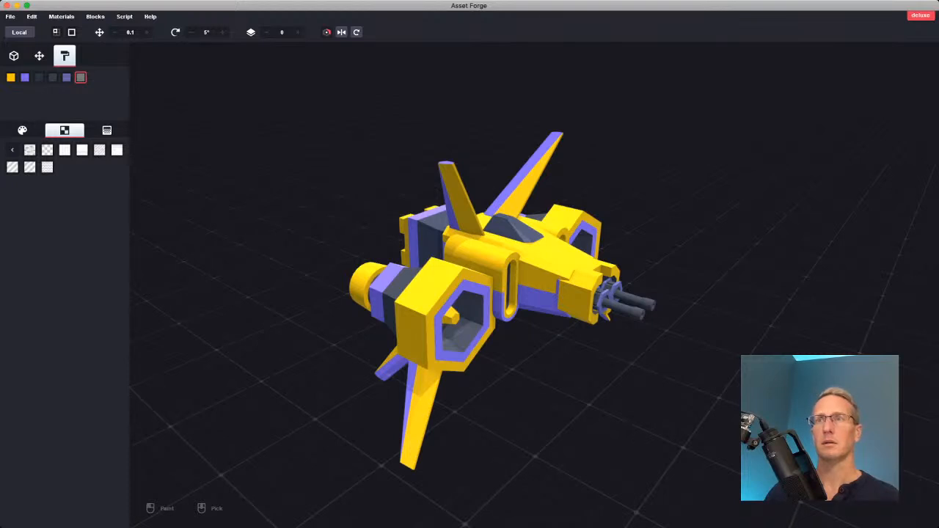
left_click(422, 315)
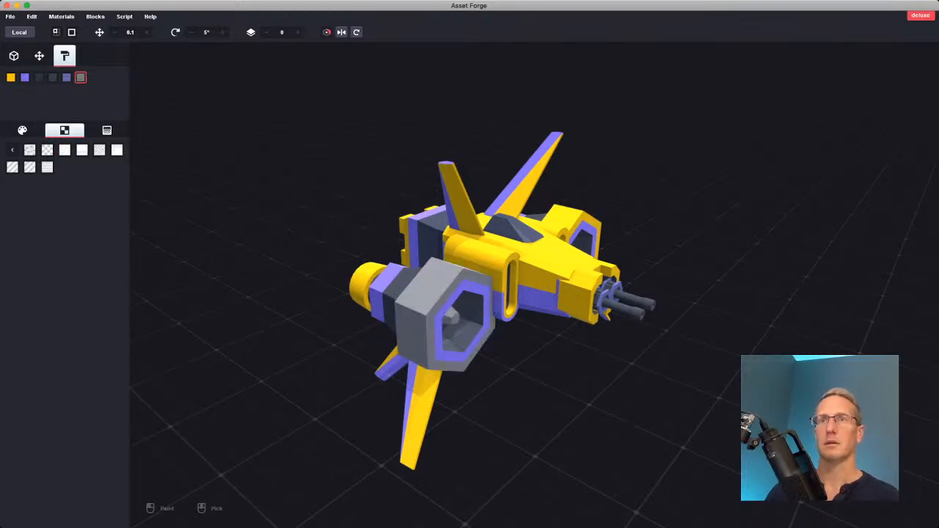
left_click(99, 149)
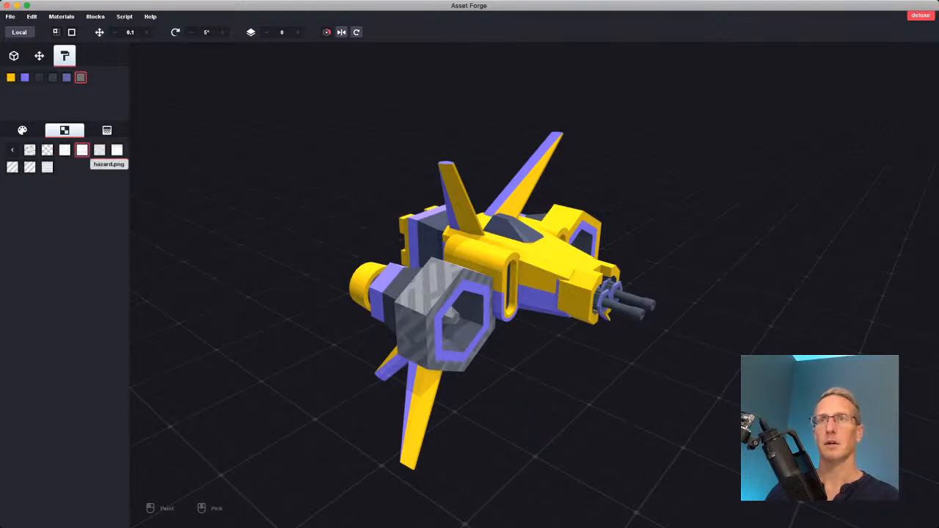
left_click(82, 149)
right_click_drag(469, 279, 449, 317)
Paint the other engine housing, both engine nozzles and the four small rear thrusters with the grey hazard material.
left_click(571, 238)
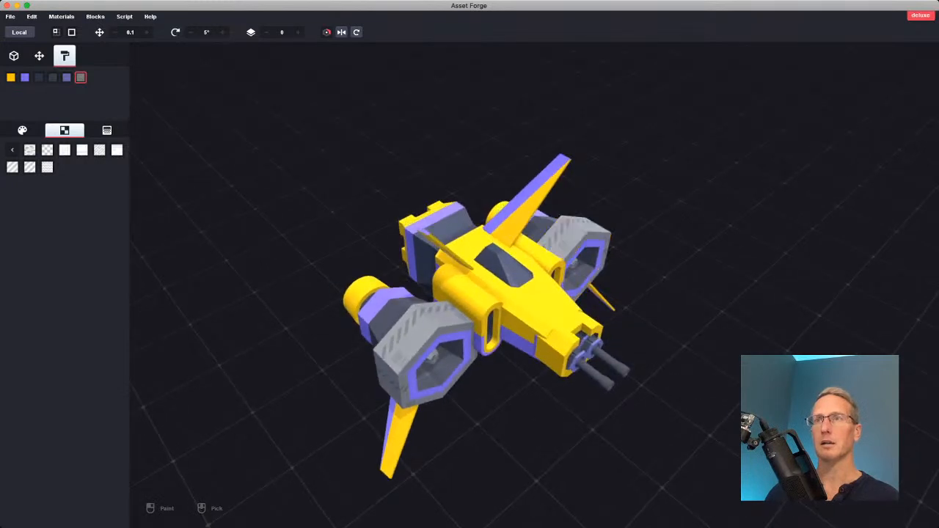
right_click_drag(571, 238, 389, 253)
right_click_drag(572, 330, 444, 289)
left_click(452, 311)
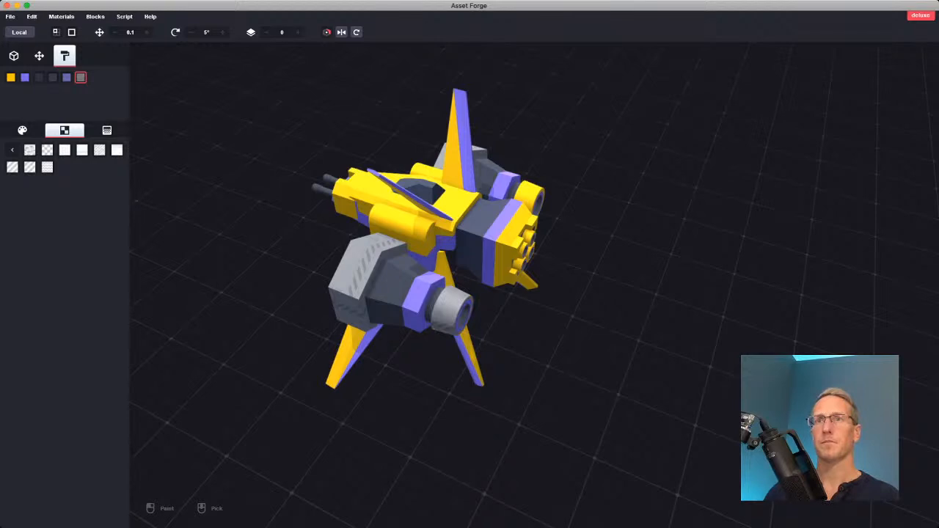
left_click(530, 197)
mouse_move(530, 198)
right_mouse_down()
mouse_move(422, 227)
mouse_move(400, 253)
mouse_move(521, 232)
mouse_move(551, 236)
mouse_move(424, 163)
right_mouse_up()
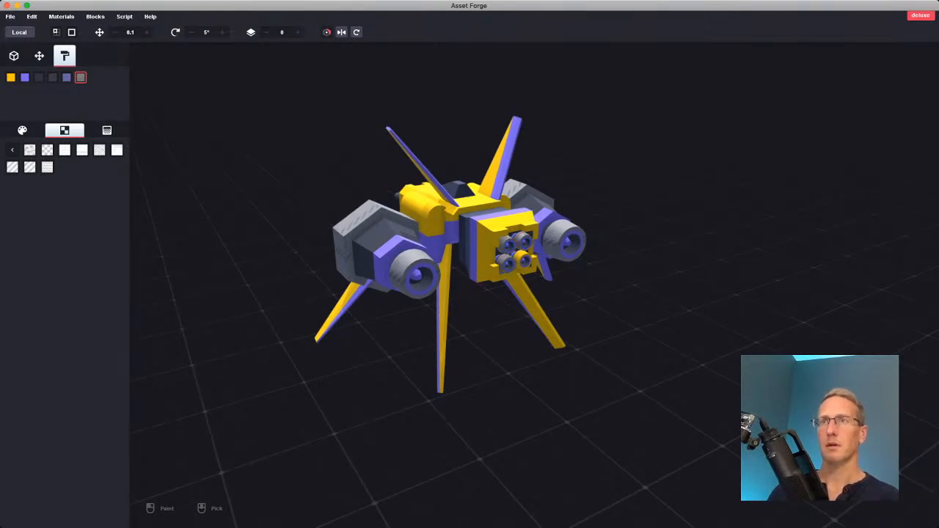
left_click(523, 259)
right_click_drag(522, 258, 660, 287)
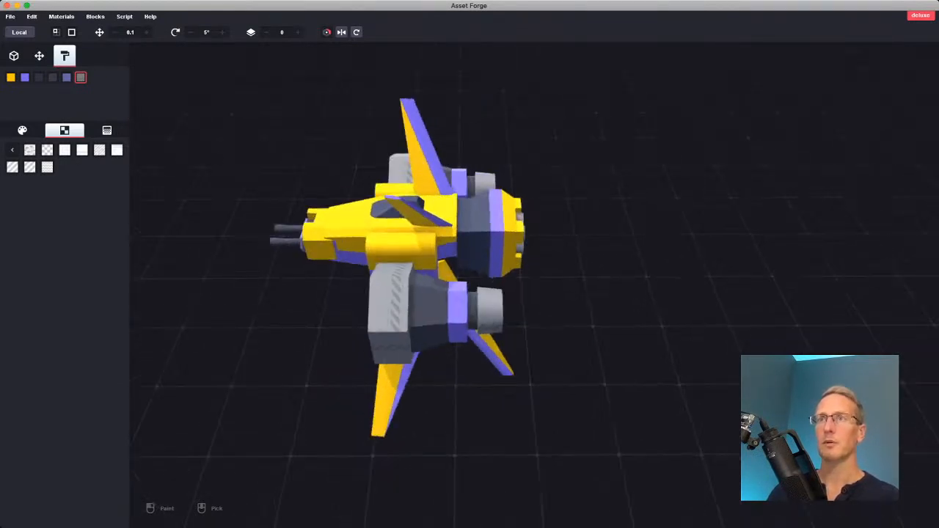
Add a framed panel block from the Aircraft collection onto the fuselage roof behind the cockpit.
left_click(14, 56)
right_click_drag(440, 294, 638, 315)
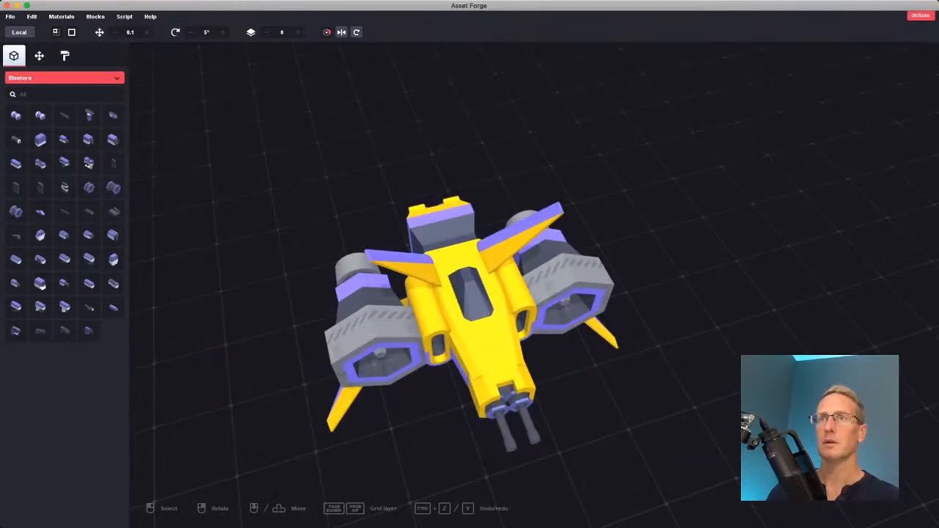
right_click_drag(469, 294, 506, 246)
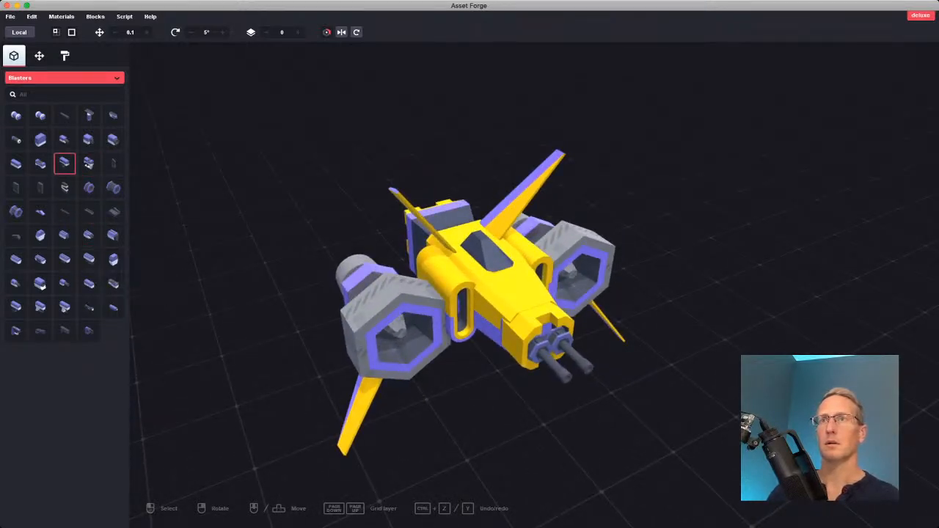
left_click(59, 77)
left_click(40, 90)
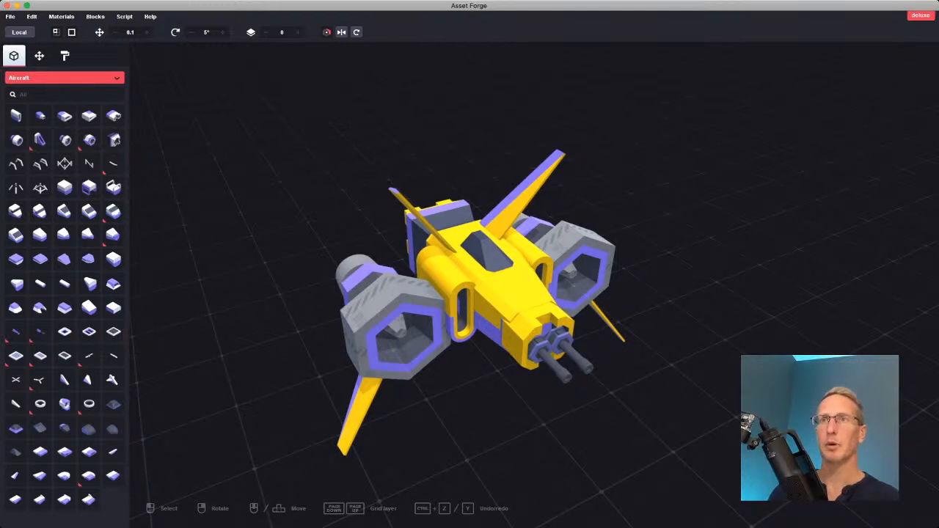
left_click(89, 331)
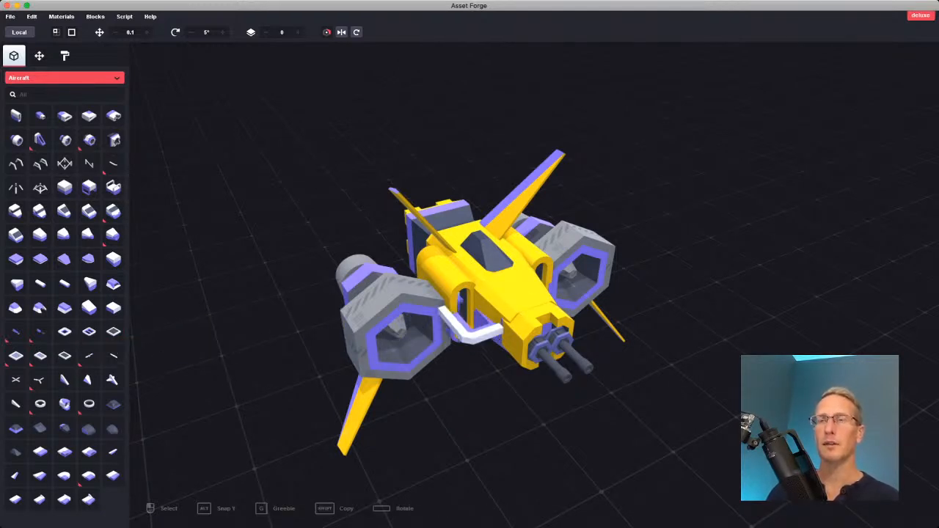
left_click(461, 228)
Scale the roof panel down in width and length and reposition it on the deck behind the cockpit.
right_click_drag(462, 228, 47, 250)
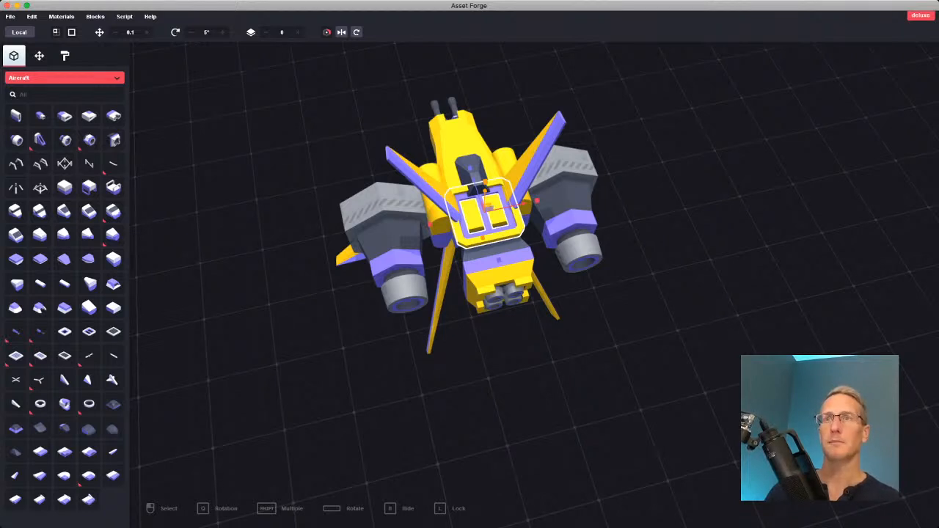
left_click_drag(537, 200, 497, 210)
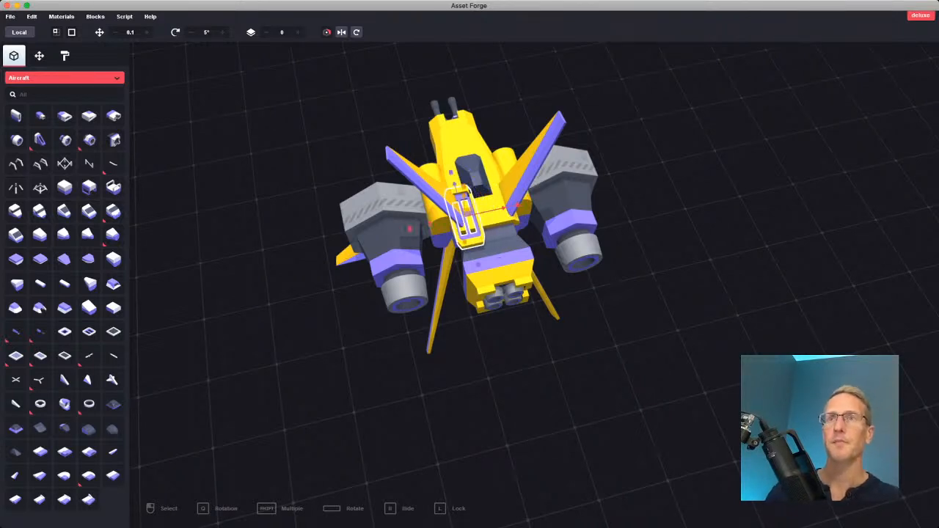
left_click_drag(450, 172, 459, 200)
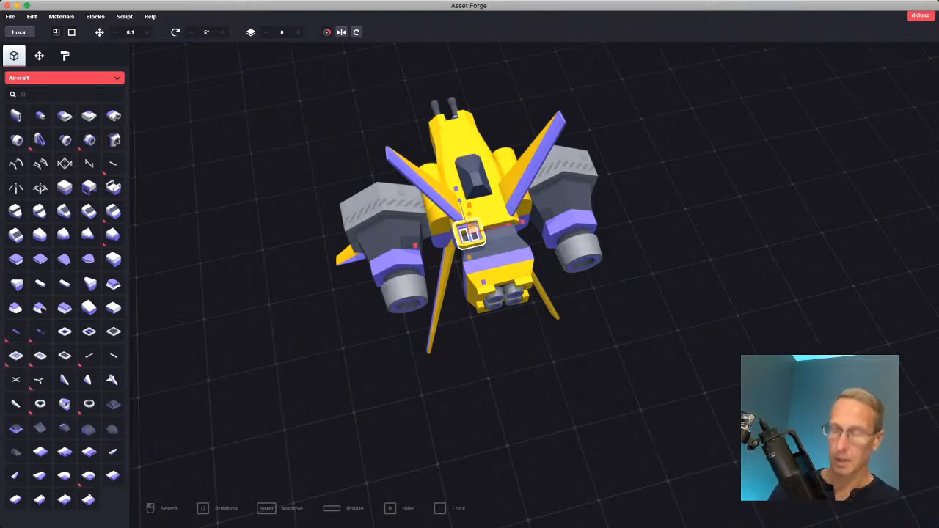
right_click_drag(474, 232, 315, 238)
left_click_drag(475, 232, 495, 250)
Flatten the roof panel so its frame sits low on the fuselage.
right_click_drag(499, 248, 643, 256)
scroll(534, 285, "up", 10)
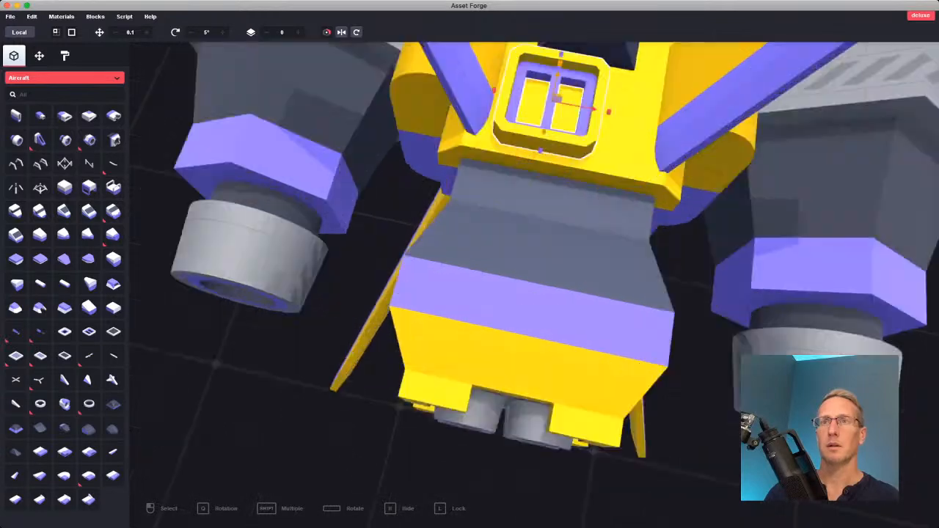
scroll(534, 285, "down", 5)
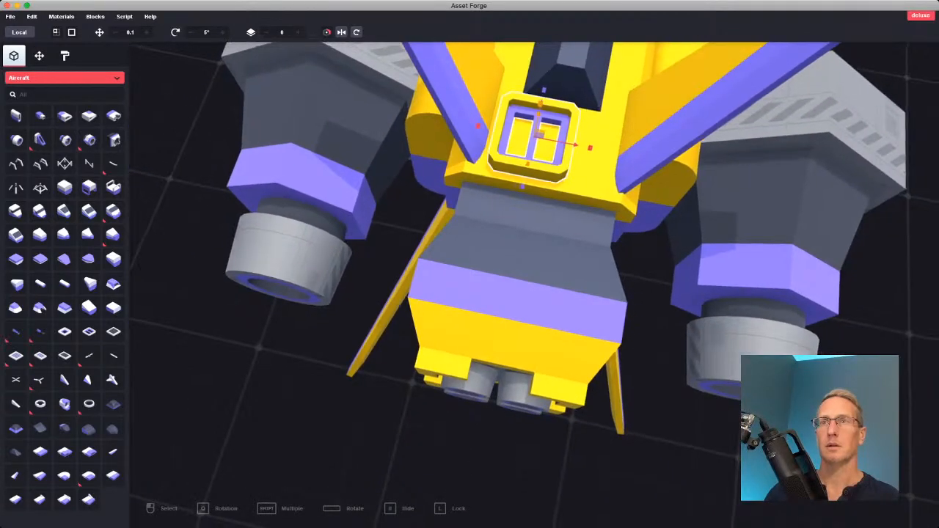
right_click_drag(534, 285, 531, 228)
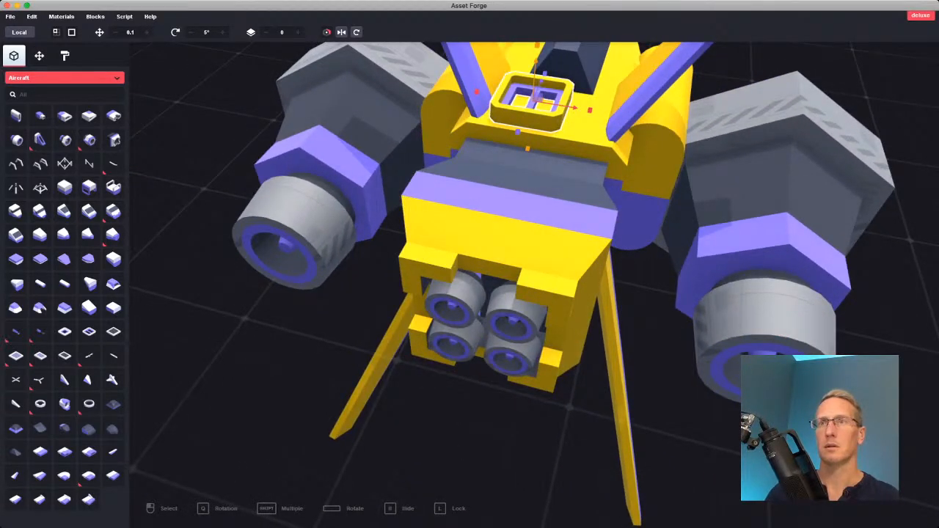
left_click_drag(536, 63, 536, 75)
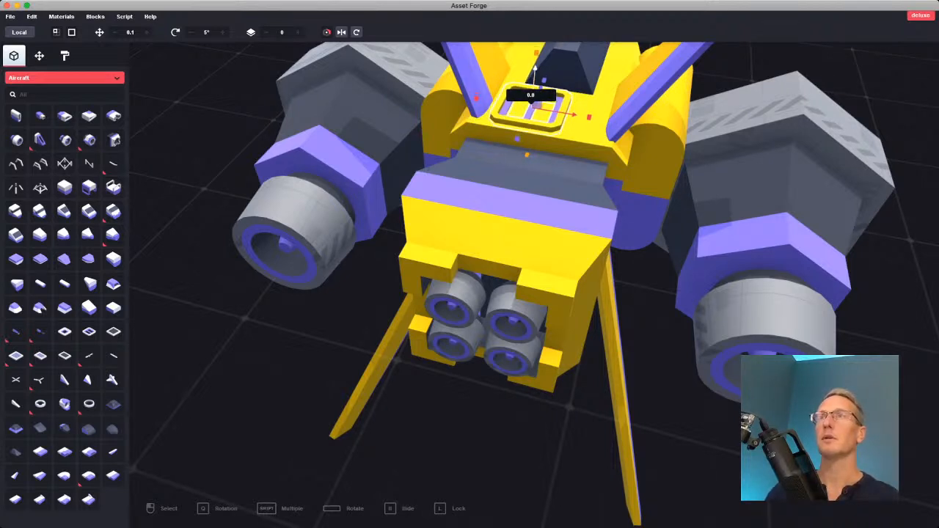
key("Escape")
Add the Aircraft ring block on the fuselage roof, shrink it to a small port and seat it beside the framed panel.
right_click_drag(513, 294, 550, 290)
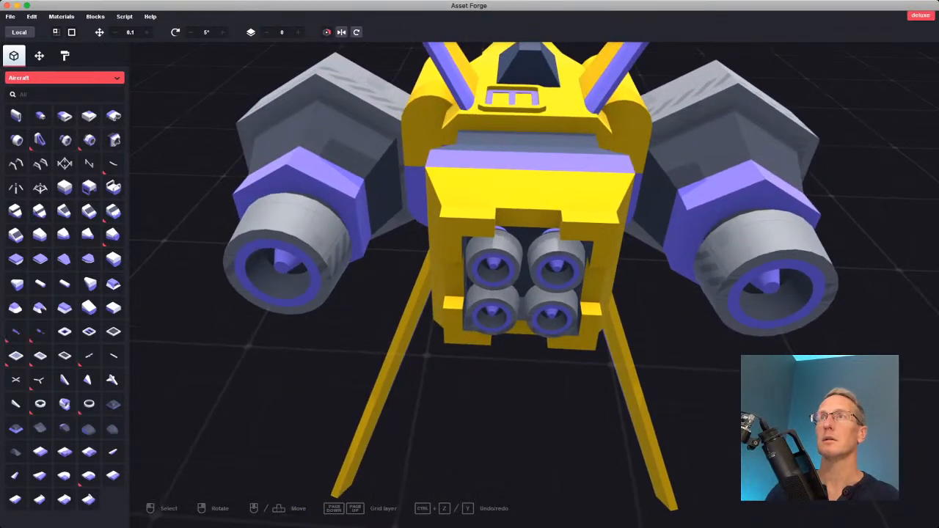
left_click(40, 403)
left_click(563, 88)
right_click_drag(563, 110, 589, 264)
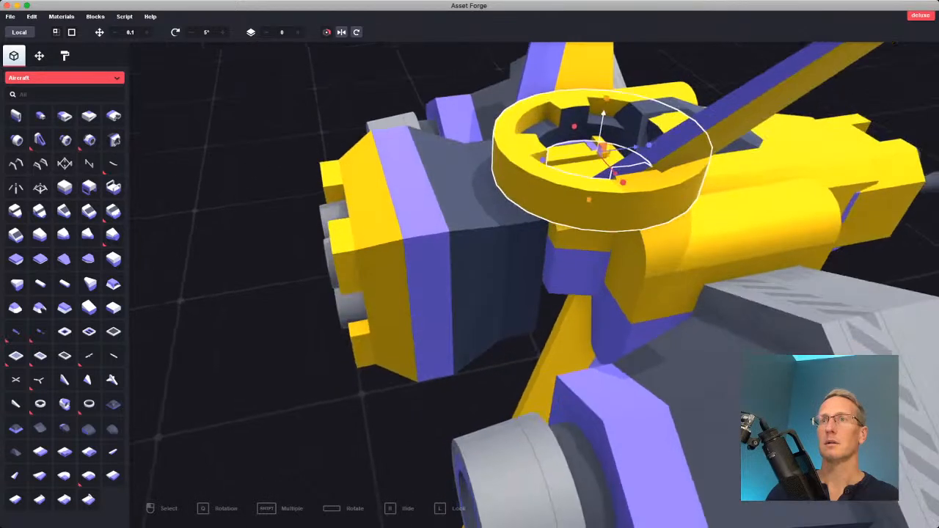
left_click_drag(602, 113, 606, 96)
right_click_drag(606, 97, 710, 176)
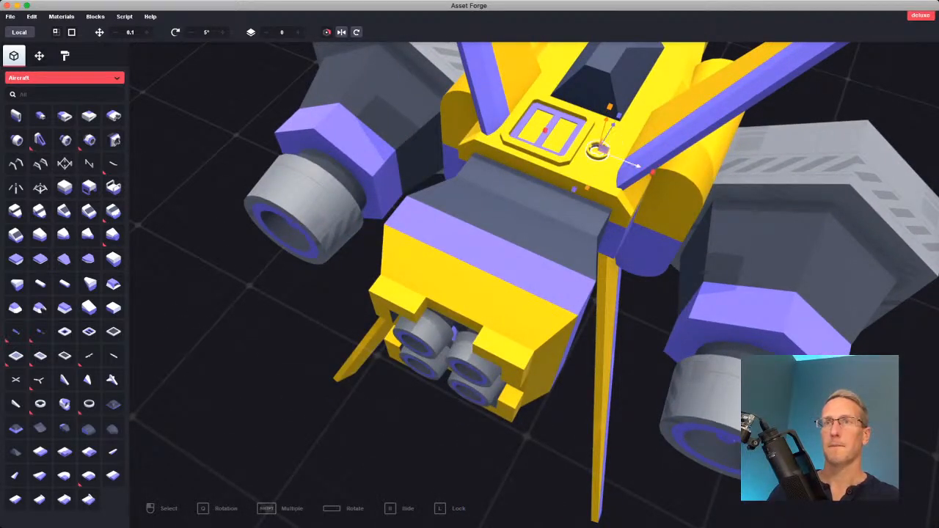
mouse_move(710, 176)
right_mouse_down()
mouse_move(752, 213)
mouse_move(746, 133)
mouse_move(715, 132)
mouse_move(711, 180)
right_mouse_up()
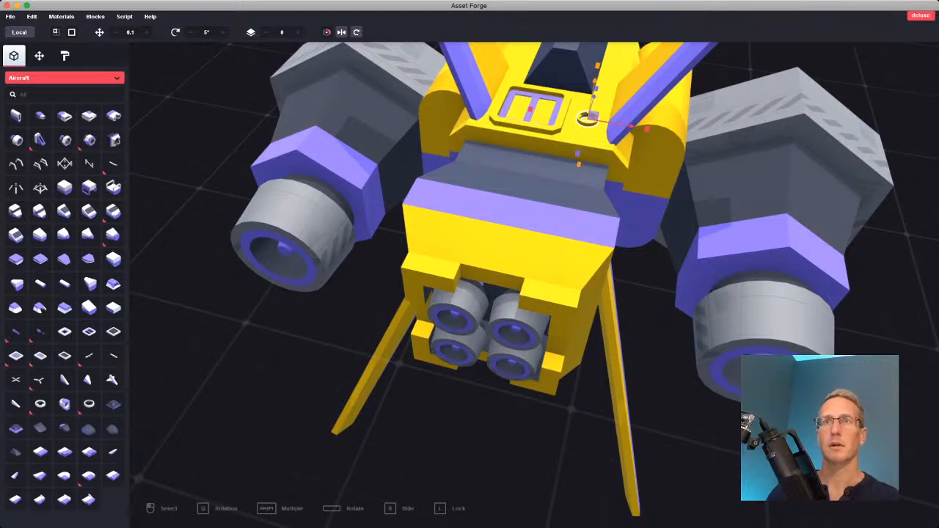
scroll(712, 180, "down", 3)
right_click_drag(711, 179, 413, 150)
key("Escape")
Switch to painting materials and change the grid shape to hexagons.
left_click(392, 256)
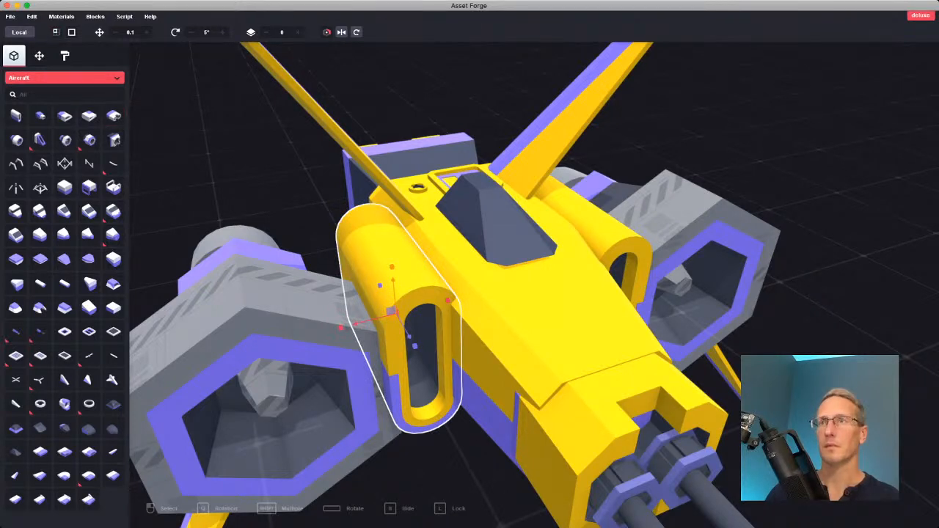
left_click(64, 56)
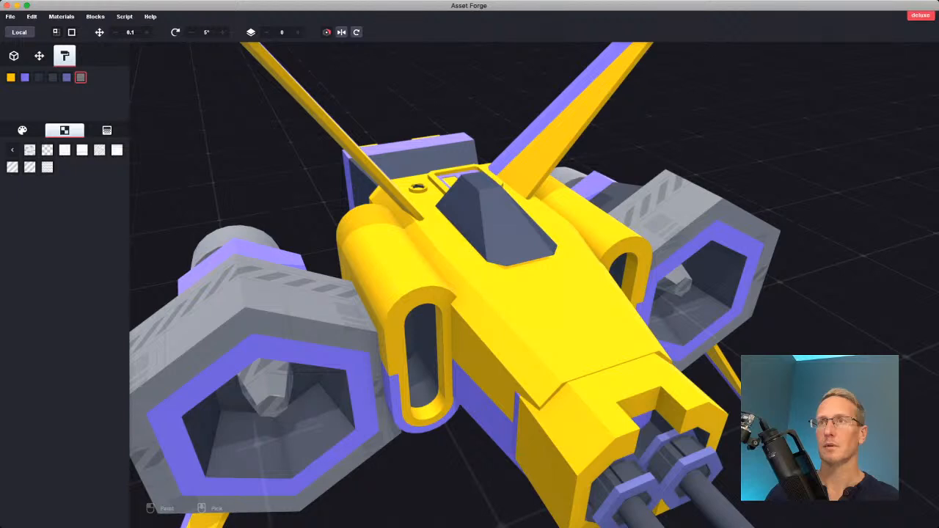
left_click(71, 32)
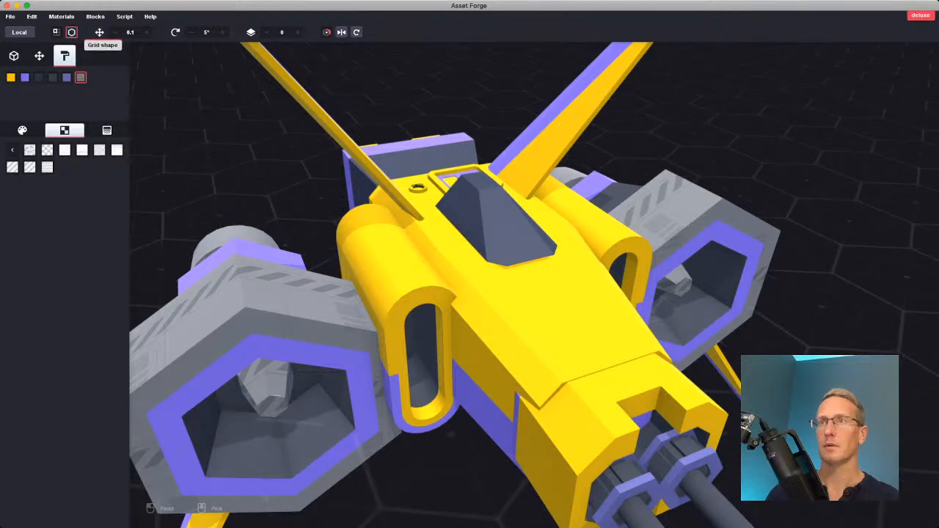
Switch the grid shape back to squares and create a new material.
left_click(71, 31)
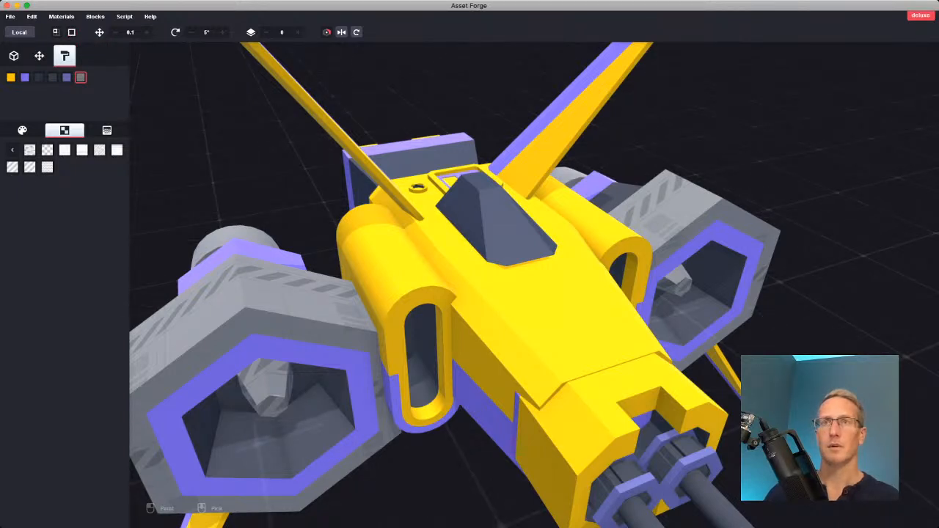
left_click(61, 17)
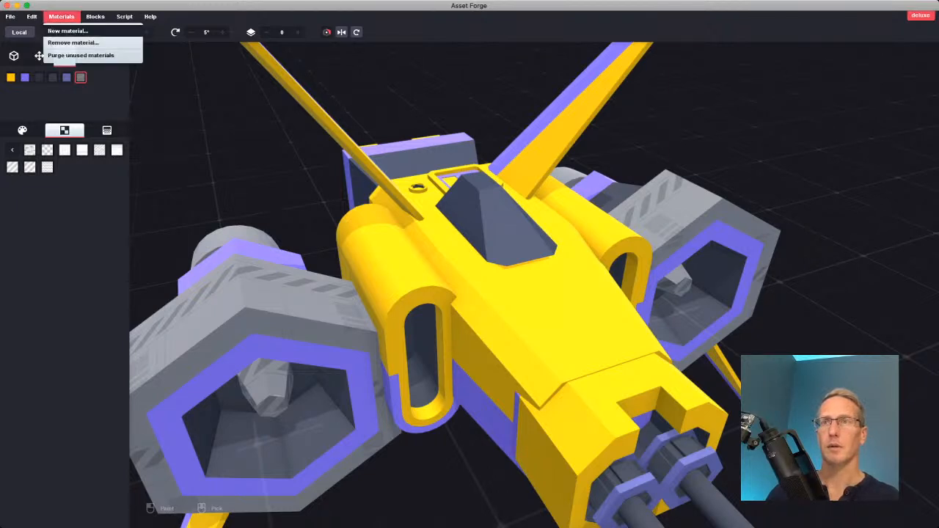
left_click(70, 30)
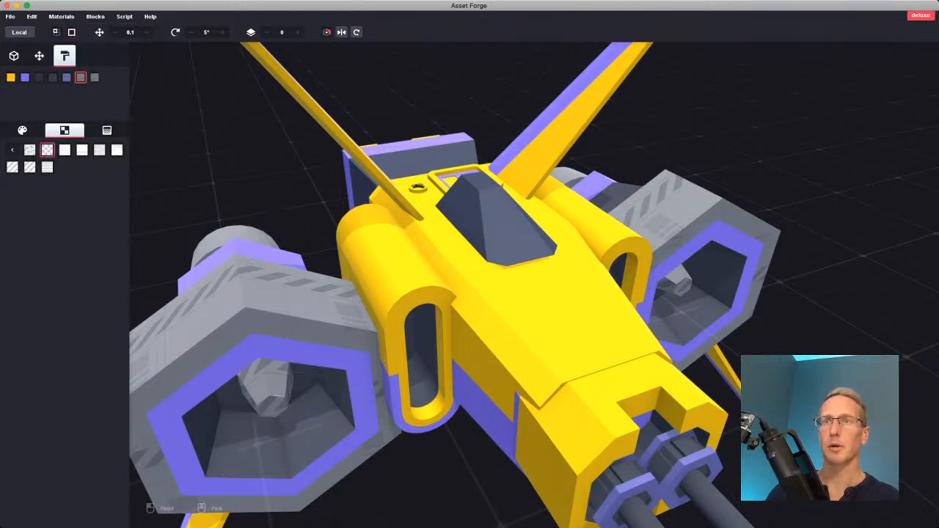
left_click(29, 149)
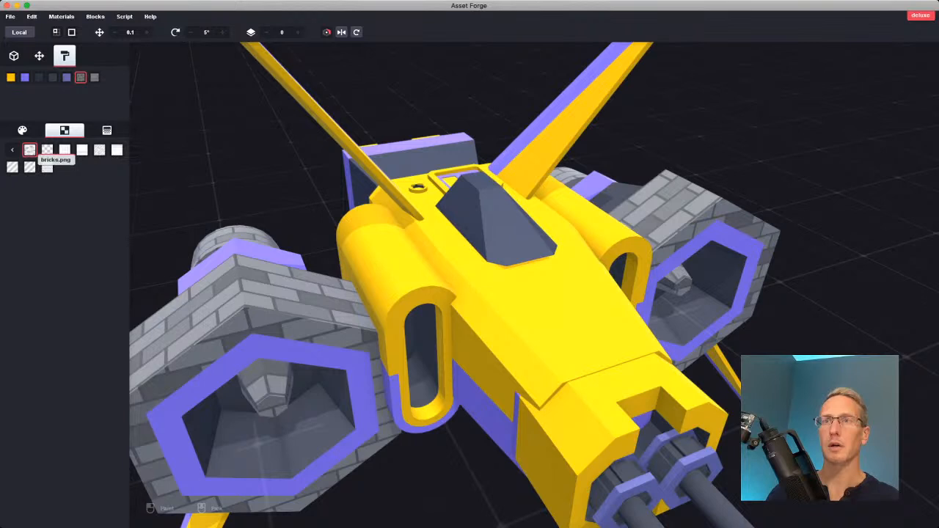
key("super+z")
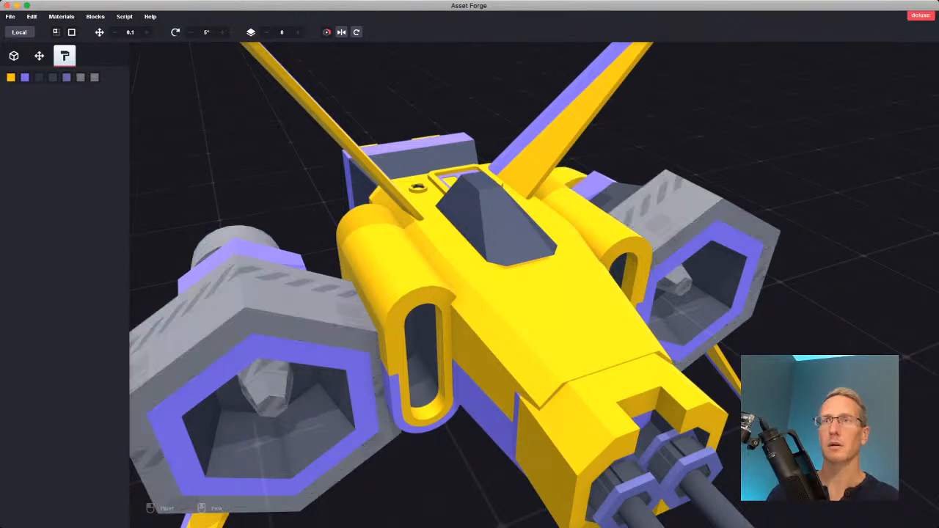
Pick a texture for the new material and set its colour to orange #CC3500.
left_click(94, 77)
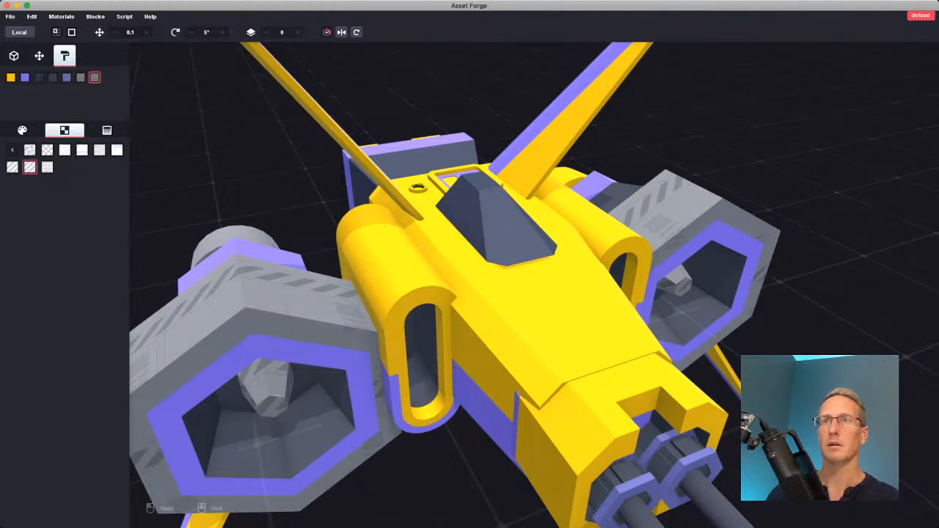
left_click(99, 150)
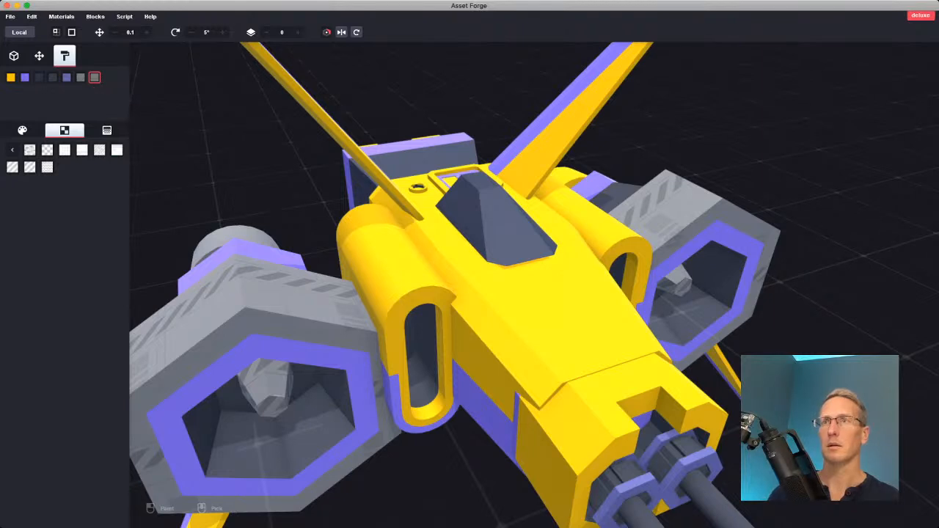
left_click(22, 130)
mouse_move(10, 182)
left_mouse_down()
mouse_move(7, 192)
mouse_move(113, 192)
mouse_move(114, 175)
left_mouse_up()
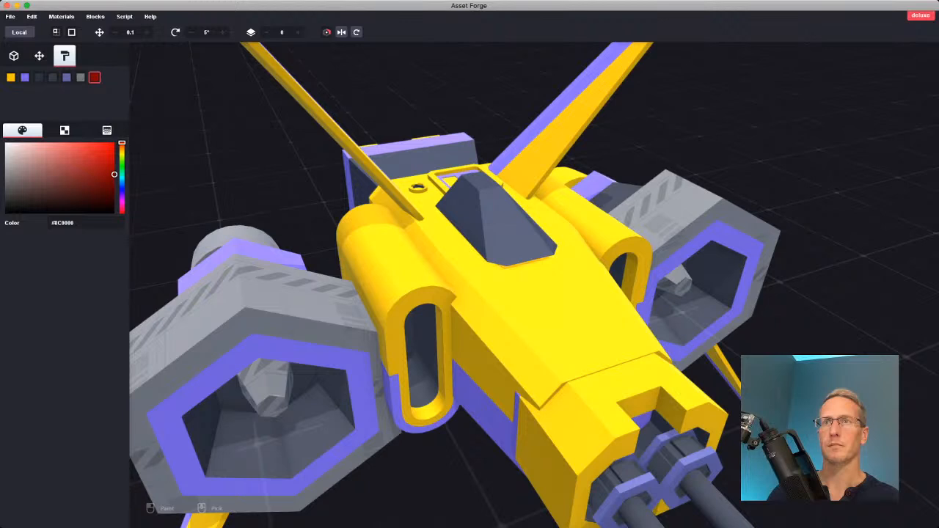
mouse_move(122, 143)
left_mouse_down()
mouse_move(114, 172)
mouse_move(115, 157)
left_mouse_up()
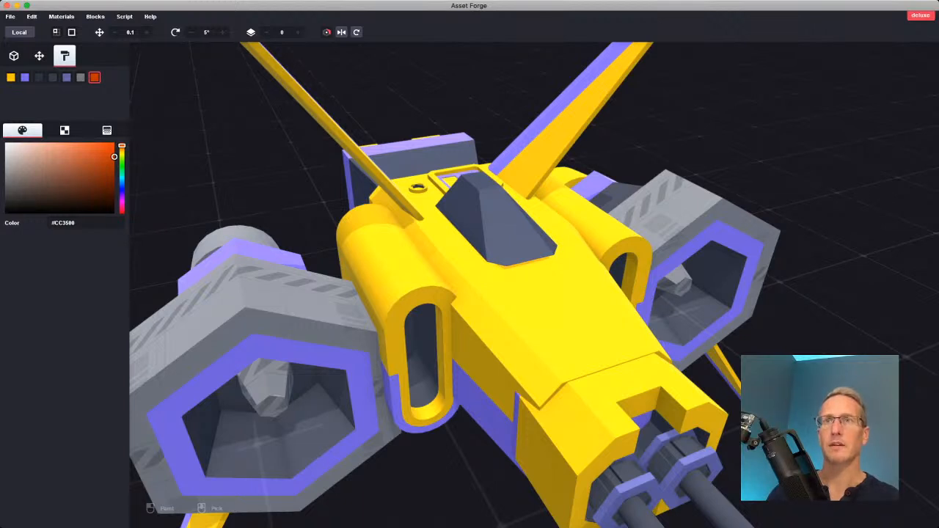
Paint the rounded intake housings on both sides of the fuselage with the orange material.
left_click(395, 259)
left_click(595, 221)
right_click_drag(596, 221, 763, 225)
scroll(533, 284, "down", 3)
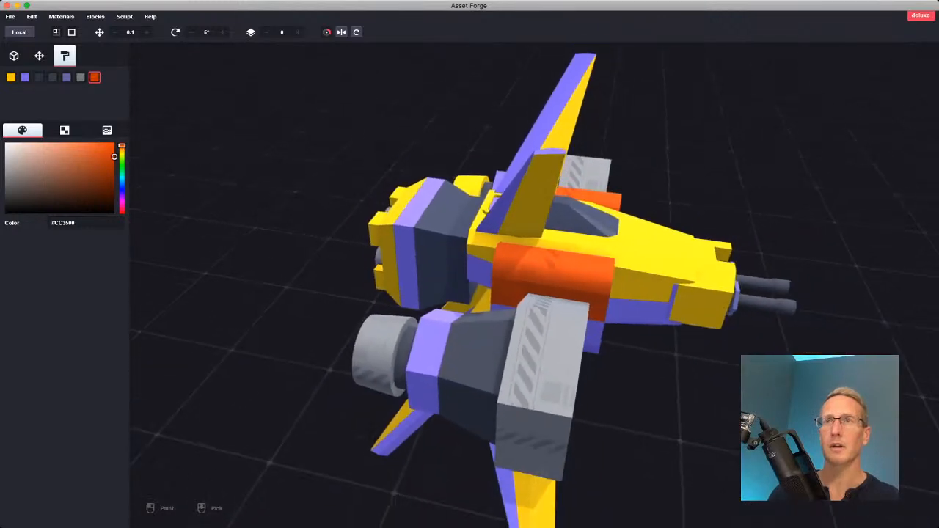
Try the orange material on the front fuselage and undo it.
scroll(534, 284, "down", 2)
right_click_drag(594, 294, 444, 303)
left_click(443, 305)
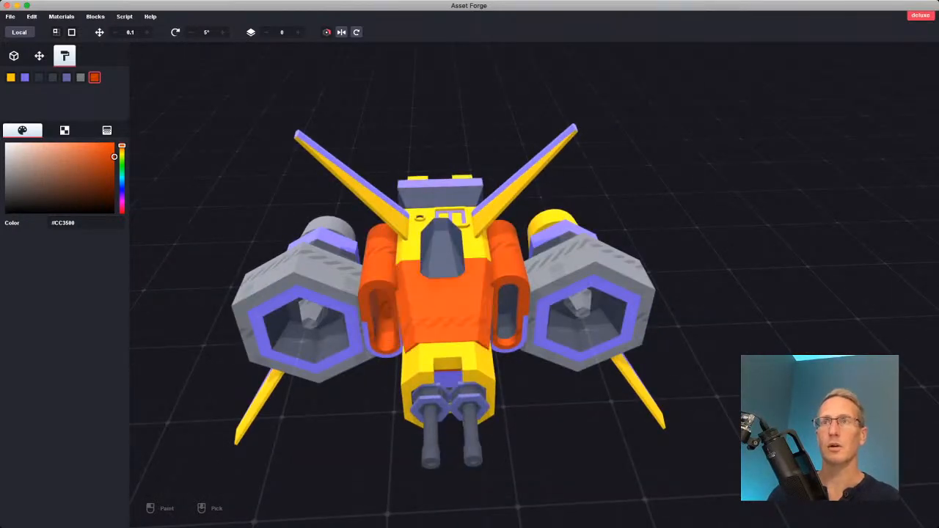
key("super+z")
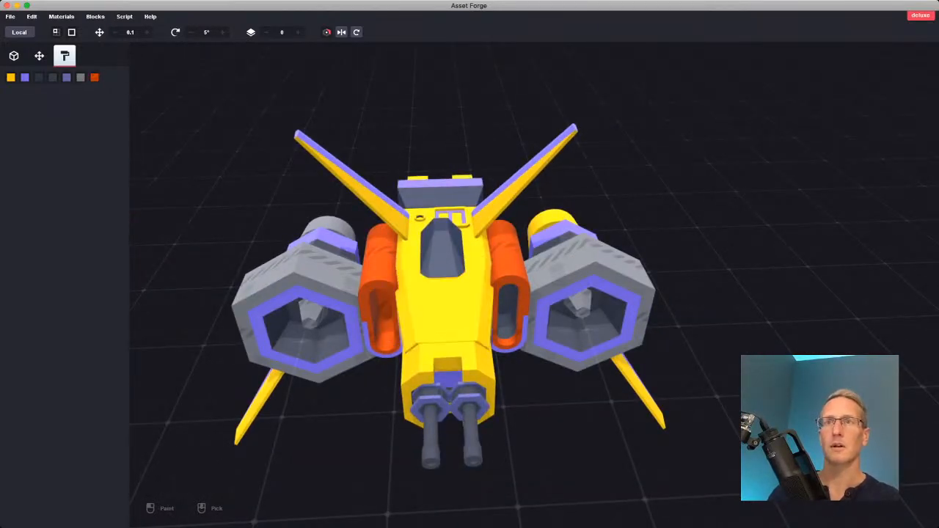
Add the Aircraft framed vent panel block on the nose in front of the cockpit.
right_click_drag(444, 305, 549, 287)
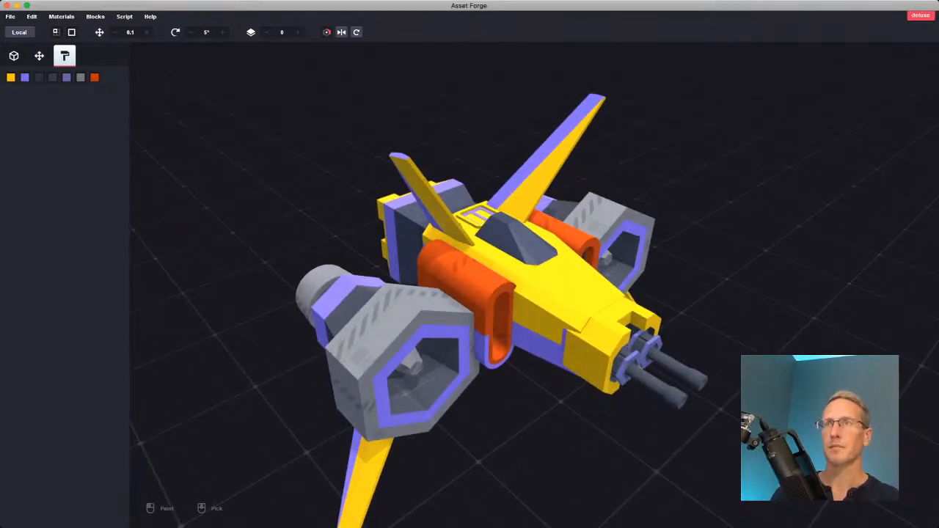
left_click(14, 56)
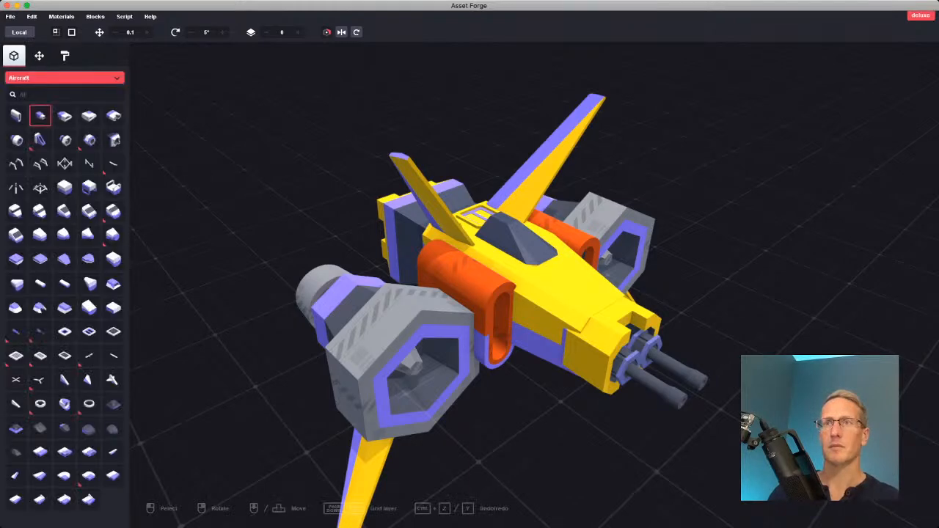
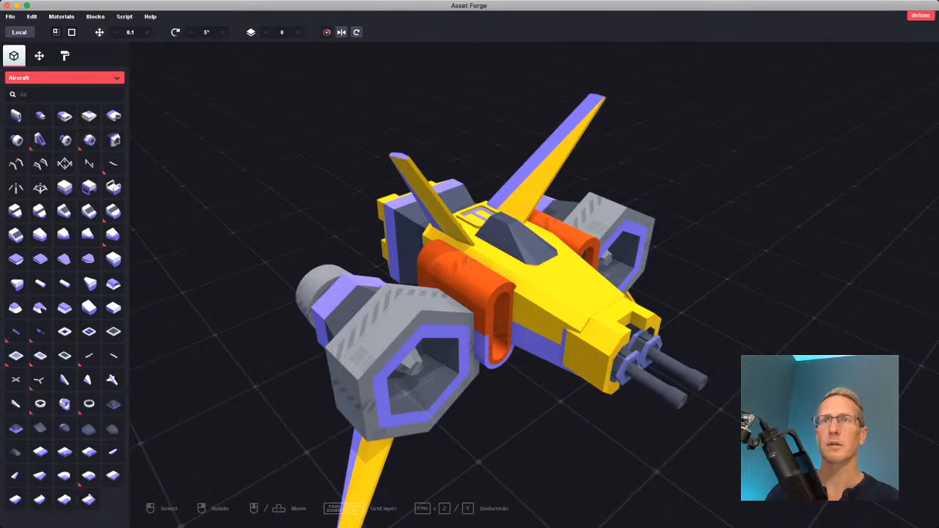
left_click(65, 78)
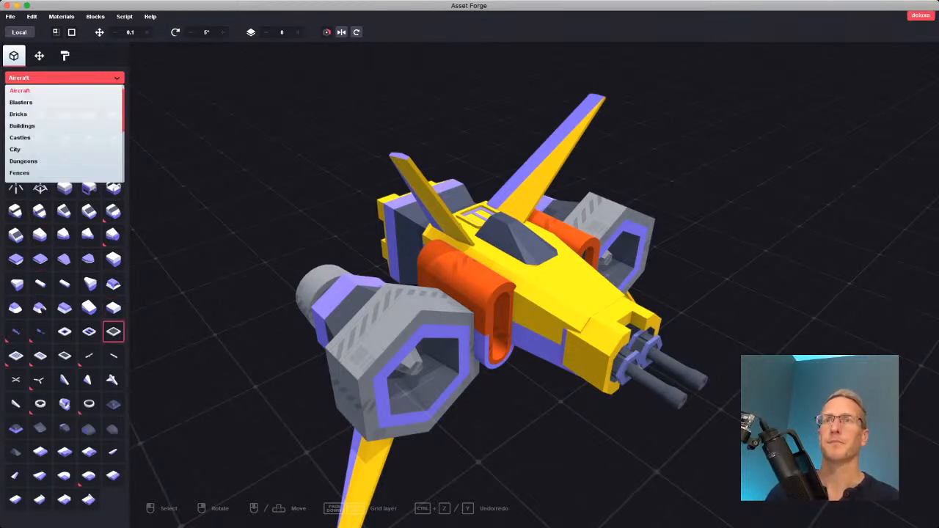
left_click(64, 355)
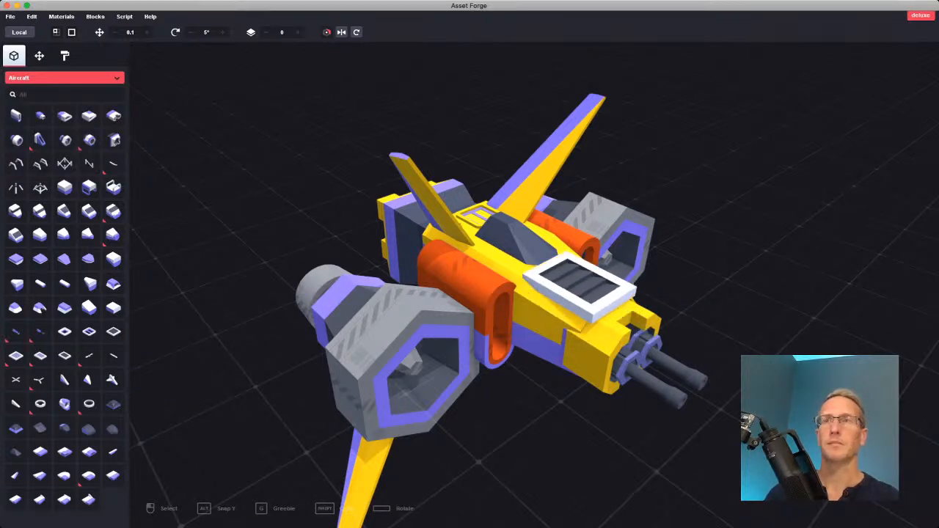
left_click(574, 276)
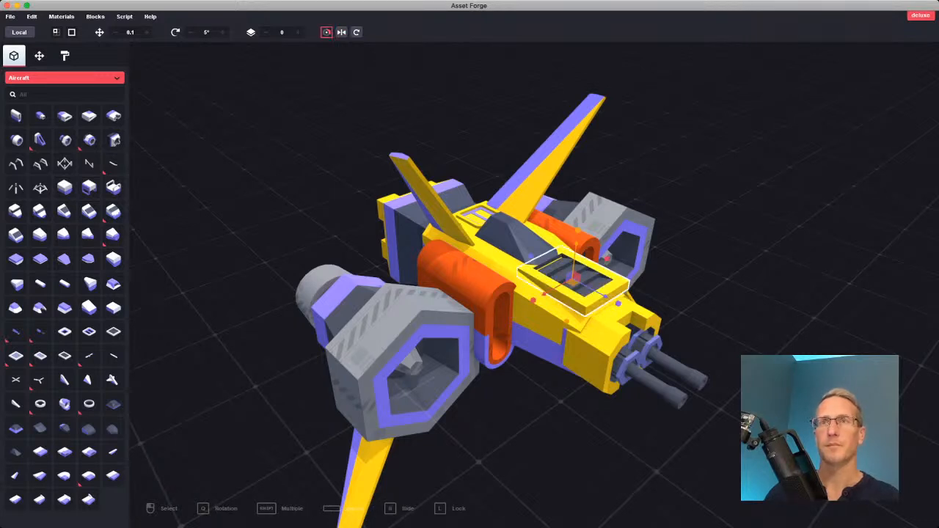
Turn the vent panel about its vertical axis in 5° steps until it lines up with the nose, and shrink it.
key("x")
key("x")
key("x")
key("x")
key("x")
key("x")
key("x")
key("x")
key("x")
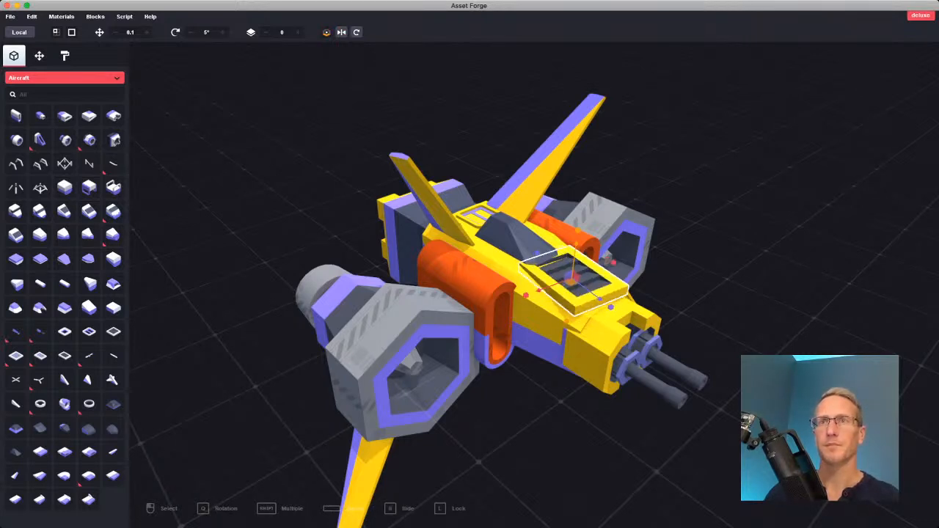
key("x")
key("x")
key("x")
key("x")
key("x")
key("x")
key("x")
key("x")
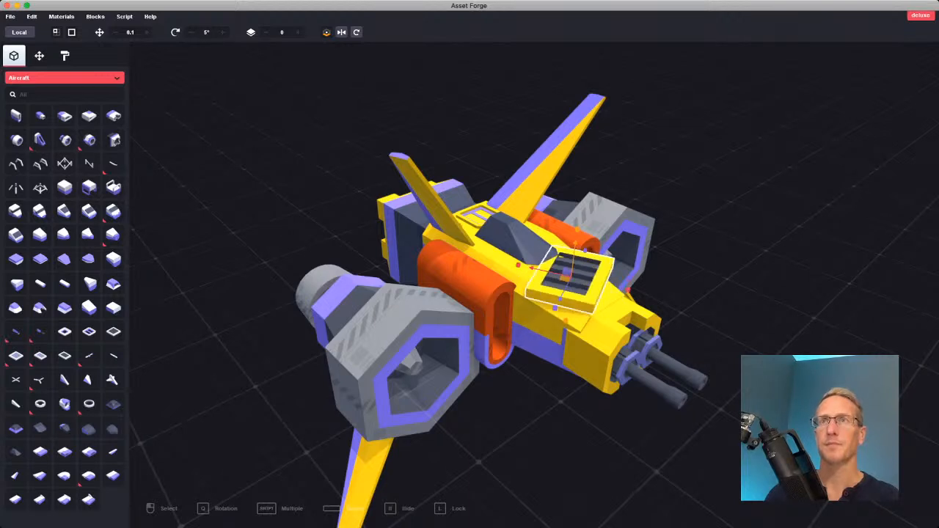
key("x")
key("x")
key("x")
key("x")
key("x")
key("x")
key("x")
key("x")
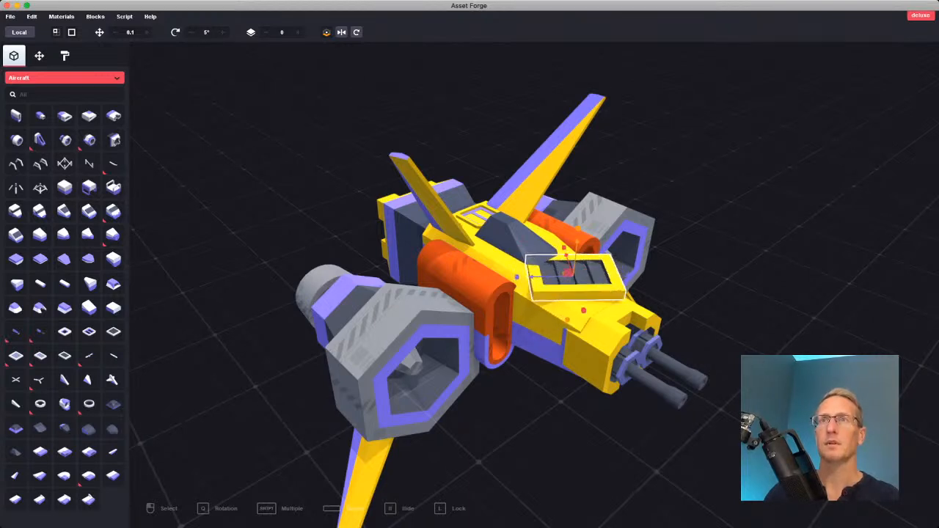
right_click_drag(602, 315, 545, 238)
key("x")
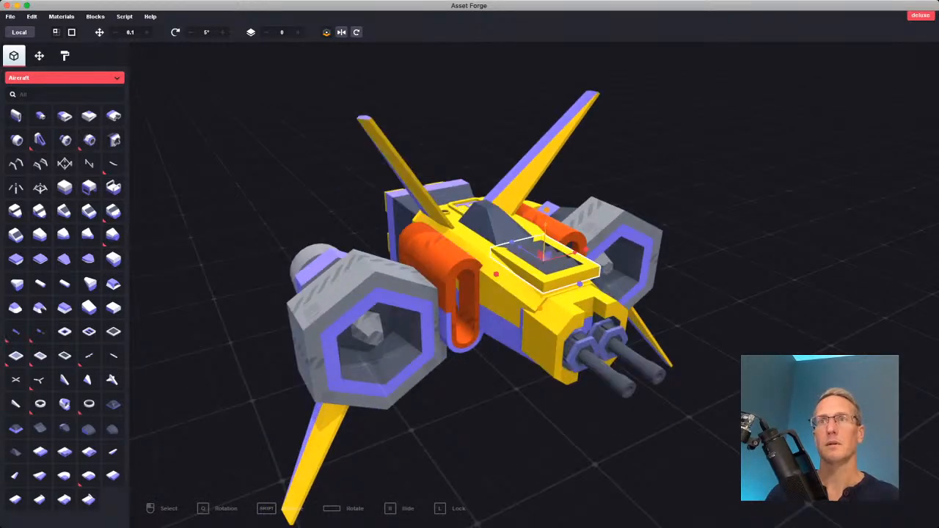
left_click_drag(585, 249, 573, 252)
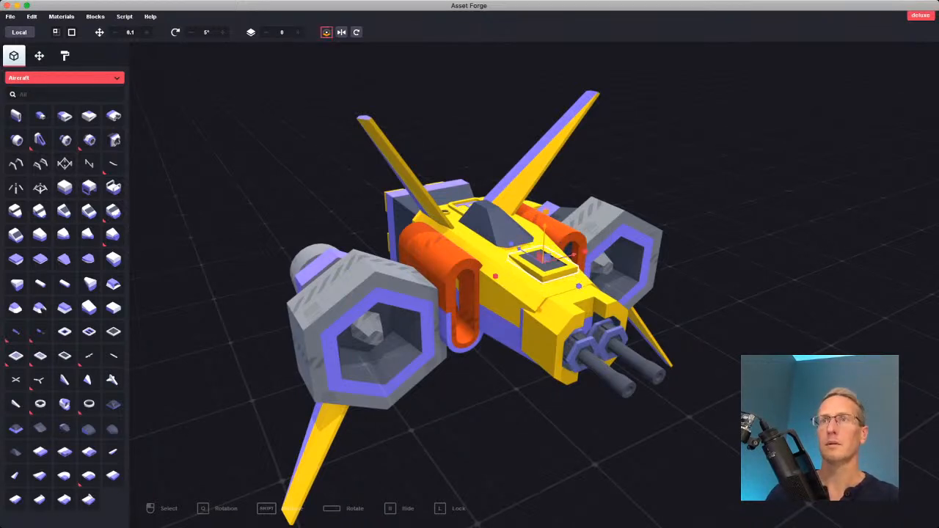
Change the rotation axis and tilt the vent panel in 5° steps until it follows the slope of the nose.
left_click(327, 33)
left_click(327, 33)
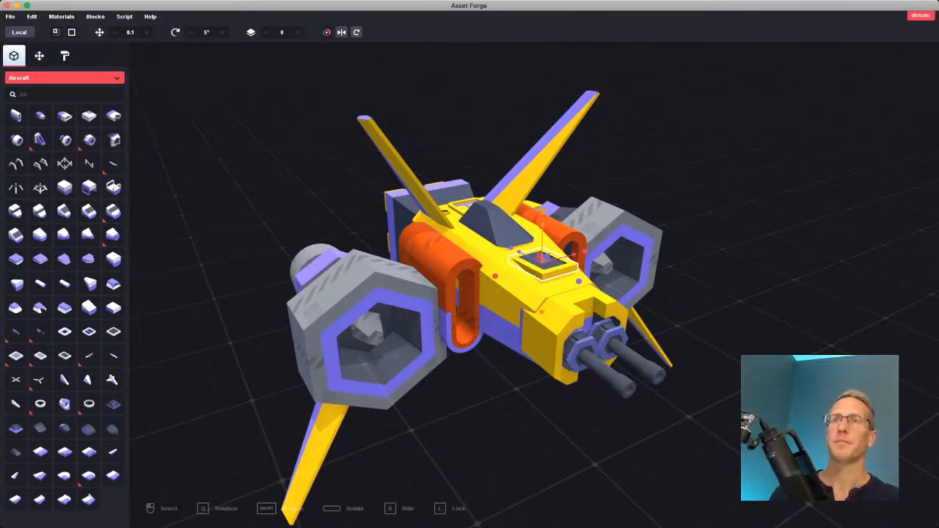
key("space")
key("space")
key("space")
key("space")
key("space")
key("space")
key("space")
key("space")
key("space")
key("space")
key("space")
key("space")
key("space")
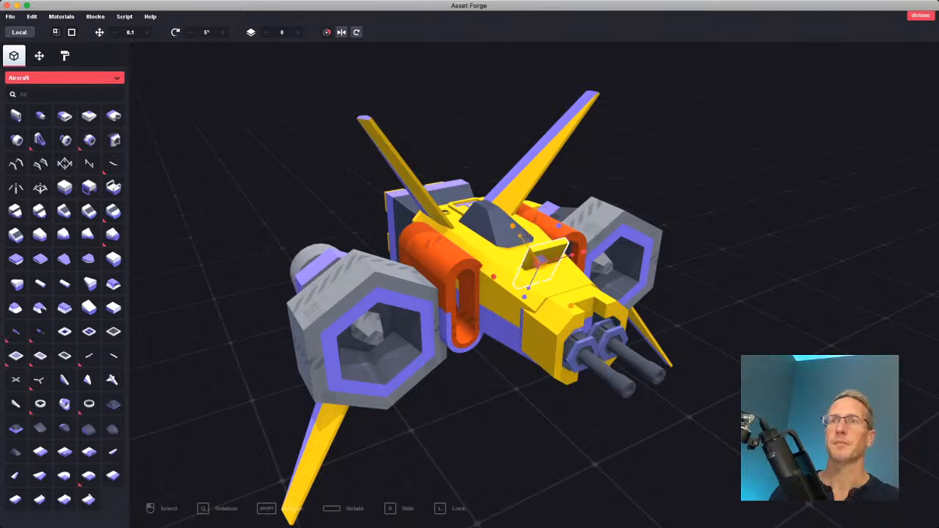
key("space")
key("space")
key("space")
key("space")
key("space")
key("space")
key("space")
key("space")
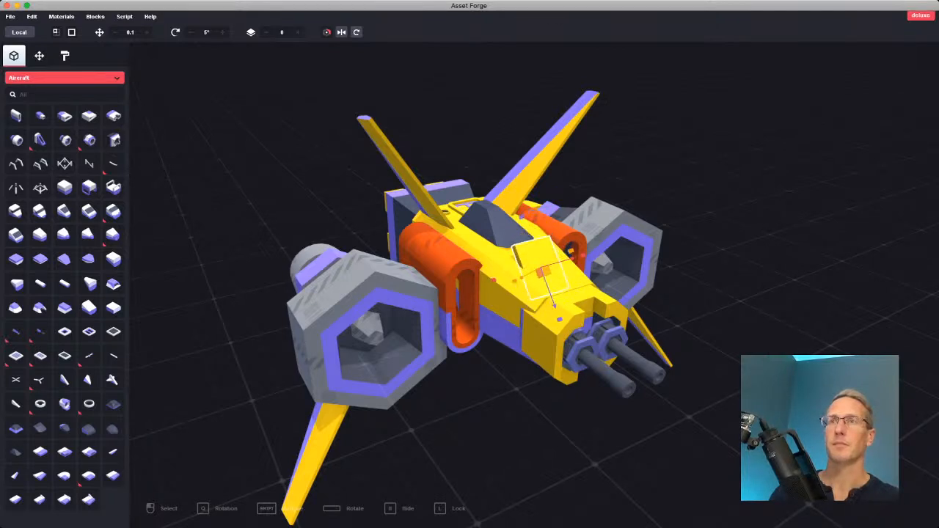
key("space")
key("space")
key("space")
key("space")
key("space")
key("space")
key("space")
key("space")
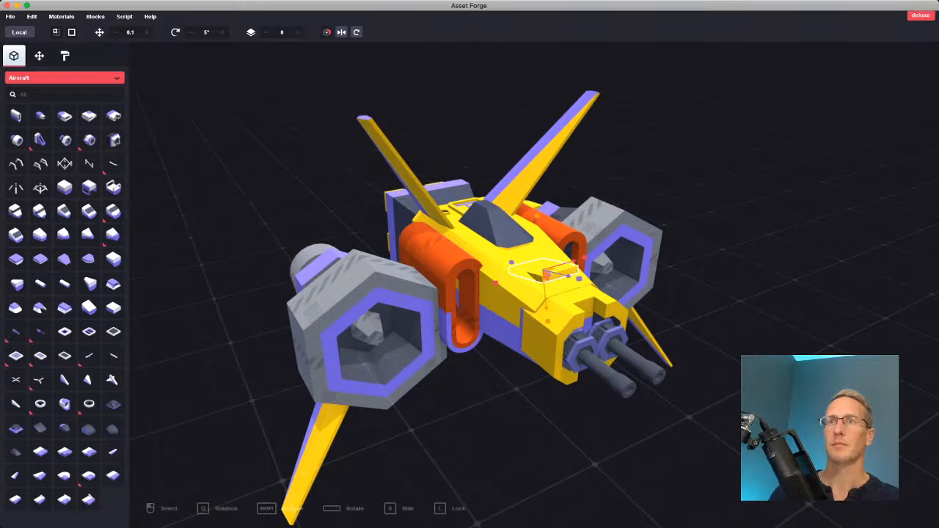
key("space")
key("space")
key("space")
key("space")
key("space")
key("space")
key("space")
key("space")
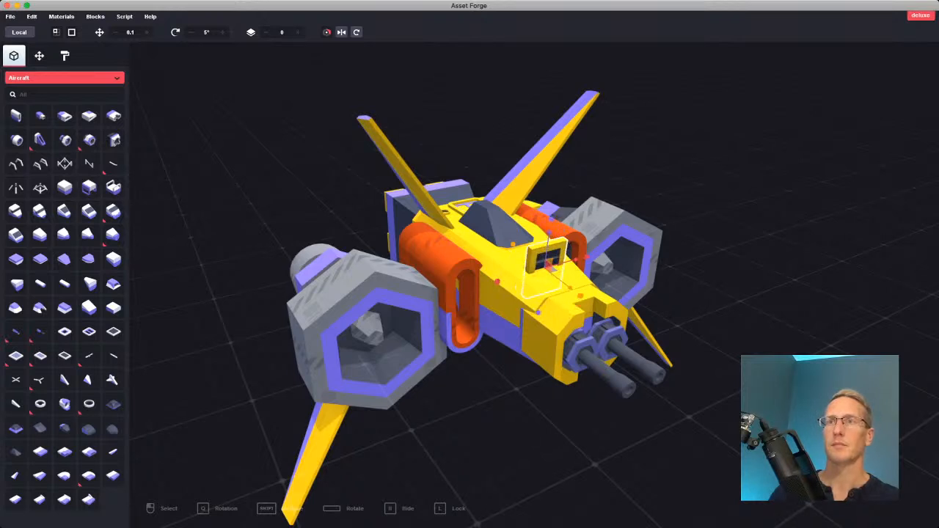
key("space")
key("space")
key("space")
key("space")
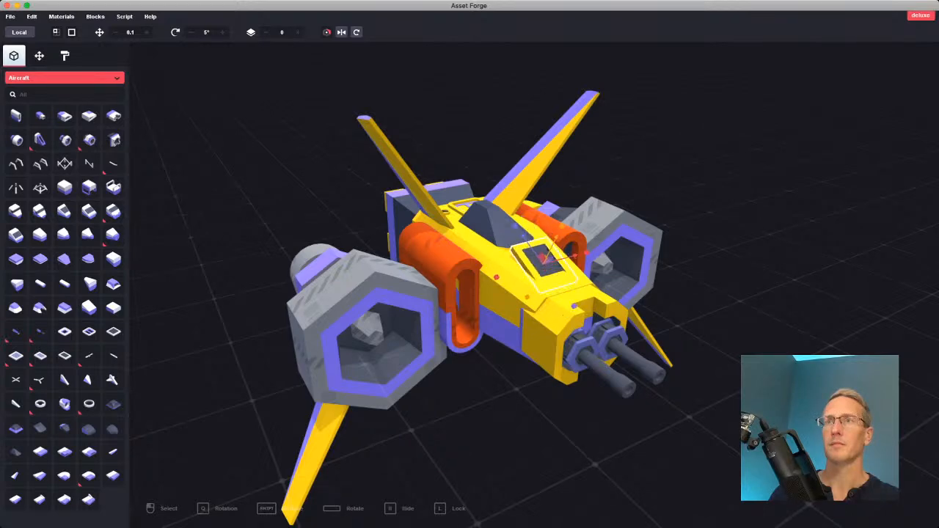
key("space")
Lower the vent panel until its frame sits nearly flush with the nose surface.
right_click_drag(543, 294, 418, 294)
left_click_drag(413, 235, 413, 238)
right_click_drag(413, 239, 433, 261)
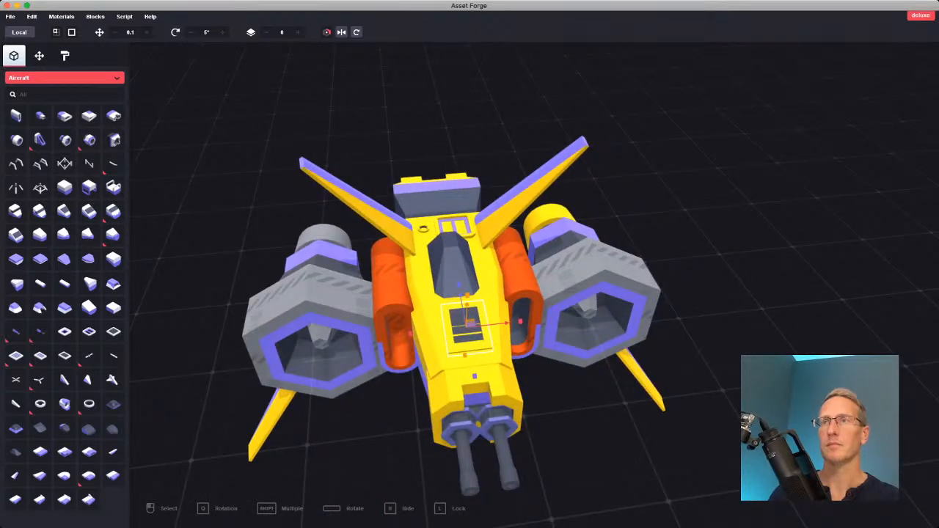
Switch to painting materials.
left_click(65, 56)
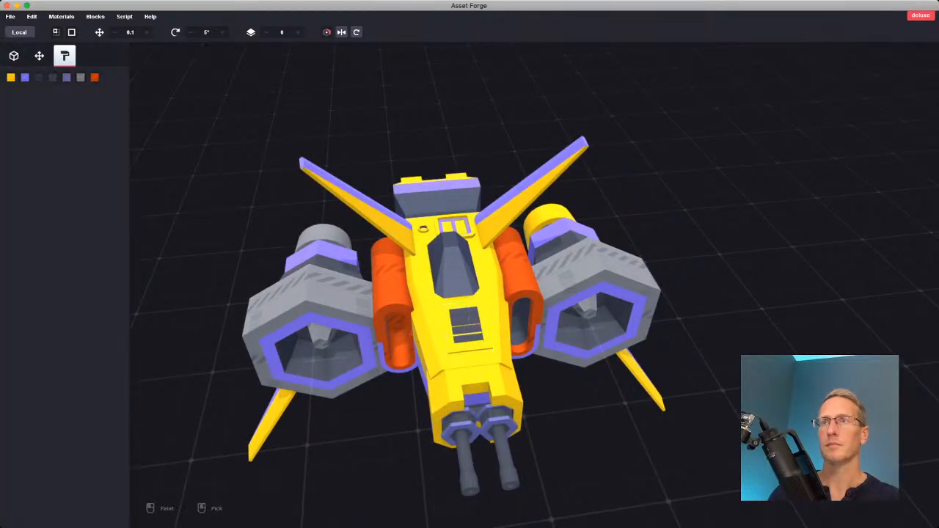
Create a new material and set its colour to near-black #181818.
left_click(63, 16)
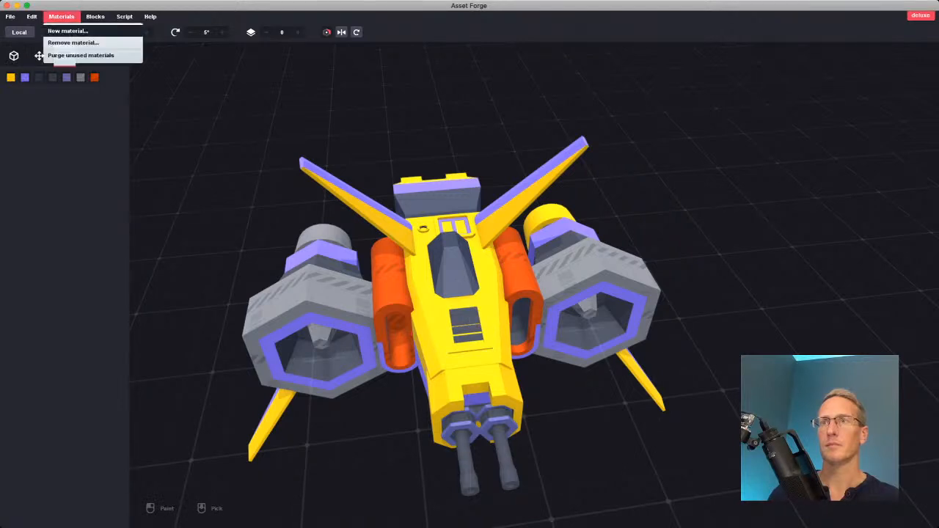
left_click(69, 31)
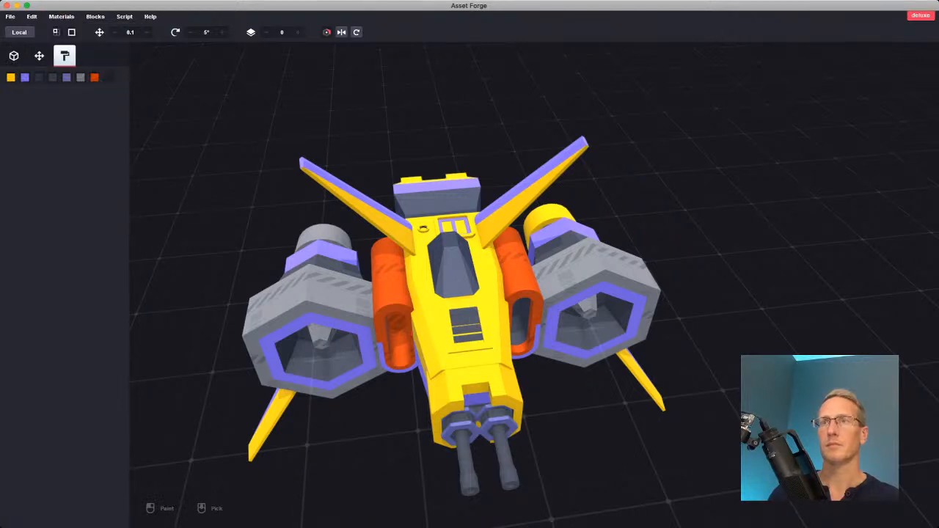
left_click(108, 77)
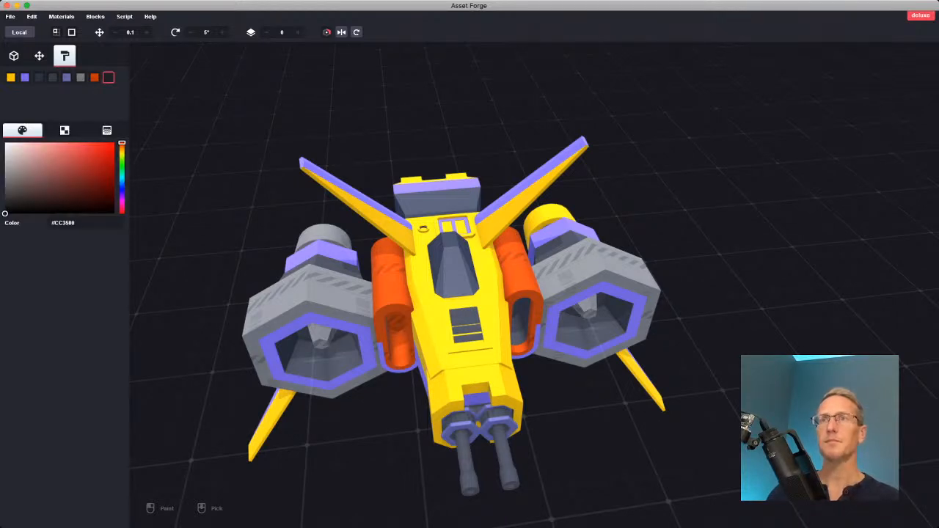
left_click(5, 199)
left_click_drag(4, 199, 4, 207)
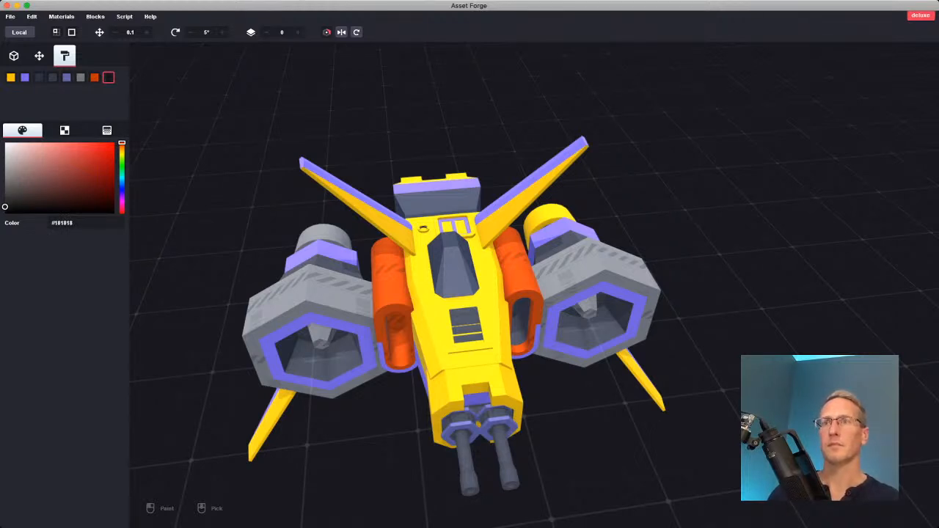
Paint the frame of the vent in front of the cockpit and the nose block with the #181818 material.
left_click(467, 343)
mouse_move(468, 344)
right_mouse_down()
mouse_move(587, 335)
mouse_move(623, 316)
mouse_move(550, 273)
mouse_move(531, 272)
mouse_move(503, 293)
mouse_move(473, 290)
mouse_move(484, 288)
right_mouse_up()
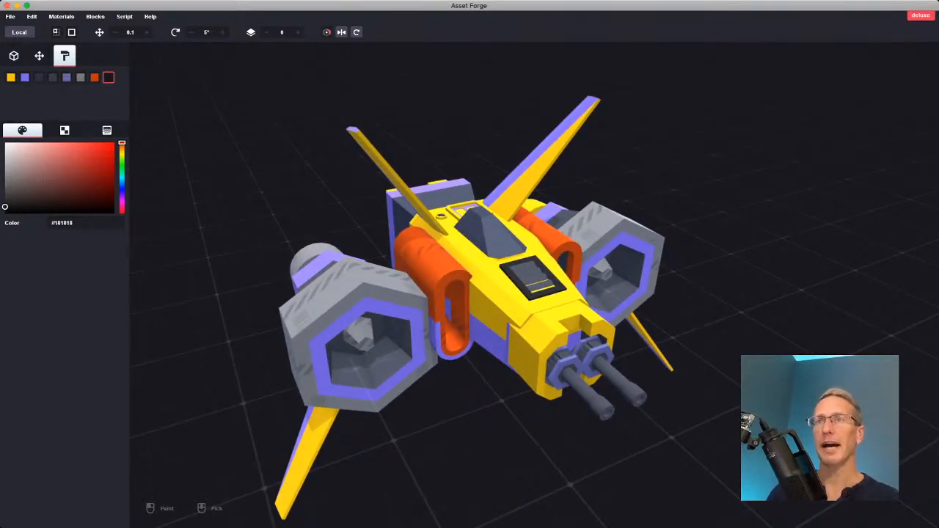
left_click(541, 334)
right_click_drag(539, 315, 540, 278)
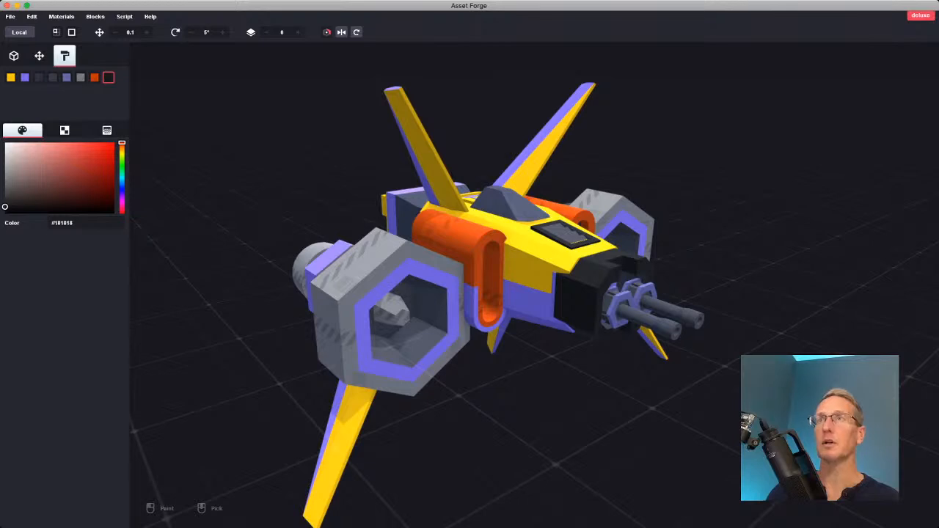
Add another new material, and change the material used on the nose block to grey #6E6E6E.
left_click(62, 16)
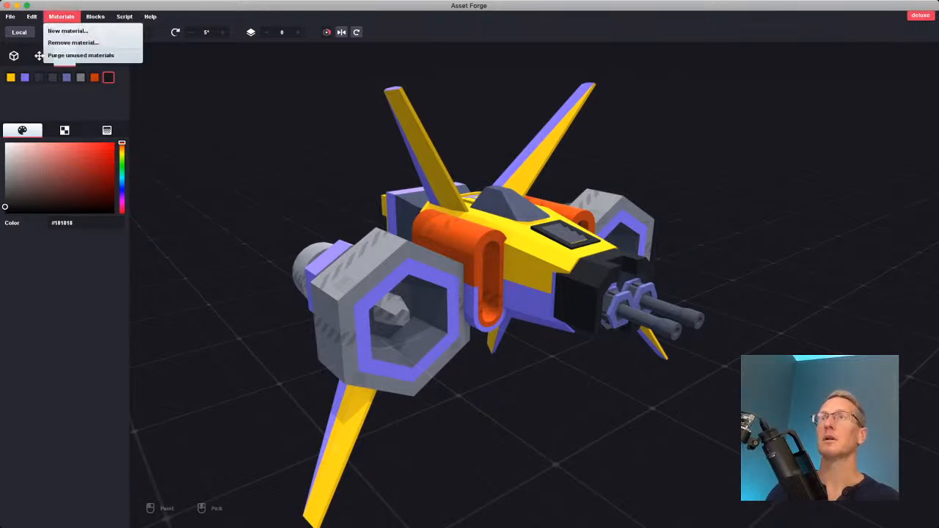
left_click(69, 32)
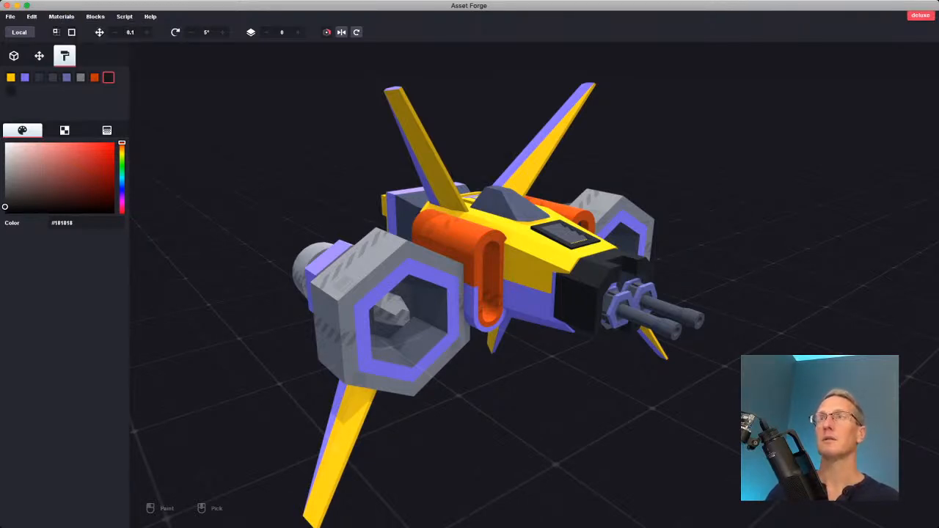
left_click_drag(5, 207, 4, 183)
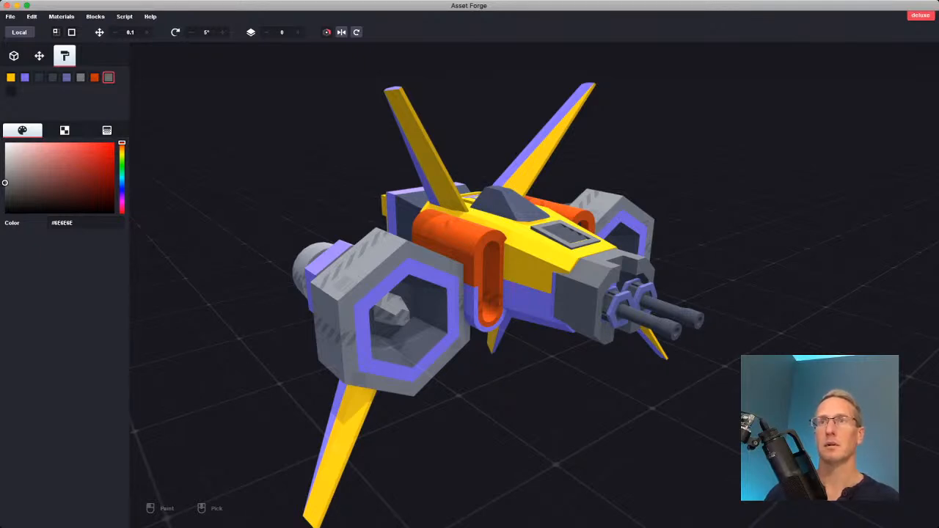
Paint the vent frame and the rear end block of the fuselage with the #181818 material.
left_click(11, 91)
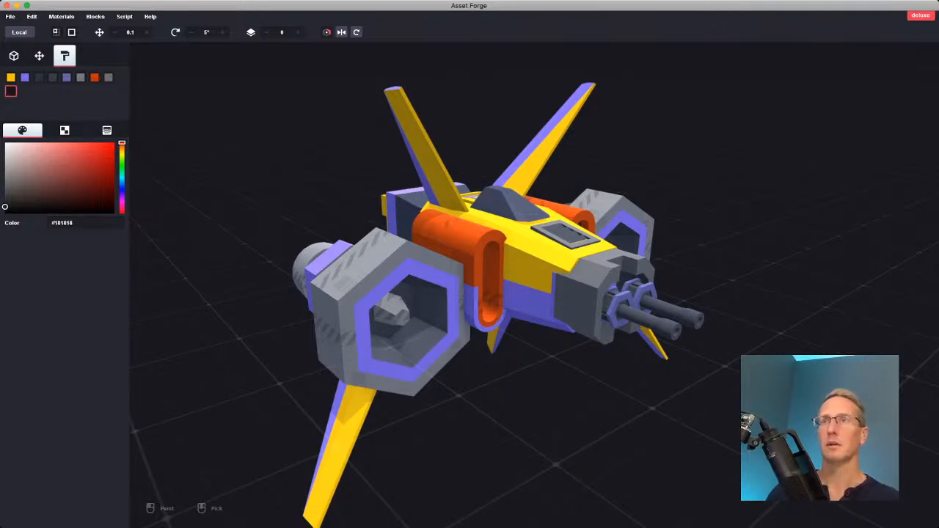
left_click(588, 242)
mouse_move(588, 242)
right_mouse_down()
mouse_move(590, 322)
mouse_move(618, 218)
mouse_move(606, 206)
mouse_move(652, 288)
mouse_move(674, 275)
mouse_move(569, 253)
mouse_move(446, 260)
mouse_move(330, 246)
mouse_move(274, 255)
right_mouse_up()
left_click(504, 239)
right_click_drag(505, 239, 477, 183)
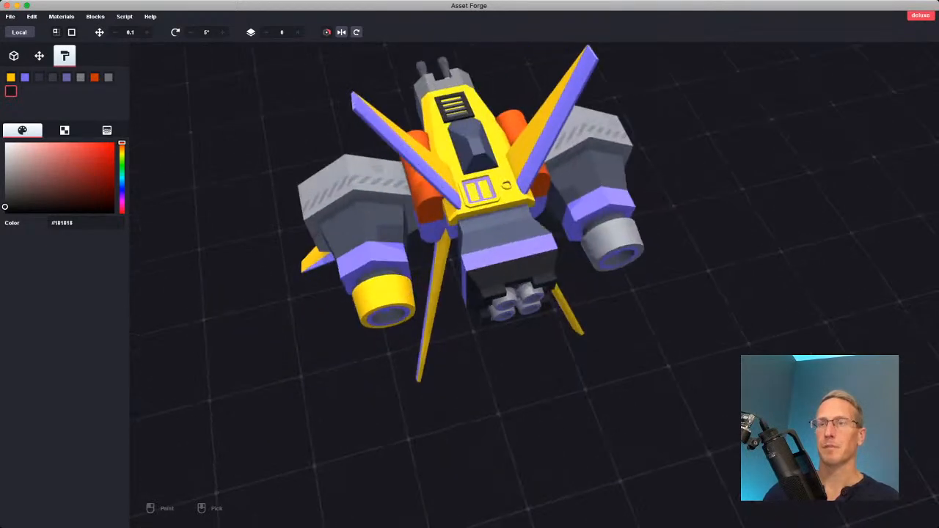
Paint the grey engine nozzle with the dark blue-grey #2E3242 material.
left_click(81, 77)
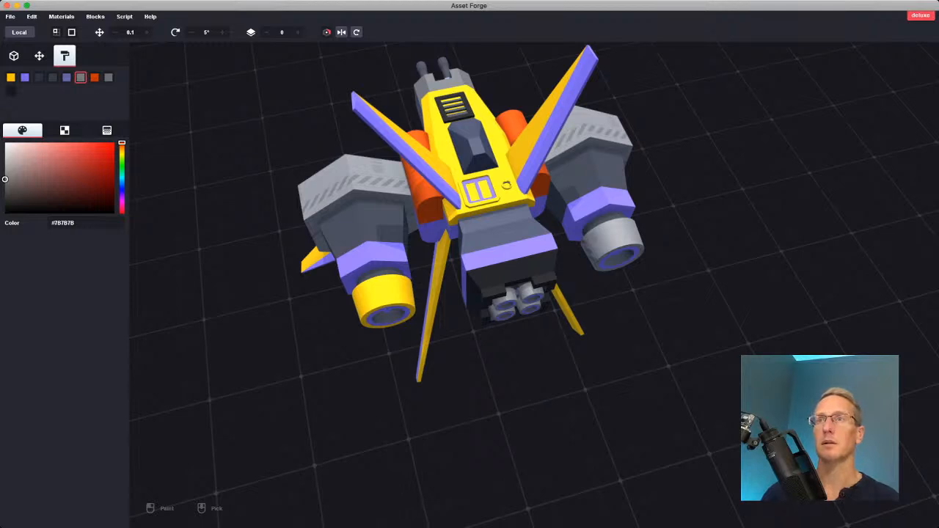
left_click(39, 77)
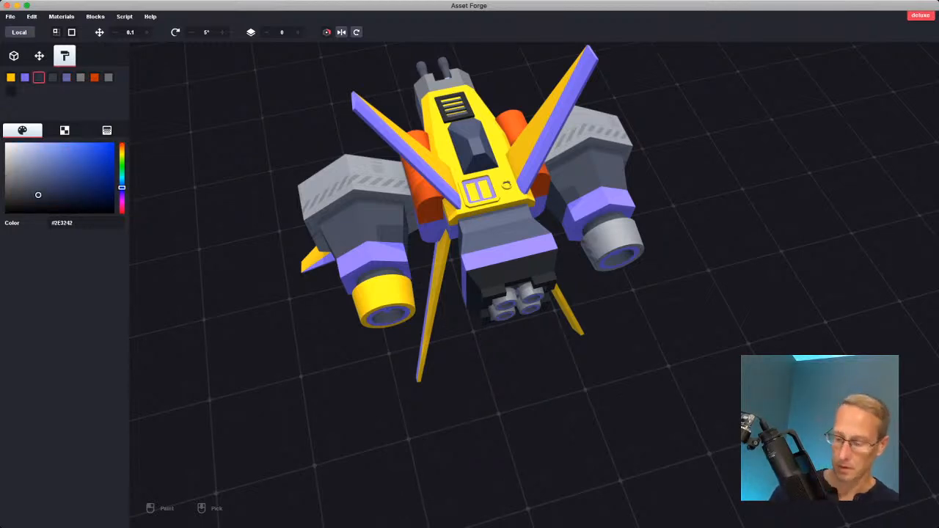
left_click(613, 244)
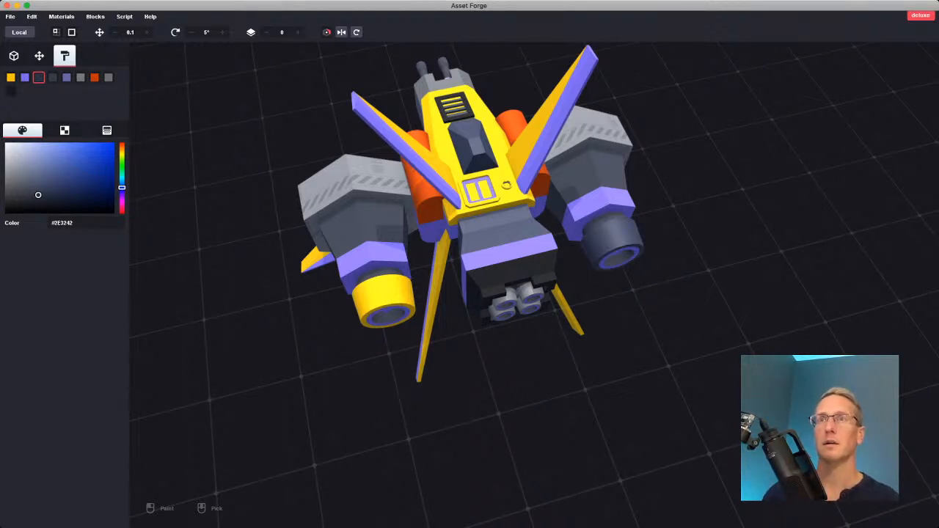
Create a new material based on the grey #787878 one and set its colour to dark grey #383838.
left_click(81, 77)
left_click(62, 16)
left_click(70, 55)
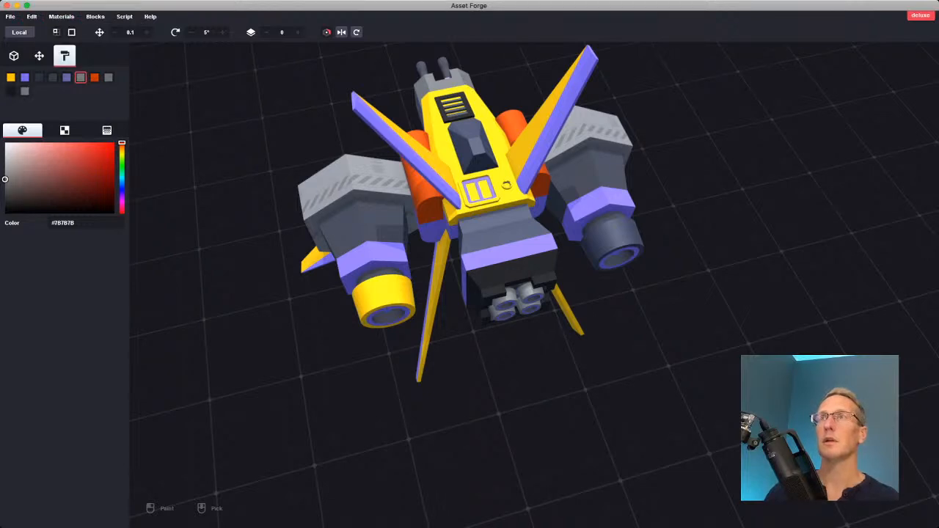
left_click(25, 91)
left_click_drag(5, 179, 4, 198)
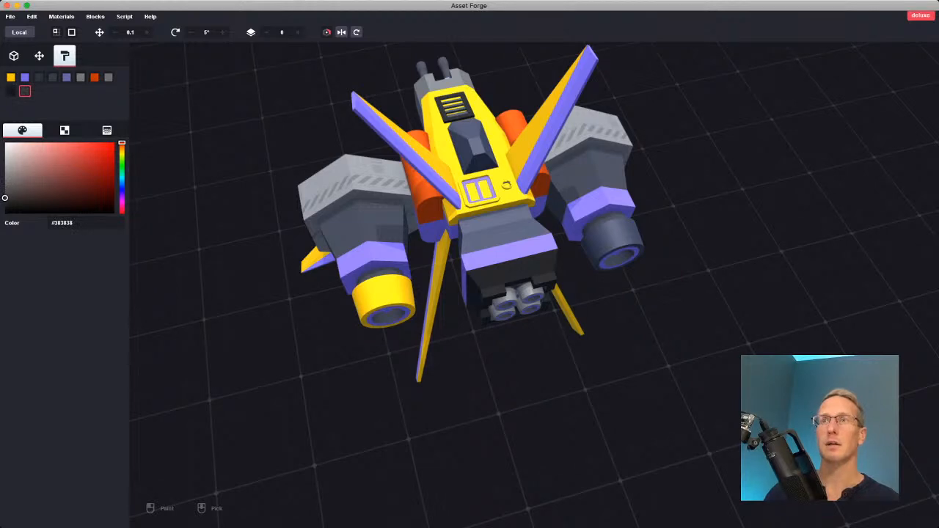
Undo the dark grey paint on the purple band of the rear fuselage.
right_click_drag(440, 249, 564, 150)
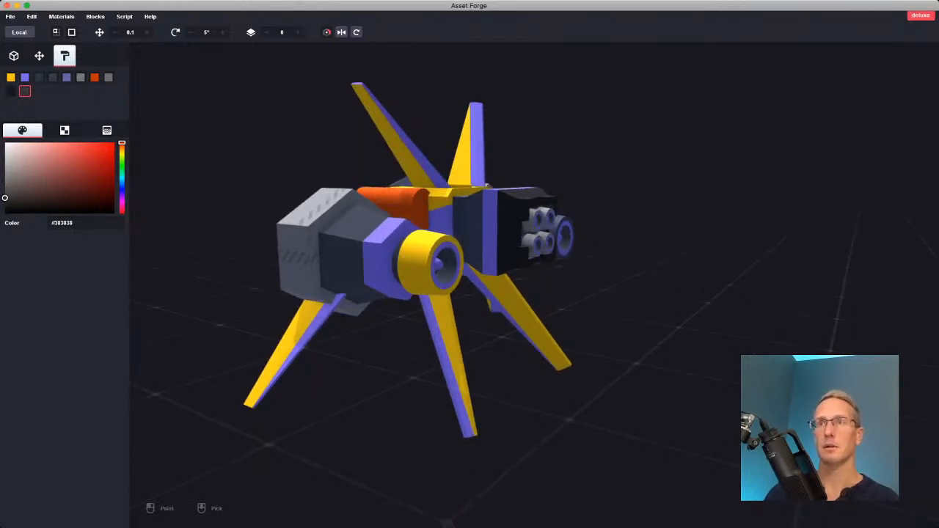
right_click_drag(440, 250, 520, 218)
right_click_drag(440, 250, 455, 334)
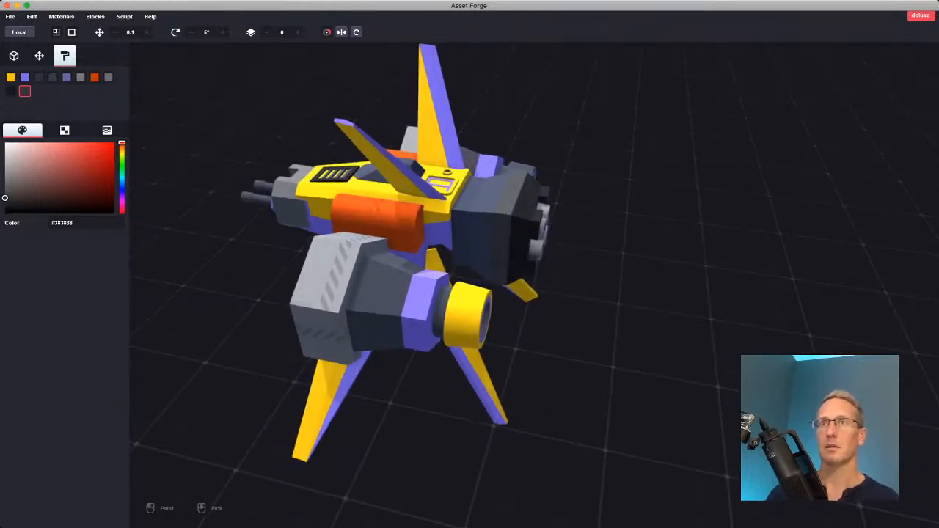
key("super+z")
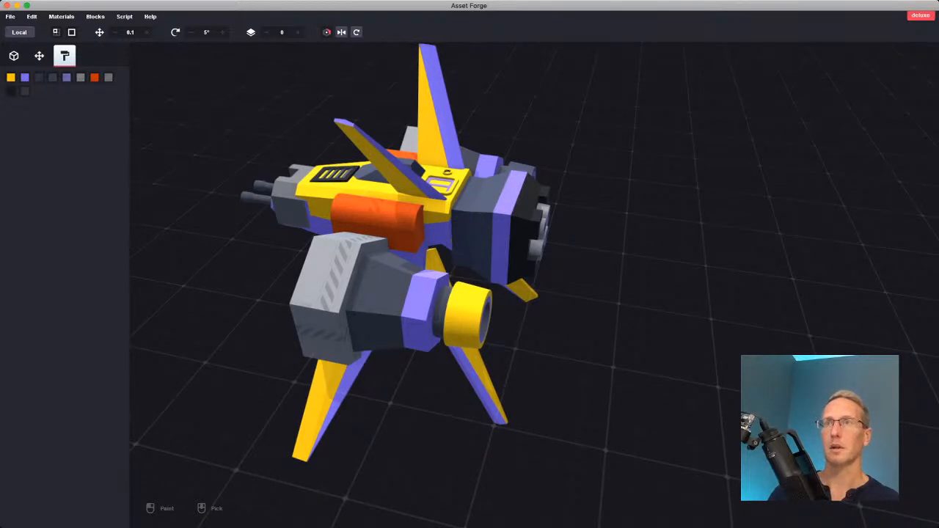
Paint the dark blue-grey engine nozzle with the dark grey #383838 material.
left_click(25, 91)
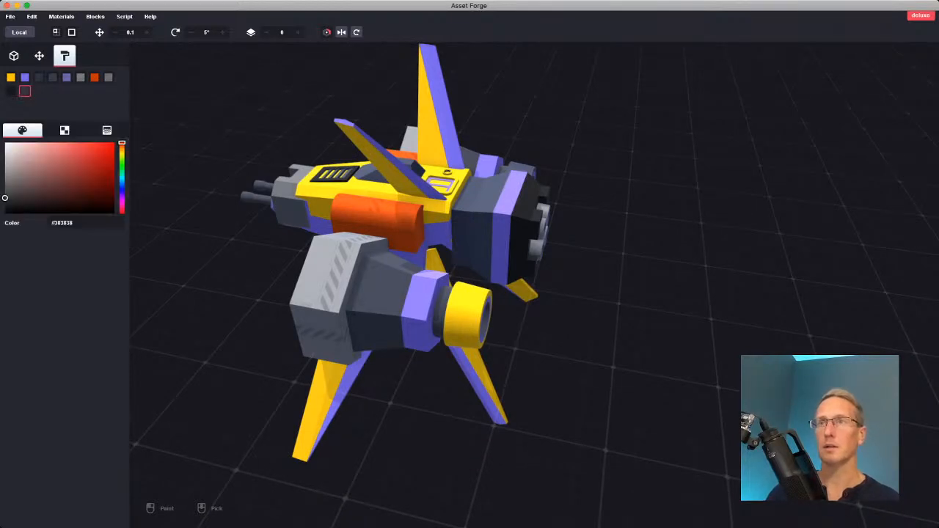
right_click_drag(498, 279, 345, 330)
left_click(609, 316)
mouse_move(610, 317)
right_mouse_down()
mouse_move(459, 348)
mouse_move(597, 330)
mouse_move(664, 306)
right_mouse_up()
key("Escape")
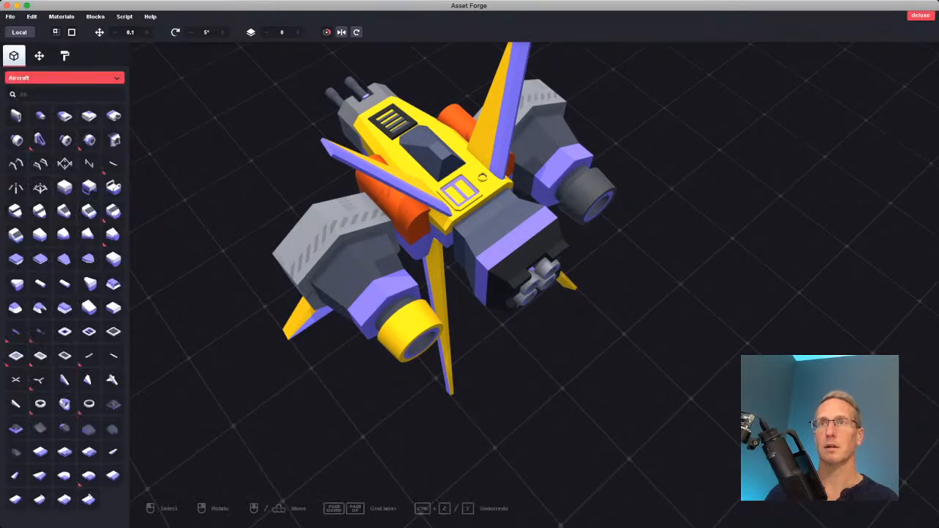
left_click(354, 266)
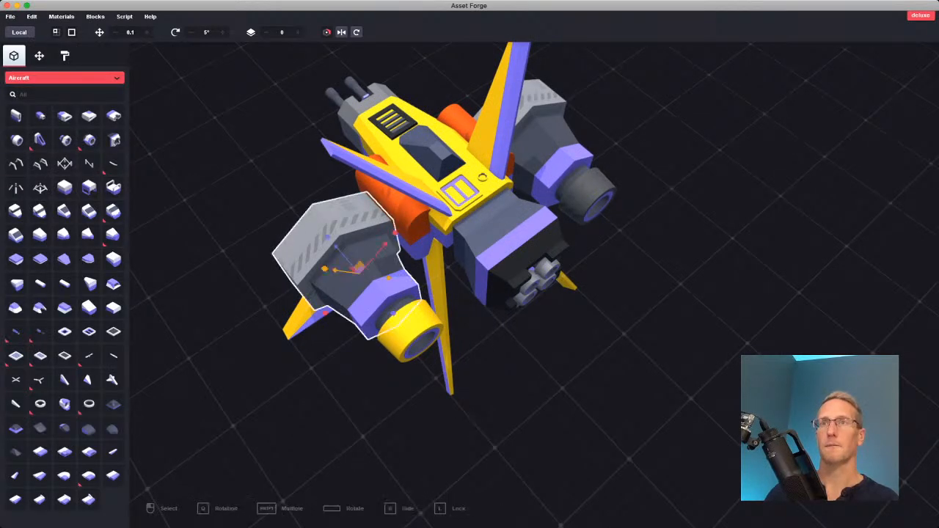
left_click(407, 326)
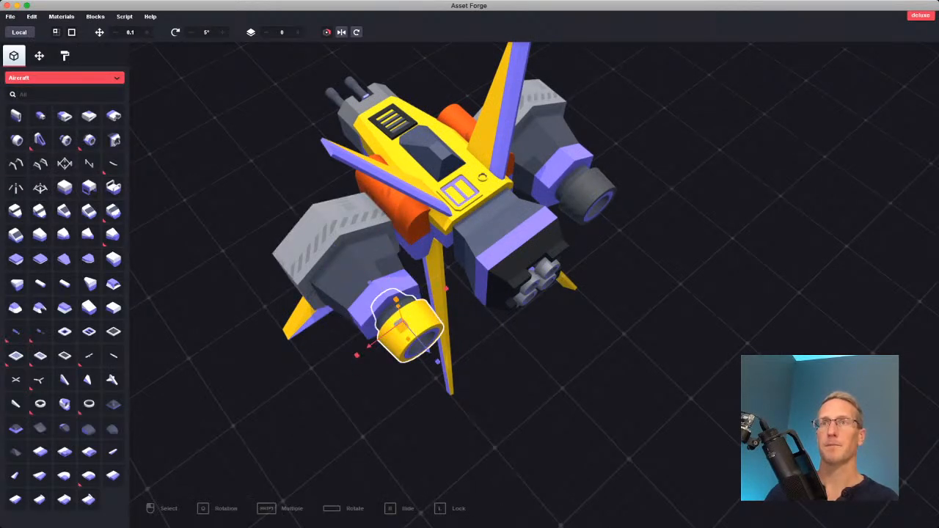
key("3")
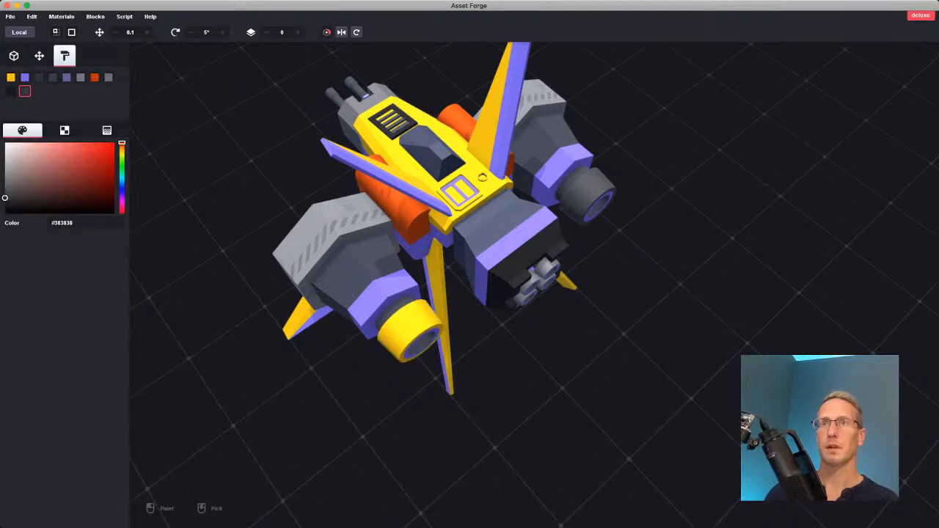
right_click_drag(513, 330, 576, 227)
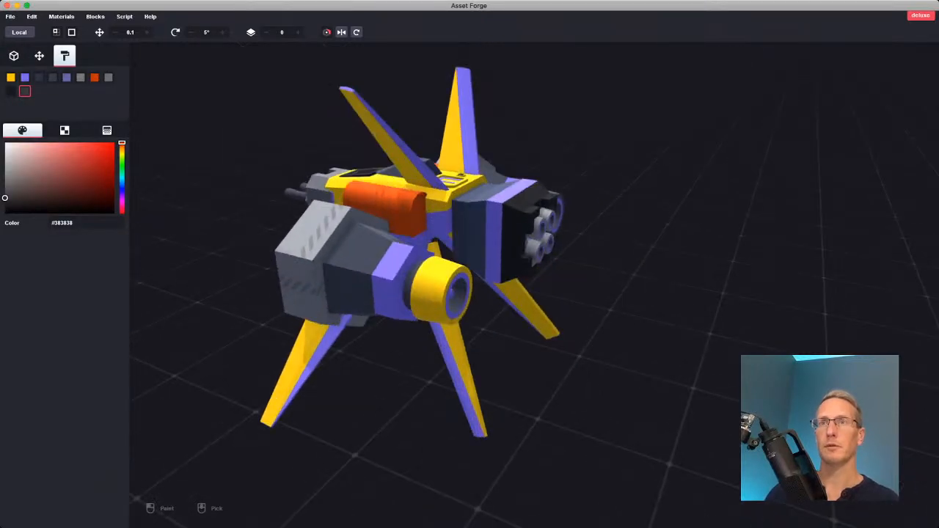
Place a copy of the dark grey nozzle beside the ship and delete the yellow nozzle from the other engine.
key("1")
left_click(441, 289)
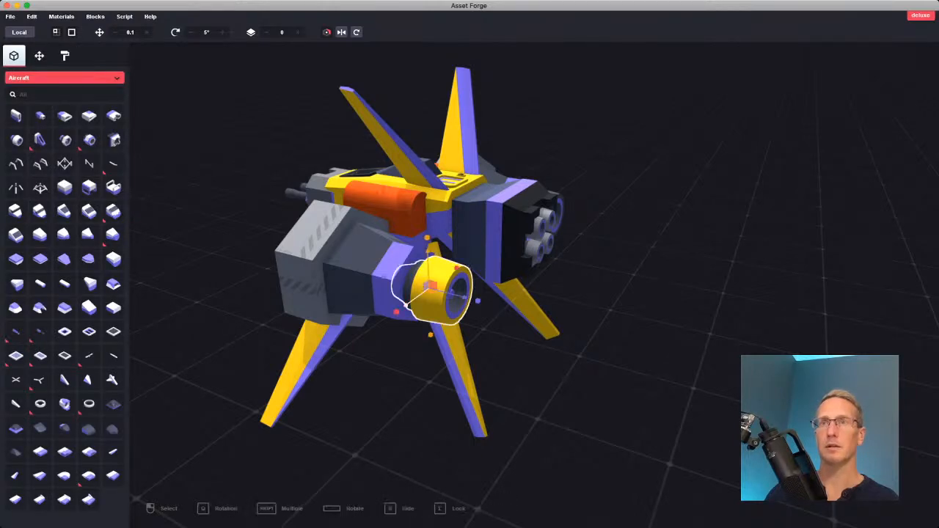
left_click_drag(462, 297, 689, 356)
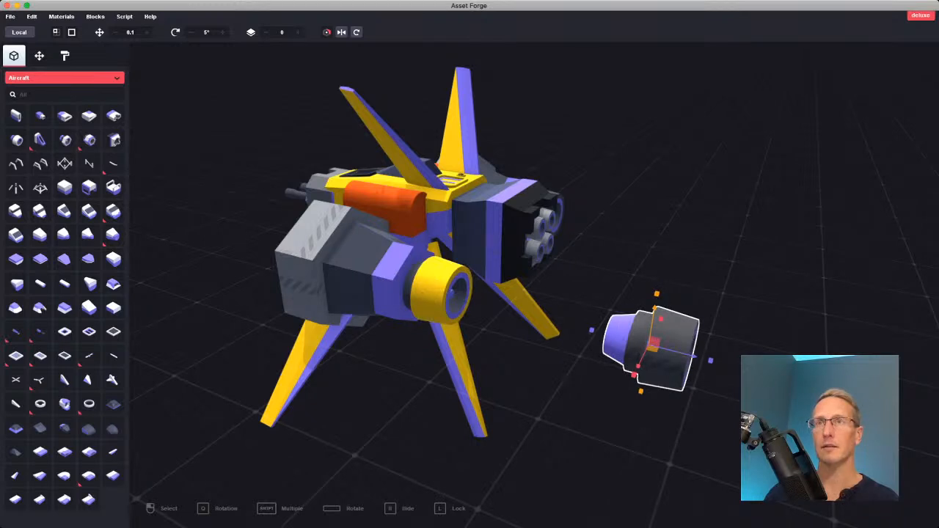
left_click(441, 290)
key("Delete")
Move the copied dark grey nozzle onto the engine without a nozzle, and shift it 0.2 backwards out of the housing.
left_click(651, 345)
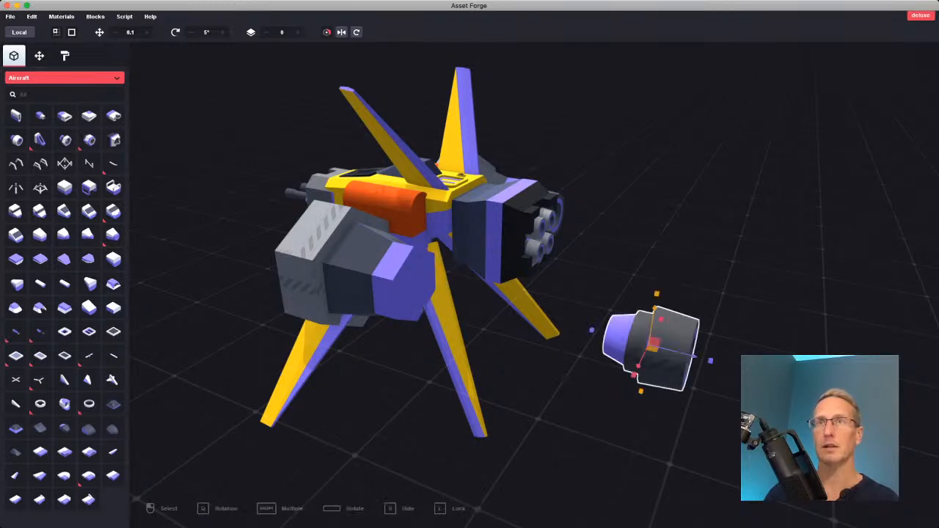
left_click_drag(650, 345, 410, 284)
right_click_drag(410, 285, 461, 377)
left_click(554, 352)
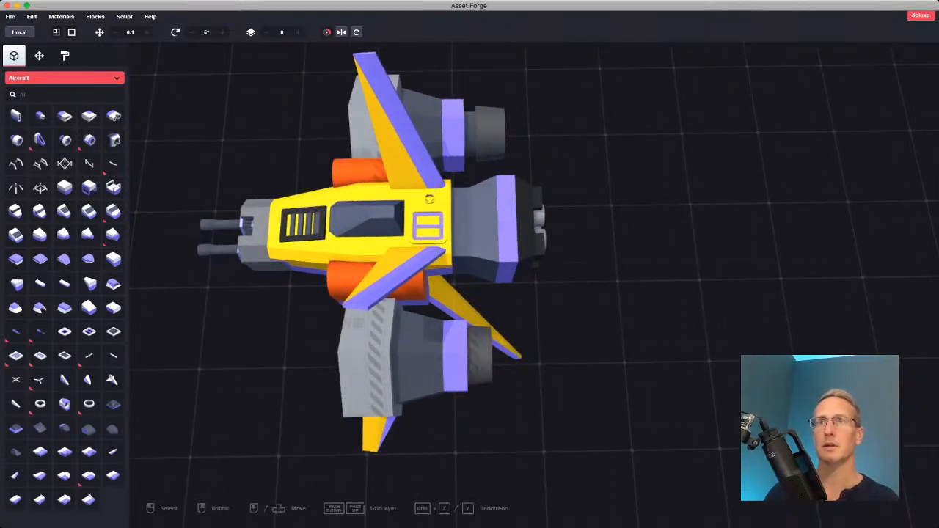
left_click(481, 357)
left_click_drag(500, 354, 521, 355)
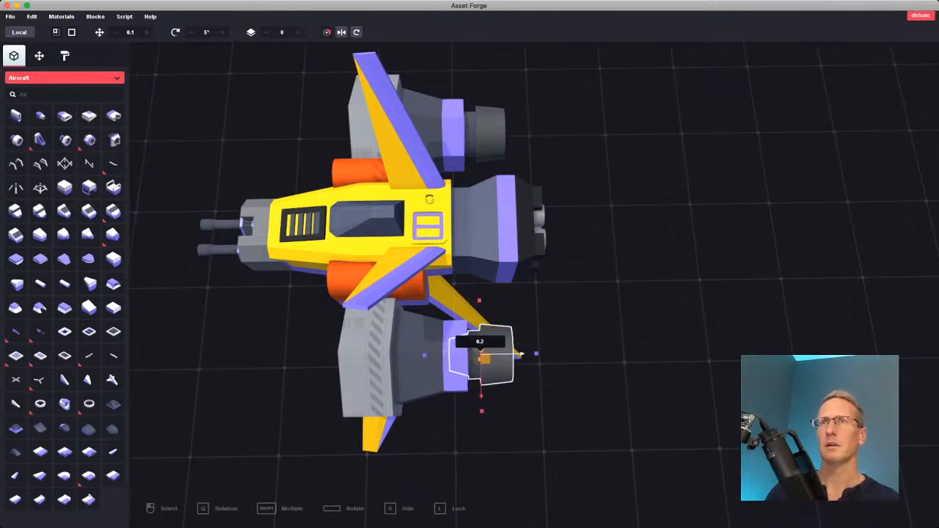
left_click(557, 358)
Save the spaceship model to its current file.
right_click_drag(558, 358, 396, 316)
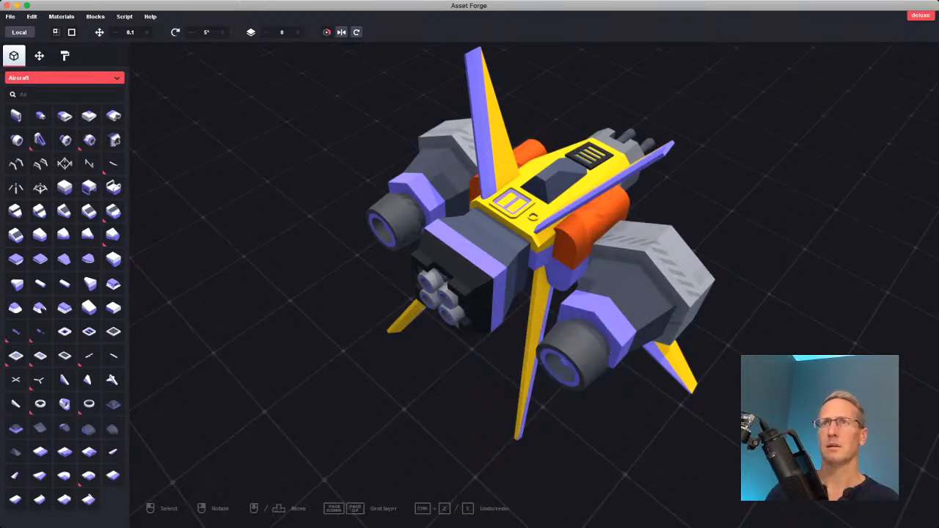
right_click_drag(562, 361, 846, 332)
scroll(484, 308, "down", 5)
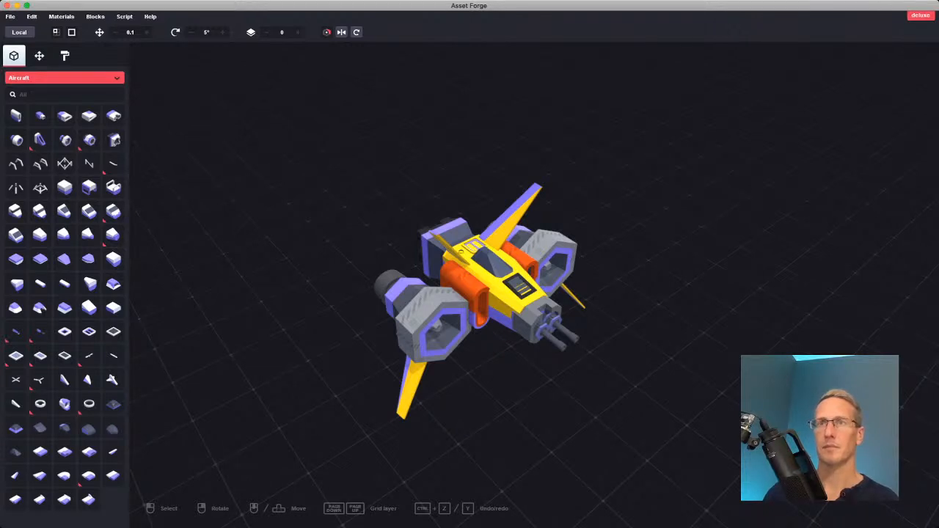
right_click_drag(470, 294, 521, 264)
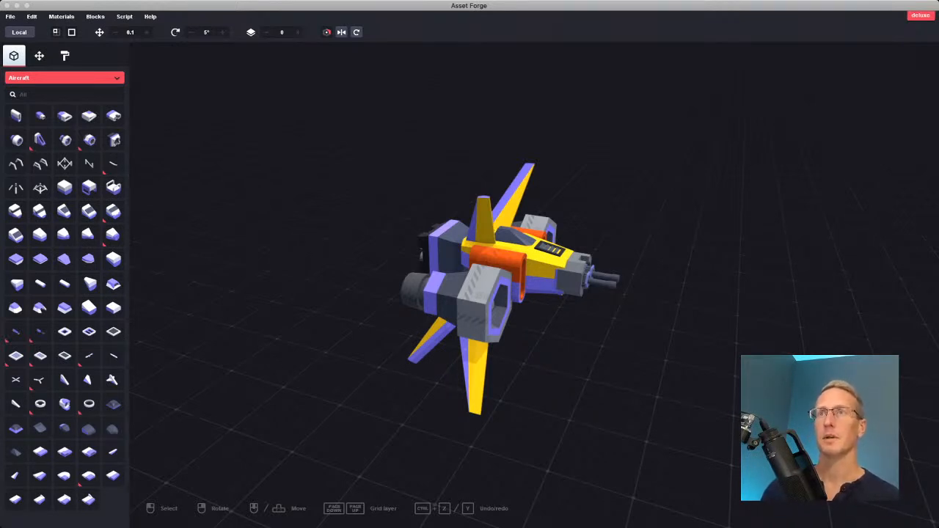
key("super+s")
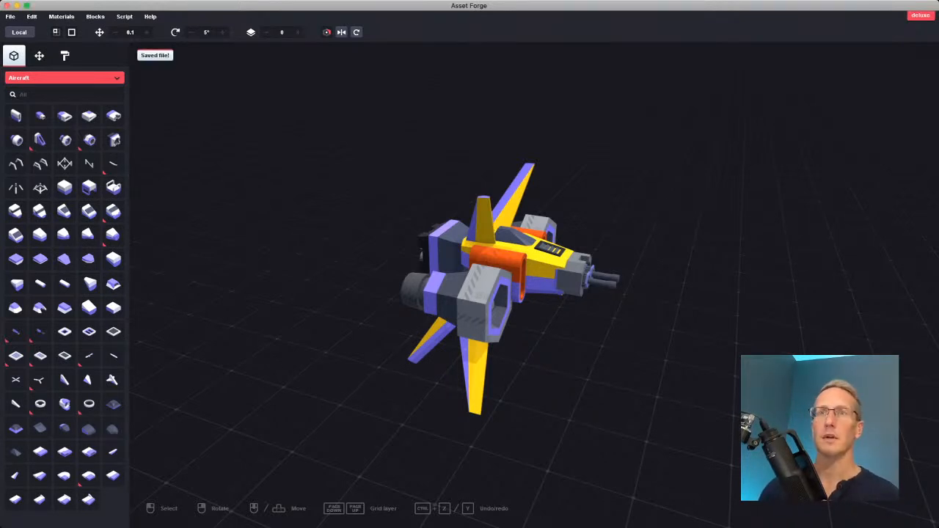
Export the spaceship model with the Unity preset in FBX format, with textures, Y up and scale 100.
left_click(10, 16)
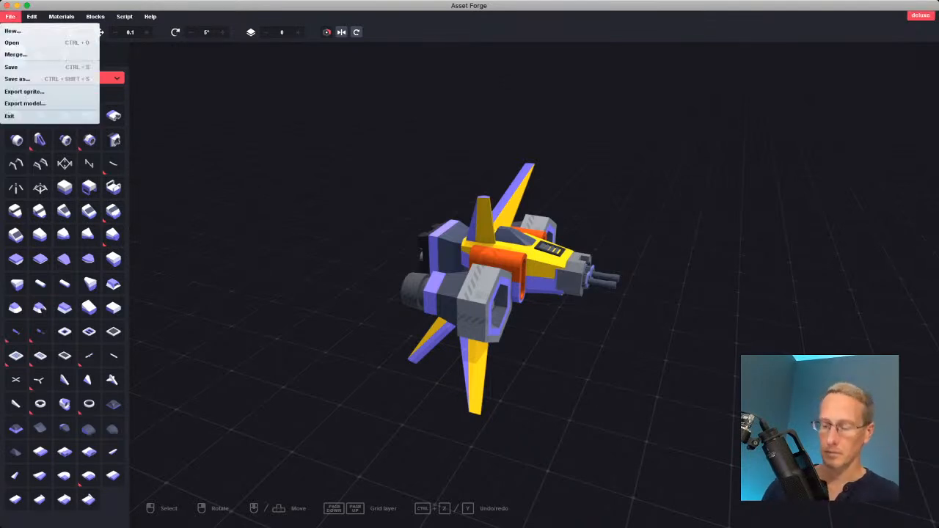
left_click(24, 103)
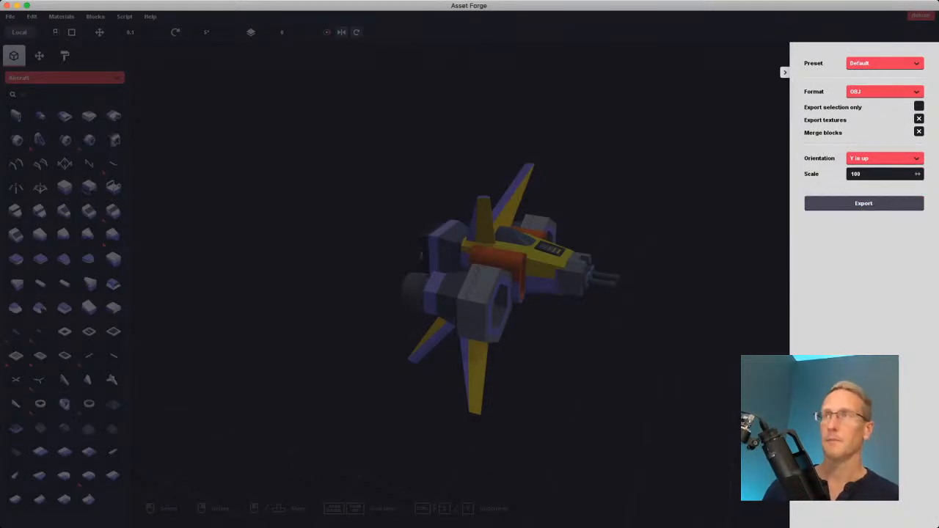
left_click(885, 91)
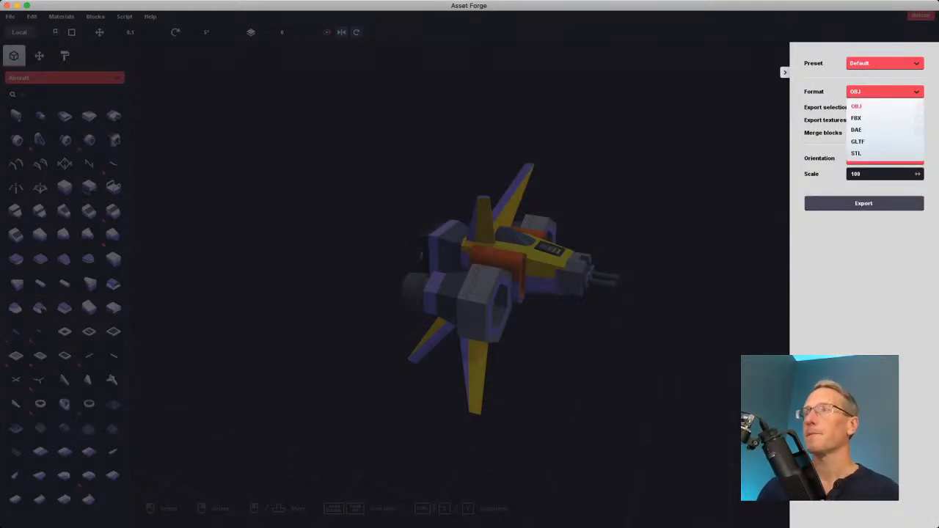
left_click(885, 63)
left_click(885, 63)
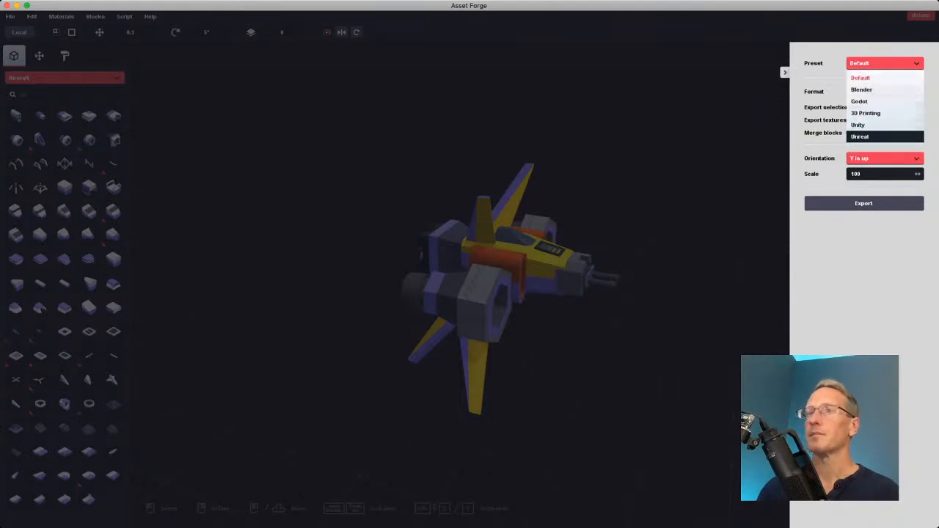
left_click(877, 124)
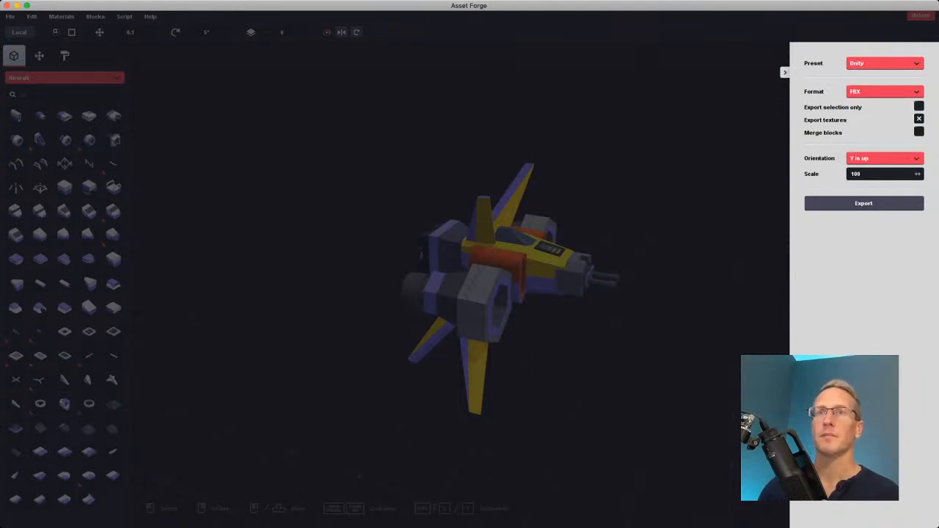
left_click(864, 203)
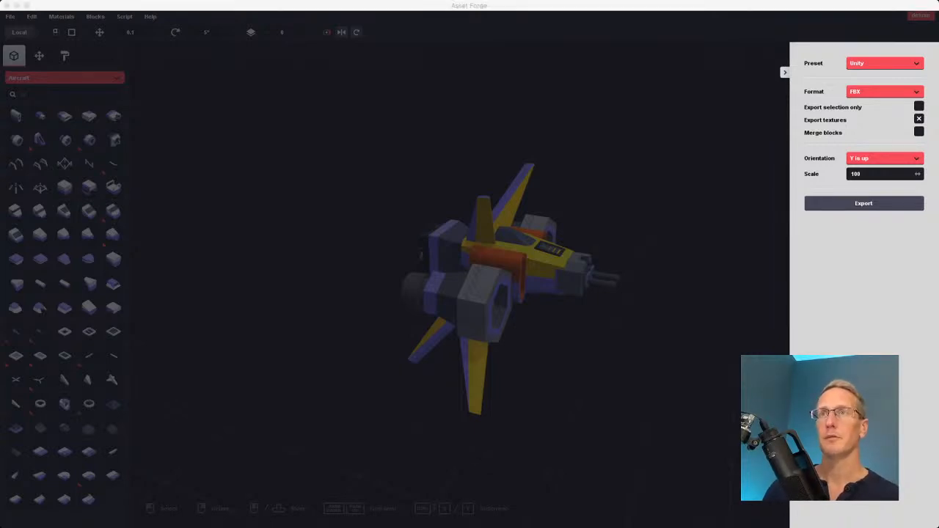
Switch to Unity and create a folder named Models in the project's Assets.
key("super+Tab")
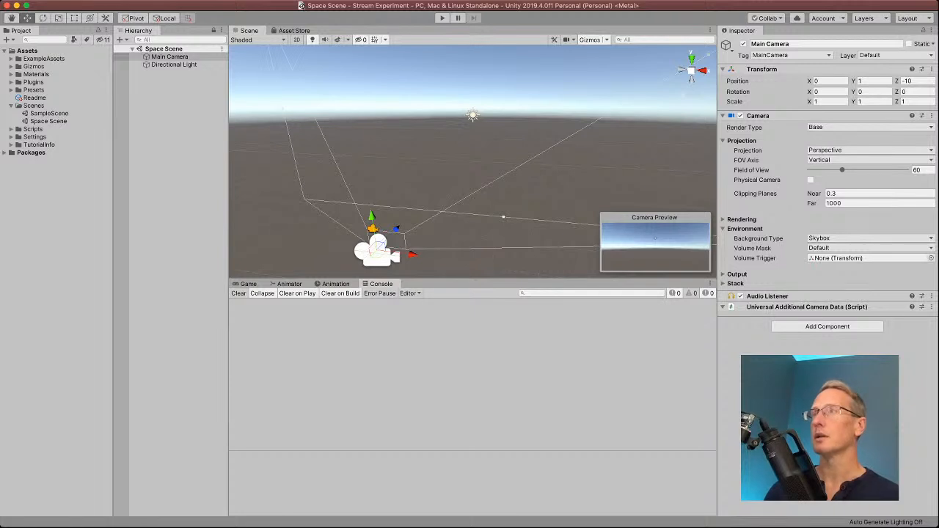
left_click(11, 106)
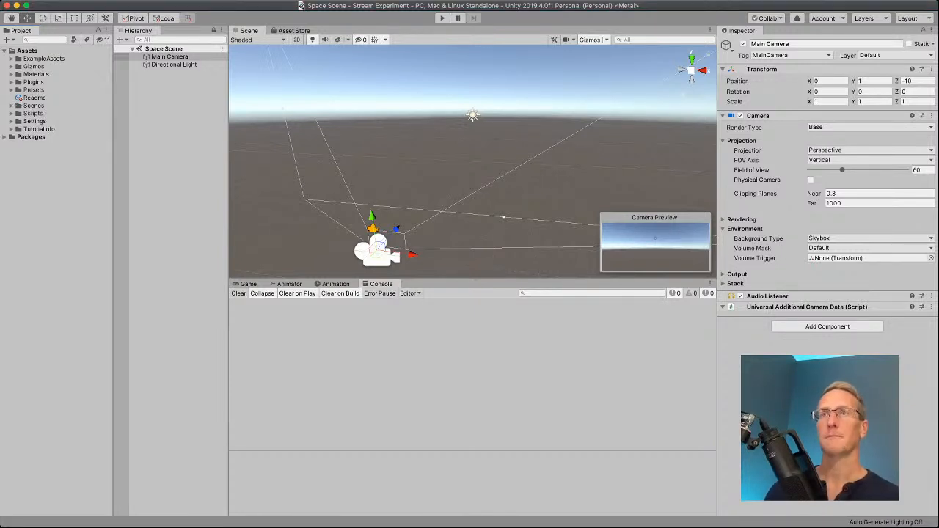
left_click(162, 49)
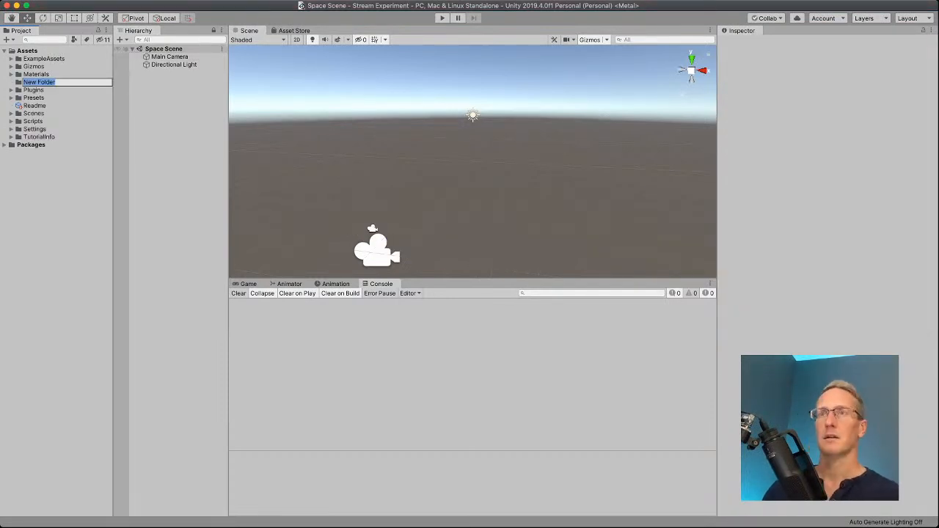
type("Models")
key("Return")
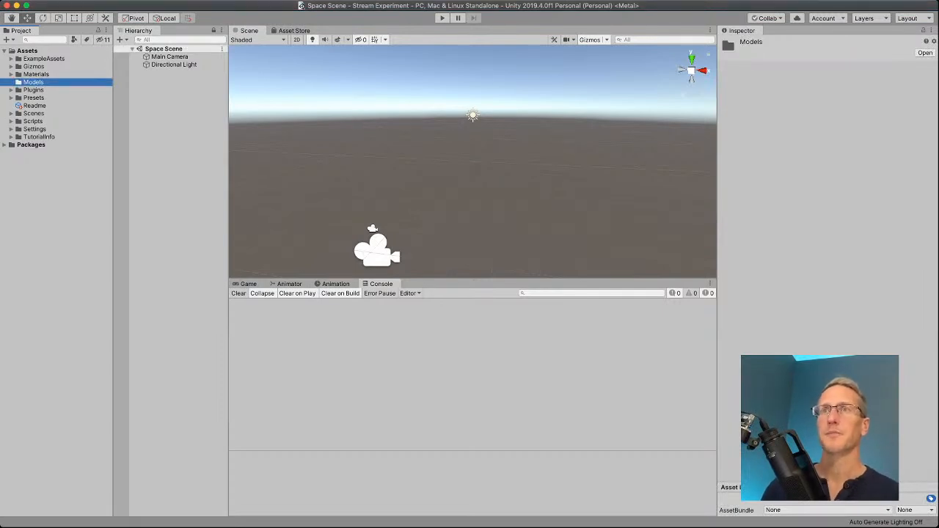
Import the exported fighter model from its file location into the project's Models folder.
key("super+Tab")
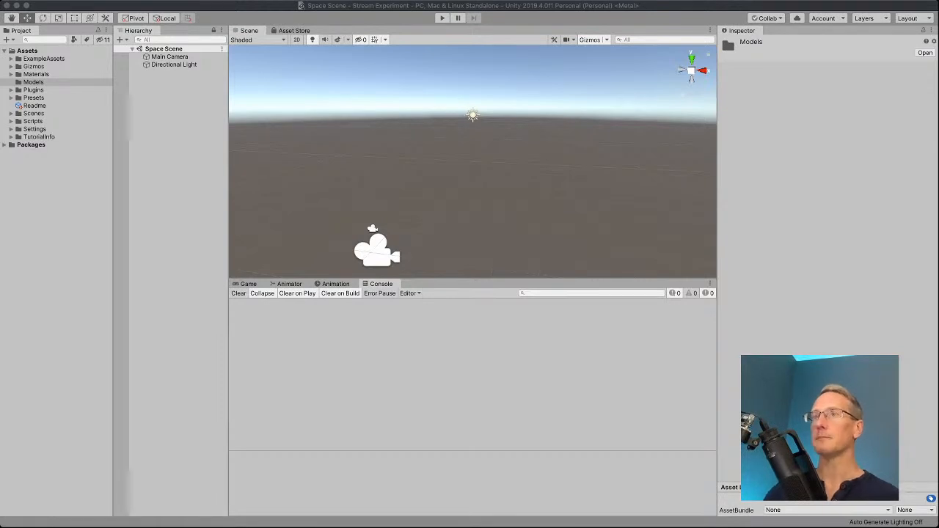
left_click_drag(125, 118, 55, 86)
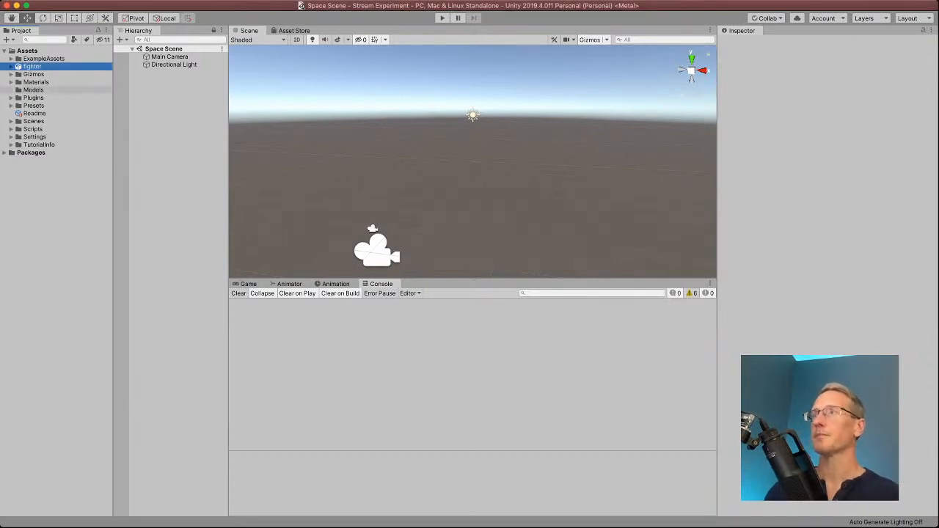
left_click(11, 82)
Add the fighter model to the Space Scene at position 0, 0, 0 and frame it together with the camera.
left_click_drag(38, 90, 331, 188)
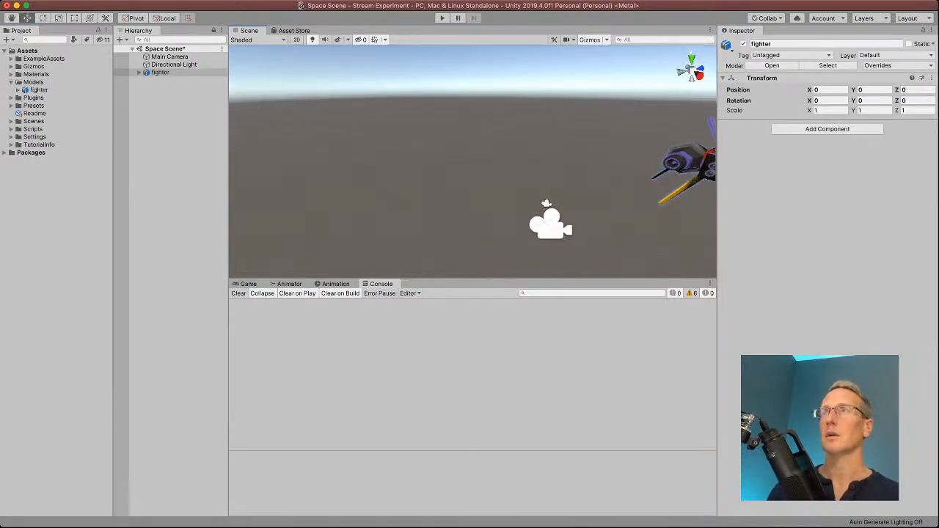
scroll(472, 161, "down", 6)
left_click_drag(492, 176, 467, 157, "alt")
key("f")
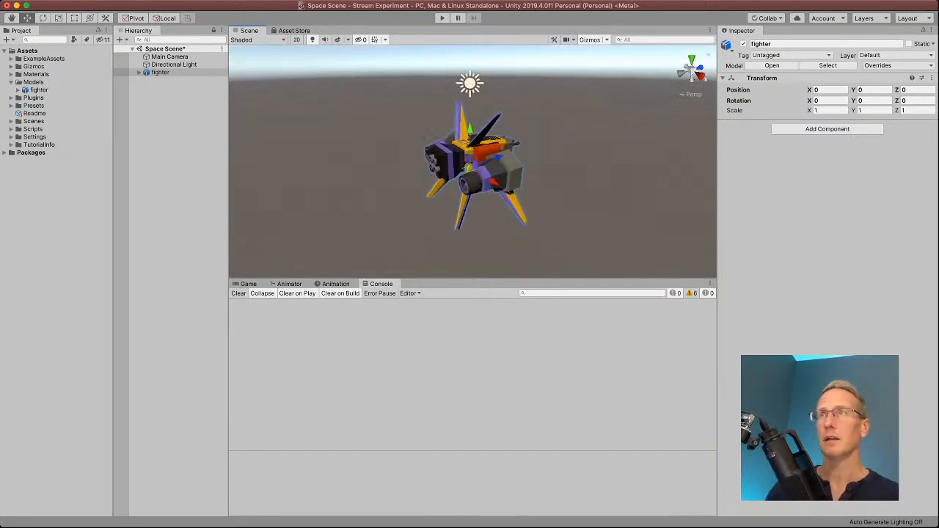
right_click_drag(469, 157, 514, 173)
scroll(500, 155, "down", 5)
scroll(513, 173, "down", 5)
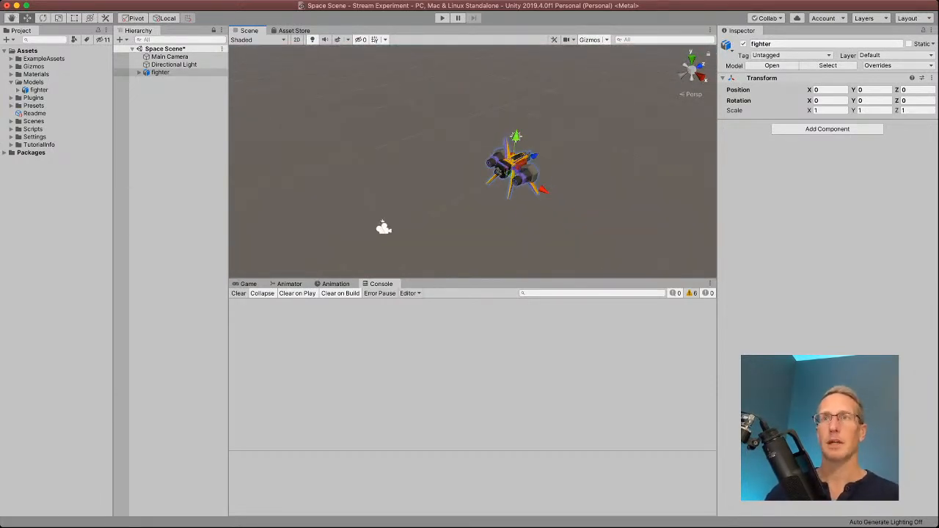
Rotate the fighter about its vertical axis to a Y rotation of about 138°.
left_click(384, 229)
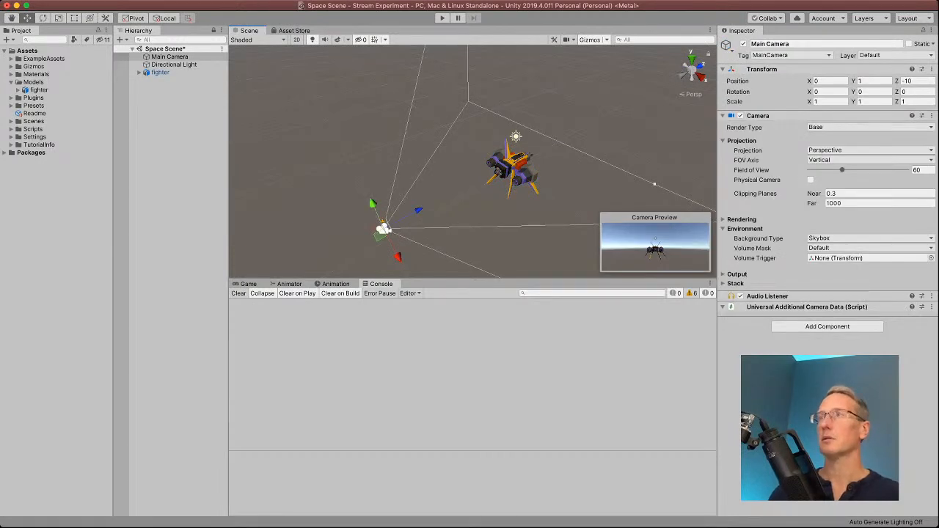
left_click(515, 164)
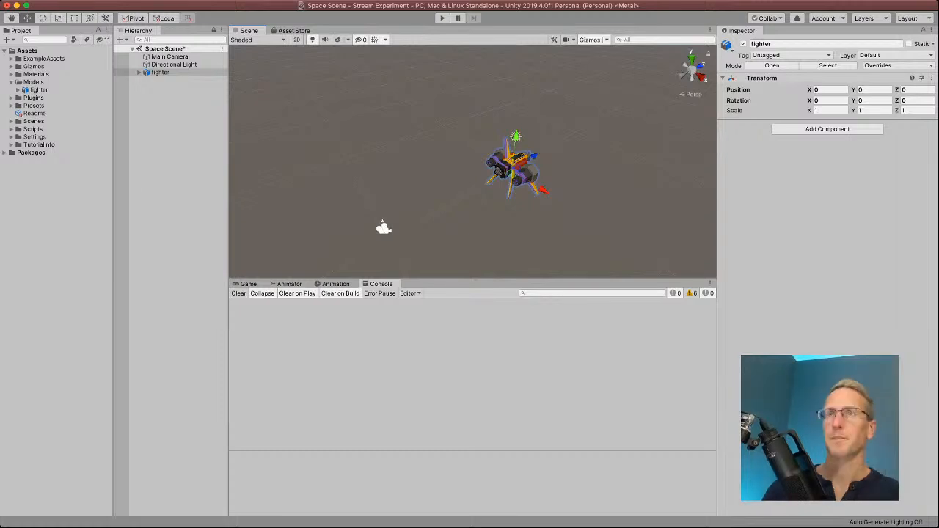
key("e")
left_click_drag(529, 196, 355, 202)
right_click_drag(354, 202, 425, 189)
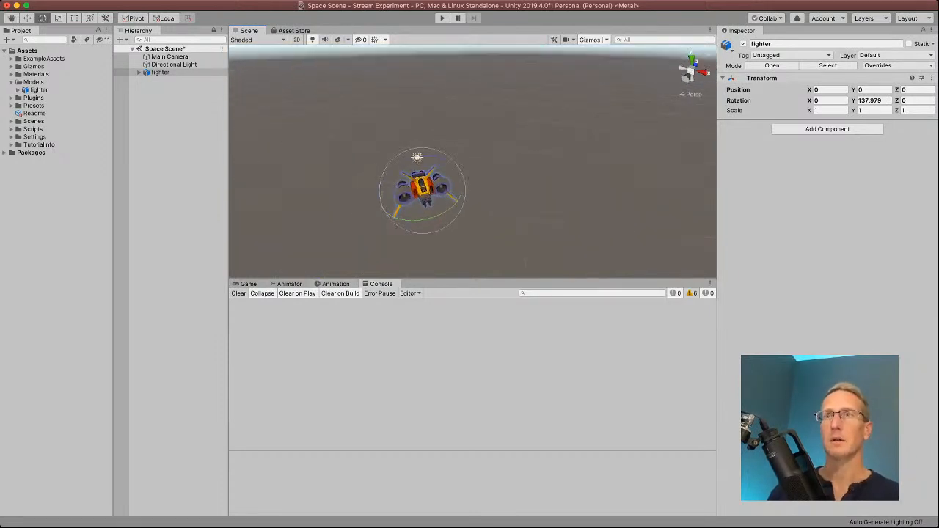
Show the Game view, tilt the Main Camera about 43.6° downward and move it to about Y 4.06, Z -4.36 above the fighter.
left_click(248, 284)
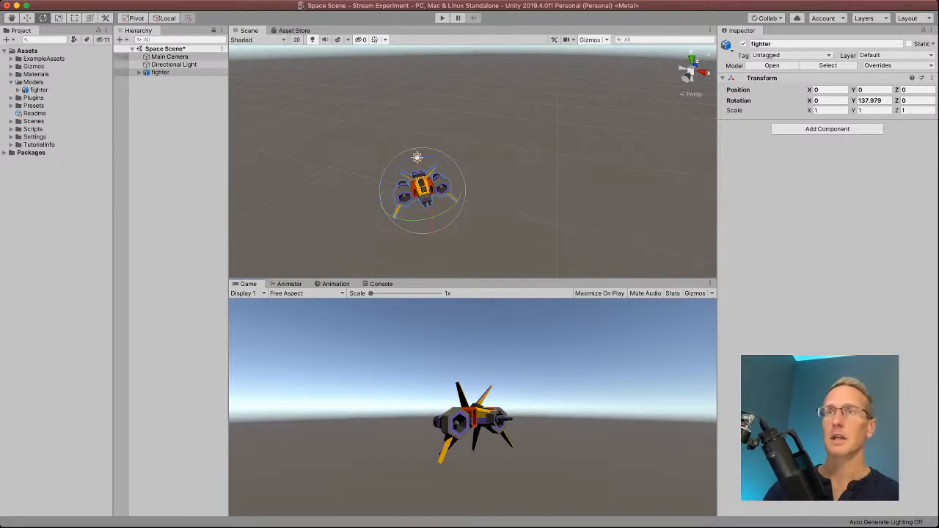
left_click(170, 57)
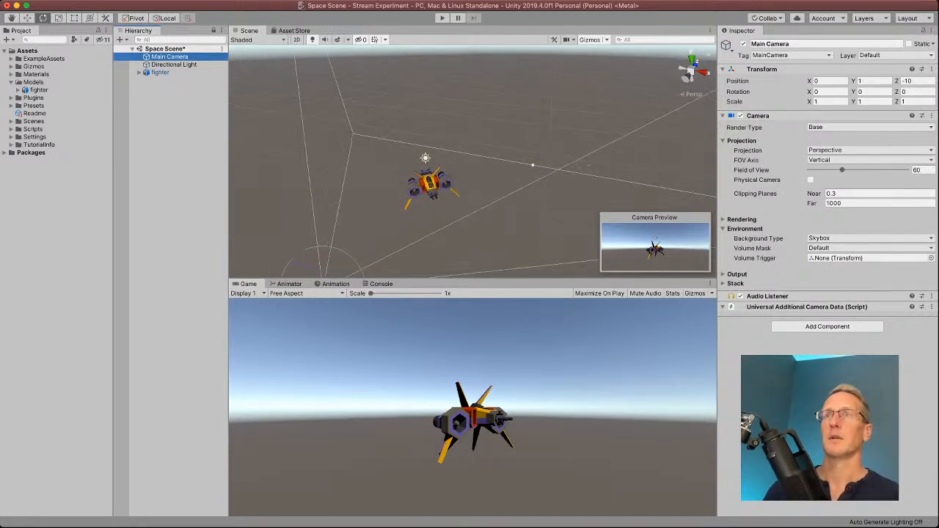
scroll(473, 162, "down", 3)
left_click_drag(335, 252, 346, 216)
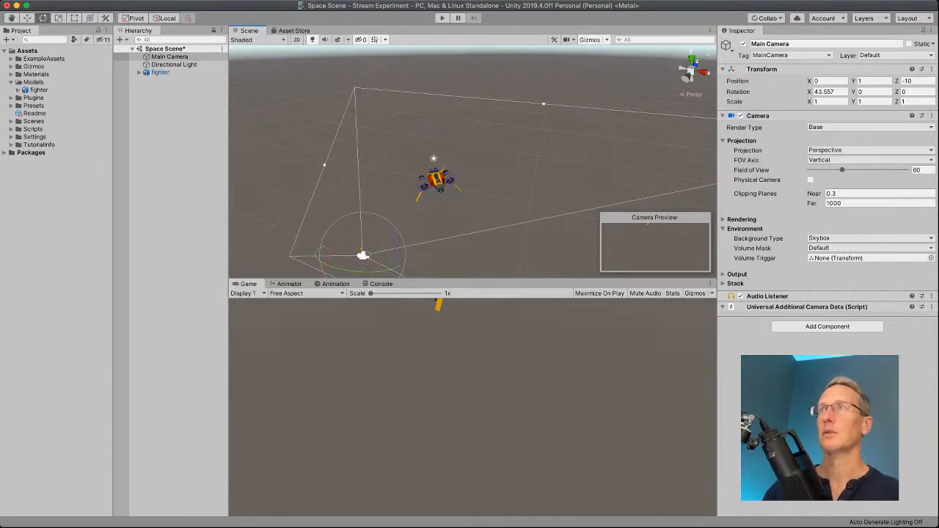
key("w")
left_click_drag(363, 251, 345, 152)
right_click_drag(346, 152, 252, 89)
left_click_drag(486, 212, 529, 246)
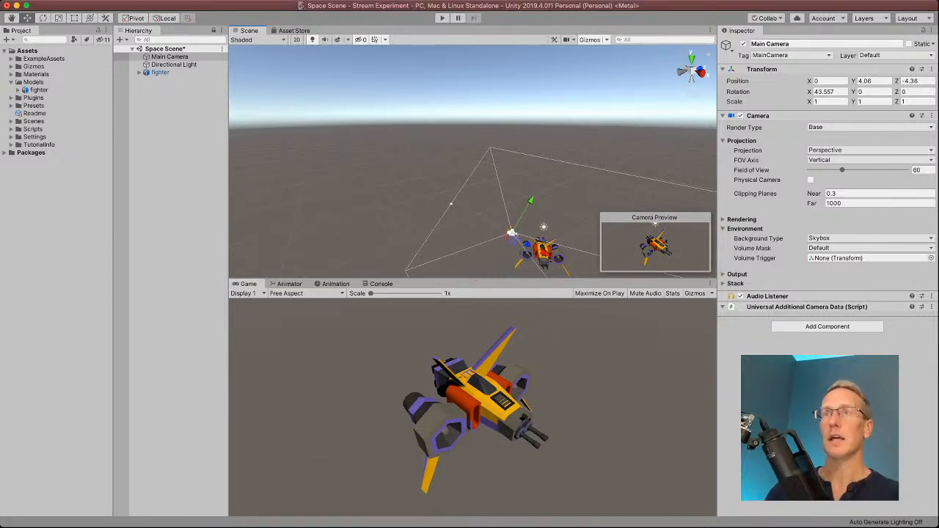
Lower the Directional Light's intensity to 0.03.
left_click(173, 147)
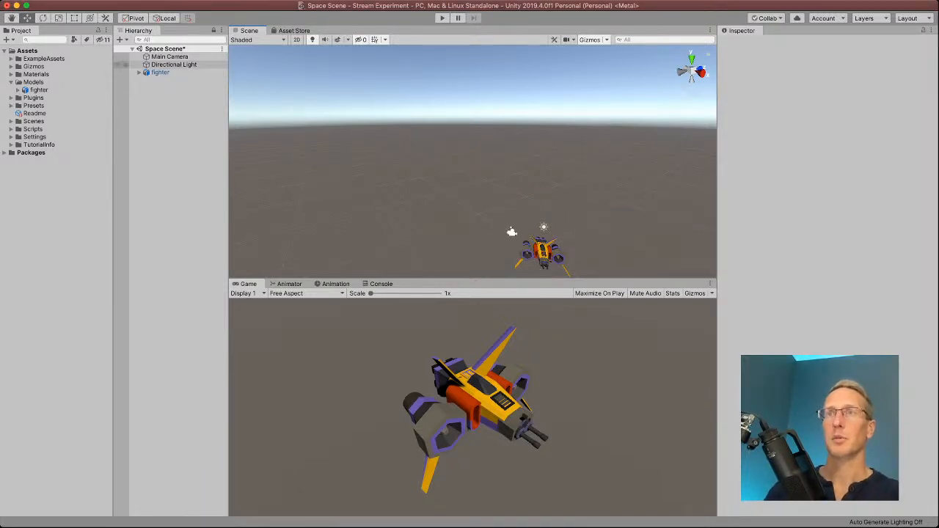
left_click(174, 65)
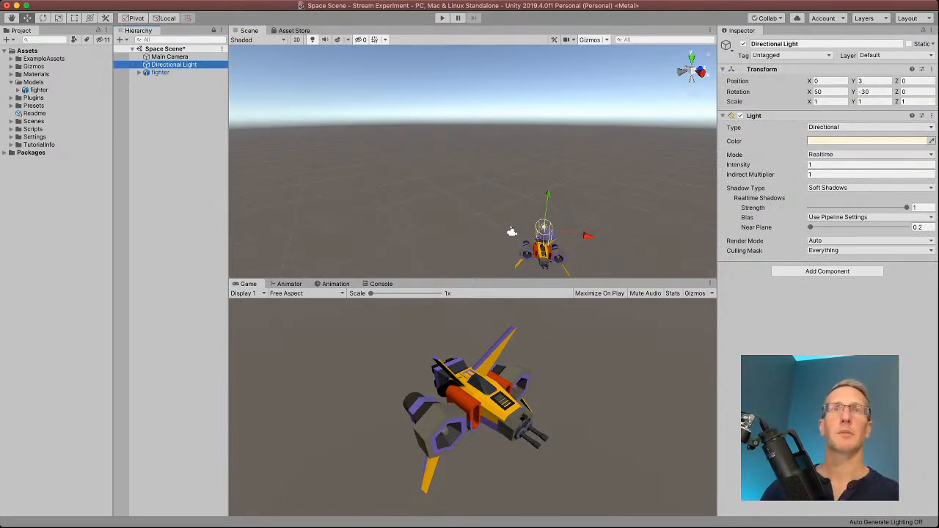
left_click_drag(741, 165, 718, 165)
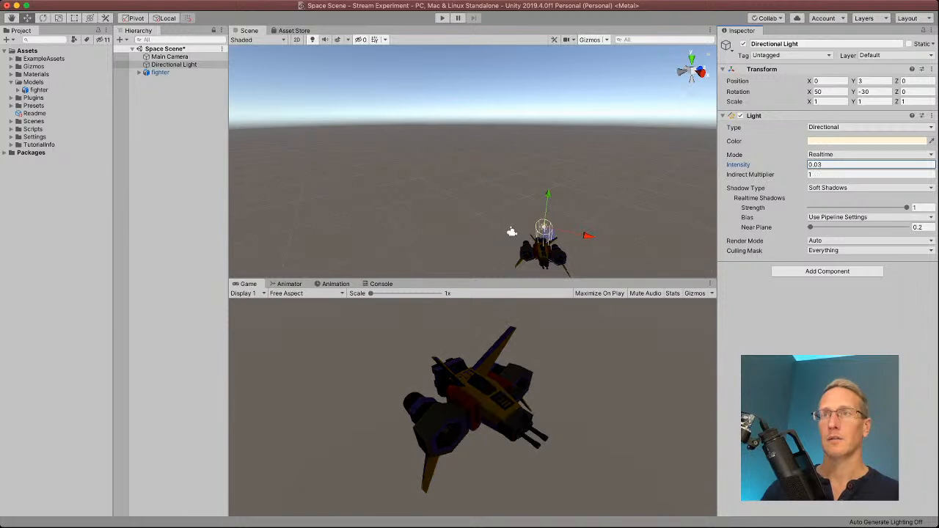
Discard the trial spot light and add a point light near the fighter at about X 0.29, Y 1.54, Z -2.6.
left_click(511, 232)
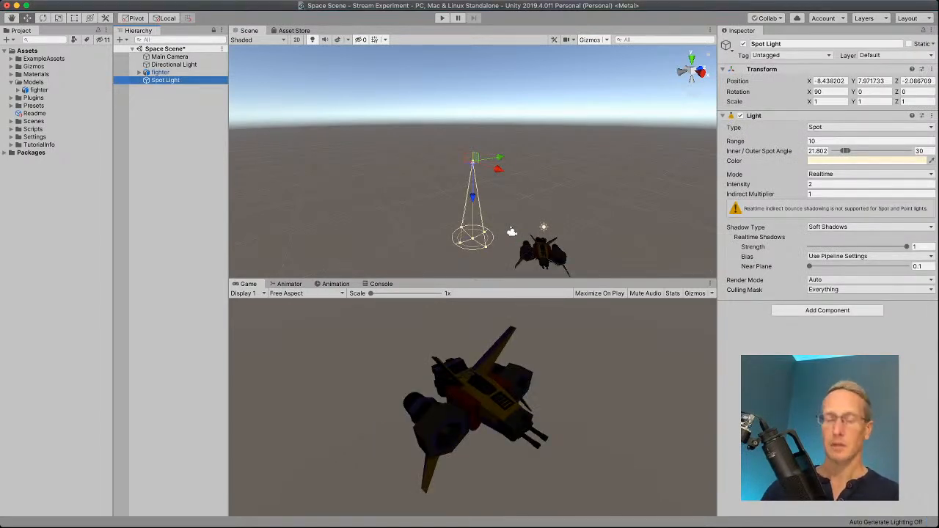
key("super+BackSpace")
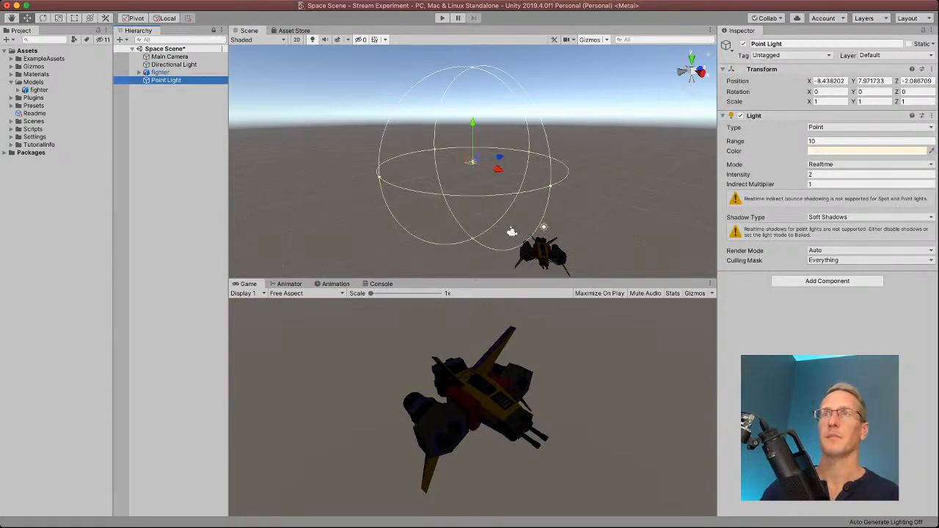
left_click_drag(472, 123, 472, 176)
left_click_drag(499, 230, 569, 274)
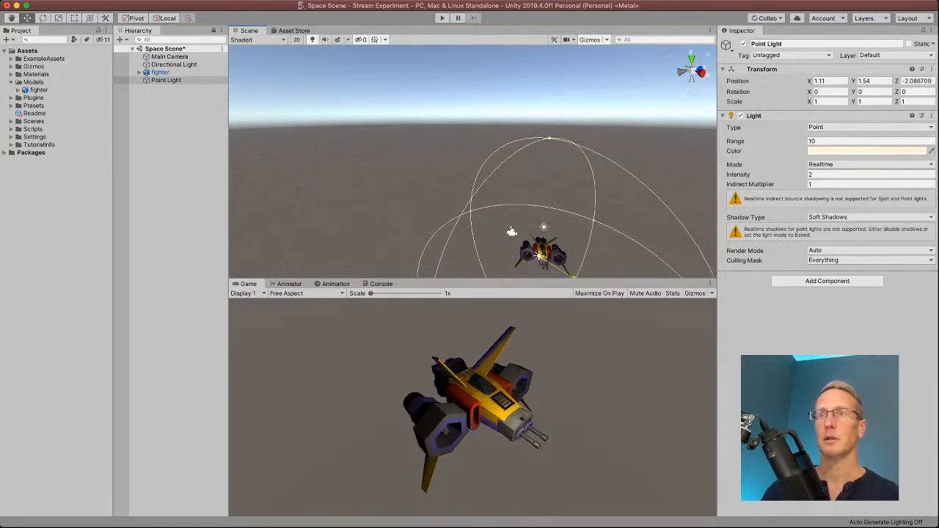
left_click_drag(558, 242, 556, 245)
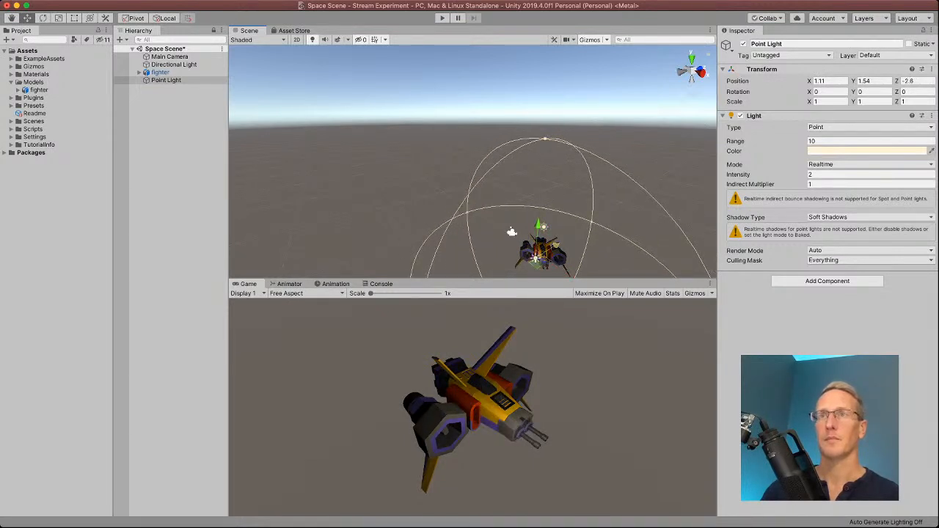
scroll(541, 229, "down", 2)
left_click_drag(566, 275, 558, 270)
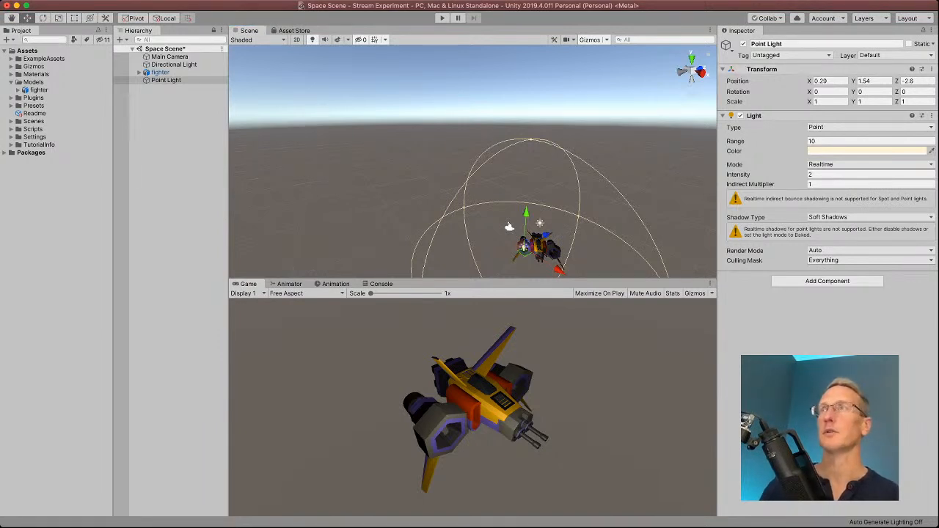
Set the Main Camera's background type to Solid Color and make the background black.
left_click(169, 57)
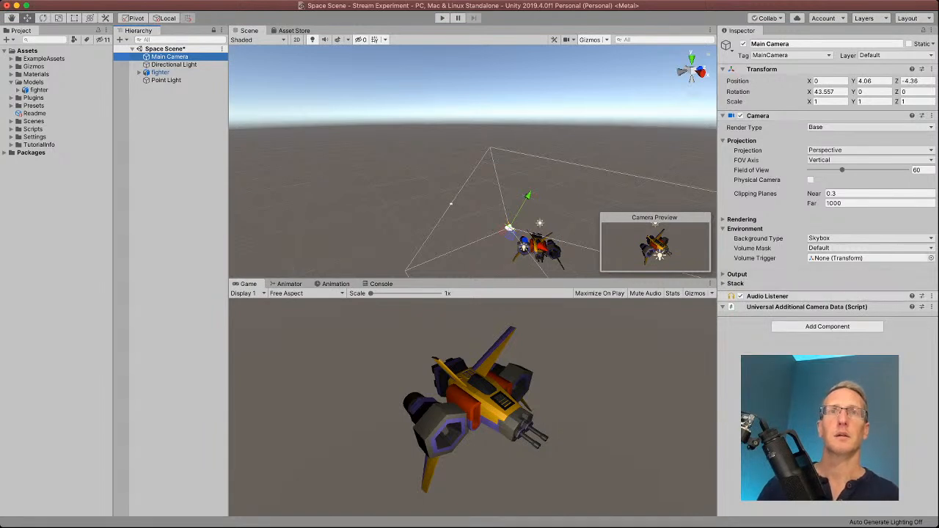
left_click(870, 239)
left_click(836, 248)
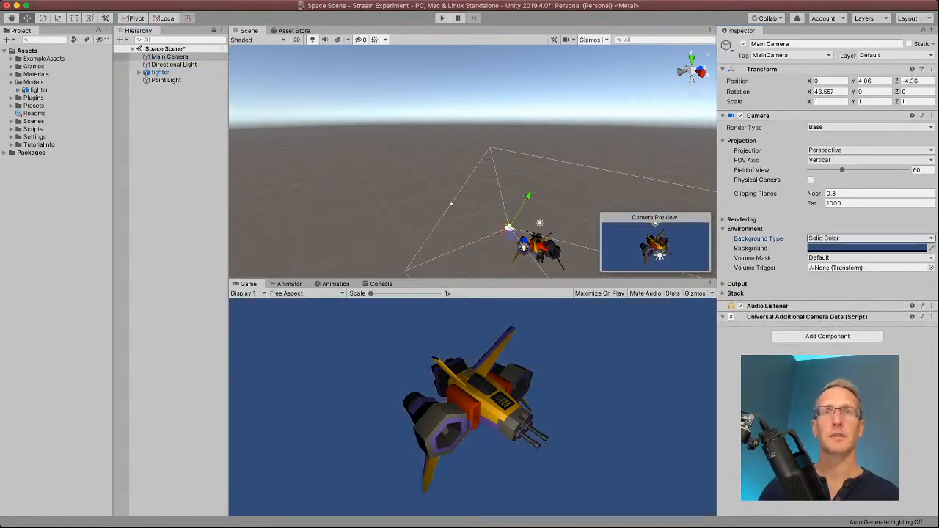
left_click(865, 248)
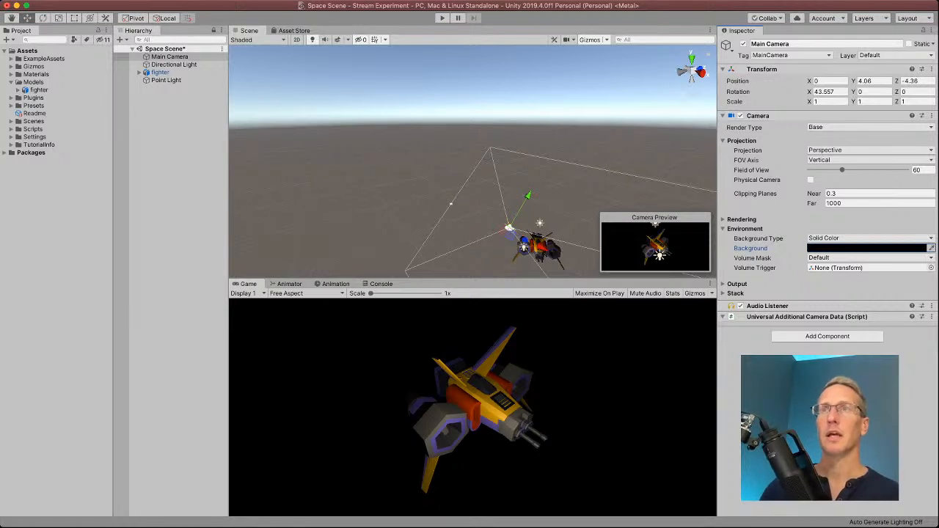
Raise the Point Light's intensity to about 3.8.
left_click(166, 80)
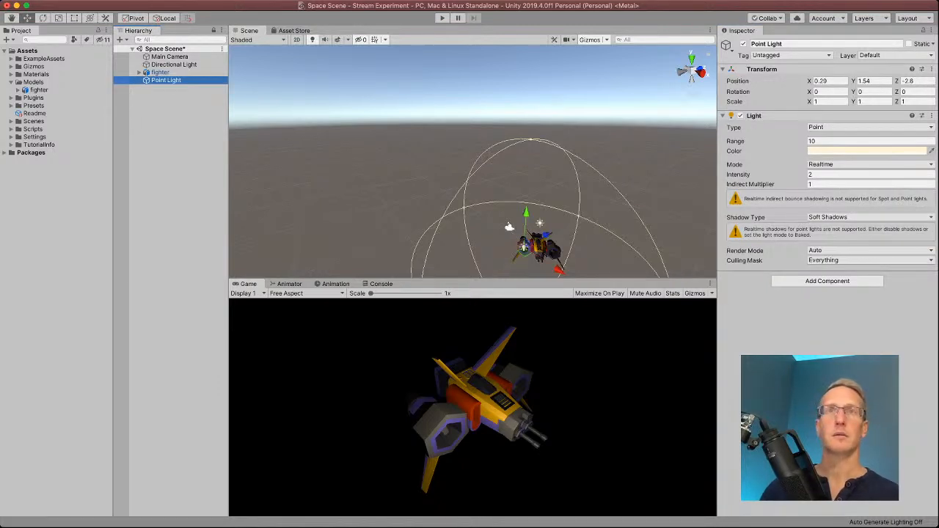
left_click(739, 175)
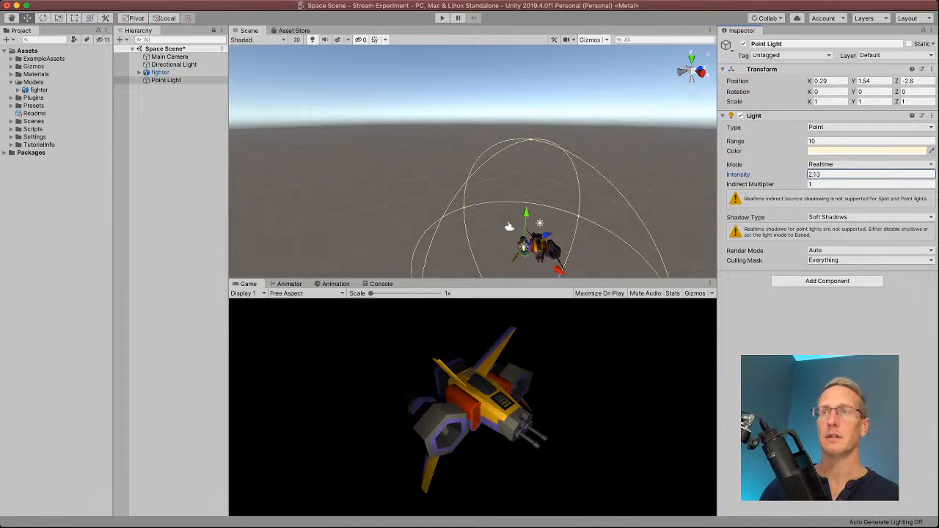
left_click_drag(744, 174, 753, 174)
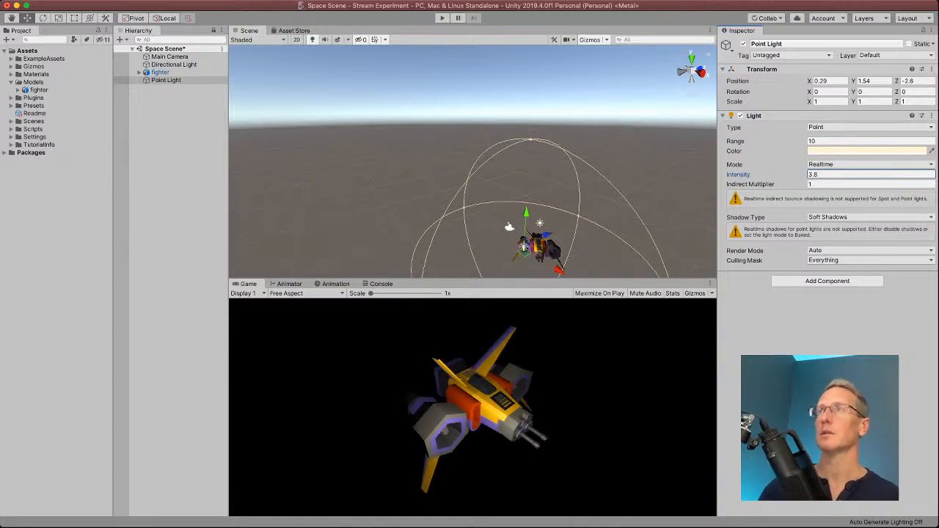
Add a Particle System to the scene and lower it to about Y 0.35, level with the fighter.
left_click(173, 191)
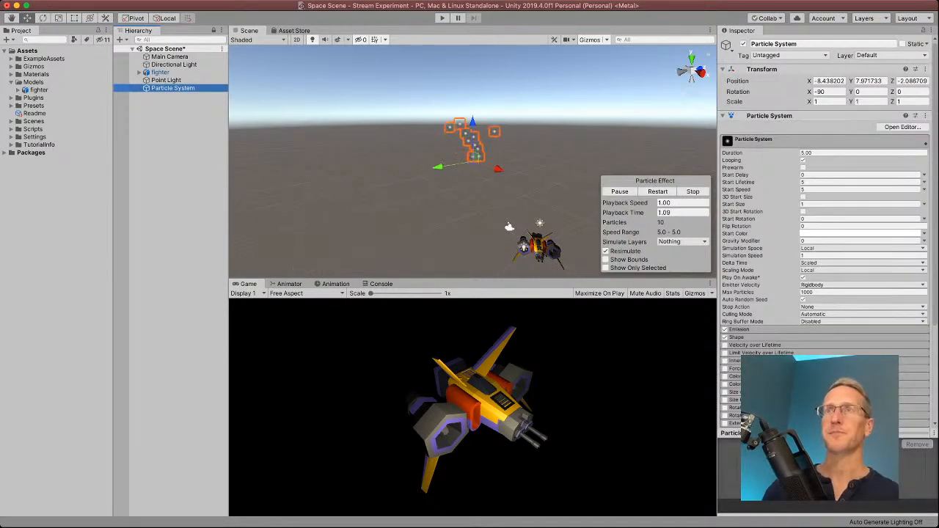
left_click_drag(473, 122, 473, 182)
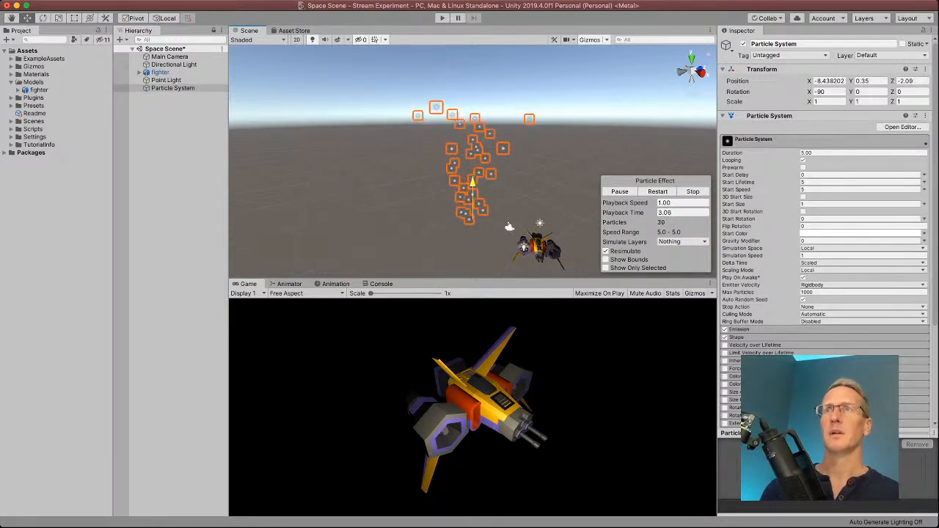
scroll(473, 180, "down", 3)
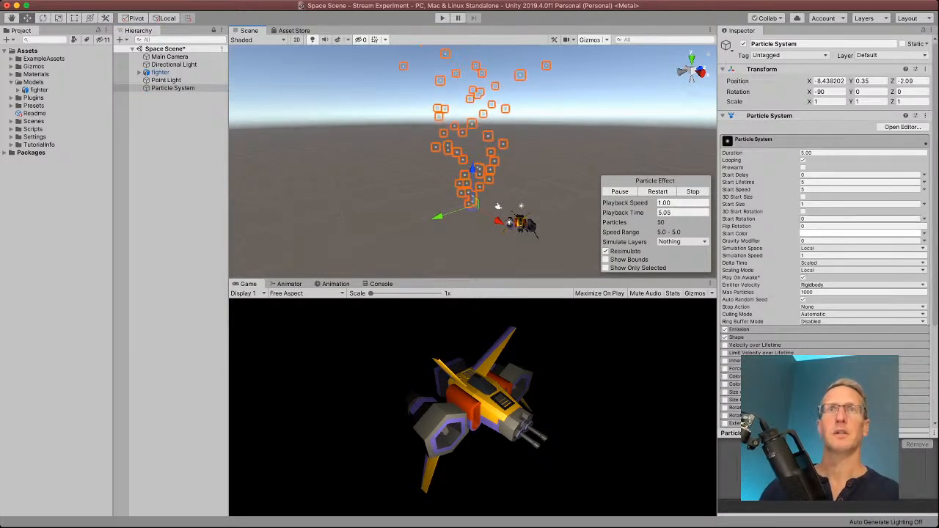
Change the particle emitter's shape to Rectangle and rotate the Particle System to X -180 so it emits horizontally.
left_click(736, 338)
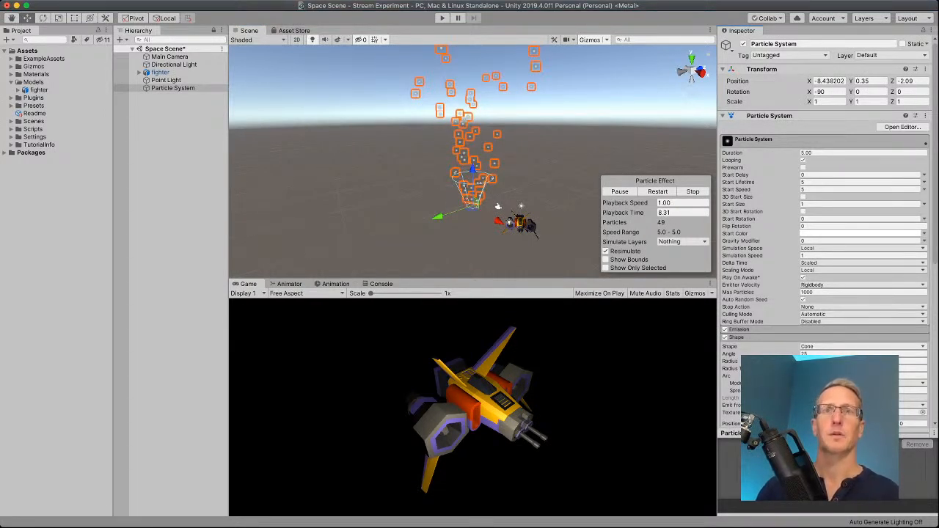
left_click(862, 347)
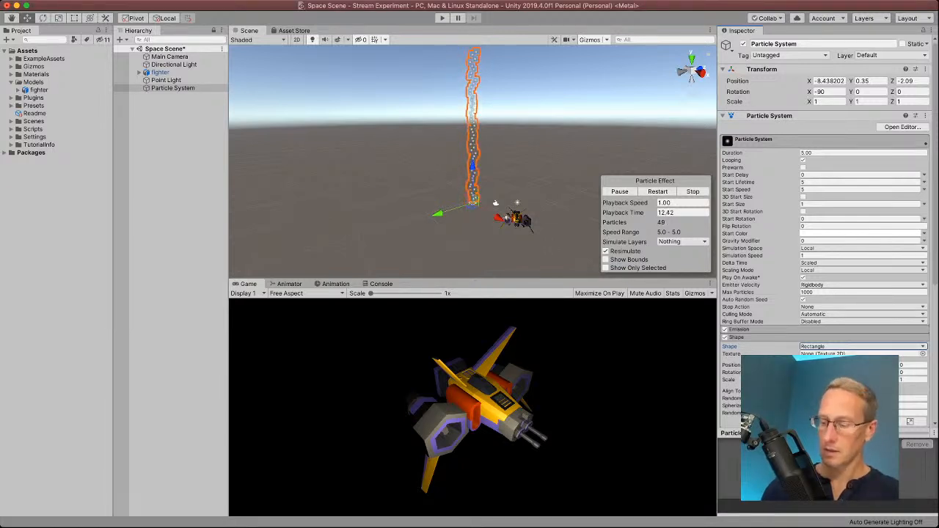
key("e")
left_click_drag(488, 178, 449, 146)
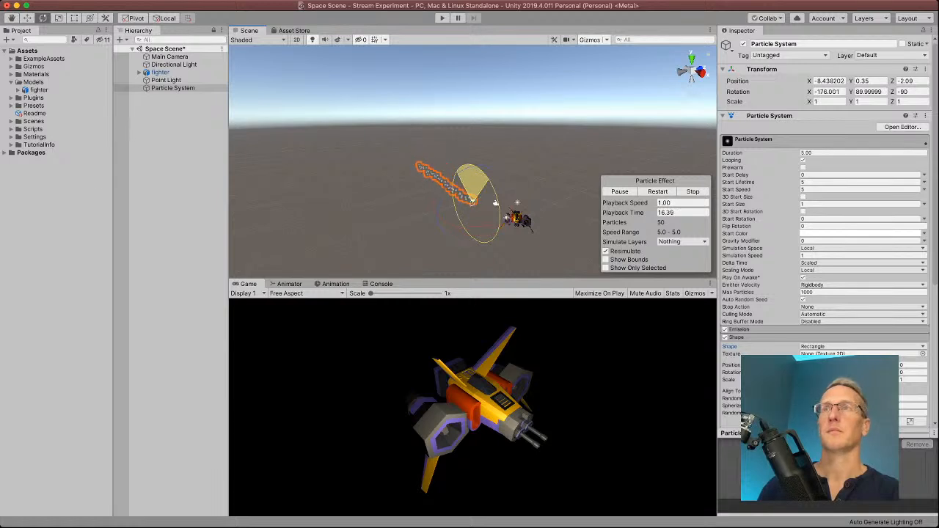
left_click(835, 91)
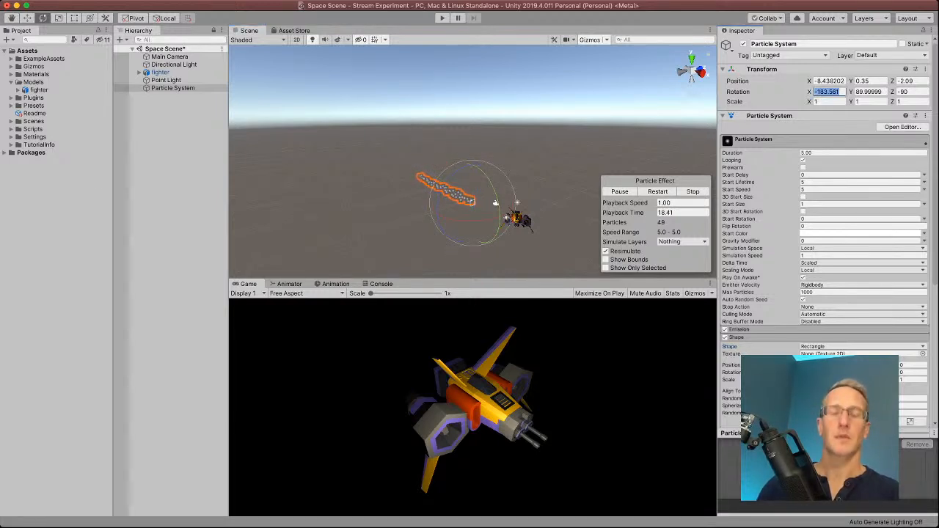
type("-180")
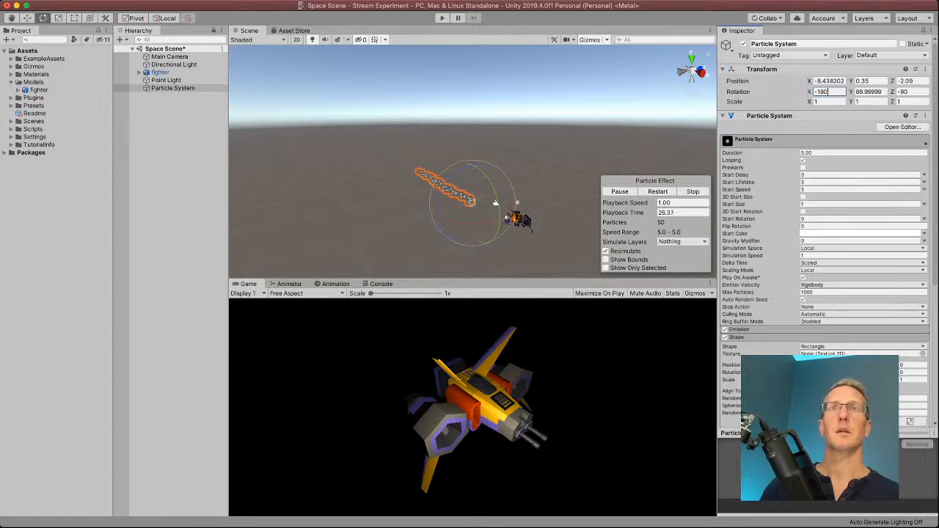
left_click_drag(809, 102, 932, 102)
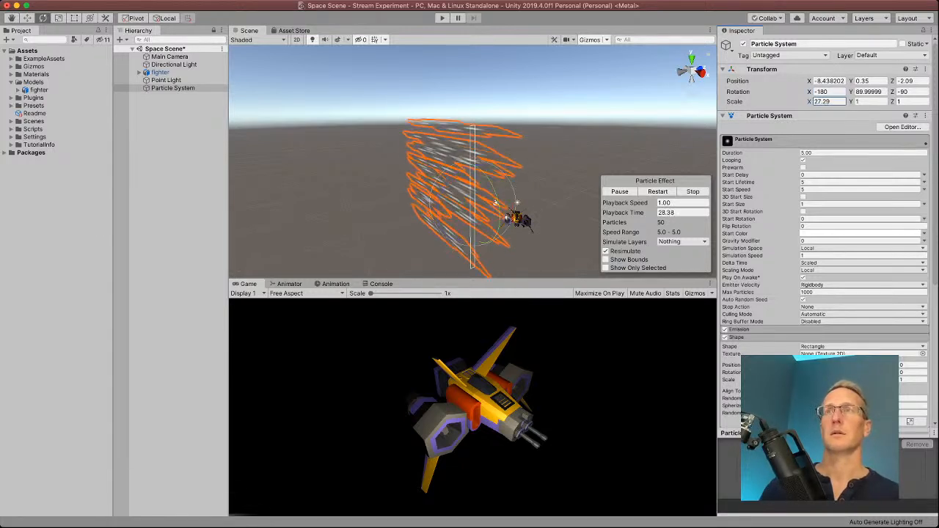
left_click(829, 102)
type("1")
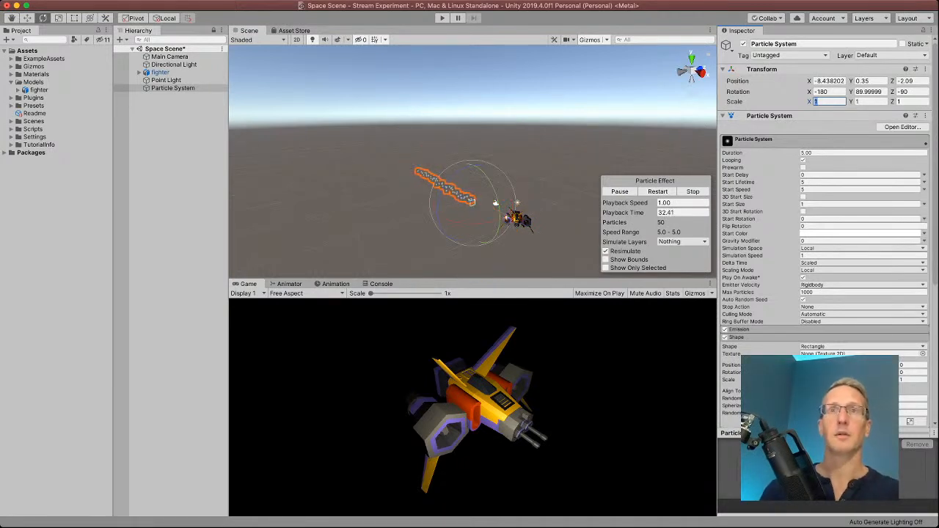
Enlarge the rectangular emitter shape by setting its Shape scale to X 40 and Y 40.
scroll(822, 220, "down", 3)
left_click(826, 326)
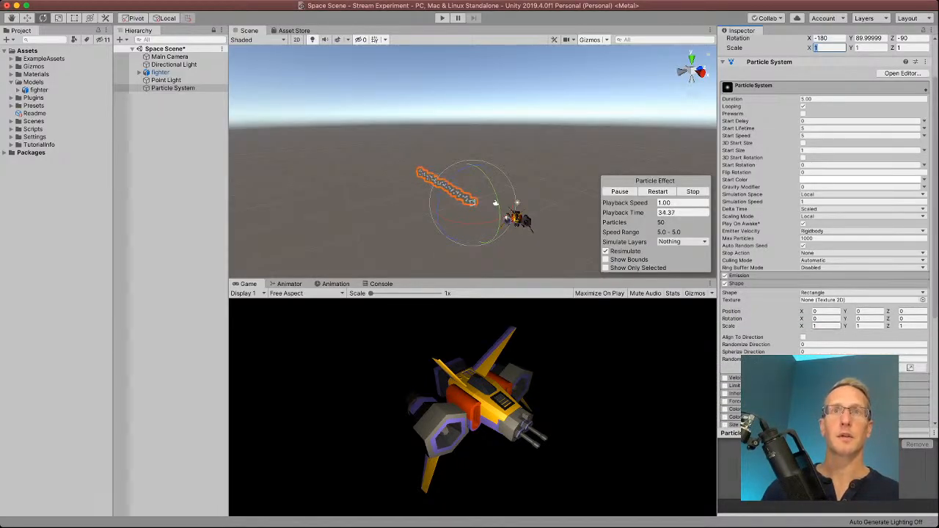
type("40")
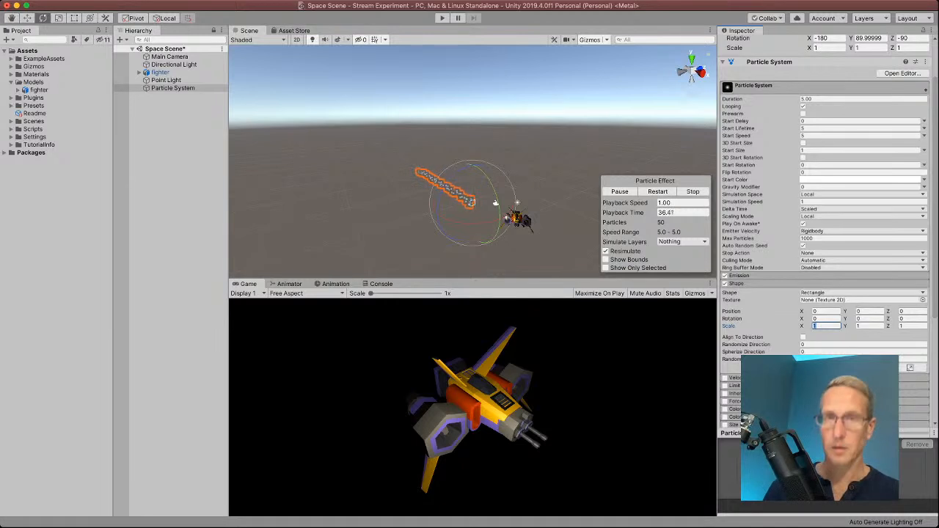
type("40")
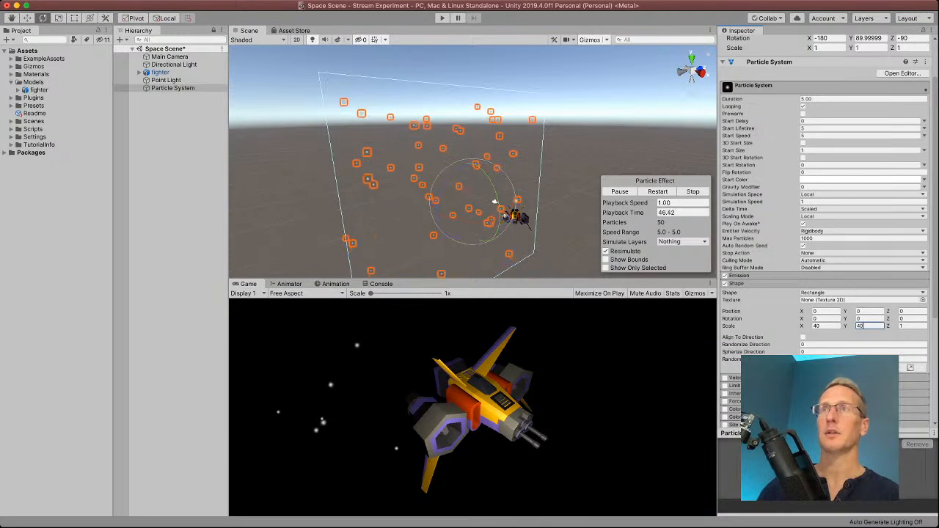
Rename the Particle System object as "stars - Particle System".
left_click(446, 165)
left_click(494, 202)
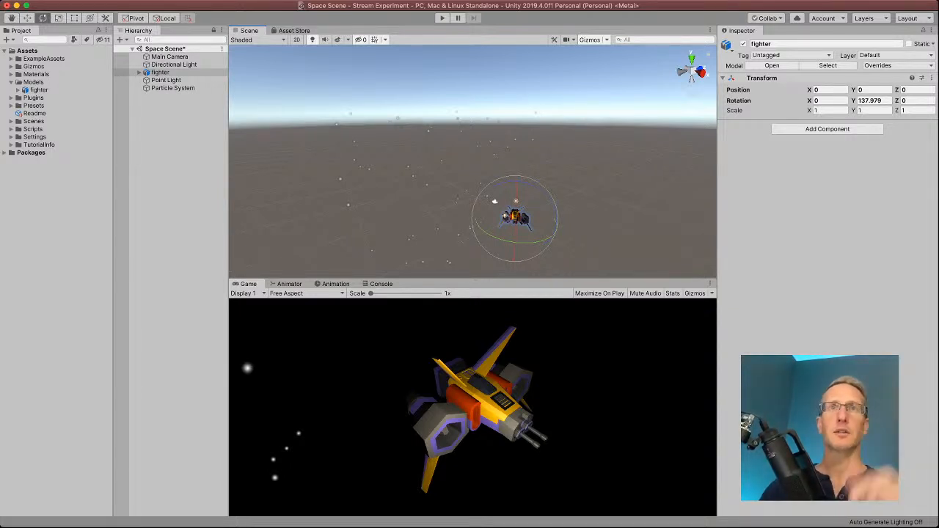
left_click(495, 202)
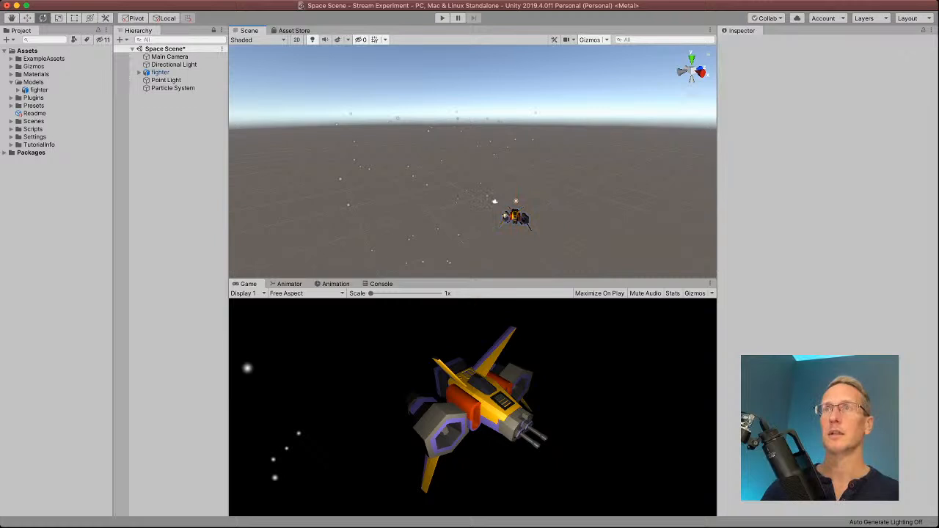
left_click(173, 89)
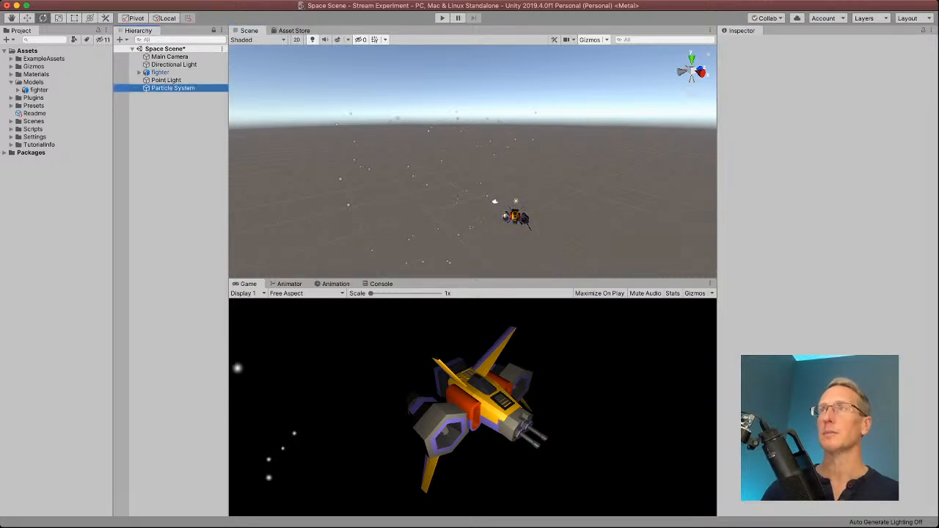
left_click(756, 44)
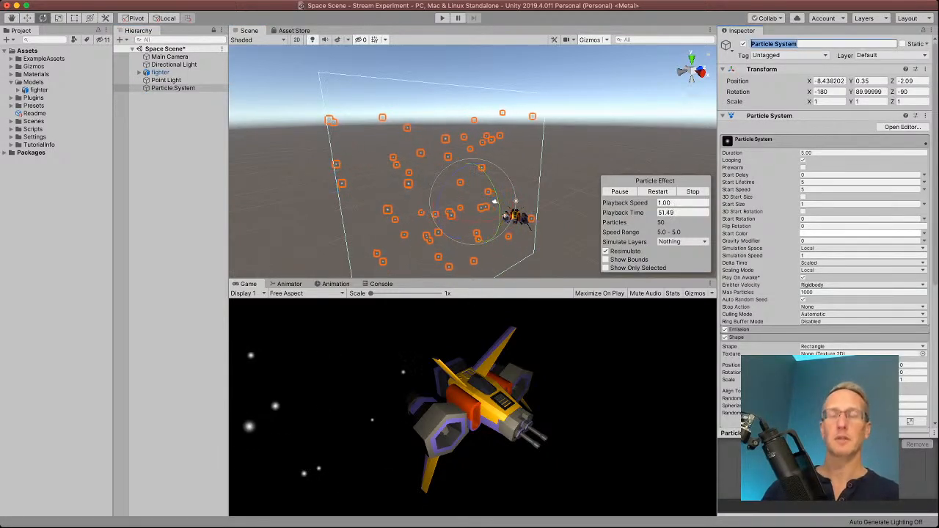
left_click(751, 44)
type("star")
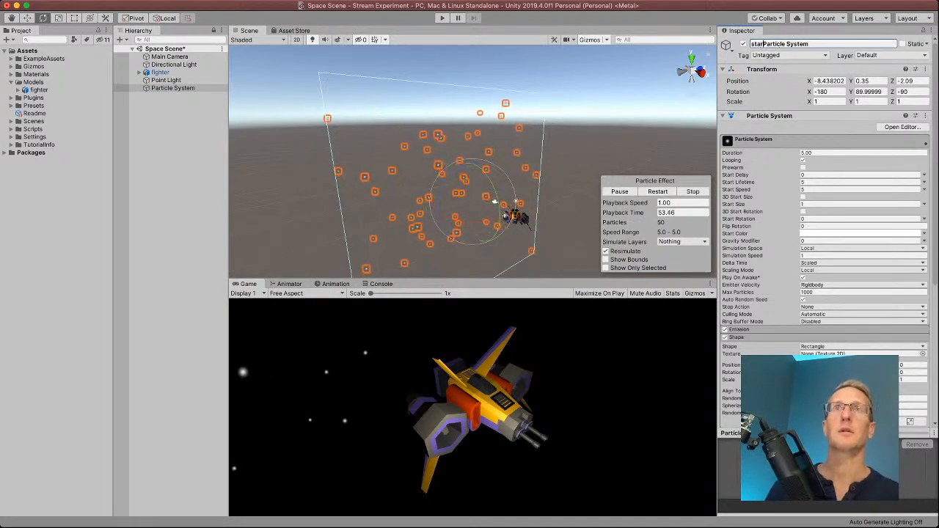
type("s -")
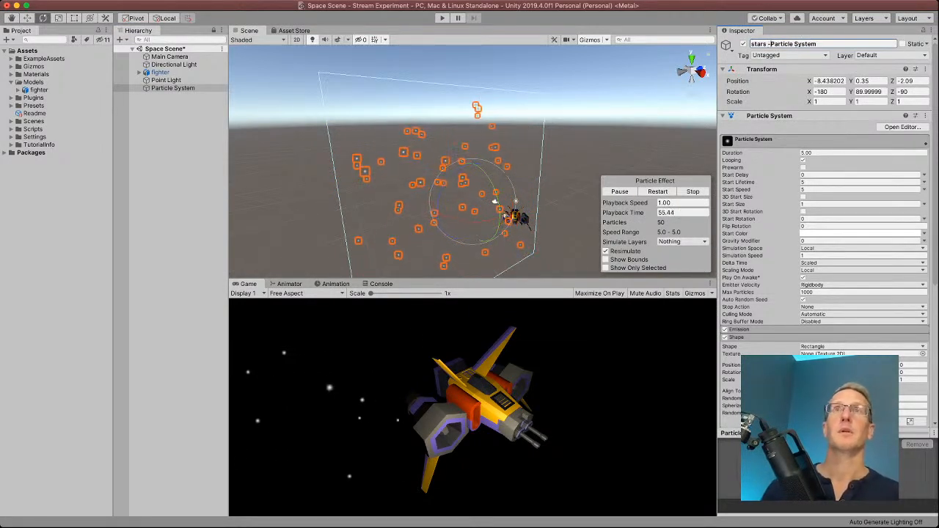
key("Return")
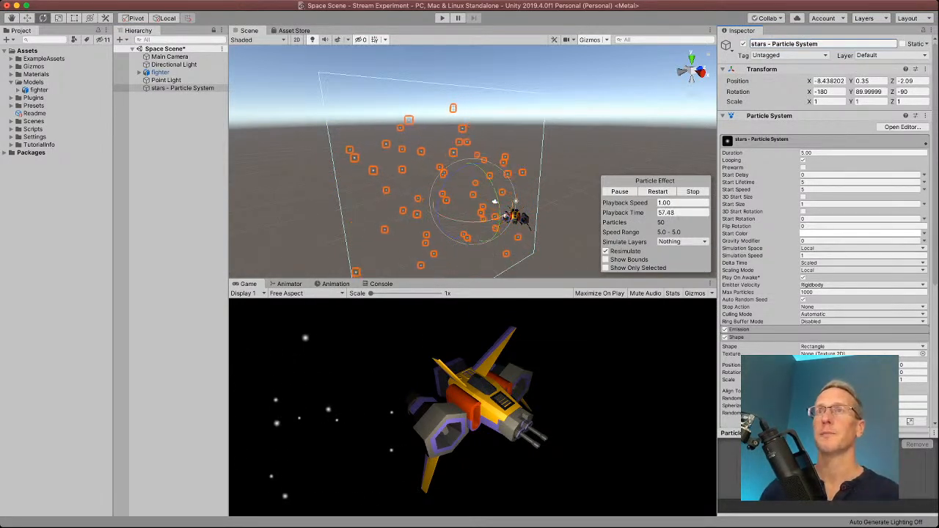
Turn the stars emitter about its vertical axis to match the fighter's heading, setting its Y rotation to 137.
left_click_drag(494, 202, 516, 200)
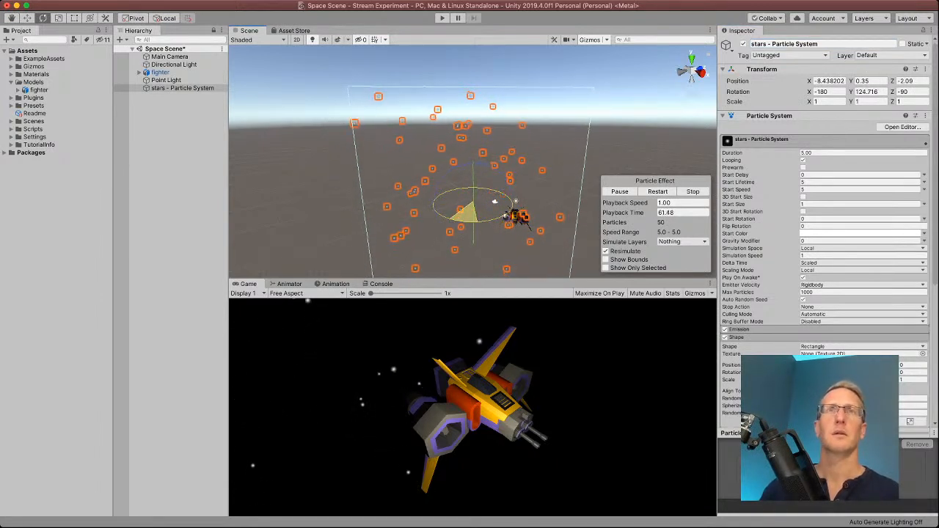
left_click(870, 92)
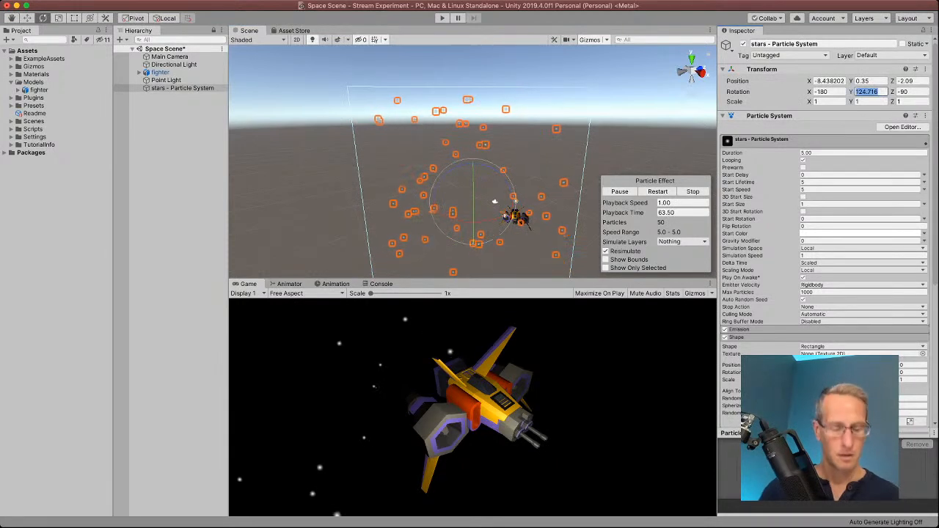
type("137")
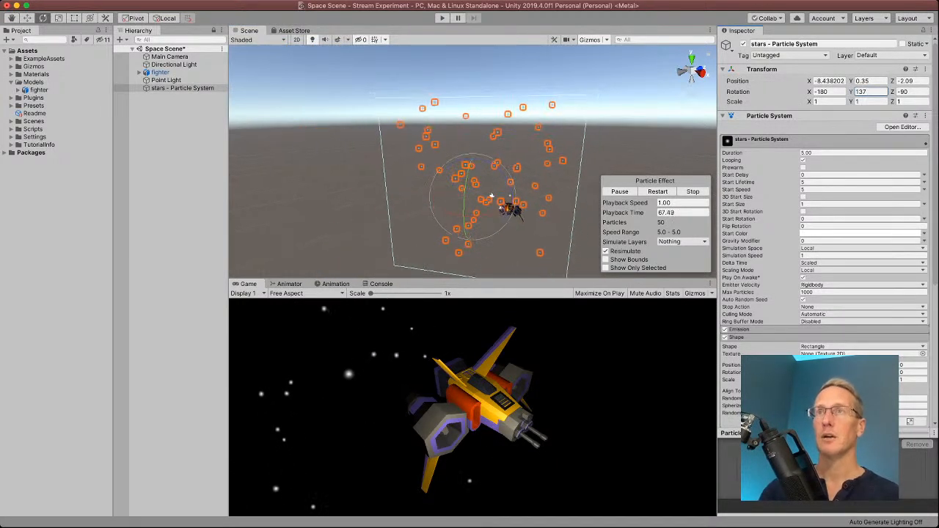
Move the stars emitter ahead of the fighter, to about X 16.11, Z -28.41.
right_click_drag(411, 161, 442, 201)
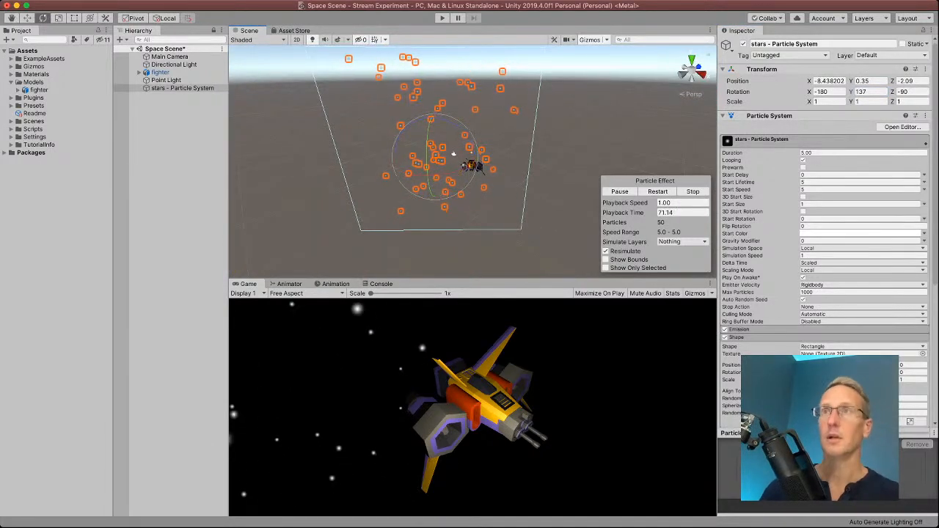
scroll(516, 217, "down", 6)
left_click_drag(455, 162, 367, 193, "alt")
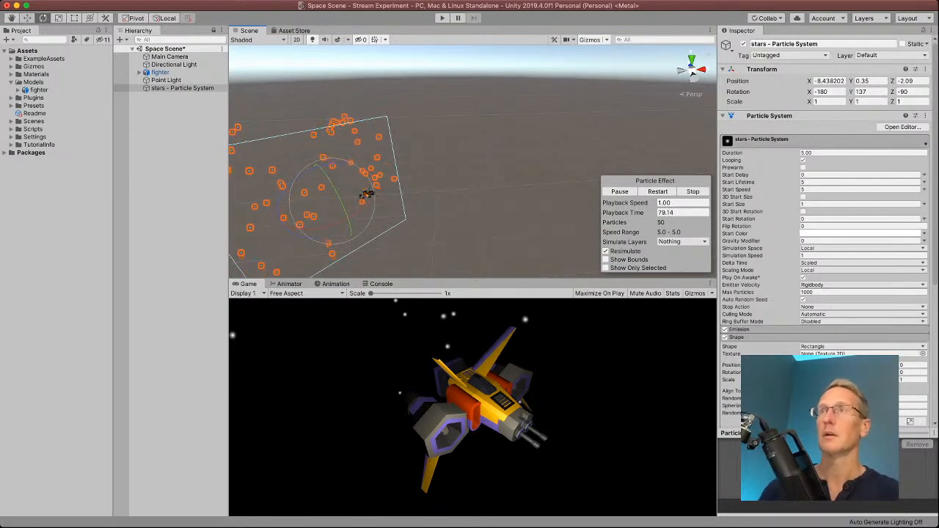
key("w")
left_click_drag(320, 189, 399, 278)
right_click_drag(399, 275, 417, 263)
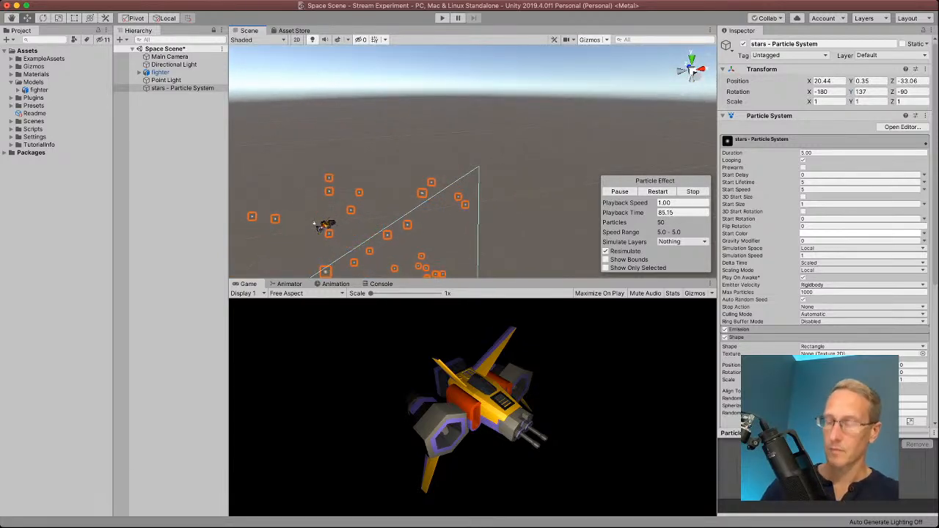
middle_click_drag(417, 262, 484, 162)
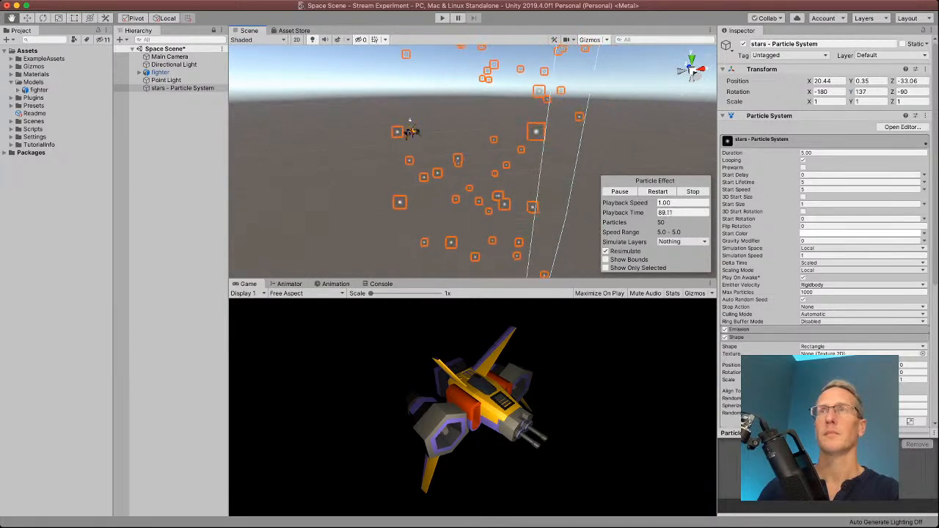
right_click_drag(484, 163, 550, 163)
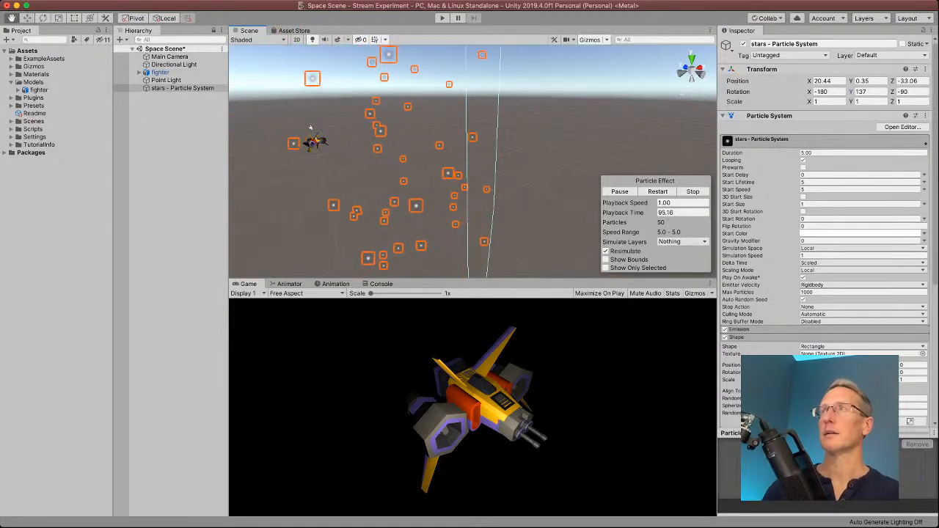
key("w")
left_click_drag(455, 163, 414, 160)
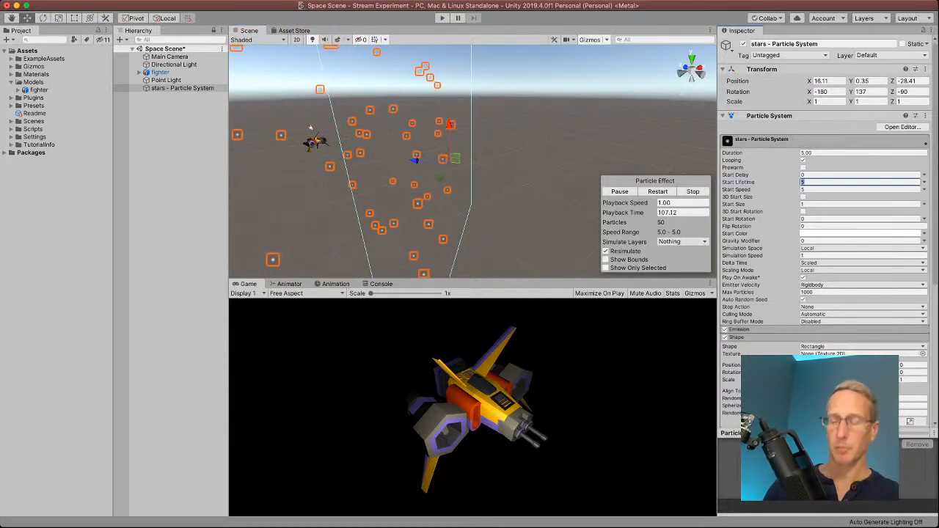
Set the star particles' Start Lifetime to 20 and move the emitter to about X 31.5, Y 0.4, Z -14.
type("20")
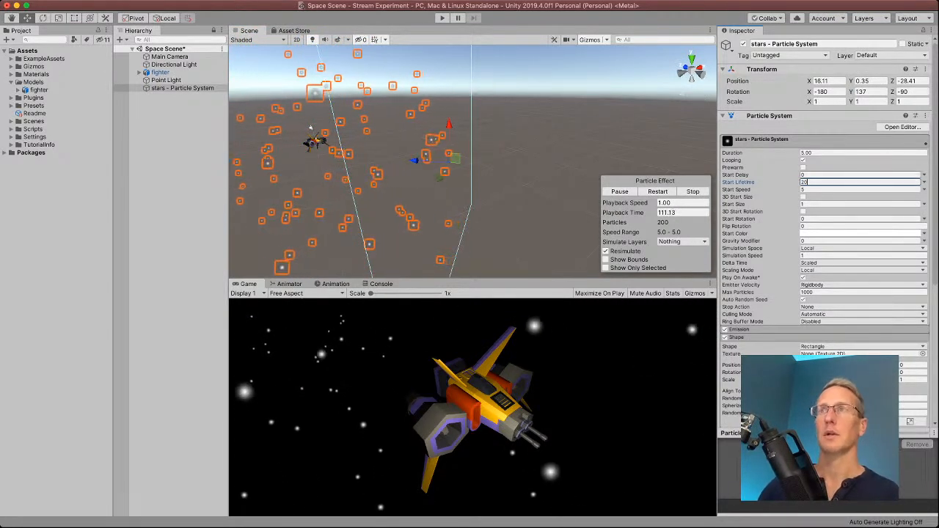
key("Return")
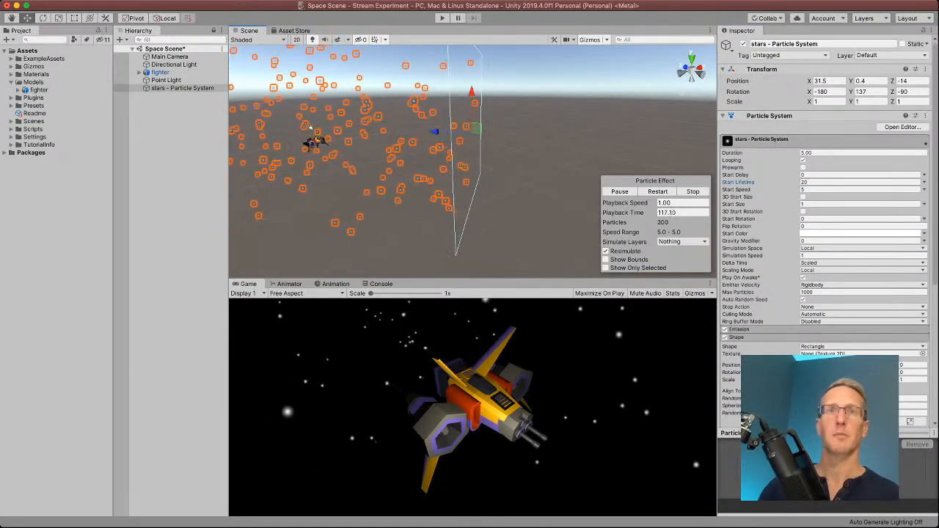
Enlarge the stars emitter's rectangular shape by setting its scale to 50 in X and 70 in Y.
left_click(823, 380)
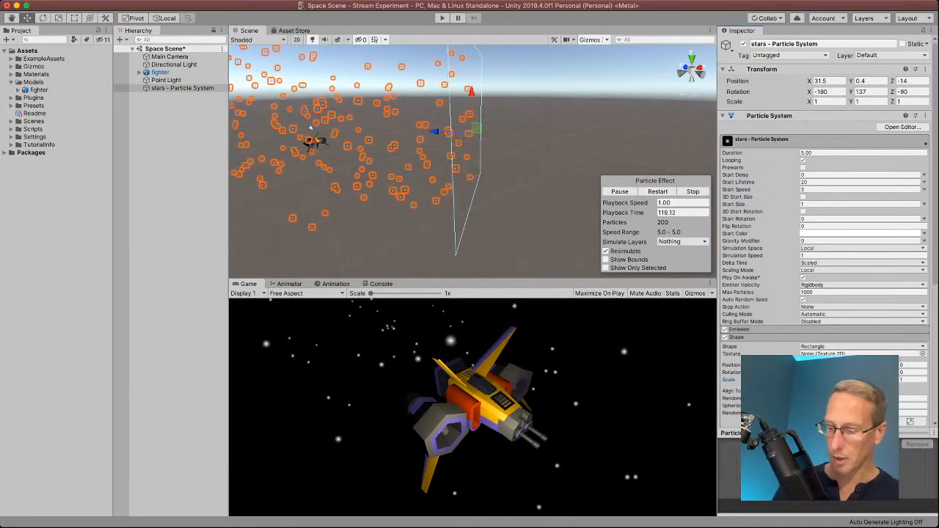
type("50")
key("Tab")
type("70")
key("Tab")
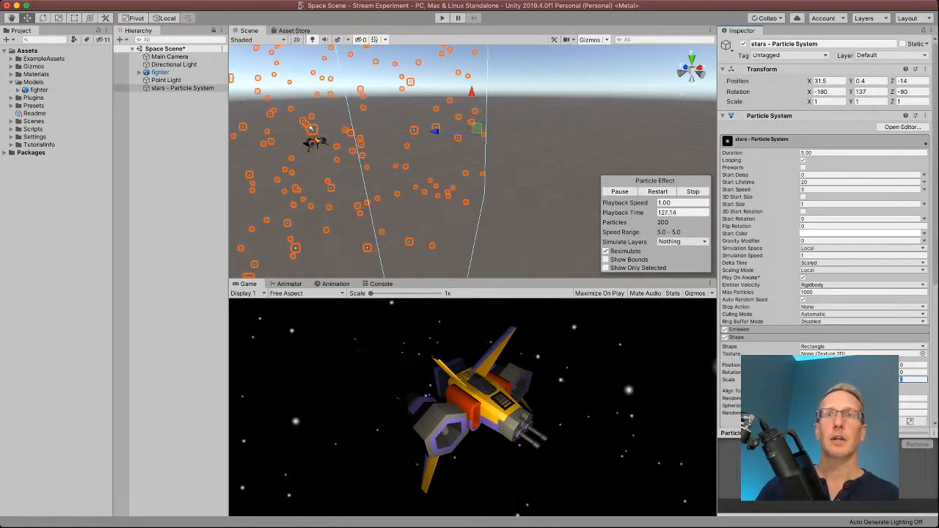
left_click(737, 338)
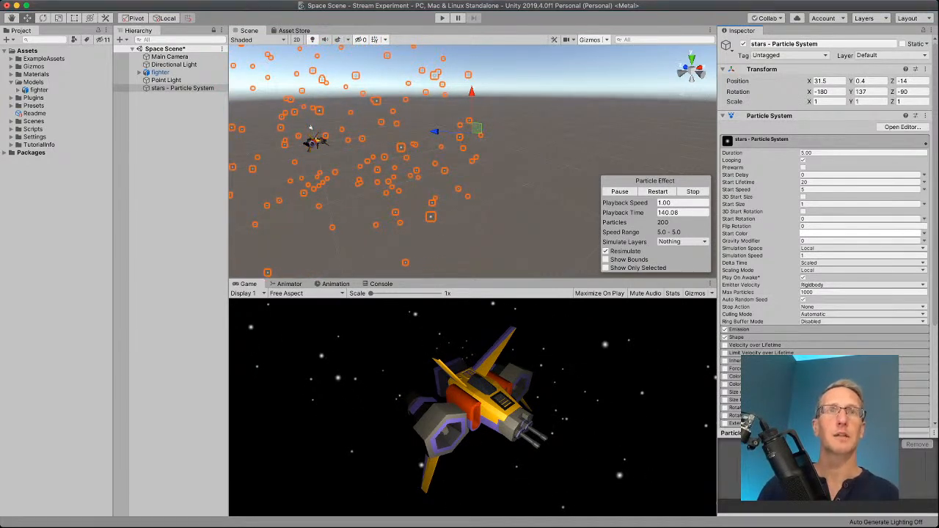
Randomize the star particles' Start Speed between two constants, 2 and 40.
left_click(913, 219)
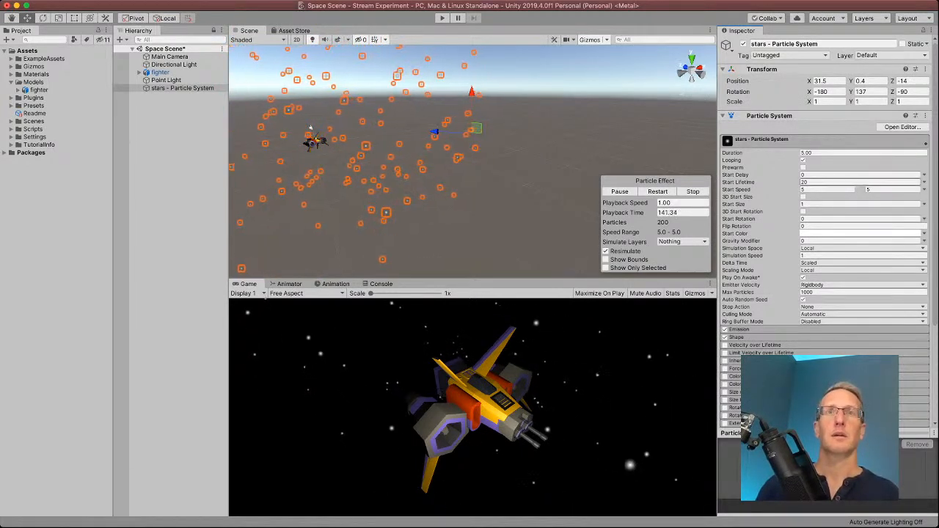
left_click(836, 190)
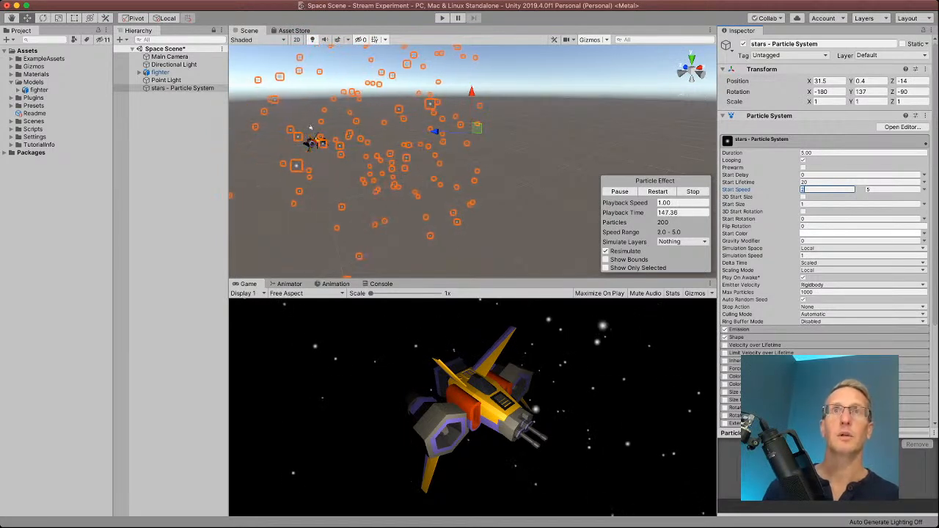
key("Tab")
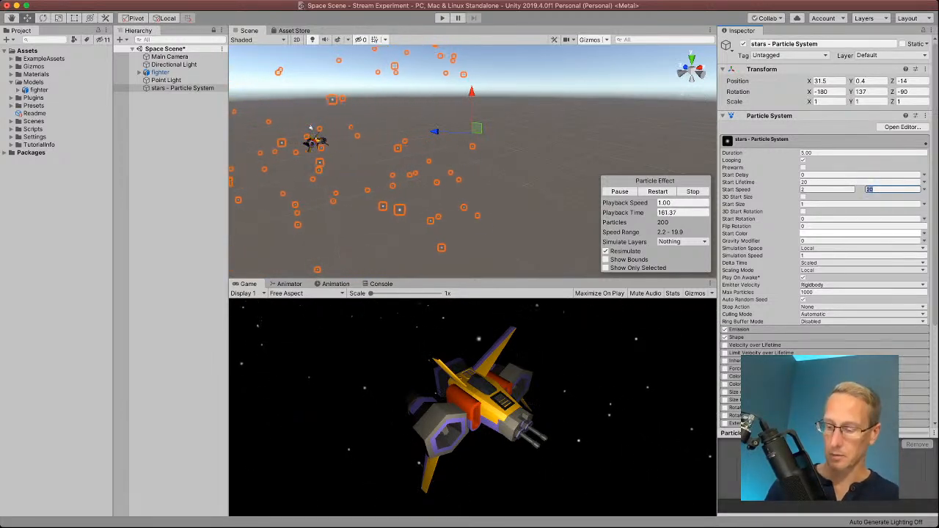
type("40")
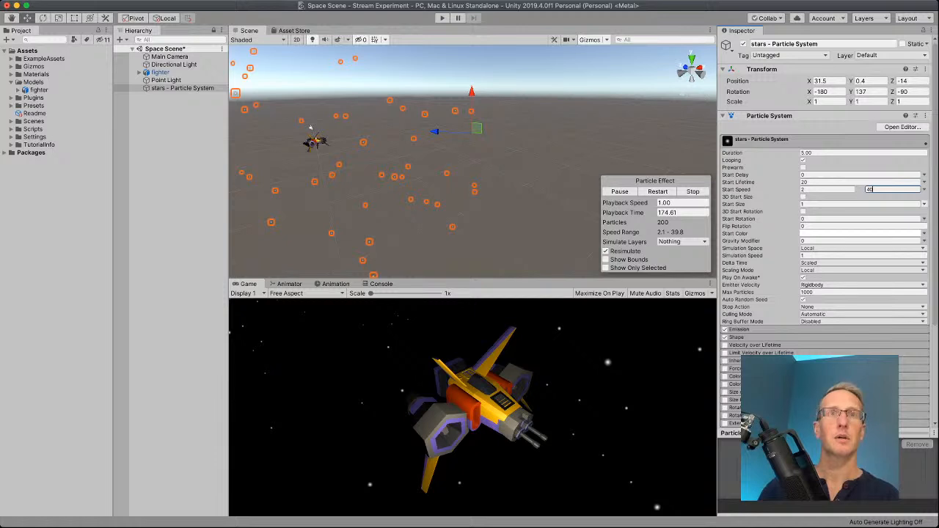
Randomize the star particles' Start Size between two constants, 0.2 and 2.
left_click(893, 229)
key("Tab")
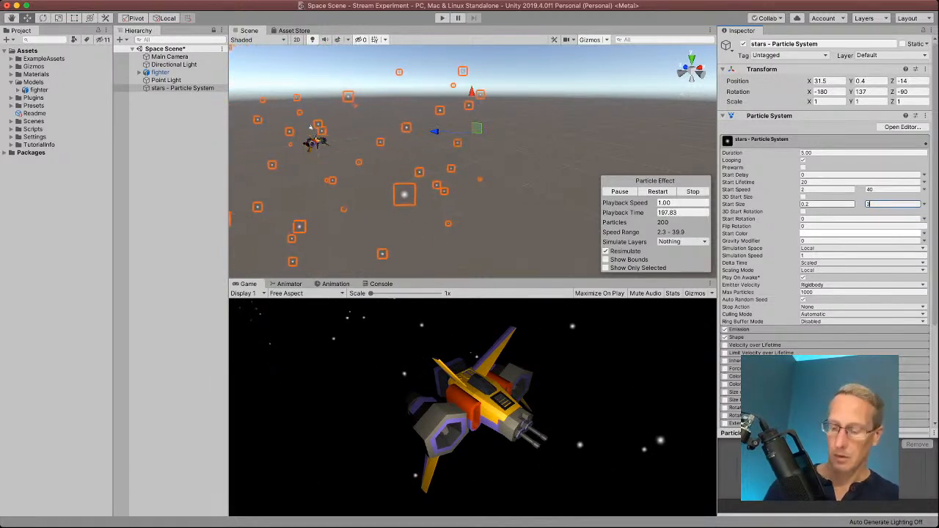
key("BackSpace")
type("5")
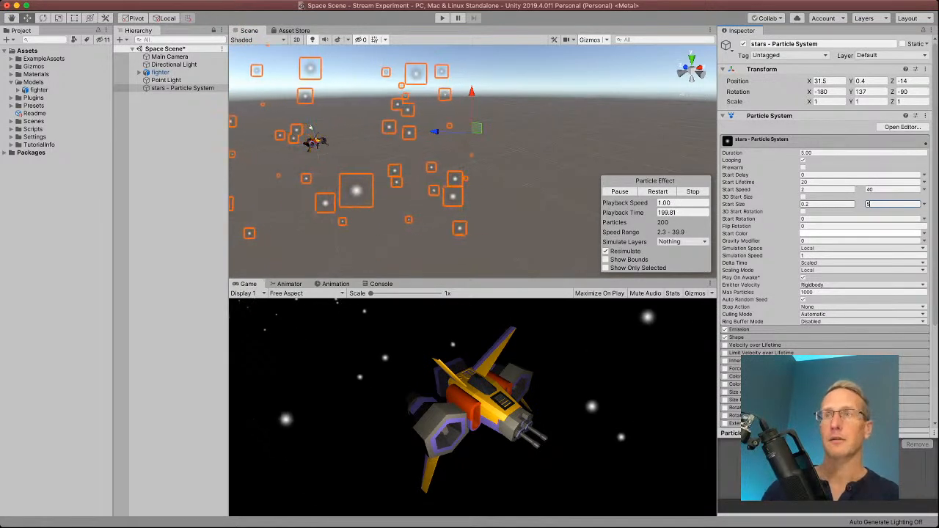
key("BackSpace")
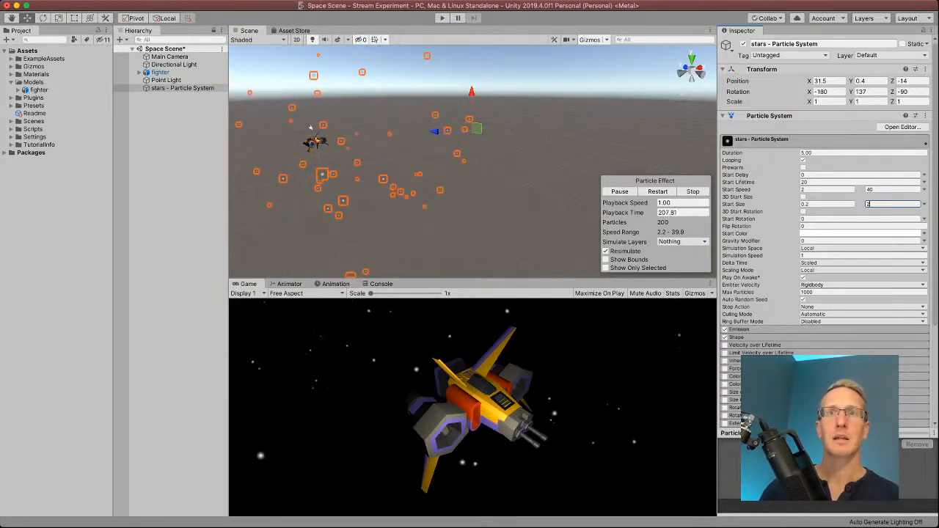
Set the stars emitter's emission Rate over Time to 40.
left_click(739, 330)
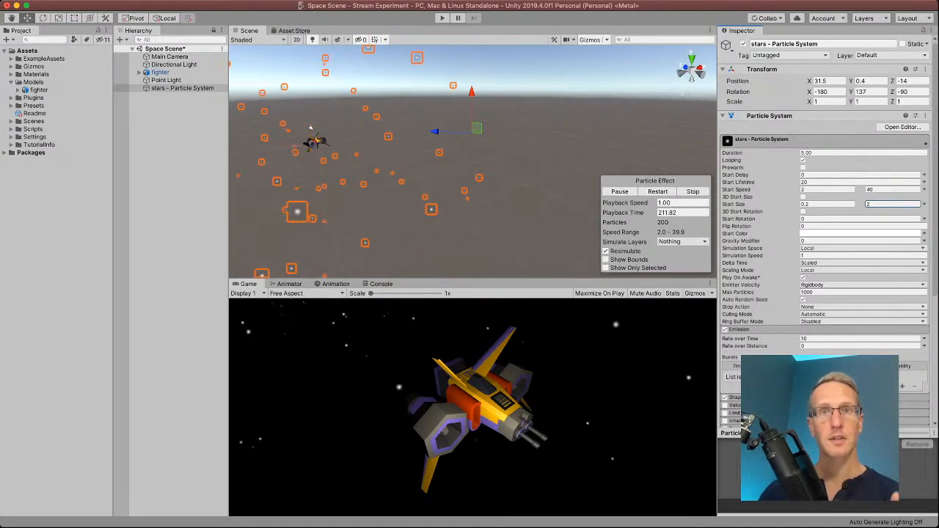
left_click(837, 338)
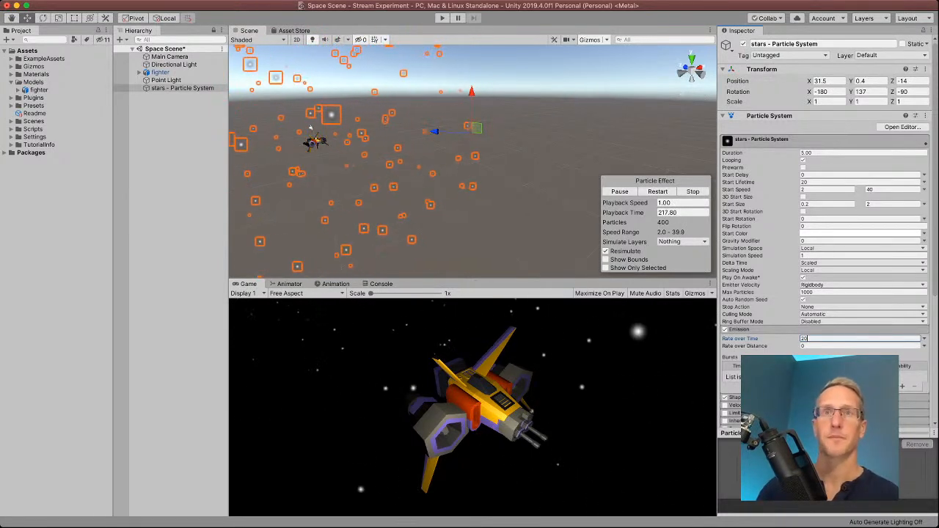
type("20.03")
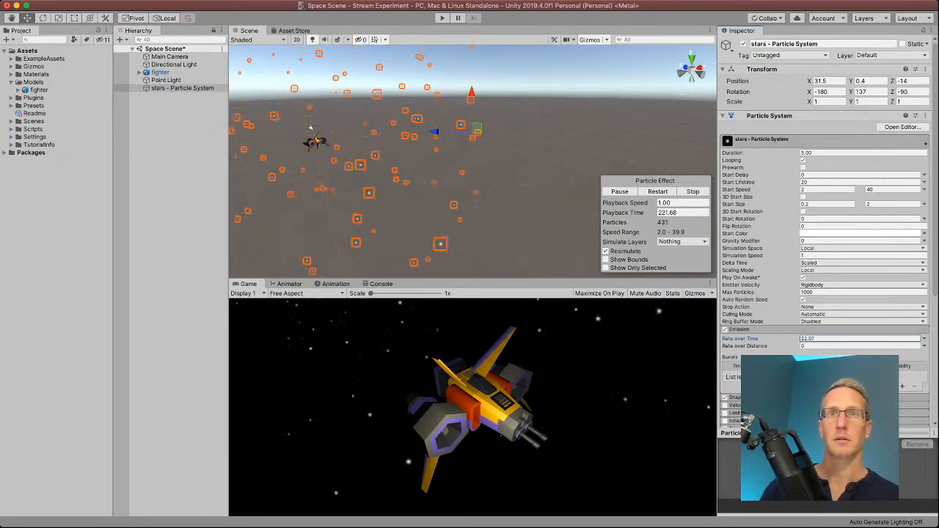
left_click_drag(764, 338, 822, 338)
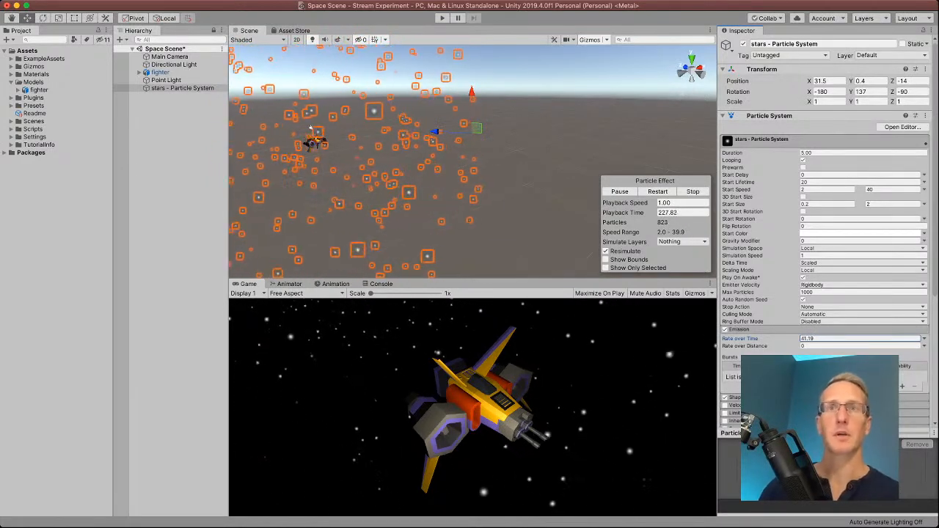
double_click(811, 338)
key("super+a")
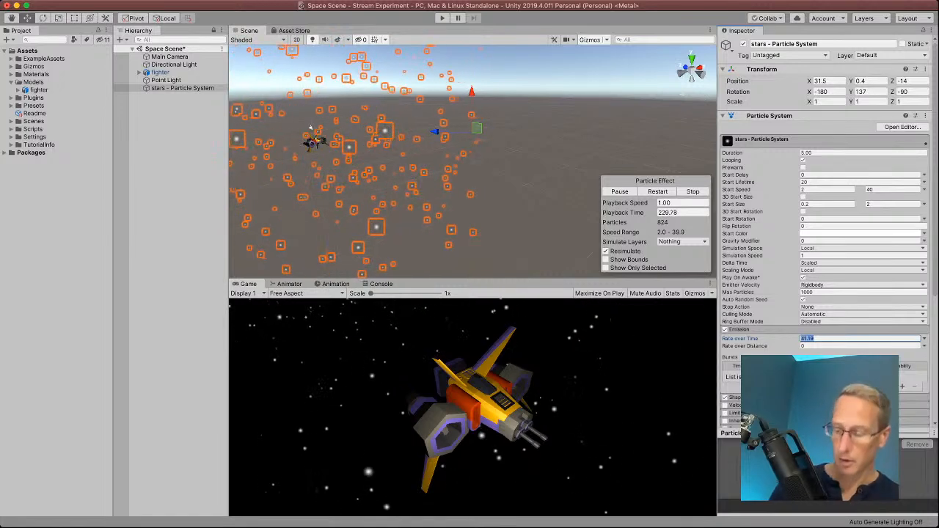
key("Tab")
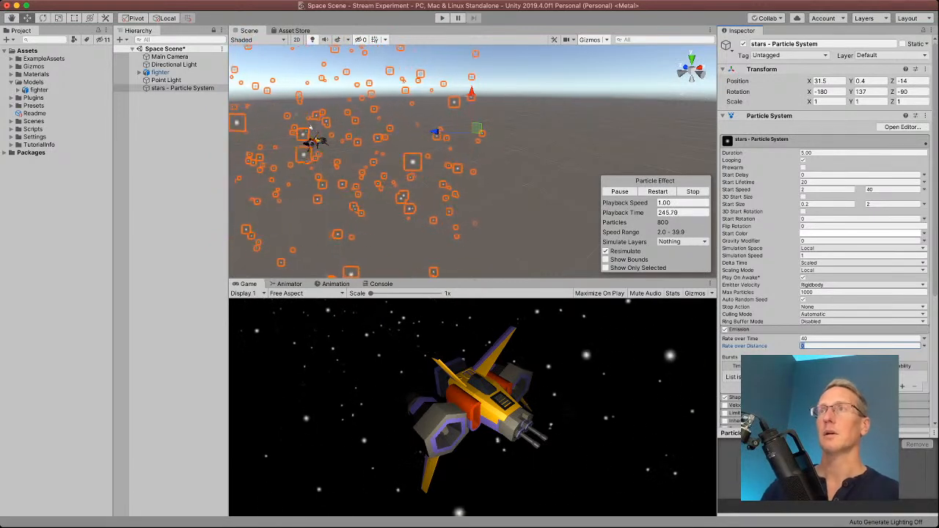
Select the fighter, frame it in the Scene view and examine its engines from behind.
left_click(166, 80)
left_click(311, 127)
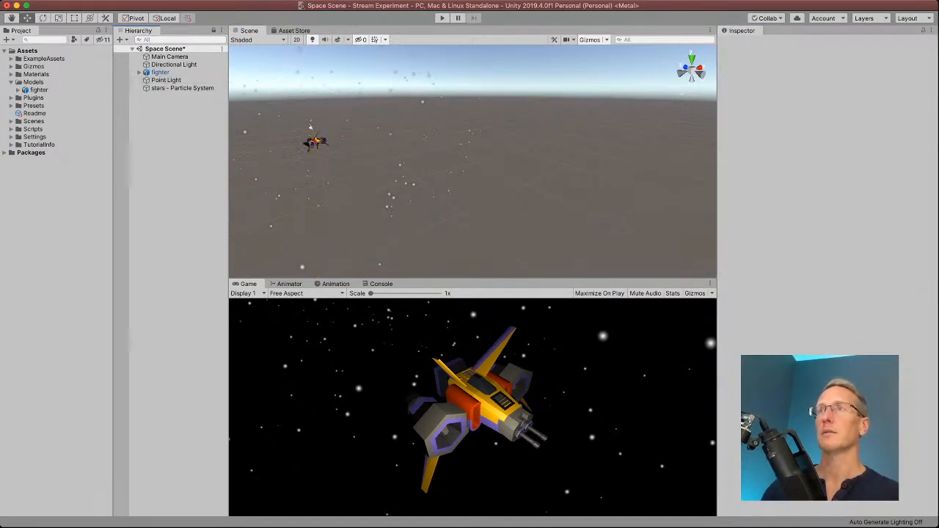
left_click(312, 135)
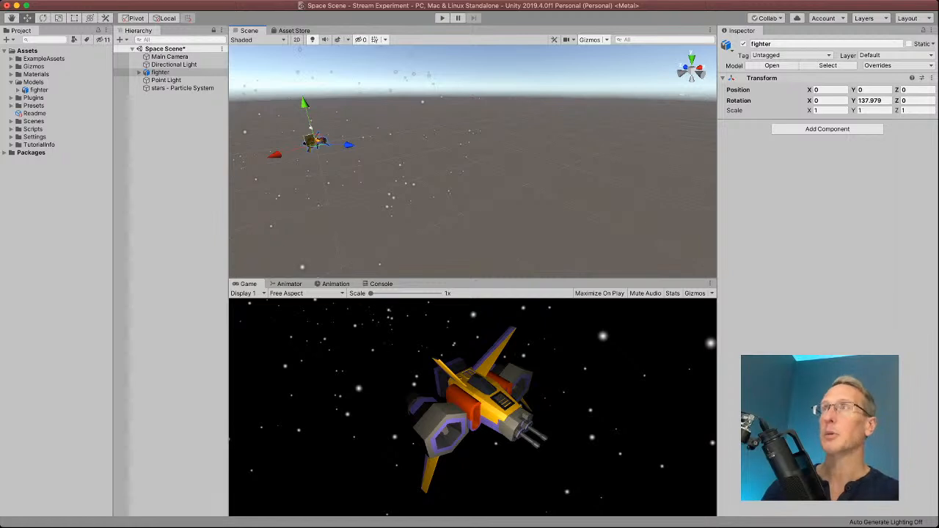
left_click(161, 72)
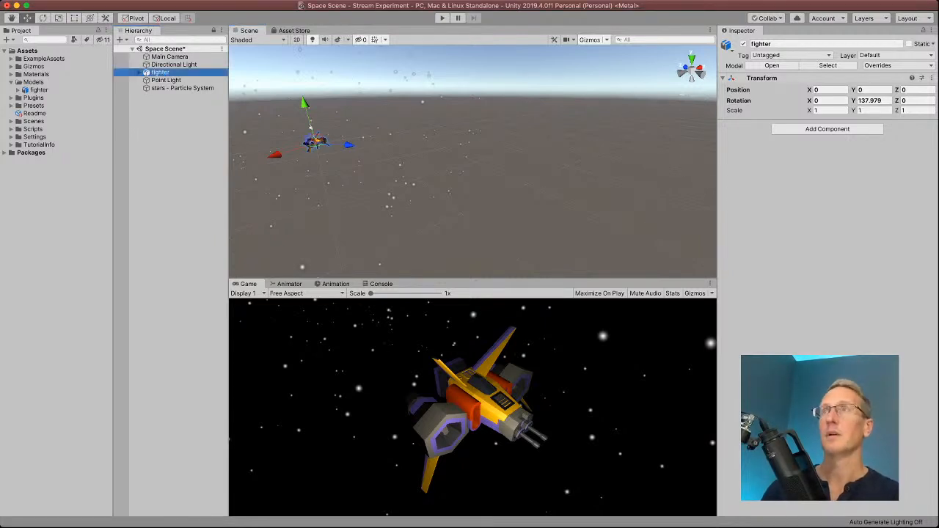
key("f")
scroll(473, 161, "up", 5)
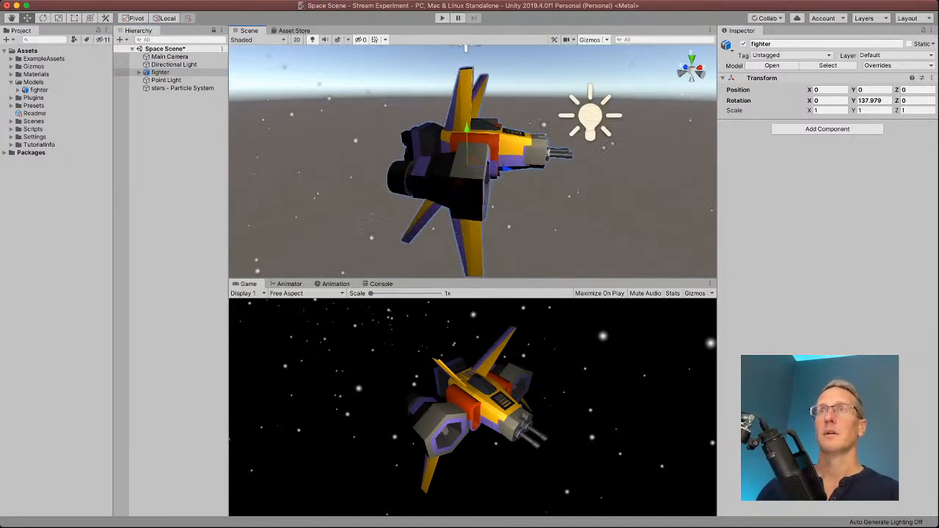
right_click_drag(472, 161, 567, 155)
scroll(473, 162, "down", 5)
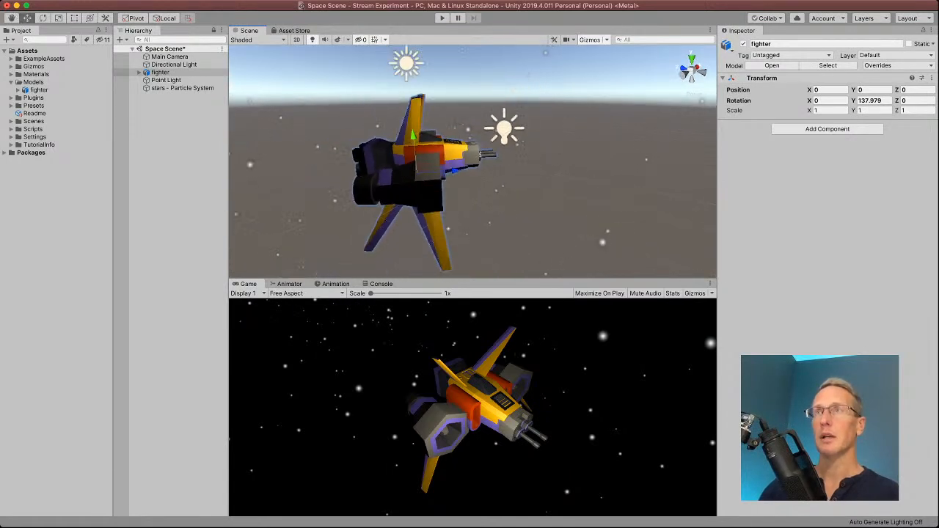
scroll(473, 162, "up", 3)
right_click_drag(473, 162, 580, 238)
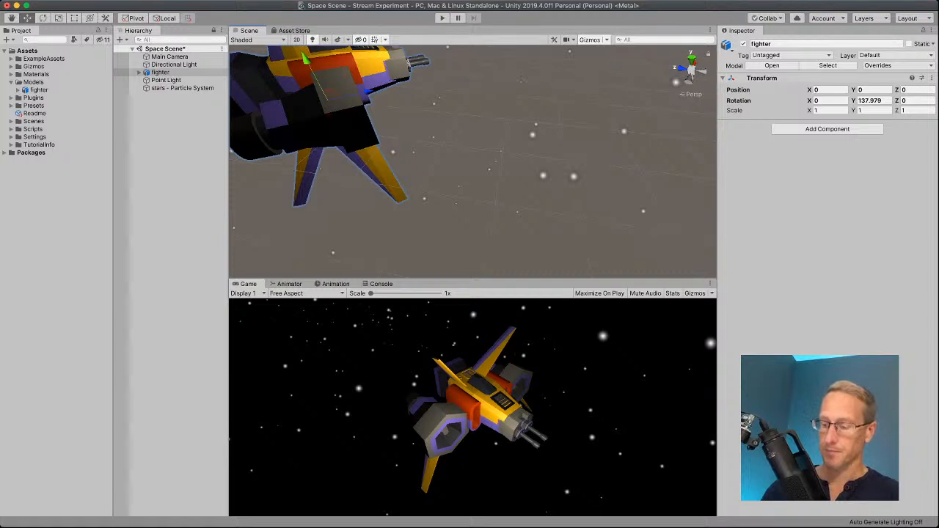
left_click_drag(337, 110, 539, 175)
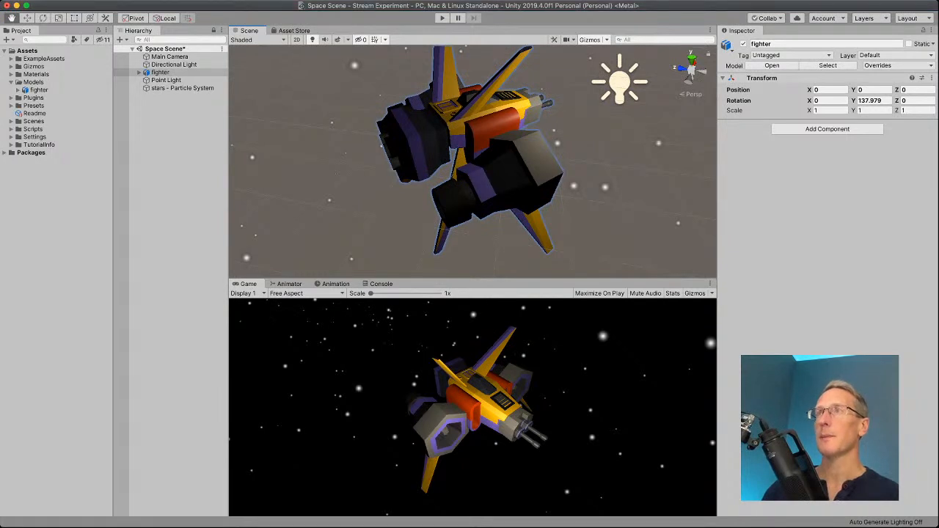
Add a second Particle System to the scene and rename it "engine".
left_click(176, 198)
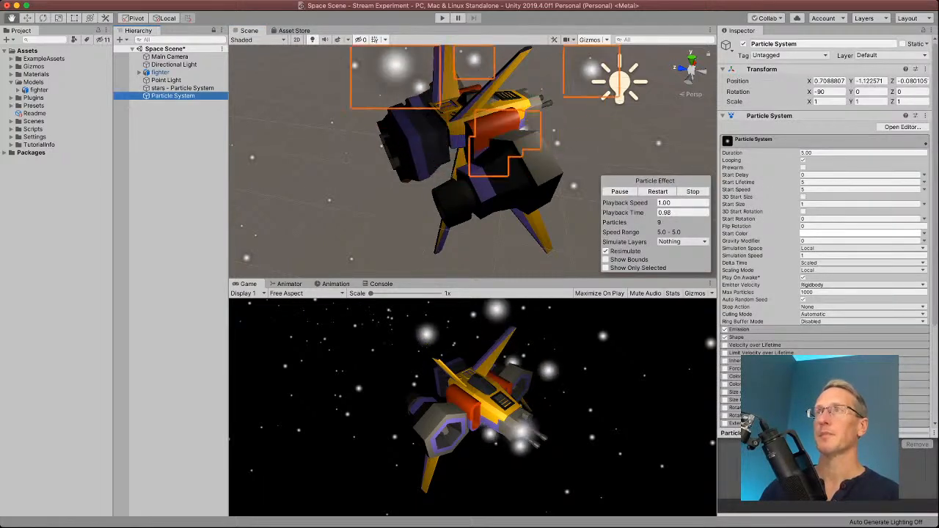
left_click(174, 96)
type("engine")
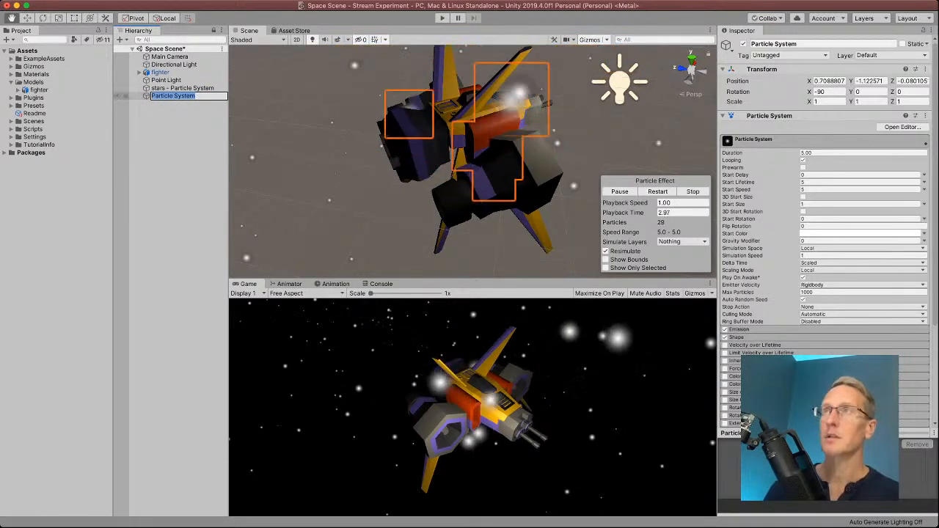
key("Return")
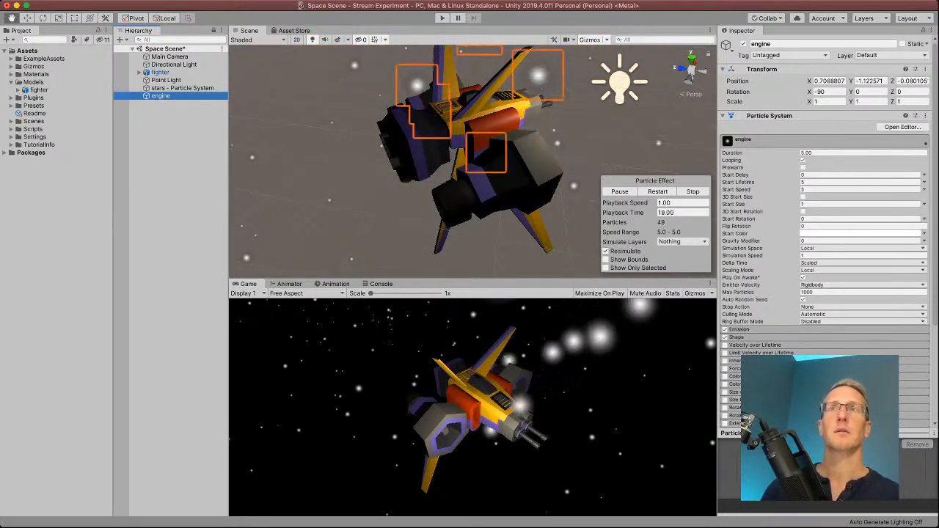
Tilt the engine emitter to fire its particles horizontally by setting its X rotation to 0.
left_click_drag(809, 92, 800, 92)
key("super+z")
right_click_drag(469, 161, 323, 158)
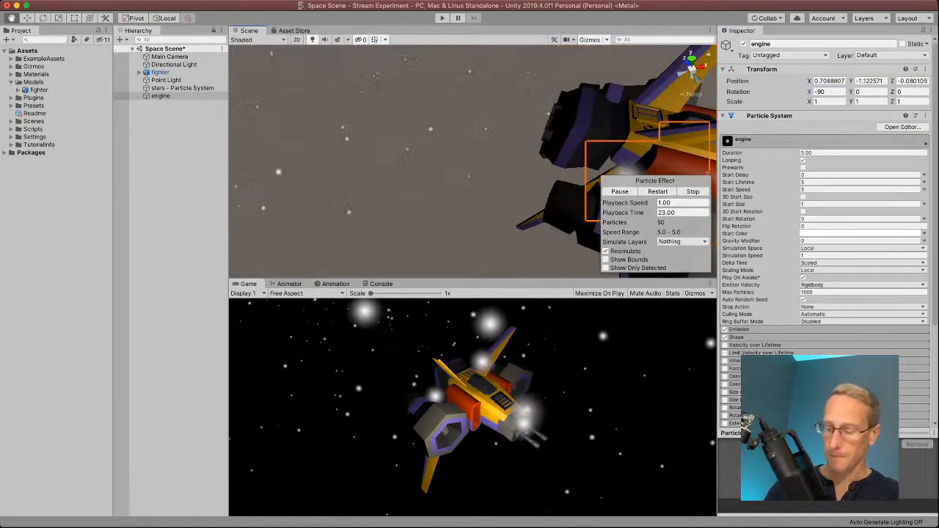
key("f")
right_click_drag(469, 183, 469, 147)
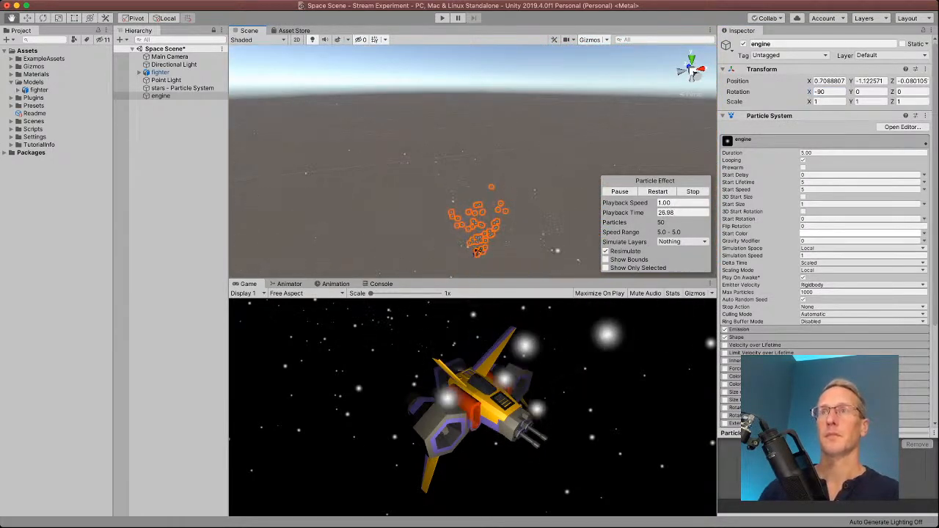
key("f")
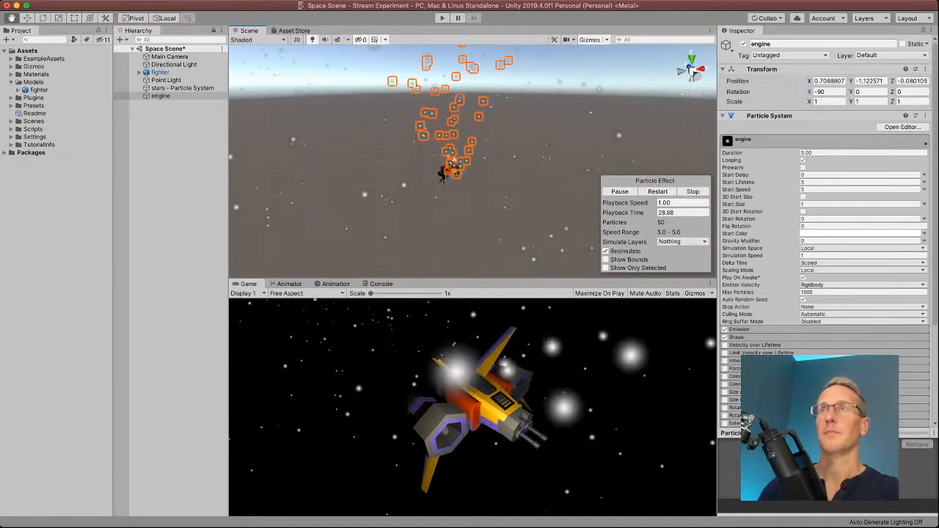
scroll(442, 179, "up", 6)
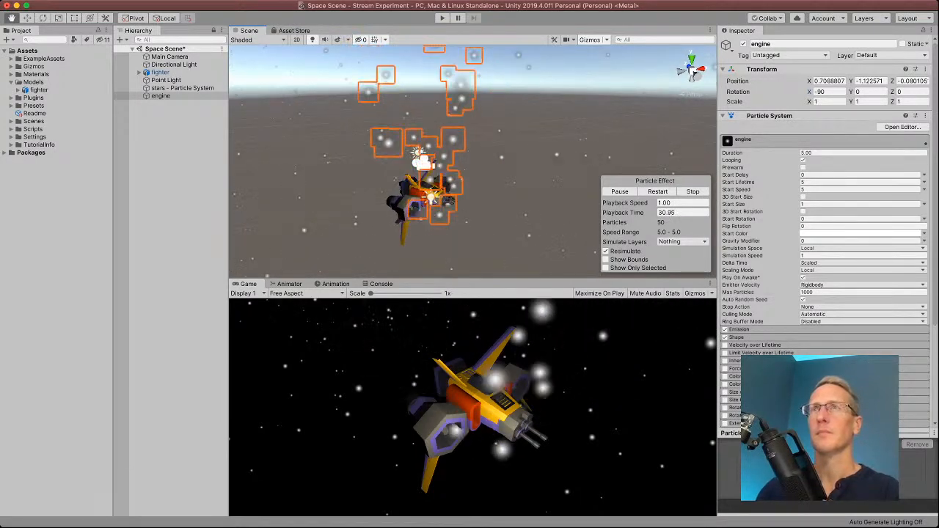
right_click_drag(442, 180, 469, 147)
left_click_drag(440, 146, 581, 170)
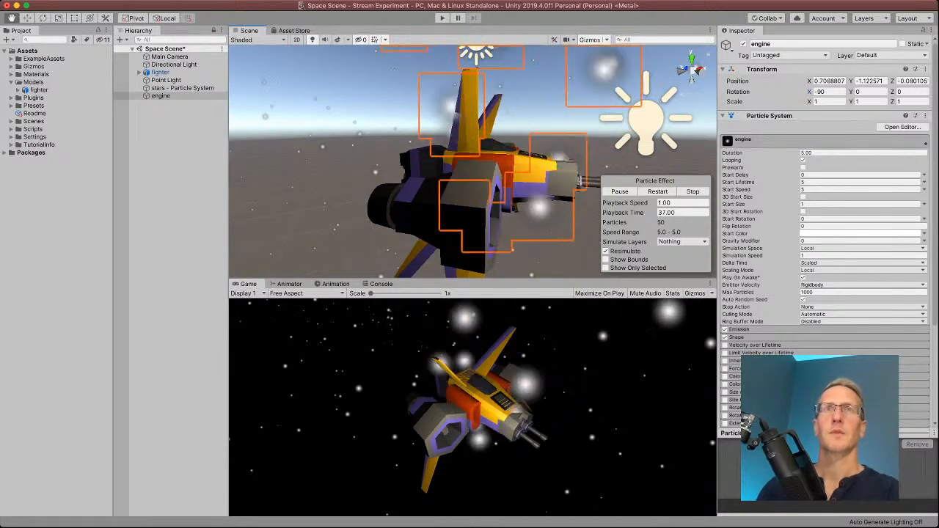
left_click_drag(892, 92, 820, 92)
key("super+z")
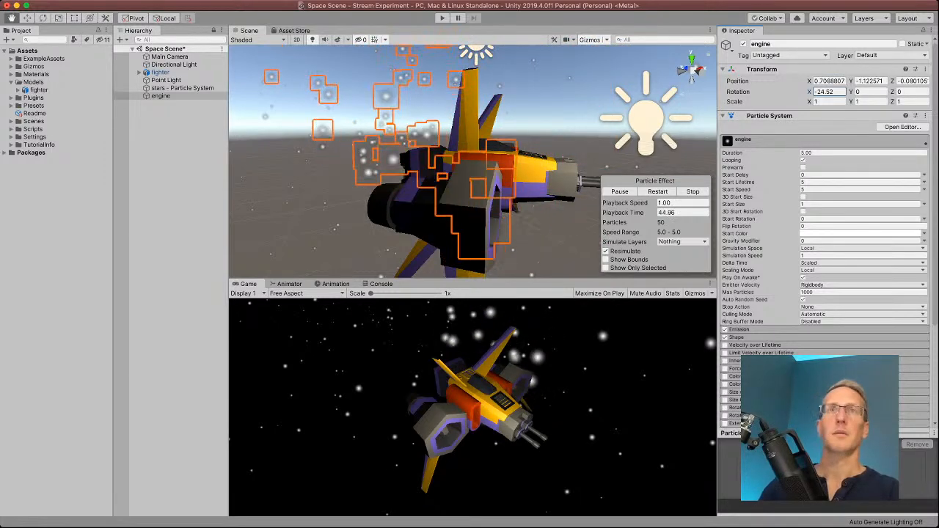
left_click(829, 92)
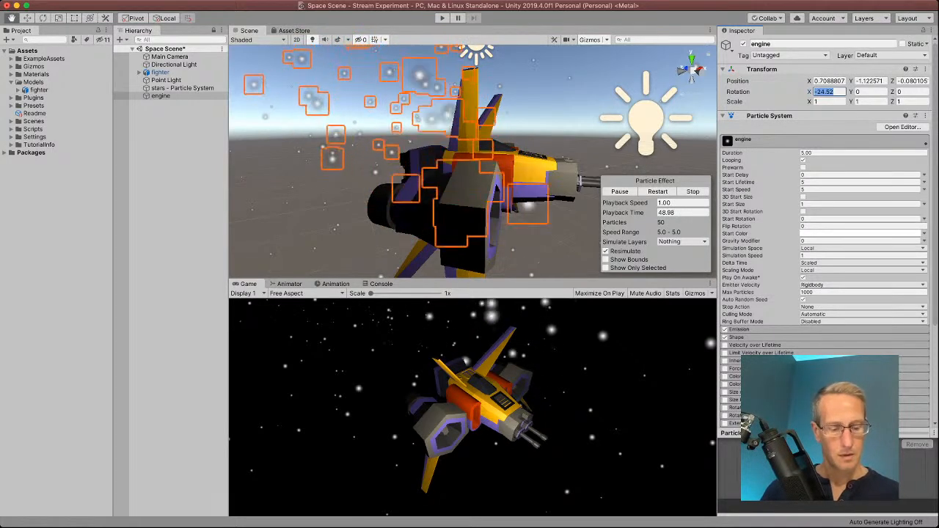
type("0")
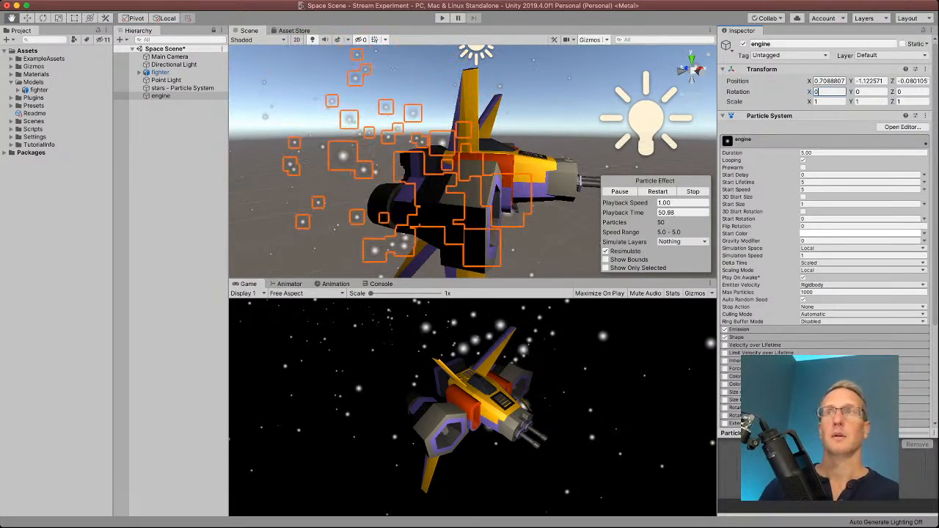
scroll(473, 161, "down", 10)
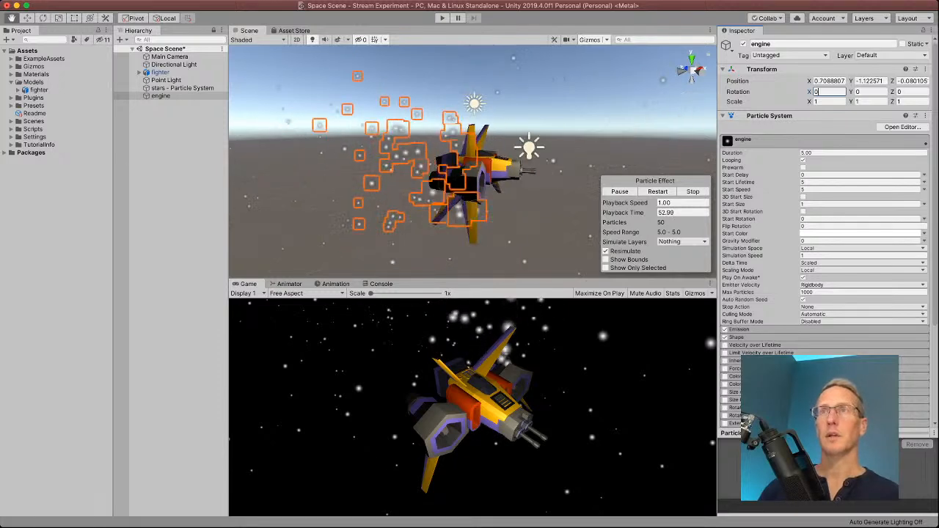
Try a Y rotation of -137 on the engine emitter while viewing the fighter from above.
right_click_drag(473, 147, 469, 253)
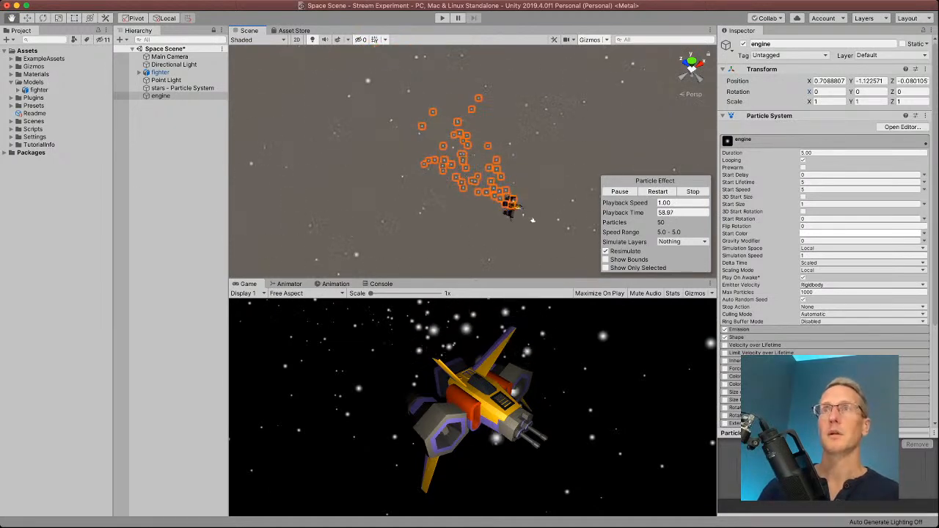
scroll(472, 161, "up", 8)
scroll(473, 162, "down", 2)
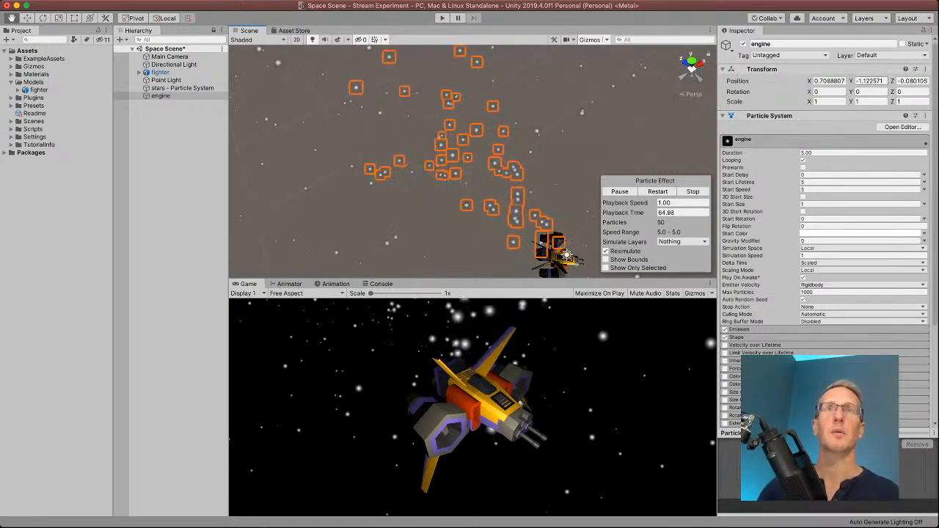
left_click(870, 91)
type("137")
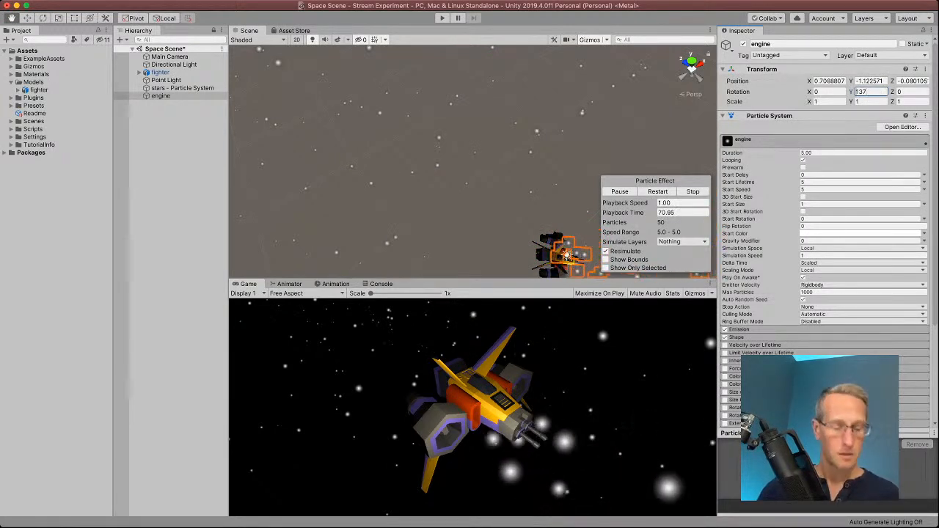
type("-")
key("Return")
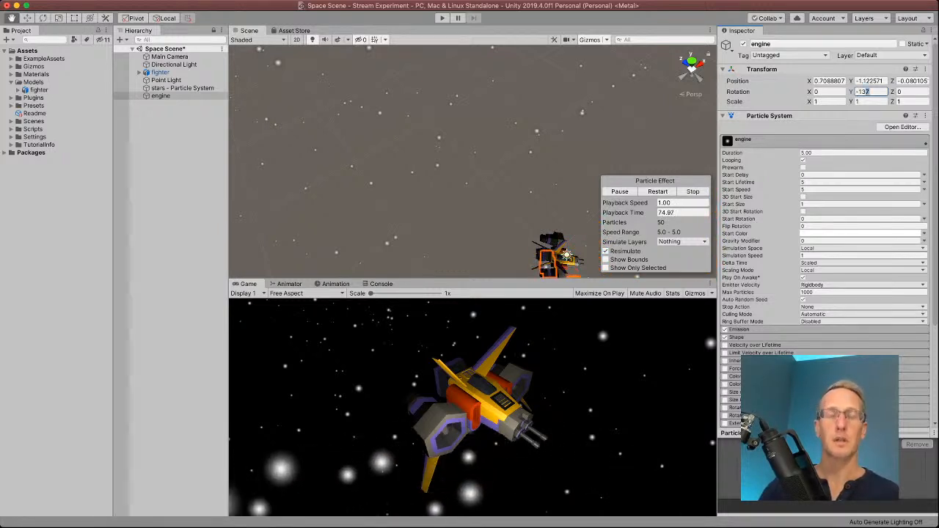
Aim the engine emitter straight behind the fighter by adjusting its Y rotation to -410.6.
left_click_drag(851, 92, 592, 91)
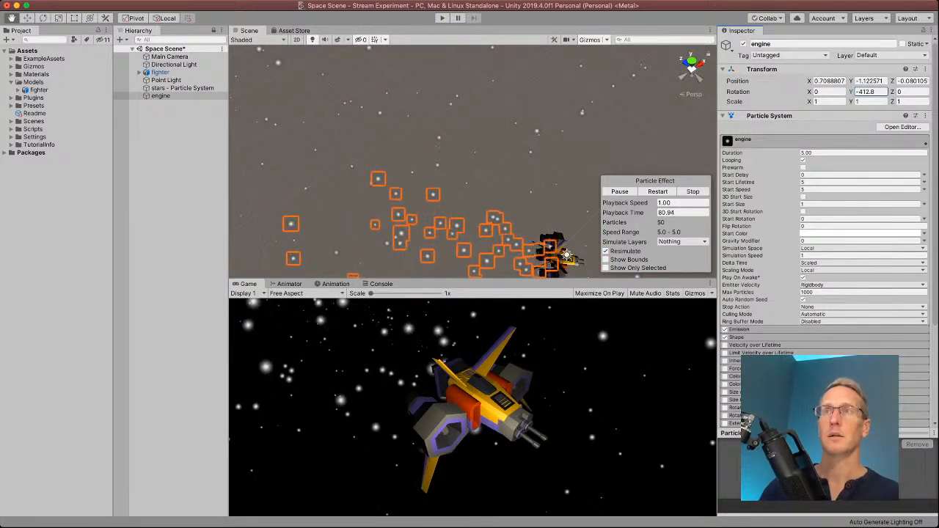
left_click_drag(877, 91, 855, 91)
left_click(866, 92)
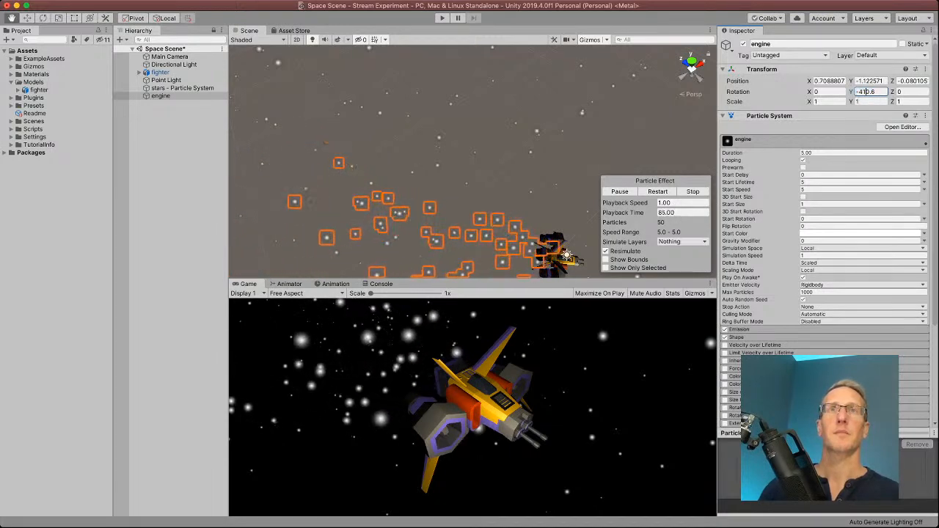
scroll(490, 408, "up", 1)
scroll(490, 408, "down", 1)
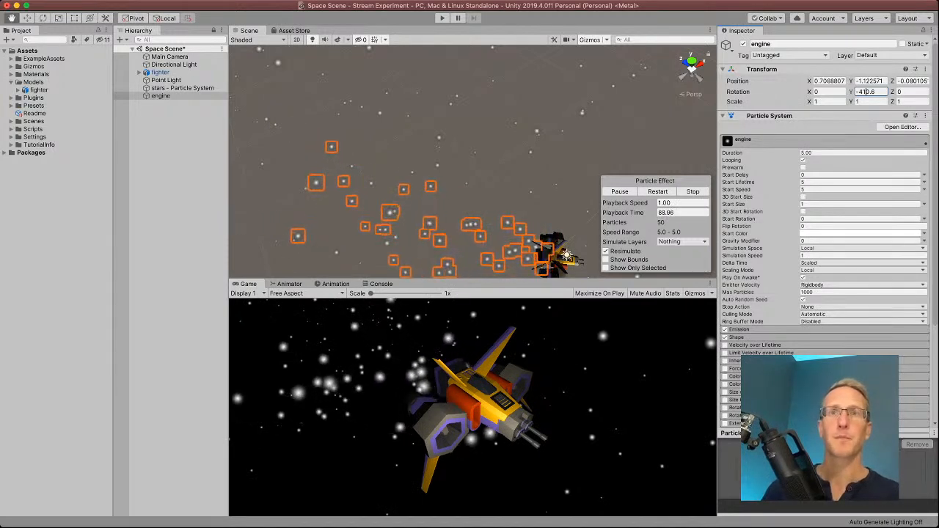
Set the Angle of the engine emitter's Cone shape to 0 to produce a straight particle stream.
left_click(736, 338)
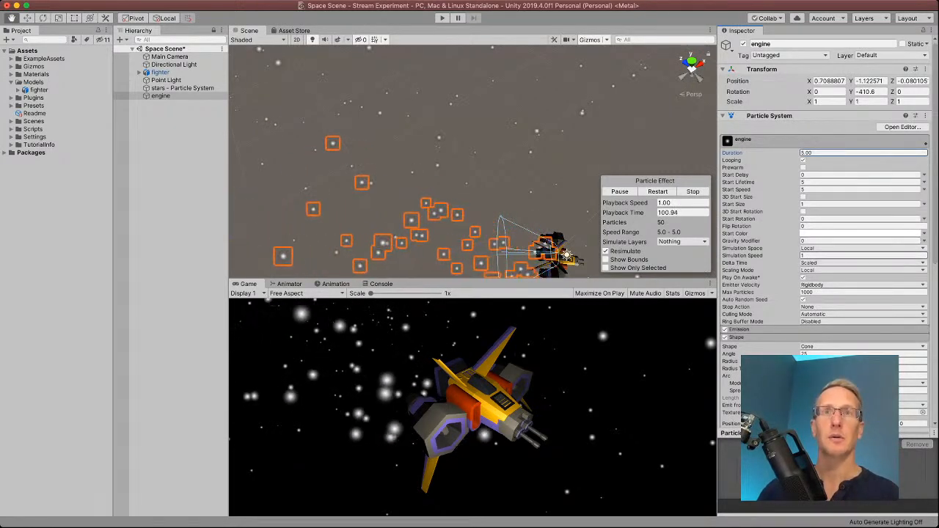
left_click(851, 353)
type("7")
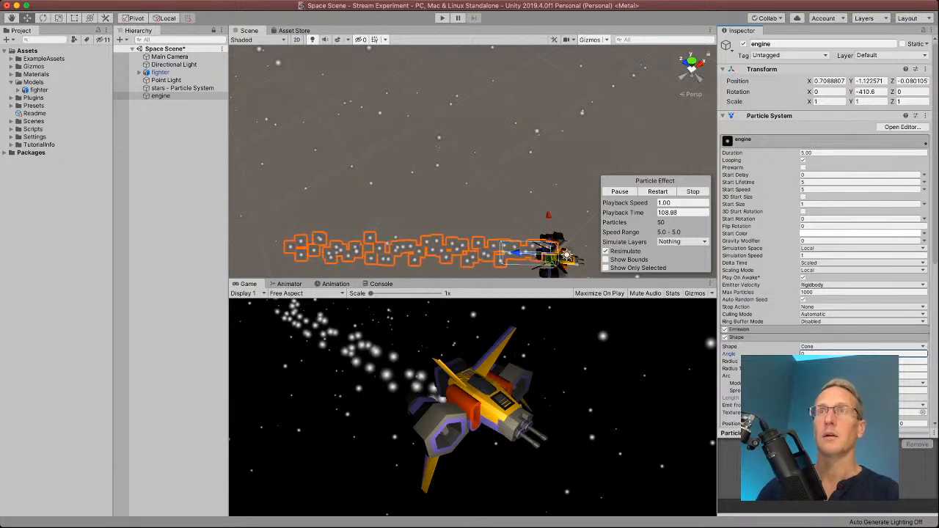
key("f")
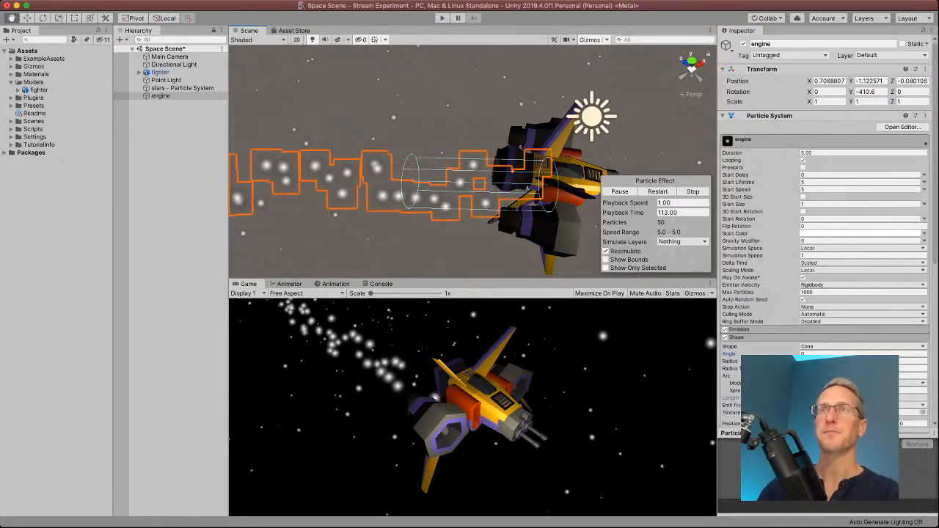
left_click_drag(411, 176, 441, 182, "alt")
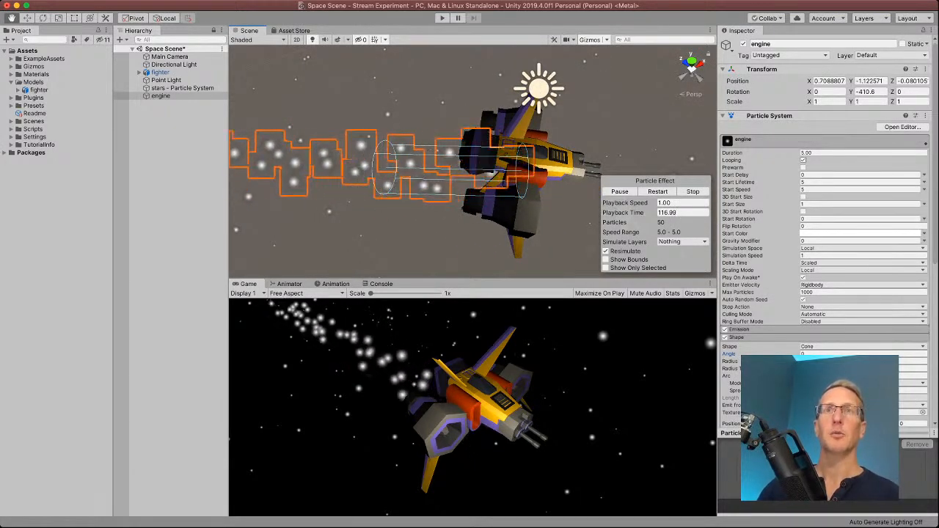
Enable Prewarm on the engine emitter and reduce its Shape scale to 0.2.
left_click(802, 168)
left_click(802, 167)
left_click(802, 168)
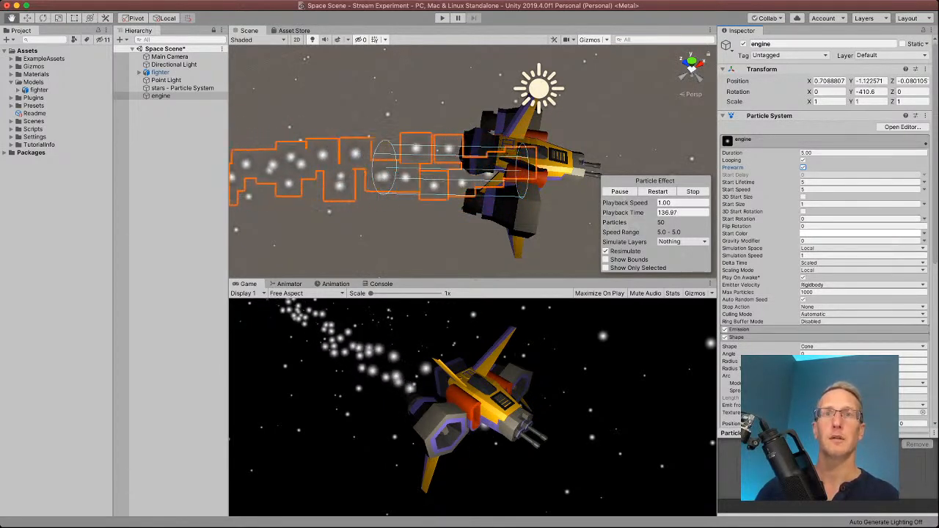
scroll(825, 242, "down", 2)
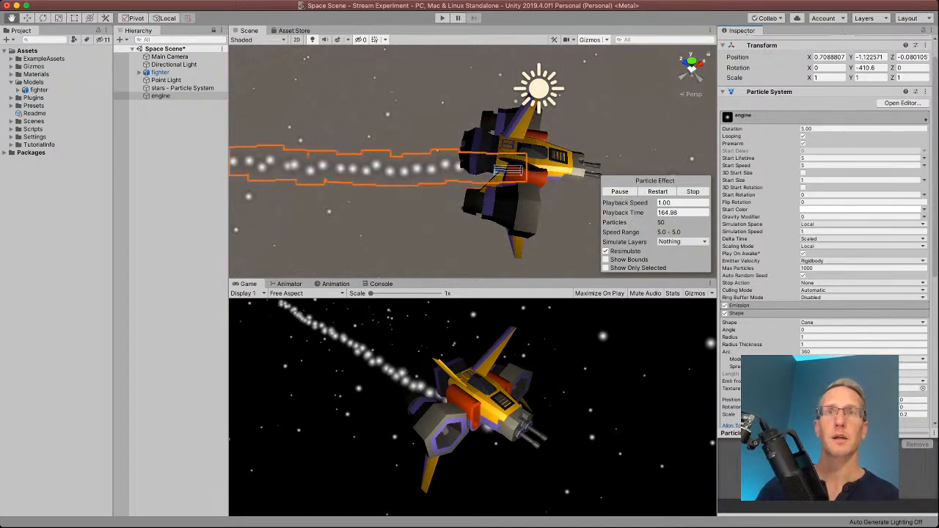
Set the engine emitter's emission Rate over Time to 100.
left_click(743, 305)
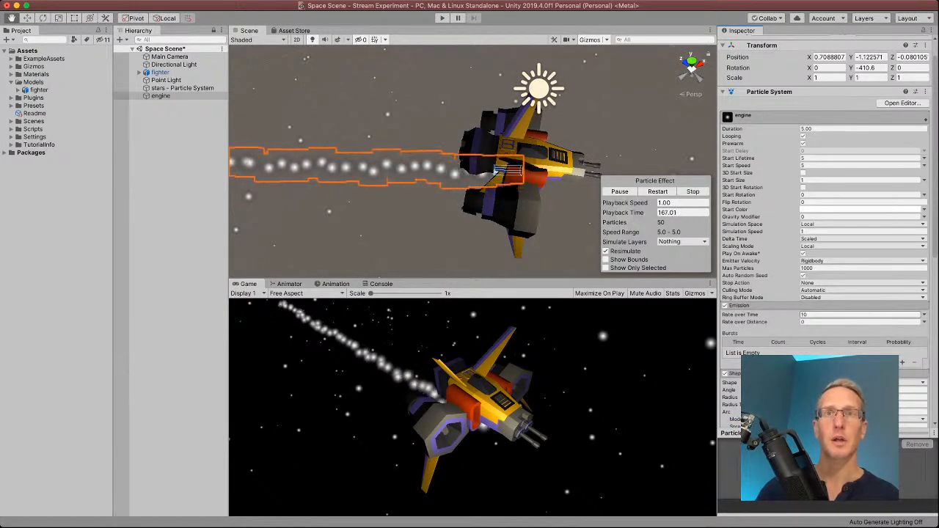
left_click(828, 315)
type("100")
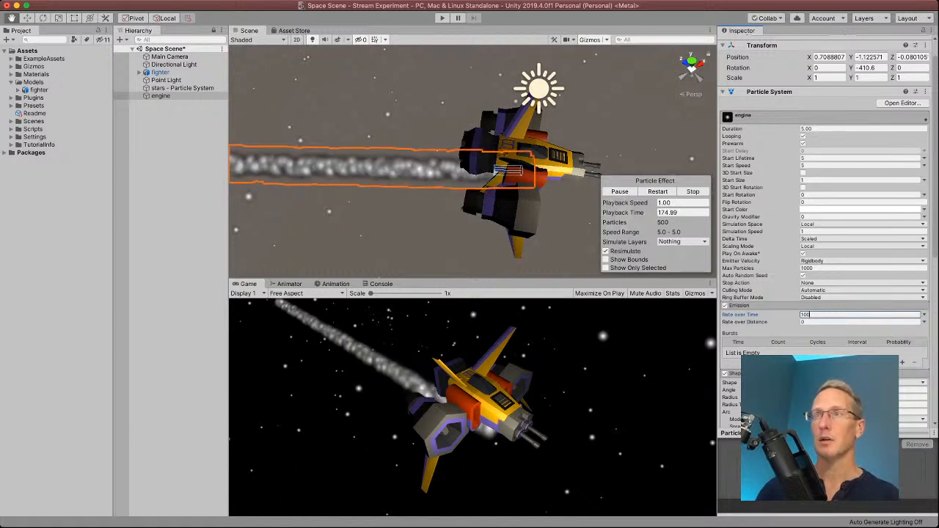
Make the engine particles' Start Lifetime random between two constants, 1 and 2.
scroll(470, 158, "down", 5)
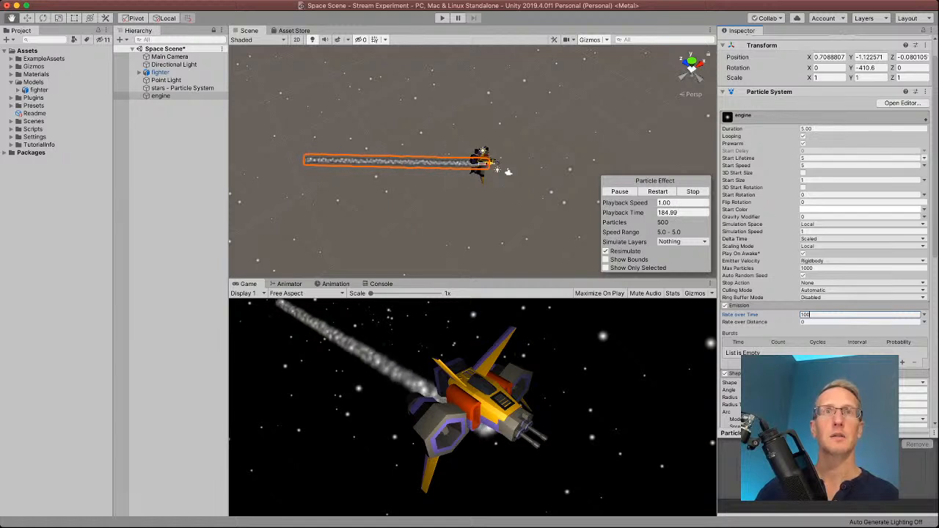
left_click(880, 186)
left_click(828, 159)
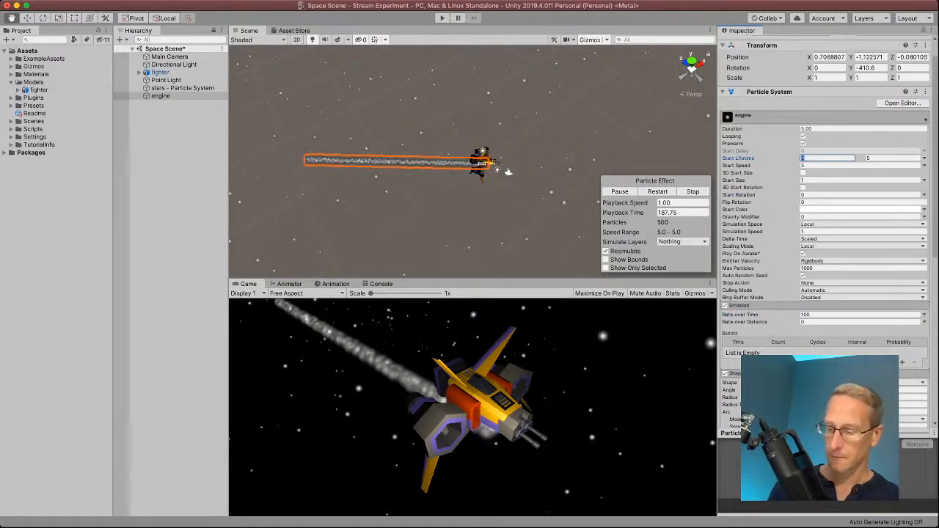
type("1")
key("Tab")
type("2")
key("Tab")
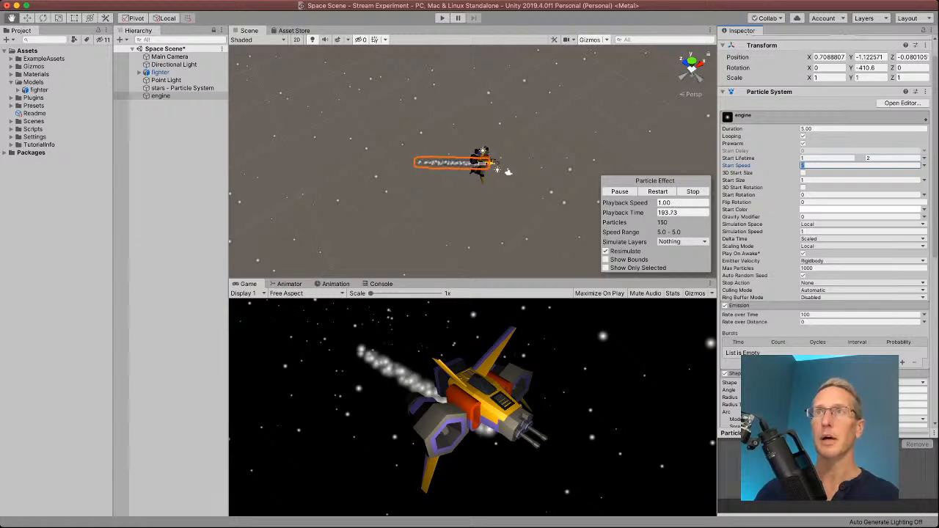
Move the engine emitter horizontally behind one of the fighter's engines, to about X -1.68 and Z 0.11.
scroll(519, 174, "up", 10)
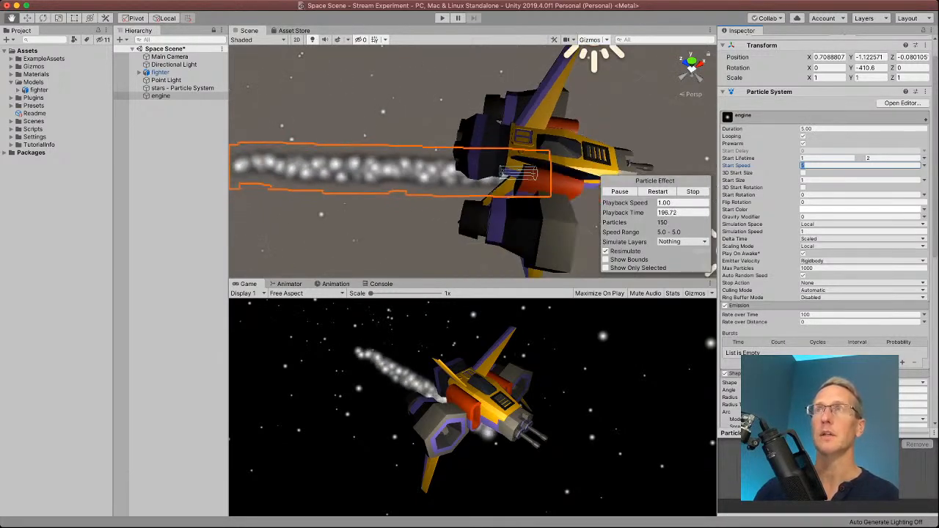
left_click(27, 18)
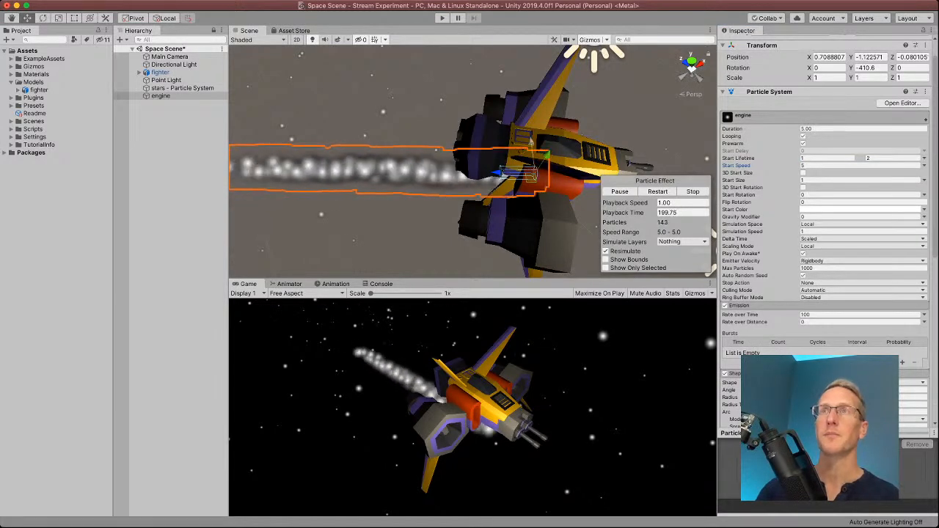
left_click_drag(531, 140, 506, 253)
left_click_drag(501, 162, 425, 154)
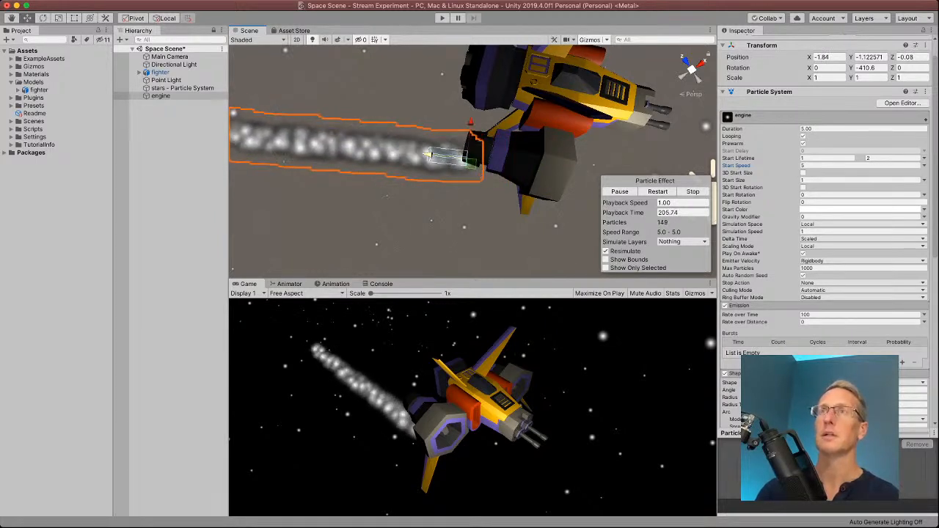
left_click_drag(470, 123, 471, 116)
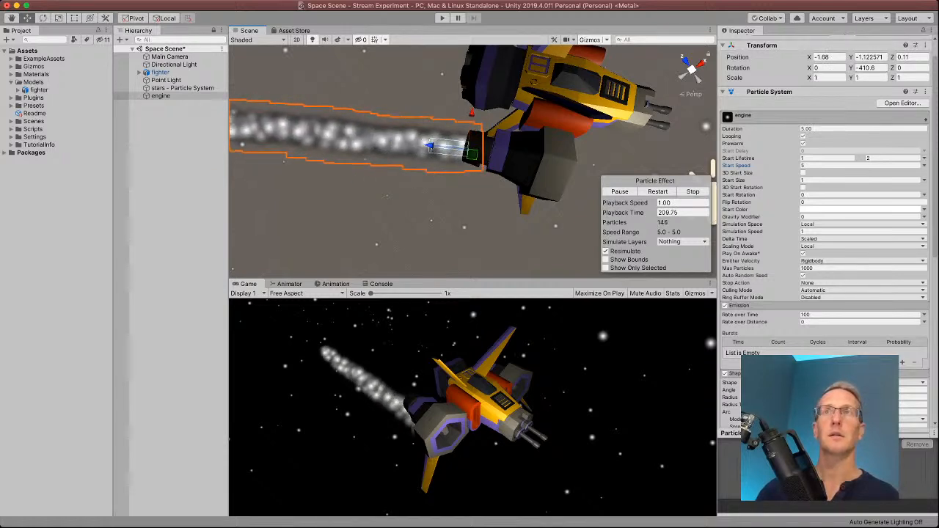
Adjust the engine emitter's Y rotation to -404.1 and raise the emitter to about Y 0.09.
left_click_drag(853, 67, 854, 68)
left_click_drag(440, 190, 397, 128, "alt")
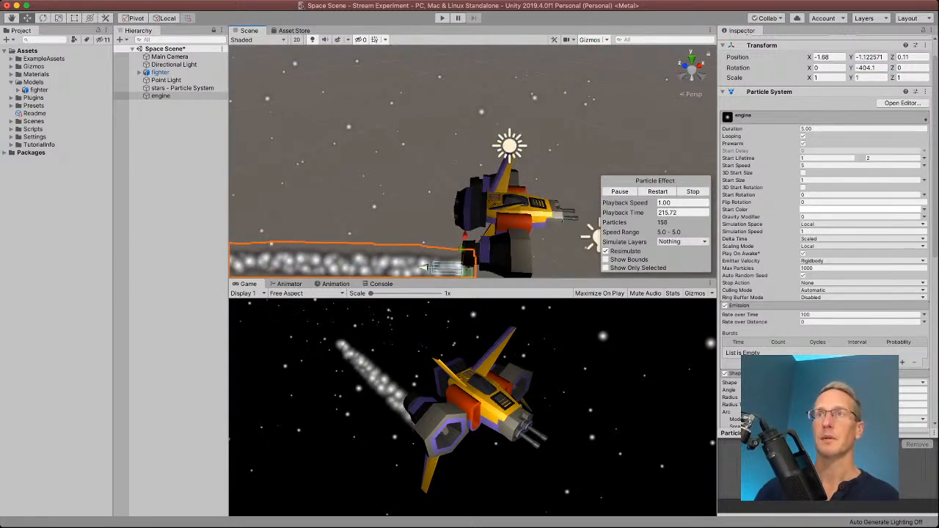
left_click_drag(461, 248, 454, 179)
key("f")
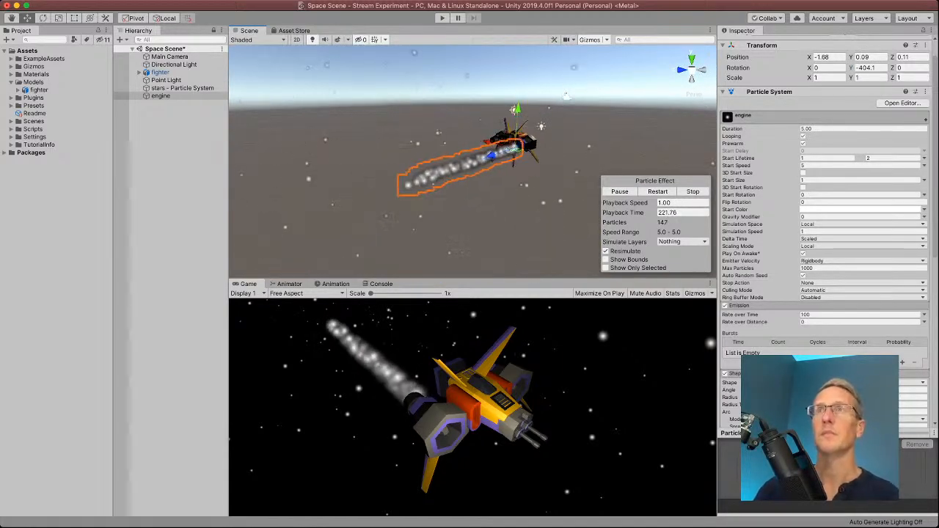
Reposition the engine emitter at the engine nozzle, to about X -1.82, Y 0.43, Z -0.02.
scroll(555, 160, "up", 5)
scroll(473, 162, "up", 5)
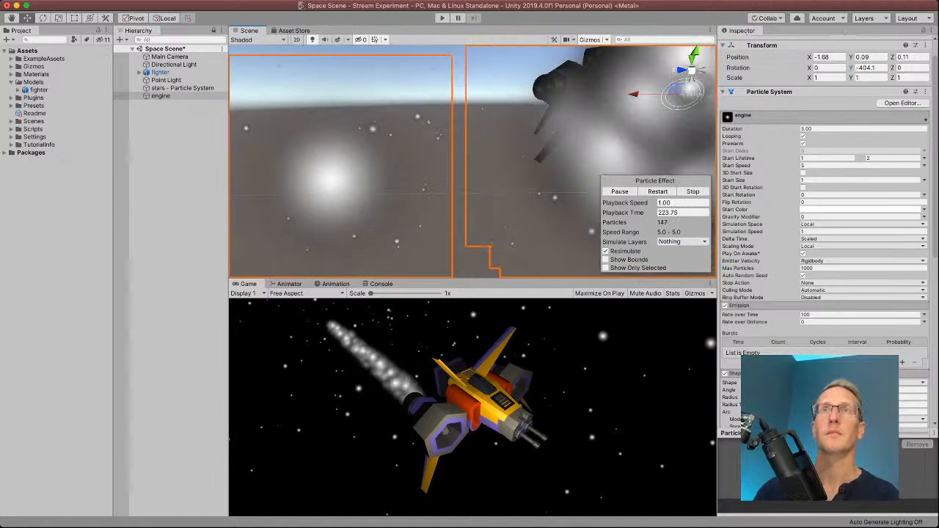
scroll(470, 160, "down", 5)
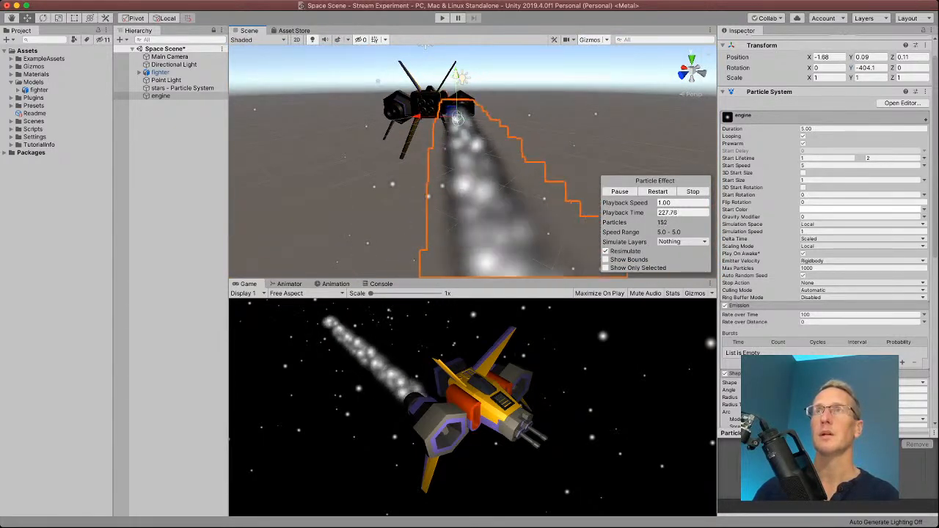
left_click_drag(456, 117, 609, 147)
Center the engine emitter vertically on the nozzle by lowering it to about Y 0.226.
scroll(473, 162, "up", 10)
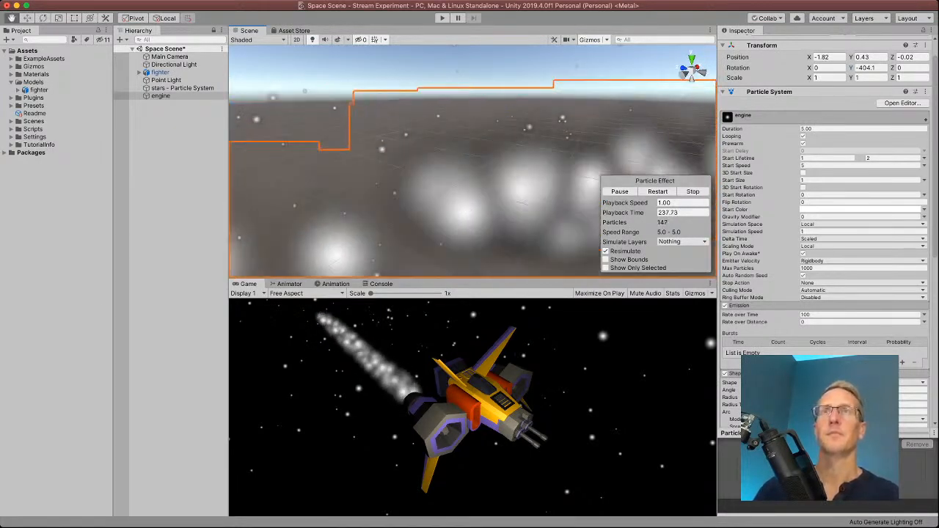
middle_click_drag(499, 198, 448, 136)
scroll(474, 161, "down", 5)
middle_click_drag(557, 121, 422, 169)
middle_click_drag(469, 190, 455, 125)
left_click_drag(470, 161, 433, 158, "alt")
key("w")
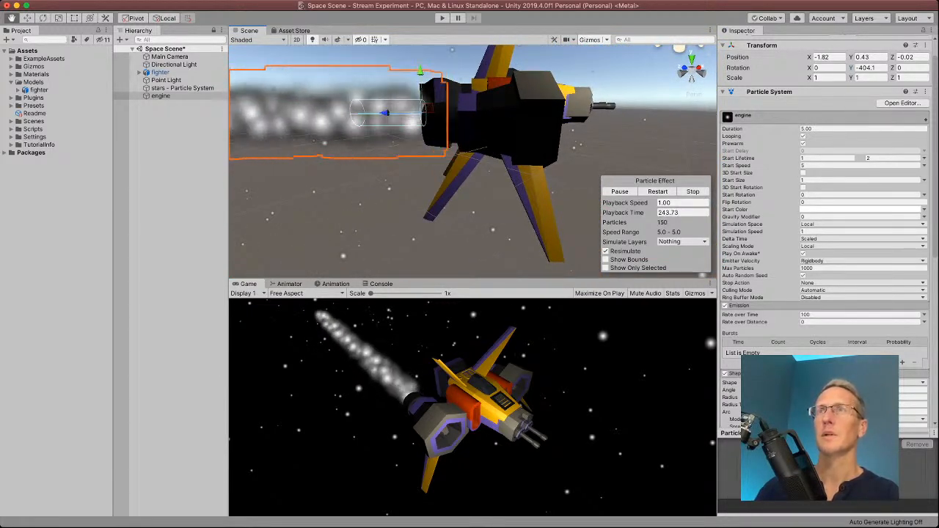
left_click_drag(419, 71, 421, 86)
scroll(422, 87, "down", 10)
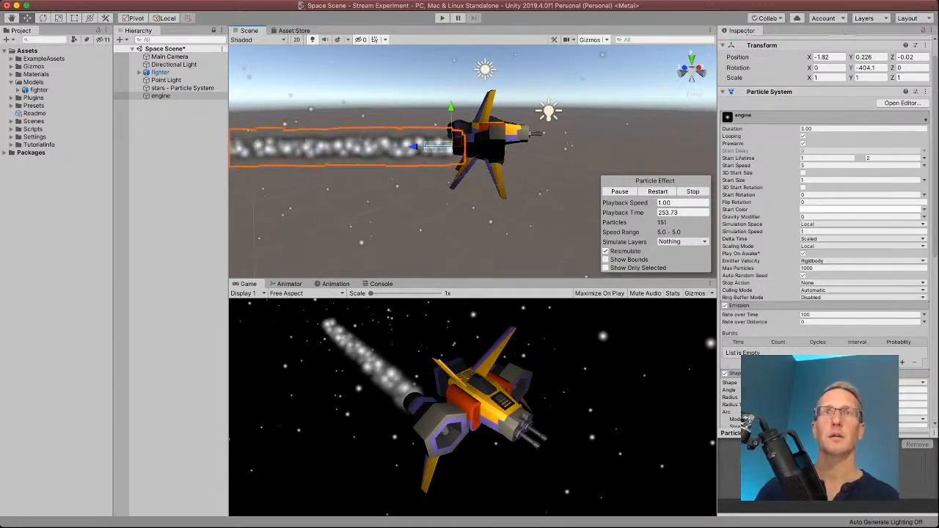
Shorten the engine particles' Start Lifetime range to between 0.5 and 1.5.
left_click(827, 158)
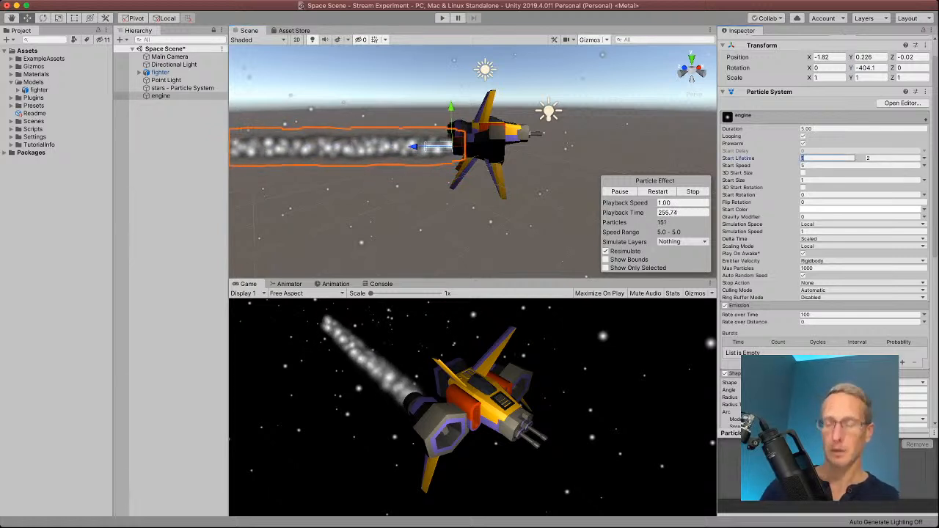
type("0.5")
key("Tab")
type("1.5")
key("Tab")
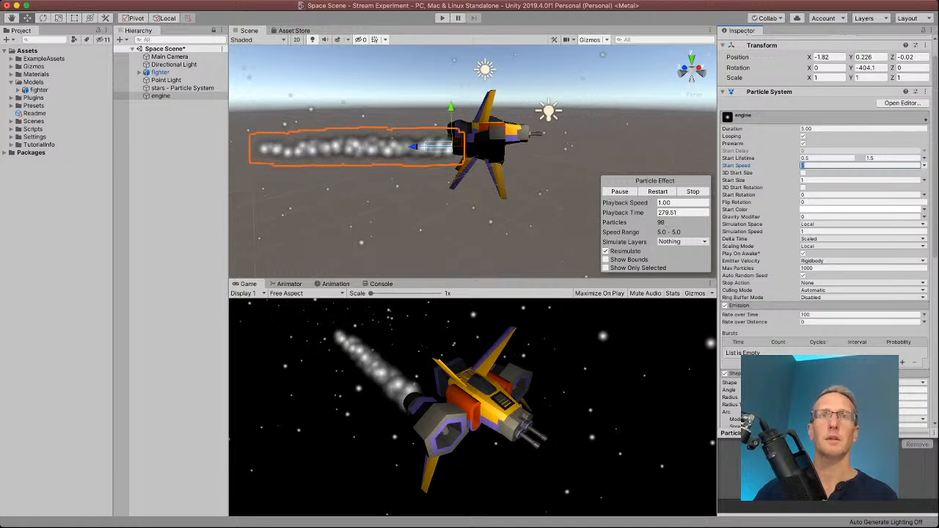
Make the engine particles' Start Speed random between two constants, 7 and 10.
left_click(913, 188)
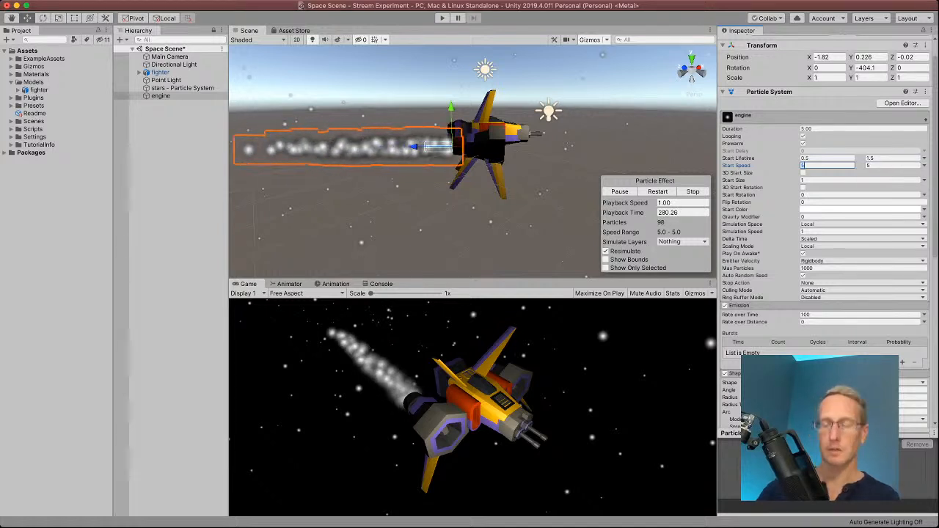
key("Tab")
type("10")
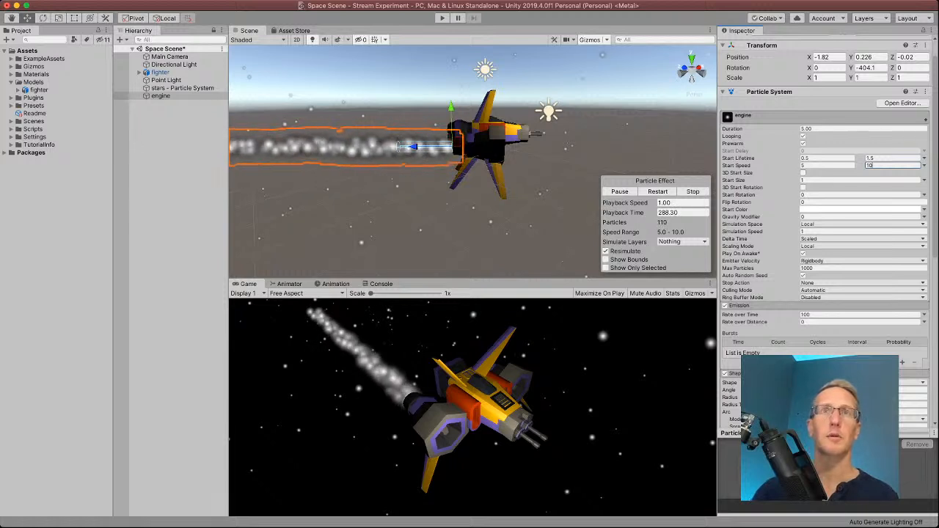
key("shift+Tab")
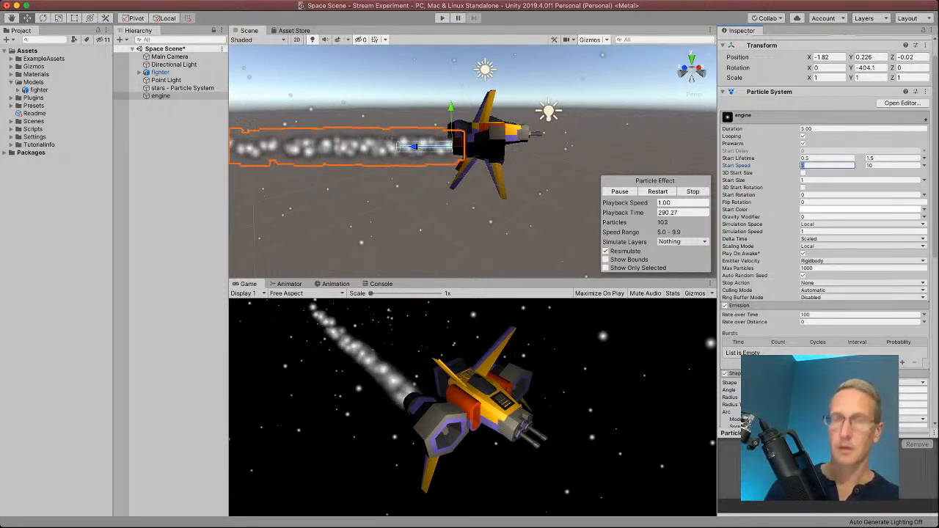
type("7")
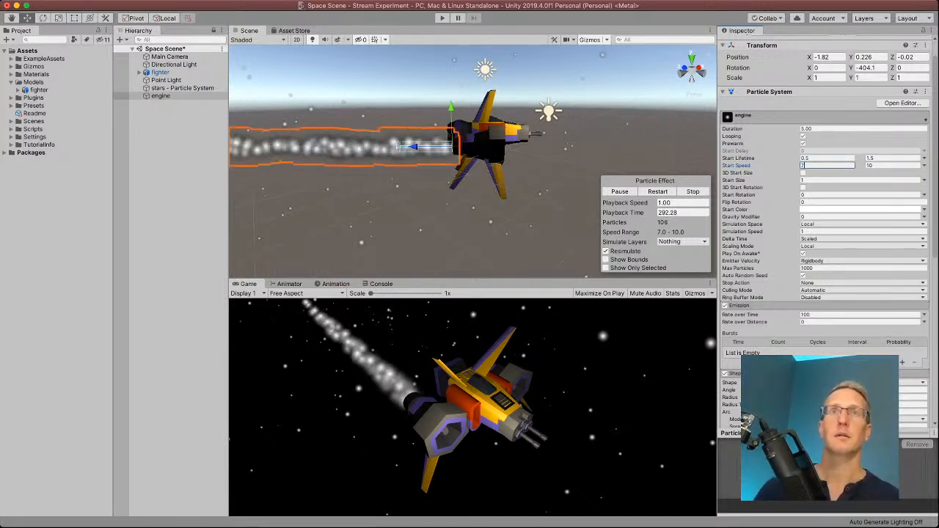
Shorten the engine particles' Start Lifetime range to between 0.3 and 1.
key("Tab")
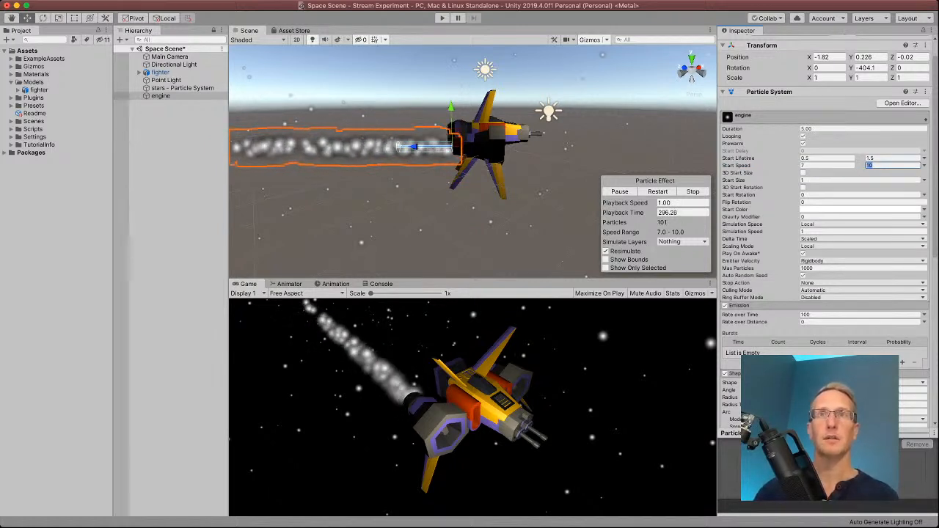
left_click(826, 158)
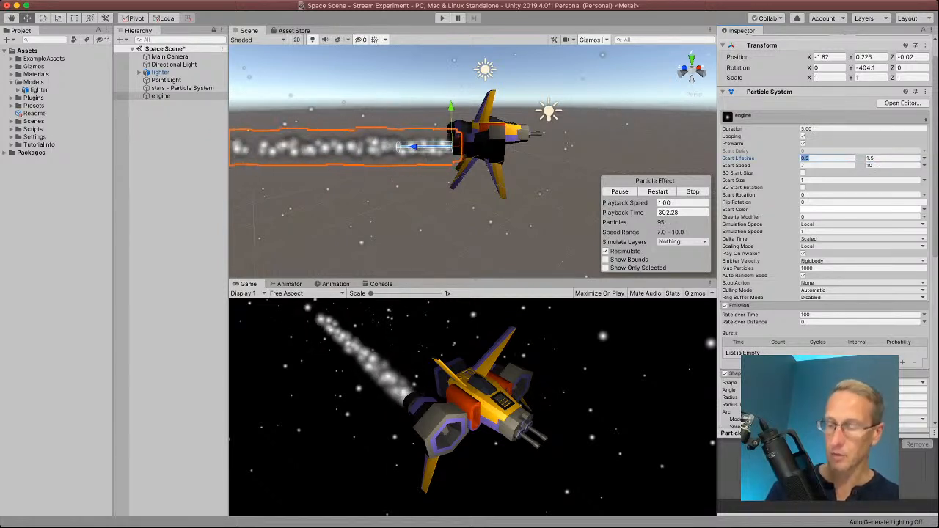
type("0.3")
key("Tab")
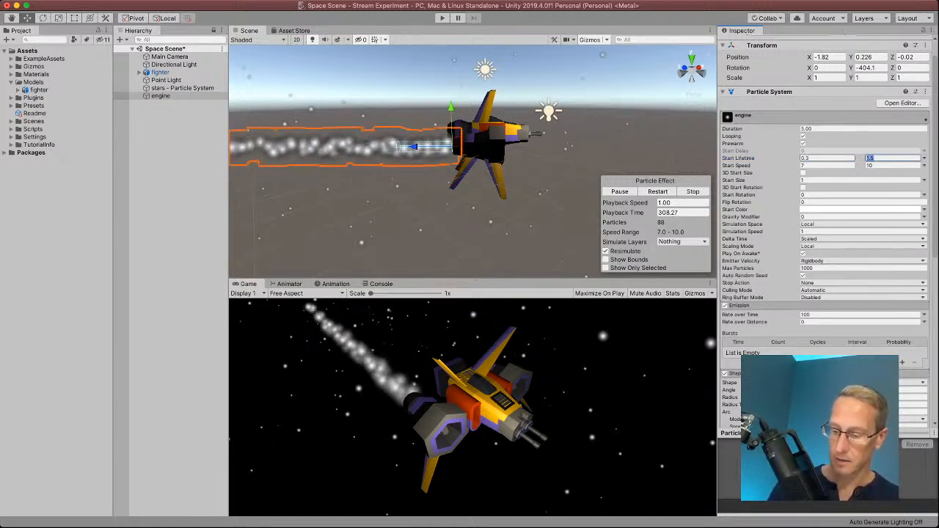
type("1")
key("Tab")
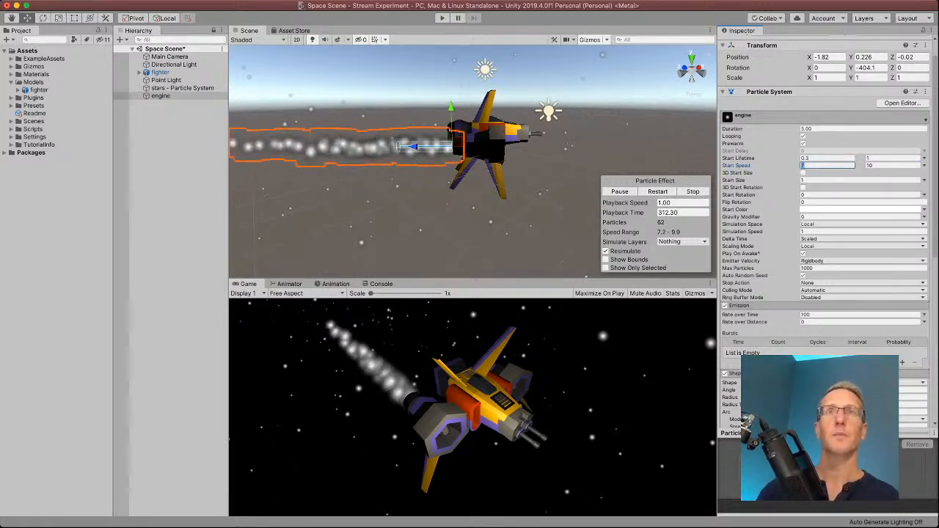
Give the engine particles a Color over Lifetime gradient that fades from cyan to transparent.
scroll(822, 220, "down", 10)
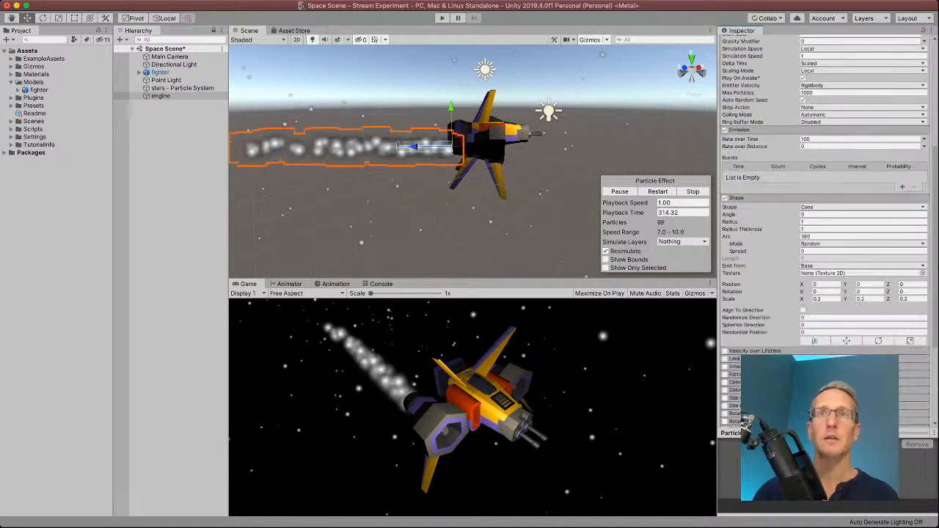
left_click(736, 198)
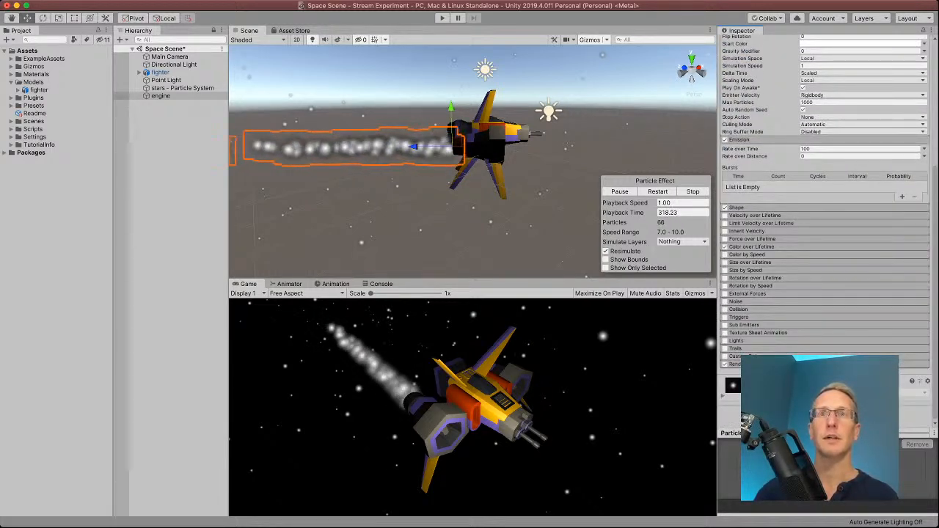
left_click(725, 247)
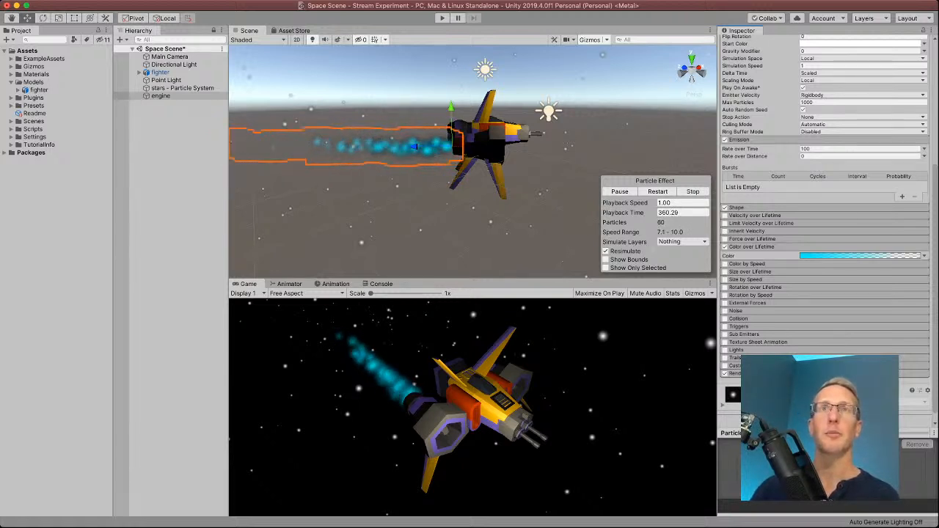
Try emission Rate over Time values of 300 and 1000 for the engine particles.
left_click(826, 149)
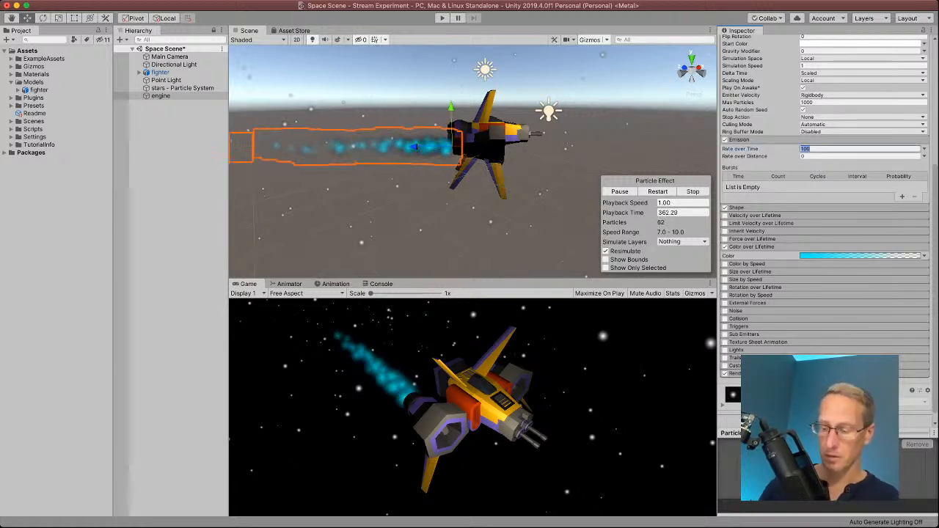
type("300")
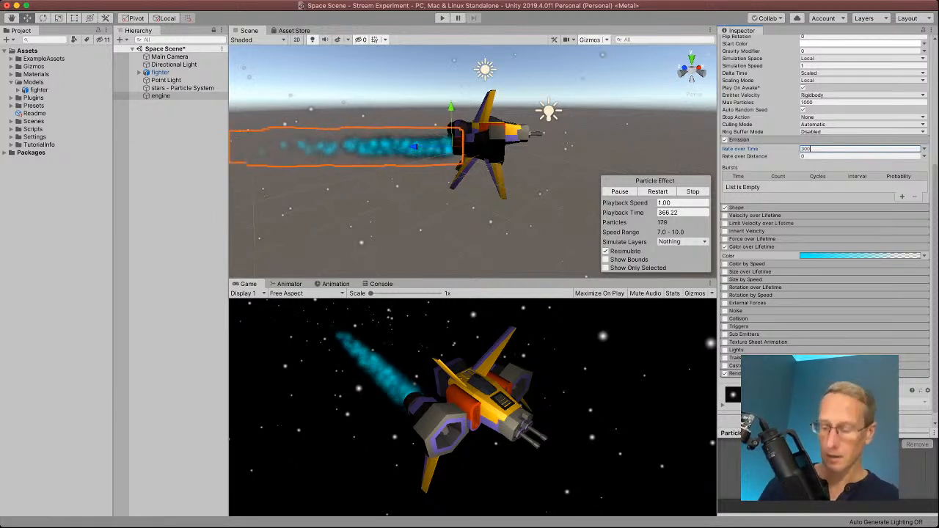
key("BackSpace")
key("BackSpace")
key("BackSpace")
type("10")
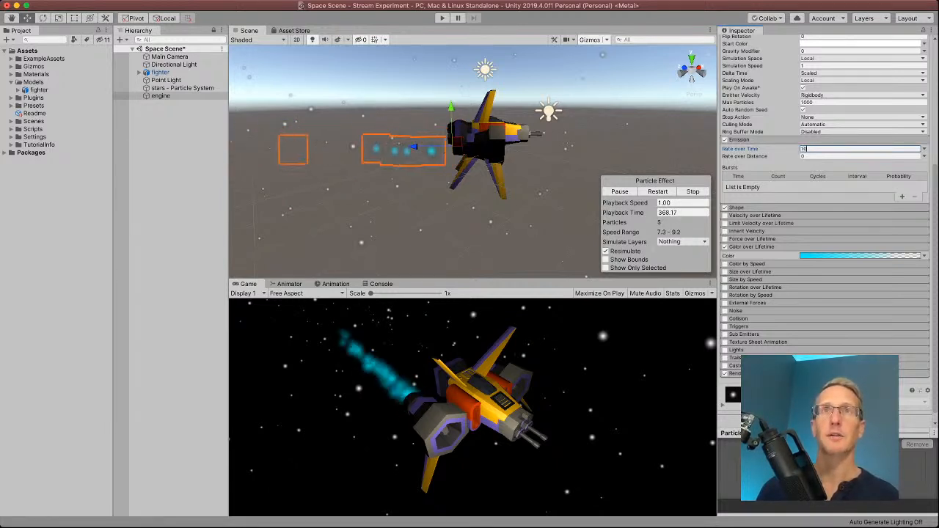
type("000")
key("BackSpace")
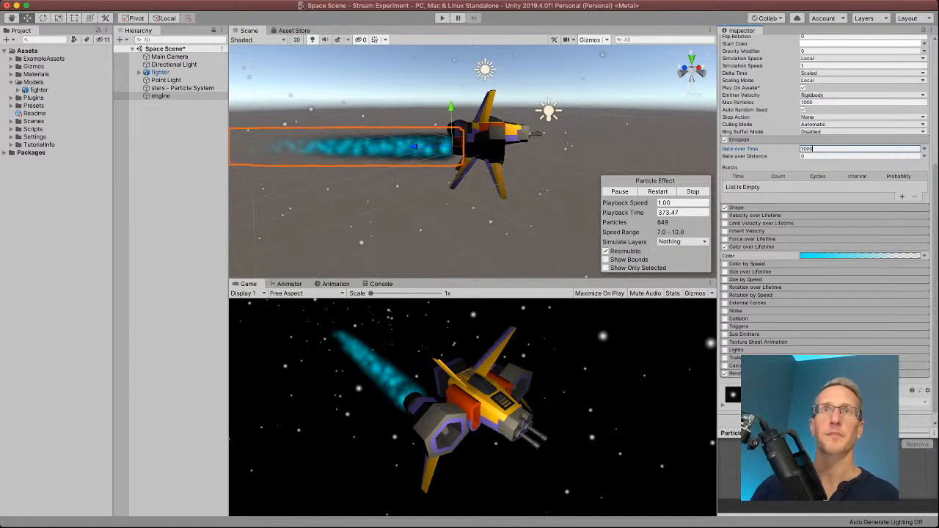
Set the engine's emission Rate over Time to 500.
key("BackSpace")
key("BackSpace")
key("BackSpace")
key("BackSpace")
type("500")
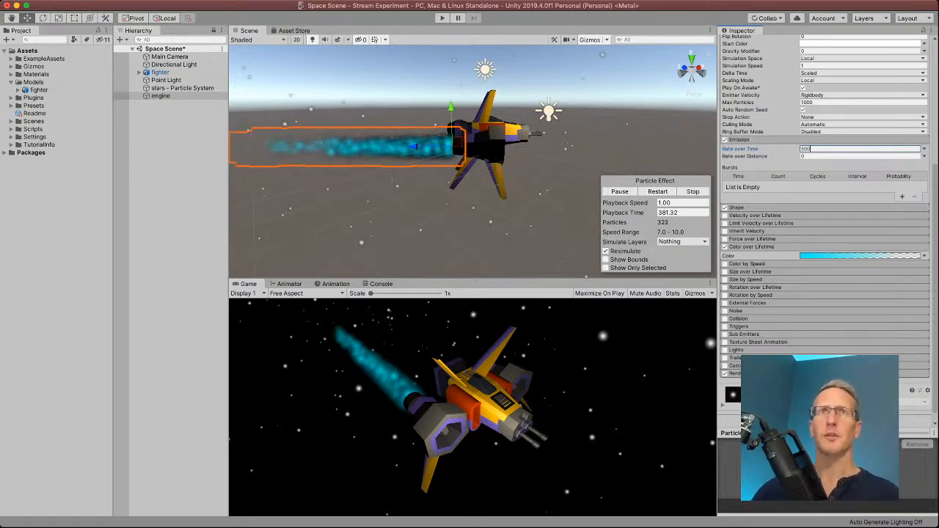
Reduce the engine particles' Start Size to 0.7.
scroll(824, 220, "up", 5)
scroll(825, 220, "up", 3)
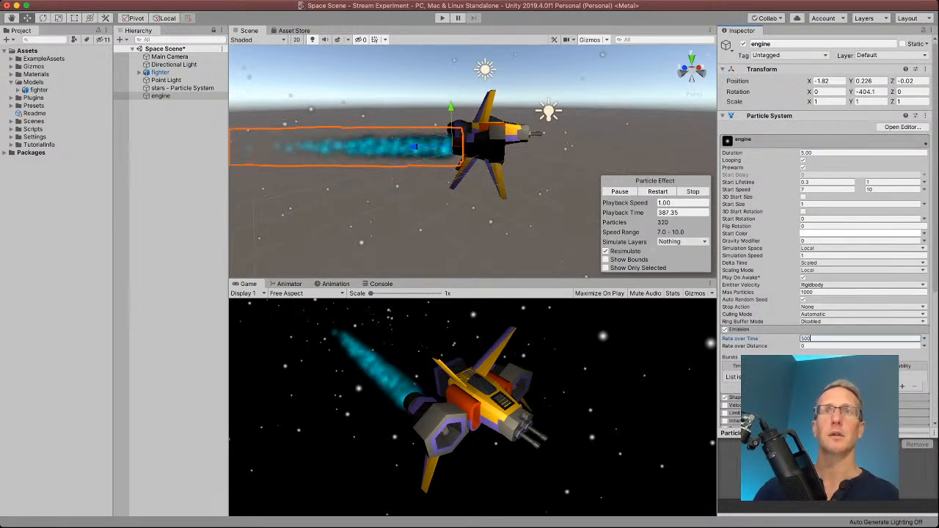
left_click(858, 204)
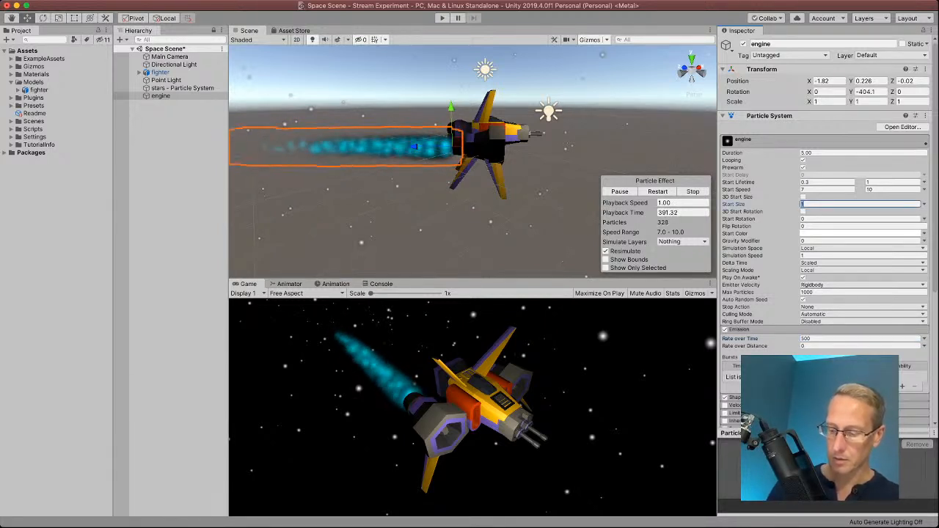
type(".5")
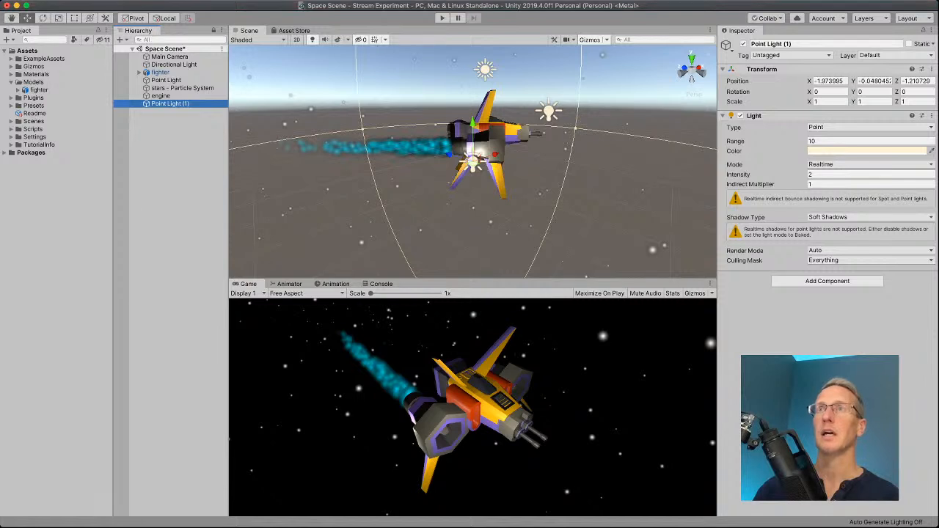
Move the new point light just behind the engine nozzle, to about X -2.31, Y 0.17, Z 0.35.
left_click_drag(472, 123, 473, 97)
left_click_drag(449, 135, 422, 130)
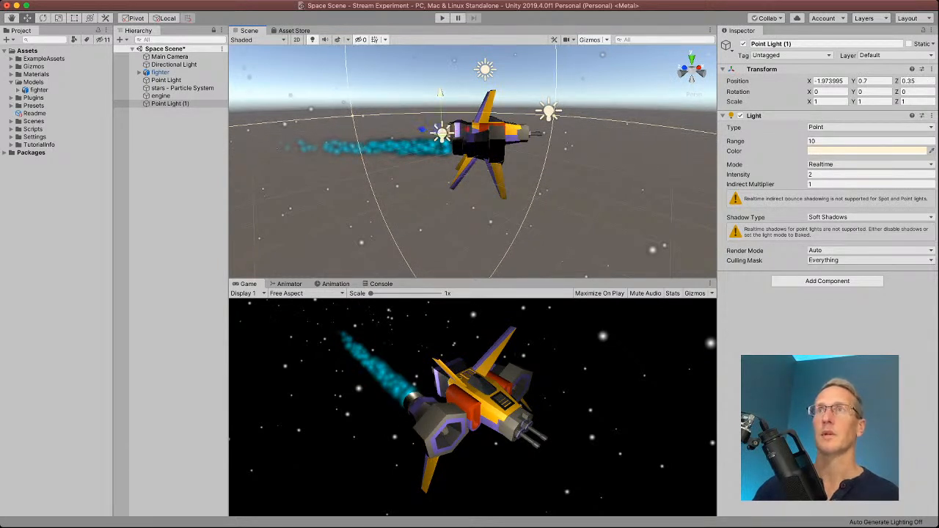
left_click_drag(440, 96, 440, 110)
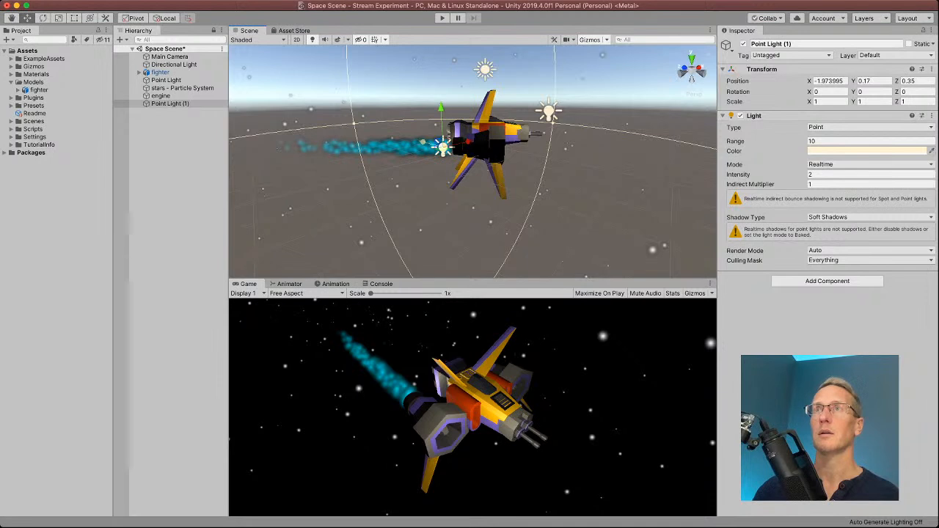
left_click_drag(468, 142, 459, 213)
Fine-tune the engine light's position to about X -2.14, Y 0.17, Z 0.48 and color it cyan like the exhaust.
scroll(460, 144, "down", 3)
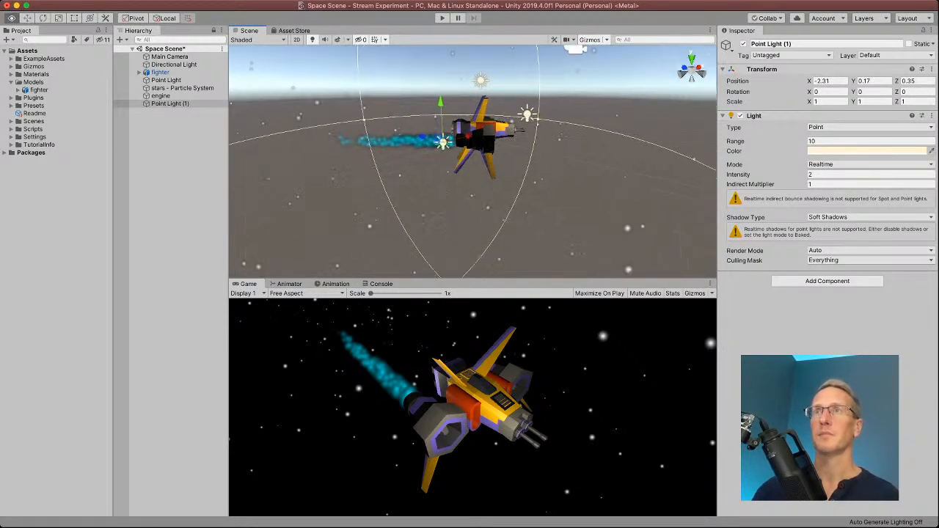
middle_click_drag(459, 213, 449, 122)
key("f")
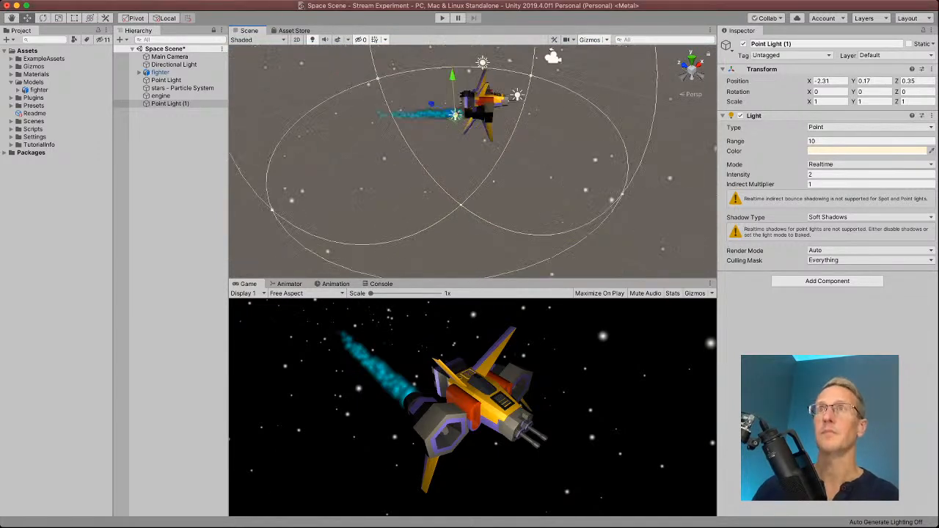
scroll(472, 160, "up", 5)
scroll(473, 163, "up", 5)
left_click_drag(472, 166, 475, 160)
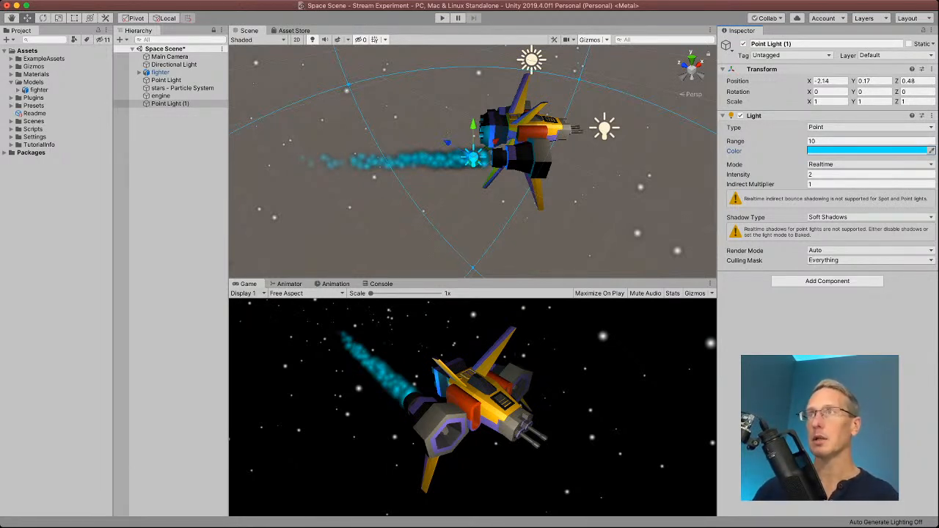
Parent Point Light (1) to the engine object so the glow belongs to the exhaust.
left_click(170, 139)
left_click(170, 104)
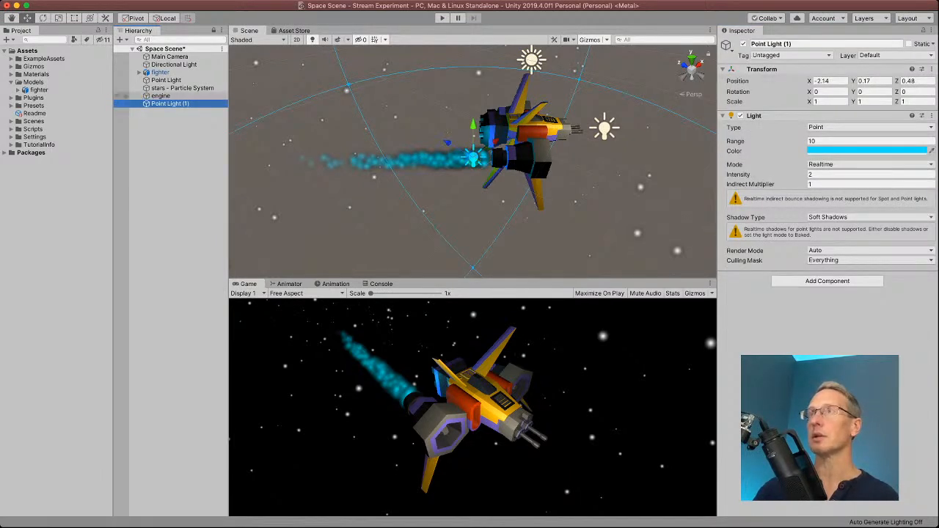
left_click_drag(170, 104, 161, 95)
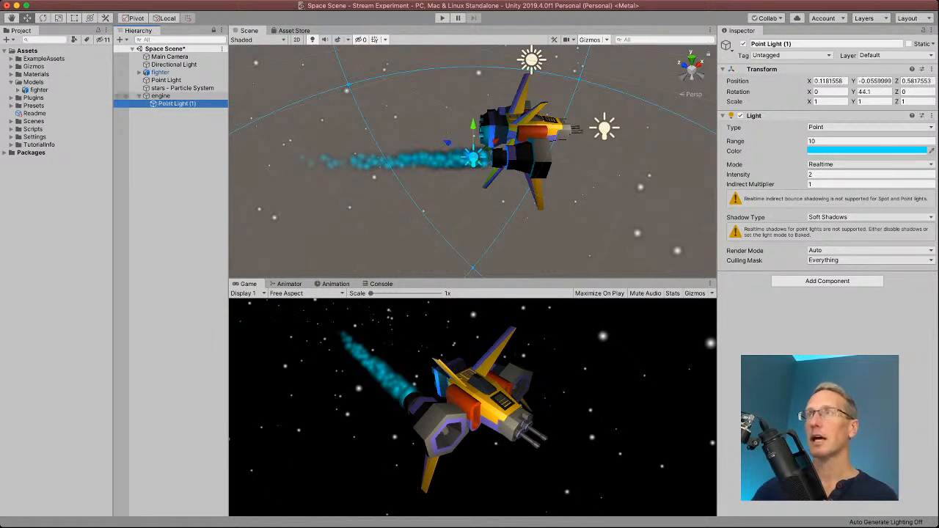
Duplicate the engine with its light and move the copy to the opposite nozzle, at about X 0.4, Z 2.13.
left_click(139, 96)
left_click(160, 96)
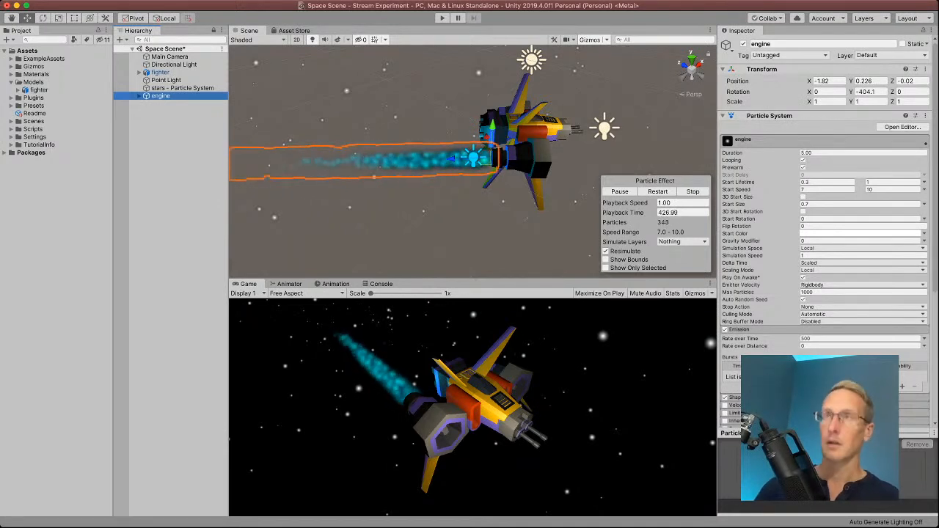
key("super+d")
right_click_drag(470, 169, 492, 242)
scroll(472, 161, "down", 4)
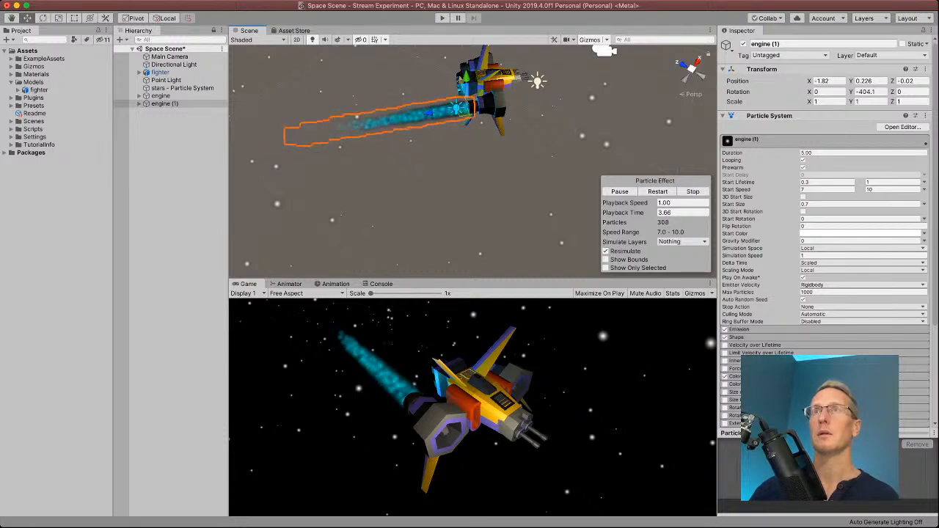
left_click_drag(461, 80, 451, 53)
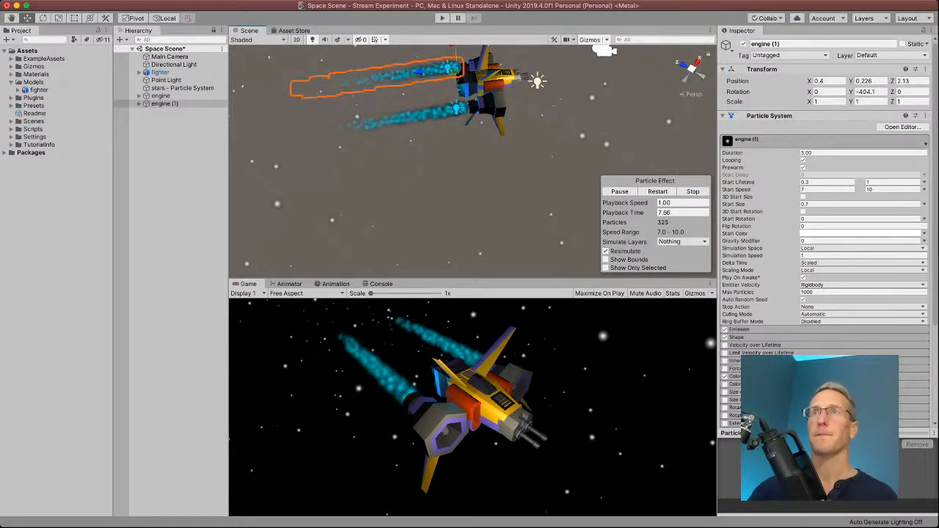
Align the second engine emitter with its nozzle, at about X 0.15, Y 0.49, Z 1.88.
right_click_drag(462, 139, 462, 205)
key("f")
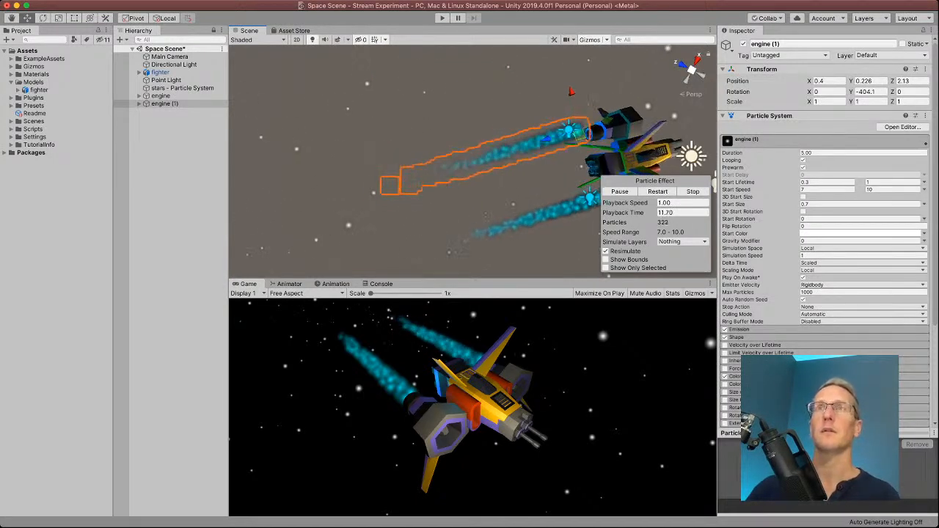
left_click_drag(572, 92, 573, 99)
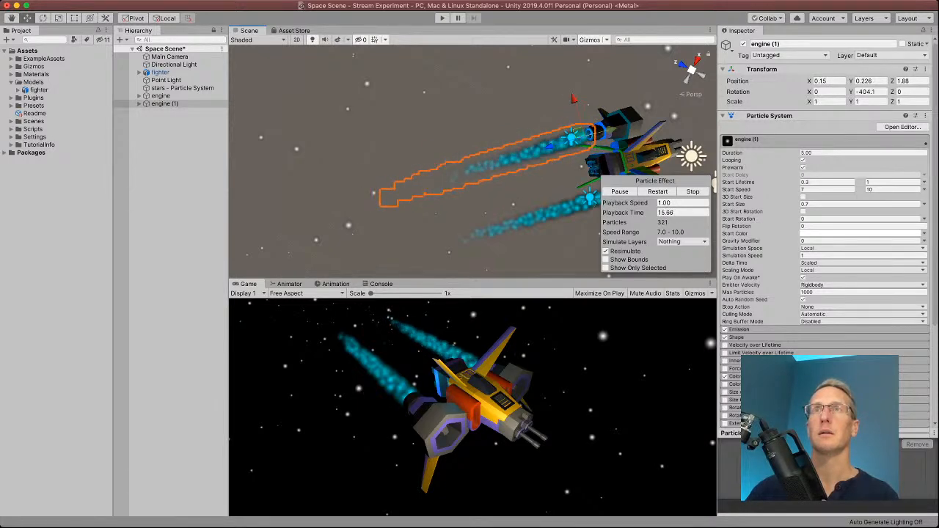
left_click_drag(603, 132, 696, 116)
left_click_drag(514, 147, 559, 108, "alt")
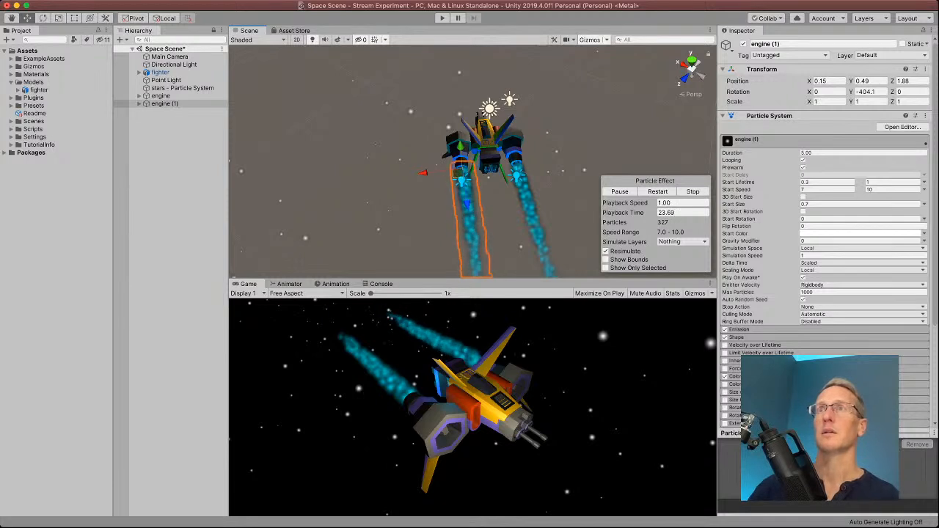
Duplicate the second engine emitter and move the copy to the fighter's center, at about X -0.87, Z 0.9.
key("super+d")
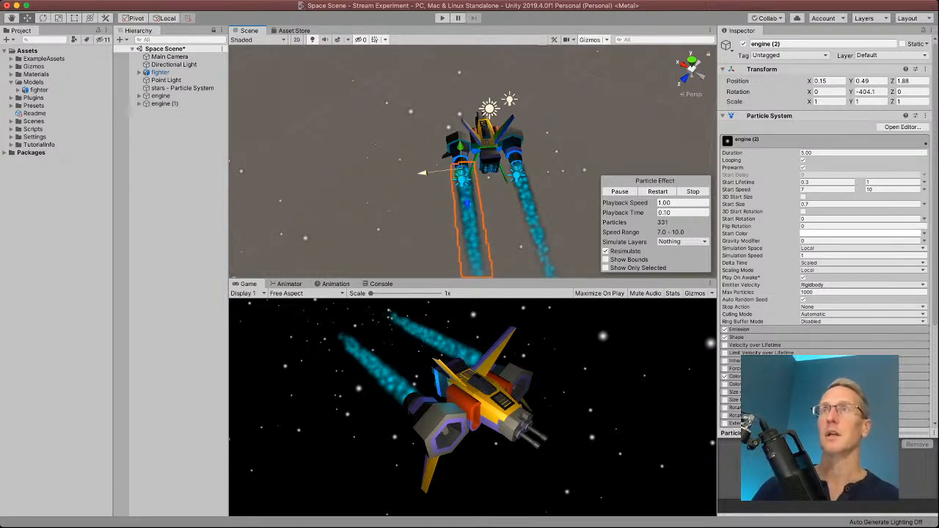
left_click_drag(449, 170, 451, 170)
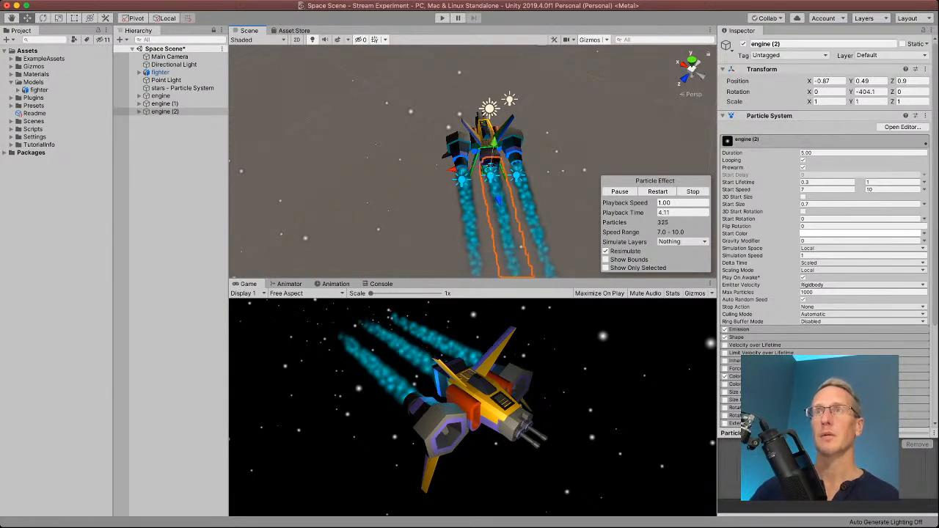
Set the center engine particles' Start Size to 0.2.
left_click_drag(470, 184, 426, 236, "alt")
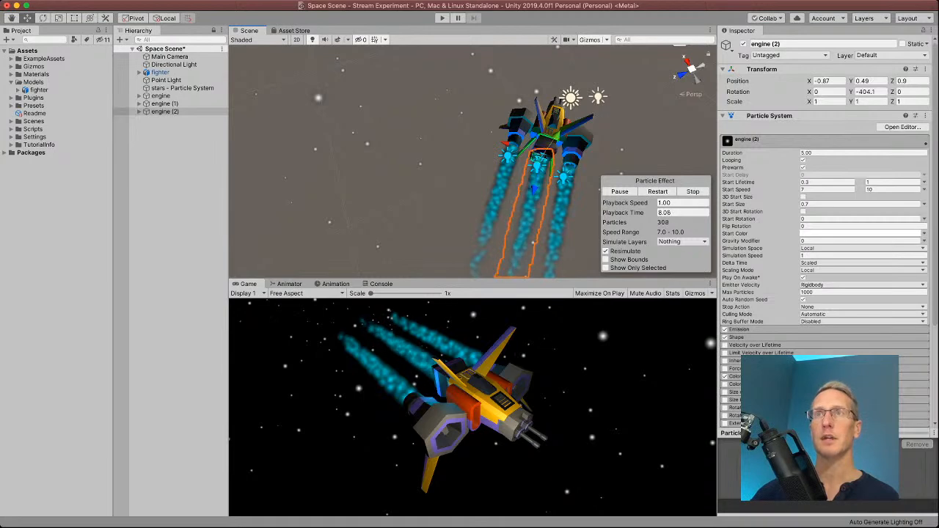
scroll(472, 162, "up", 5)
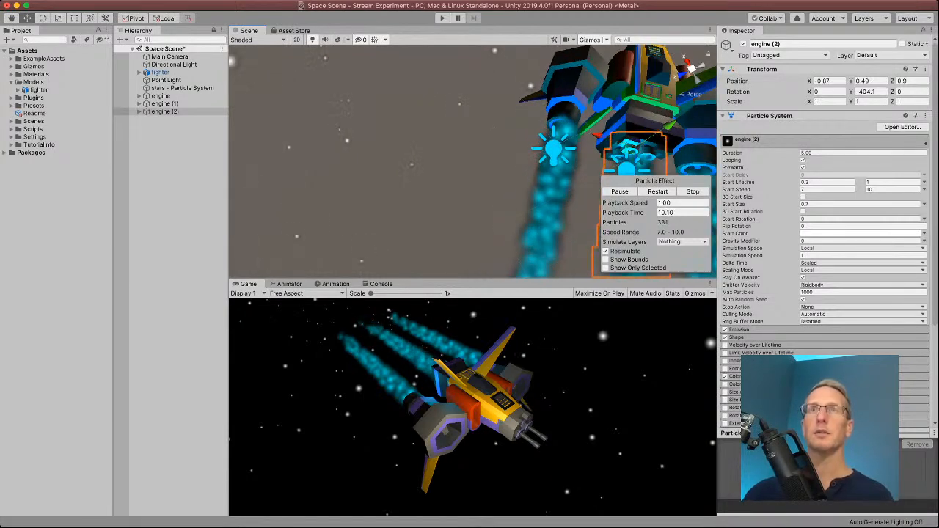
left_click_drag(440, 165, 598, 99, "alt")
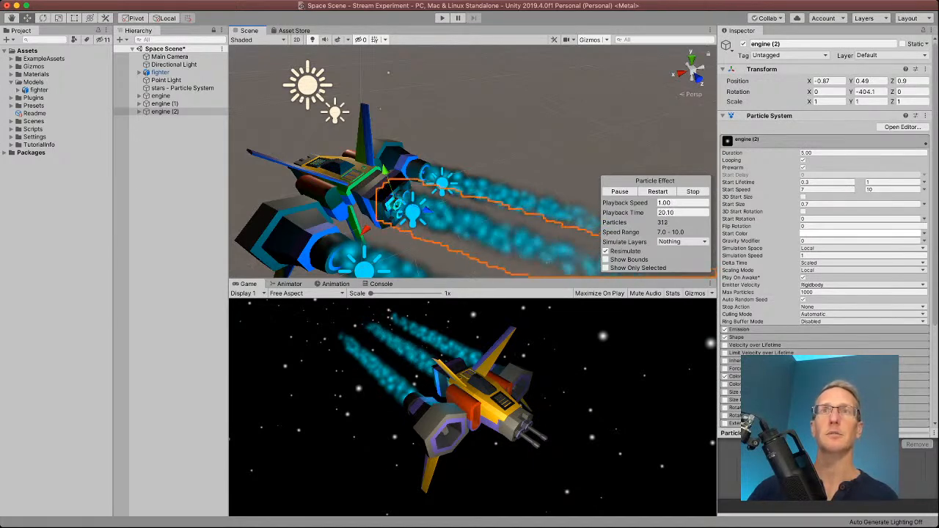
left_click(844, 204)
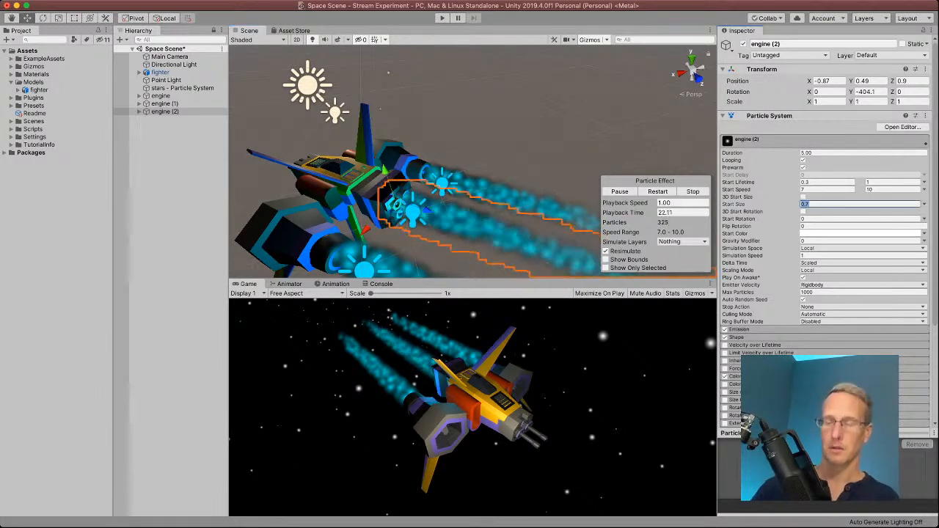
type(".2")
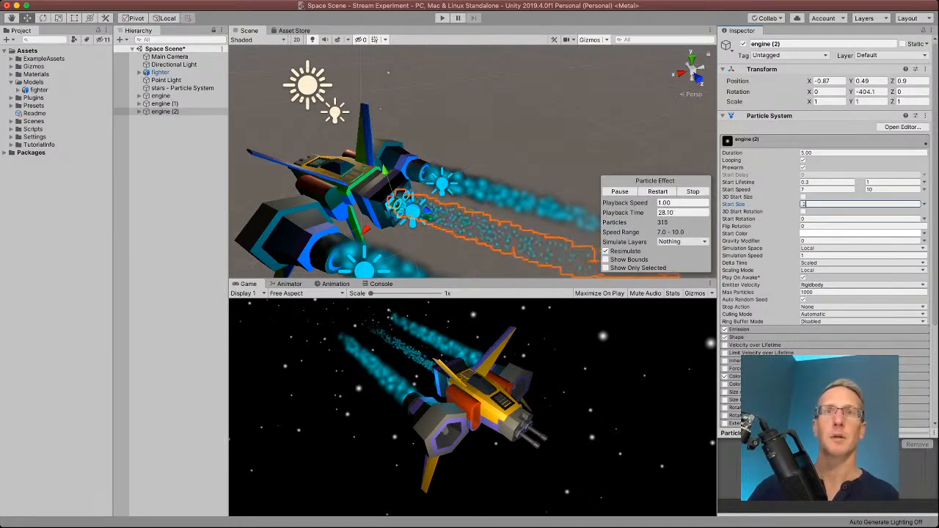
Set the center engine emission's Rate over Time to 1000.
left_click(741, 330)
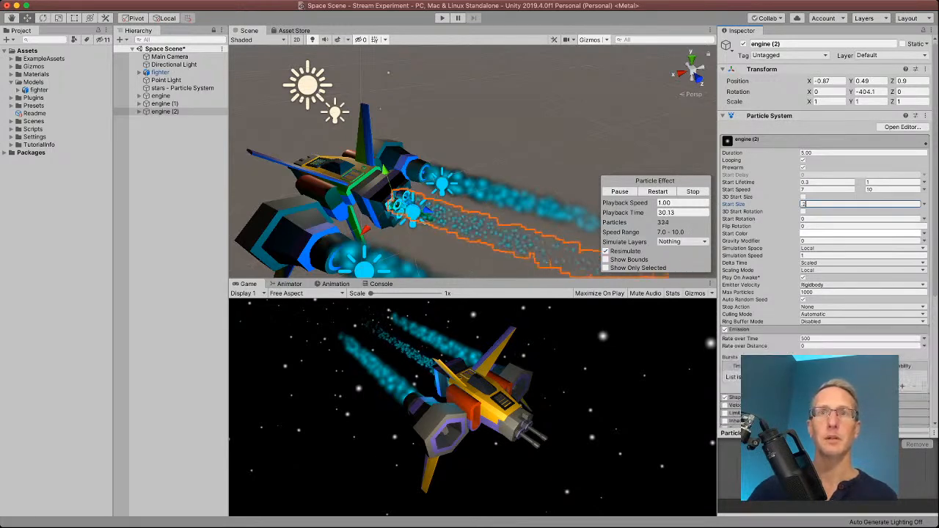
left_click(829, 339)
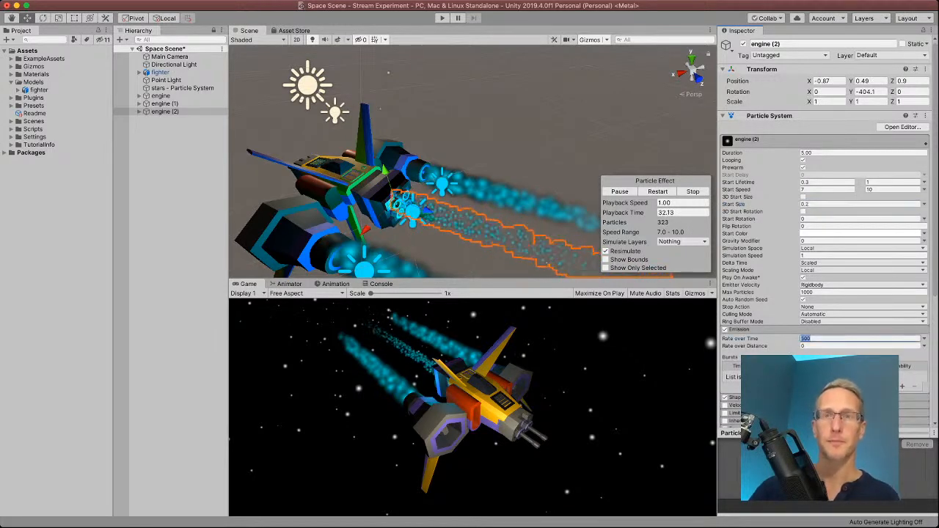
type("1000")
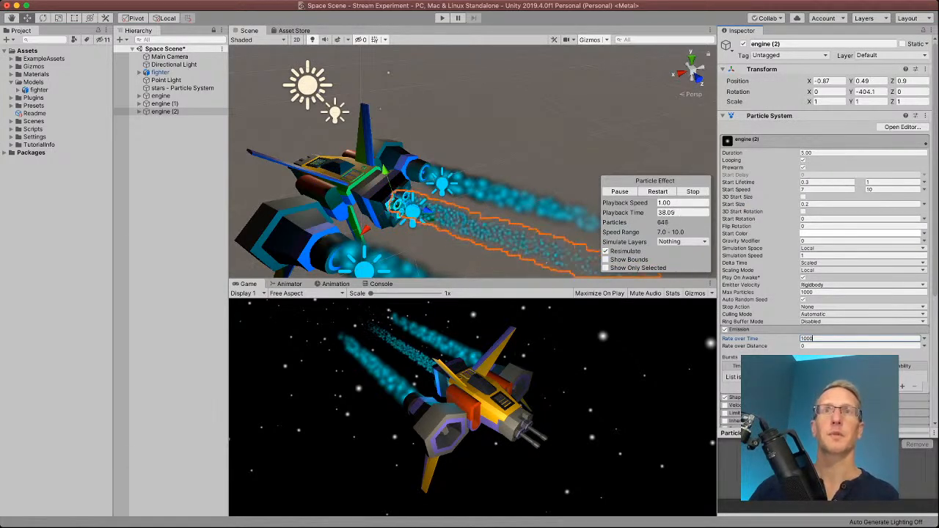
Set the center engine particles' Start Lifetime to a random range of 0.6 to 2.
left_click(823, 181)
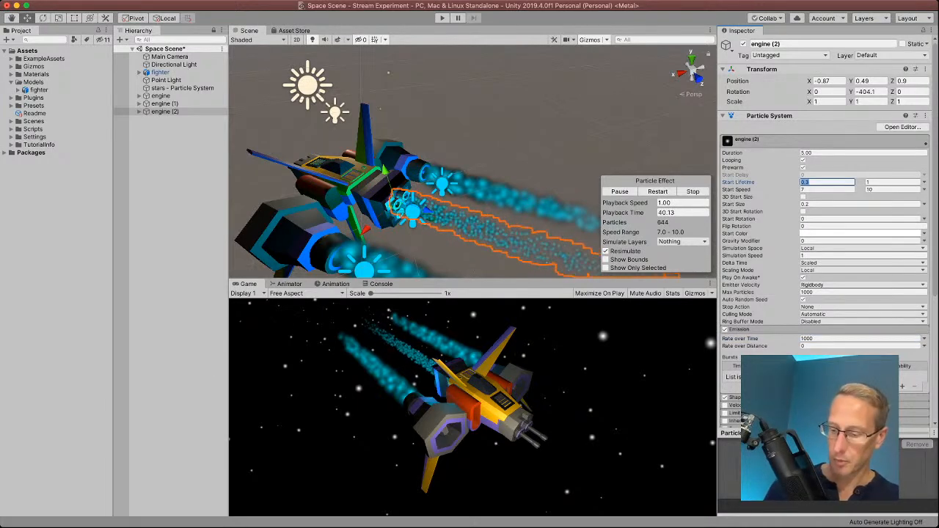
type("0.6")
key("Tab")
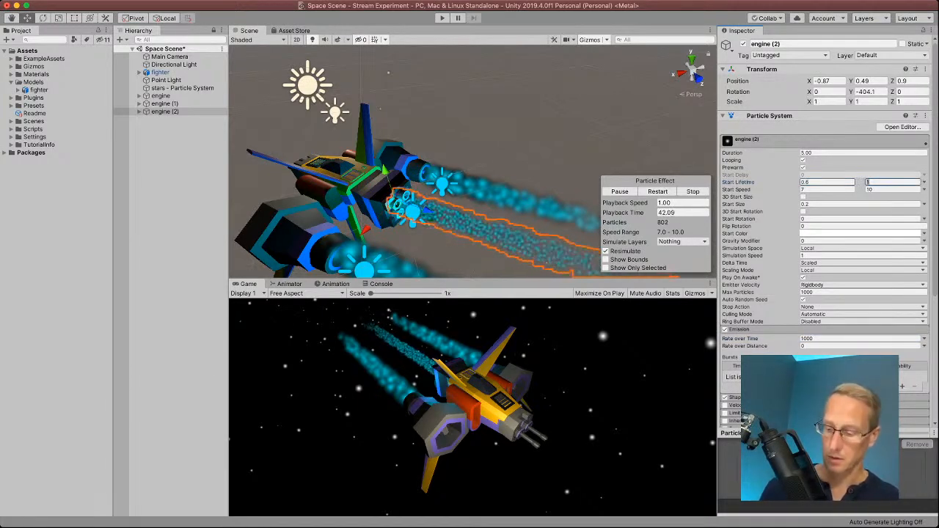
type("2")
key("Tab")
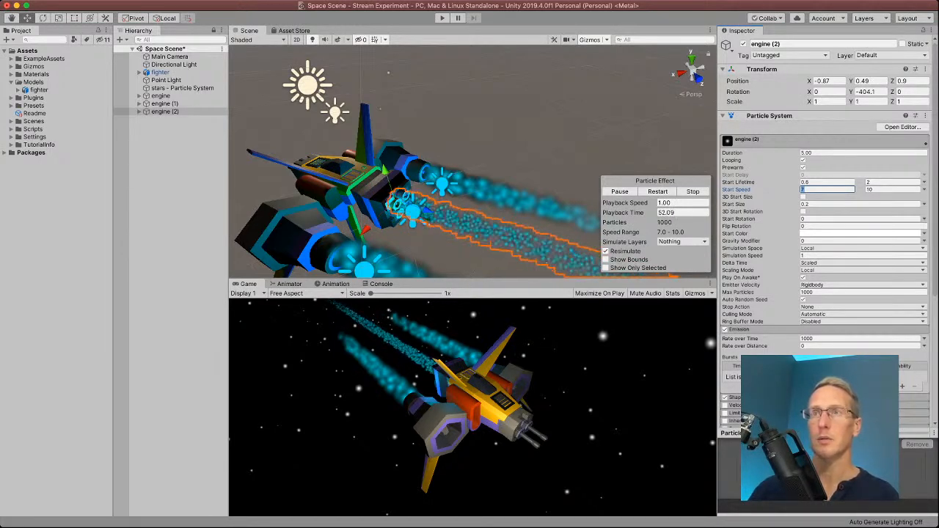
key("Return")
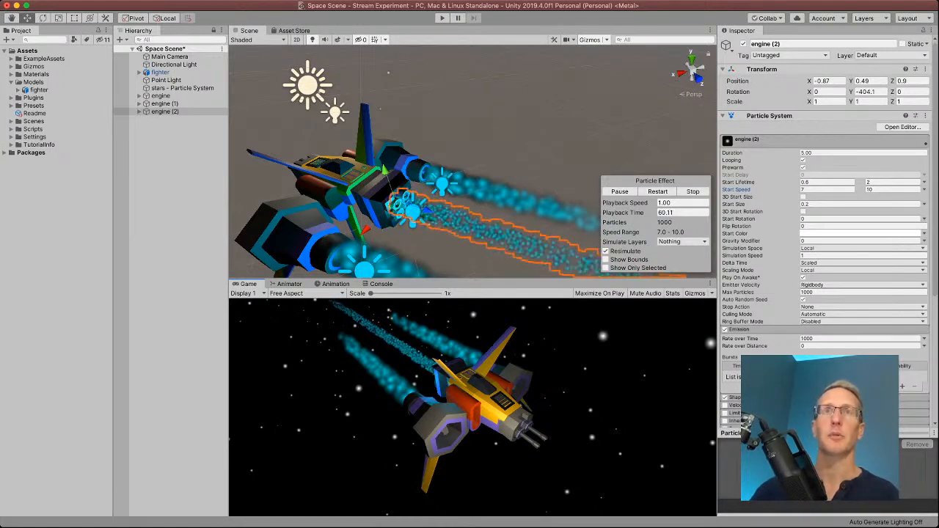
Set the center engine particles' Start Size to 1 and their Start Speed range to 10 to 20.
left_click(823, 204)
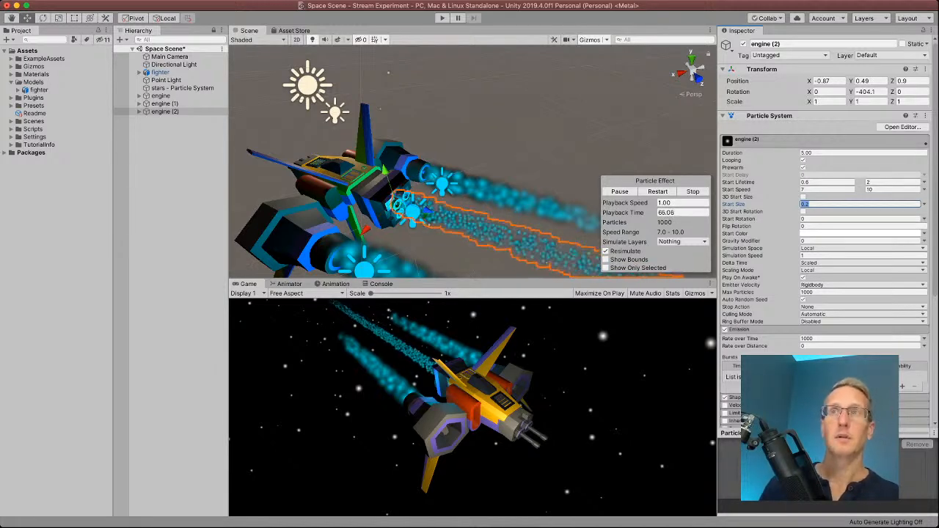
type("1")
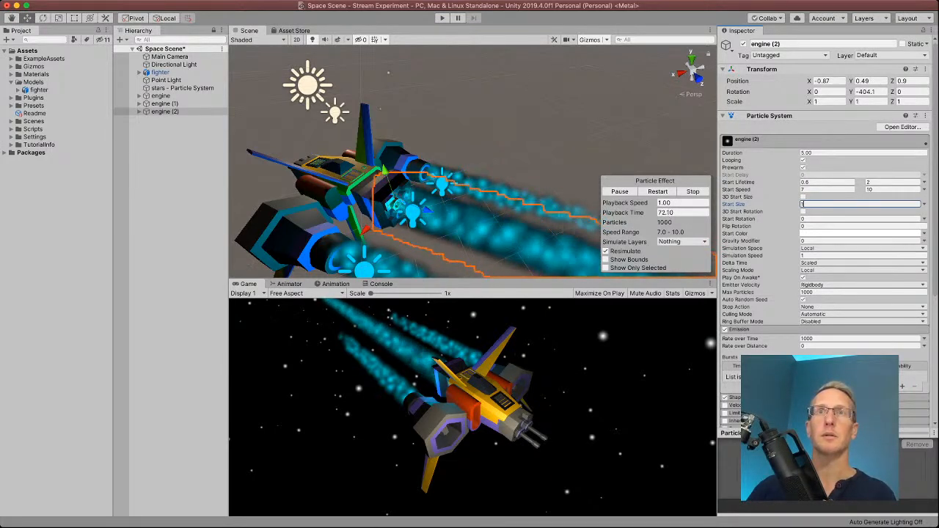
left_click(827, 189)
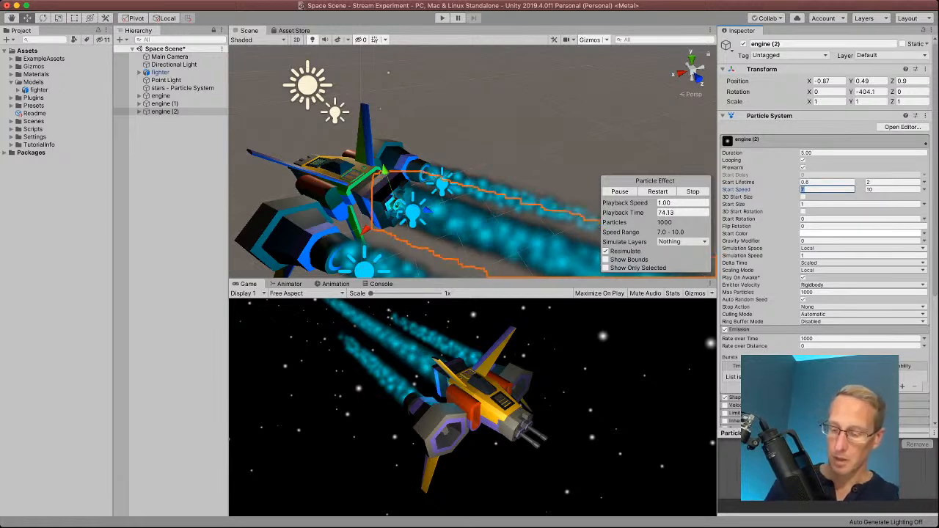
type("10")
key("Tab")
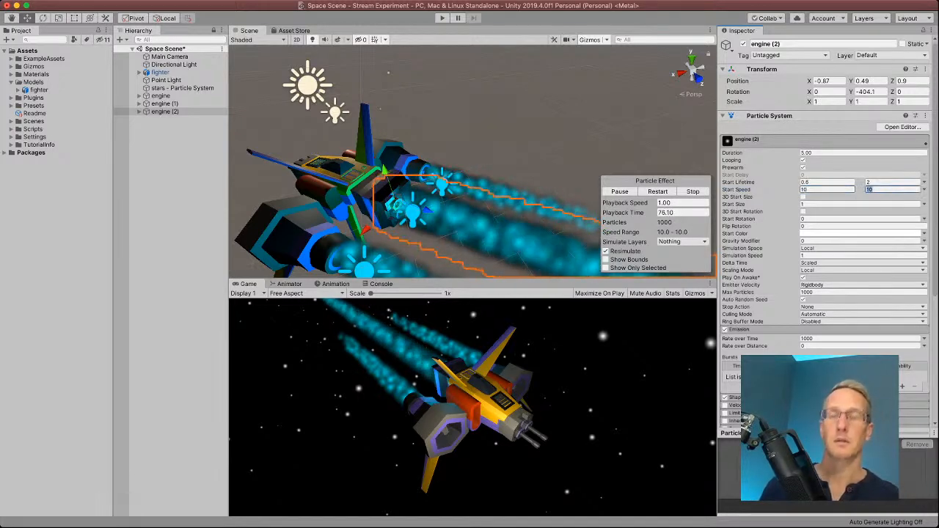
type("20")
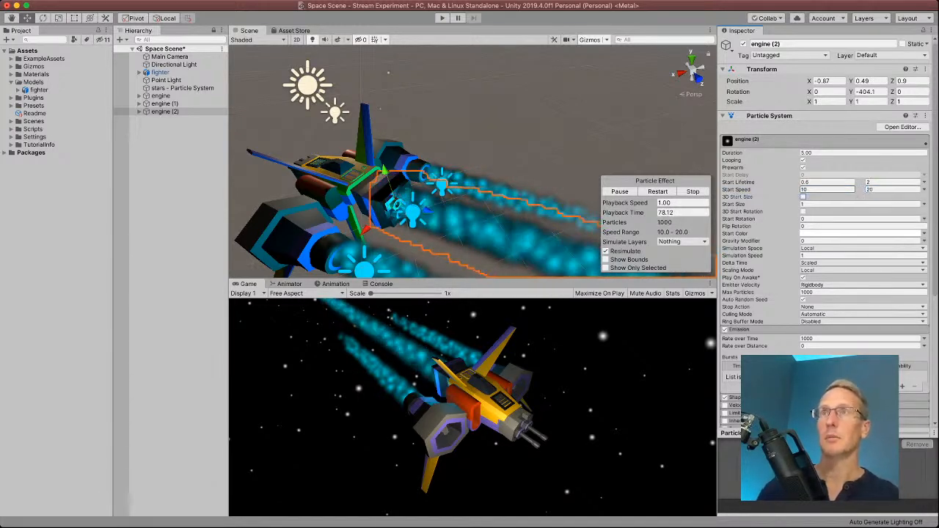
key("Tab")
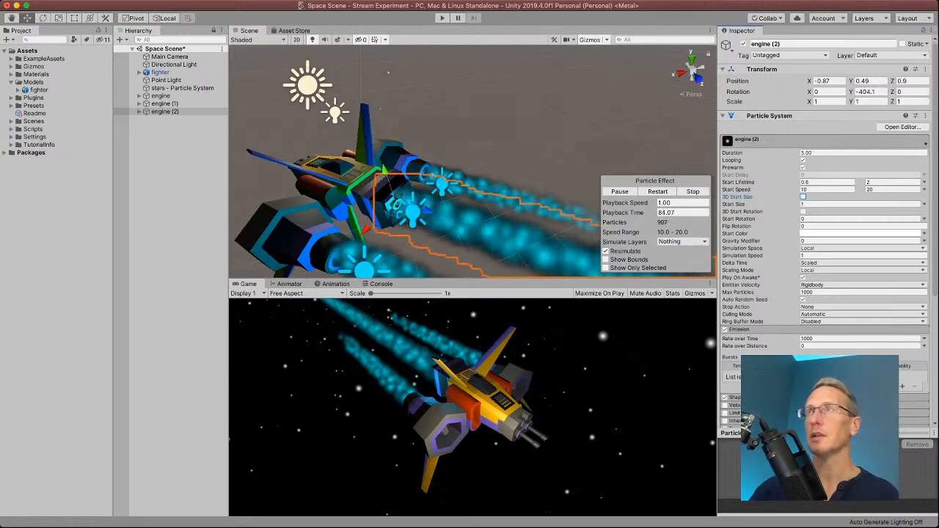
Raise the center engine's child point light and shift it slightly rearward, to about X 0.19, Y 0.81, Z 0.79.
left_click(139, 112)
left_click(176, 119)
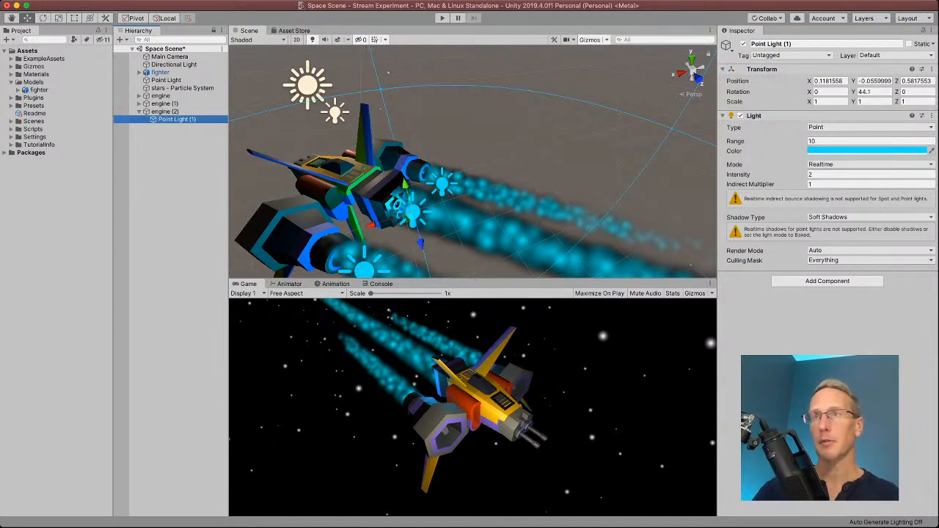
left_click_drag(404, 189, 396, 152)
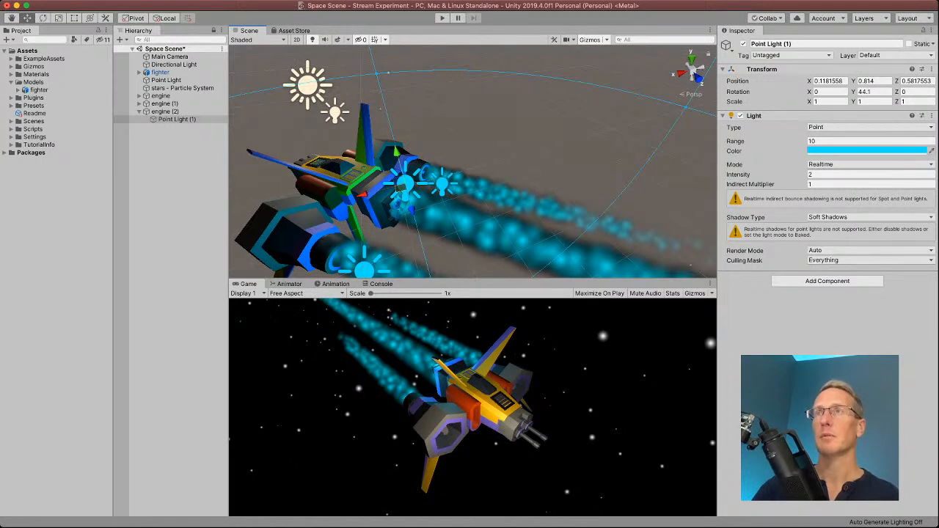
left_click_drag(402, 189, 409, 193)
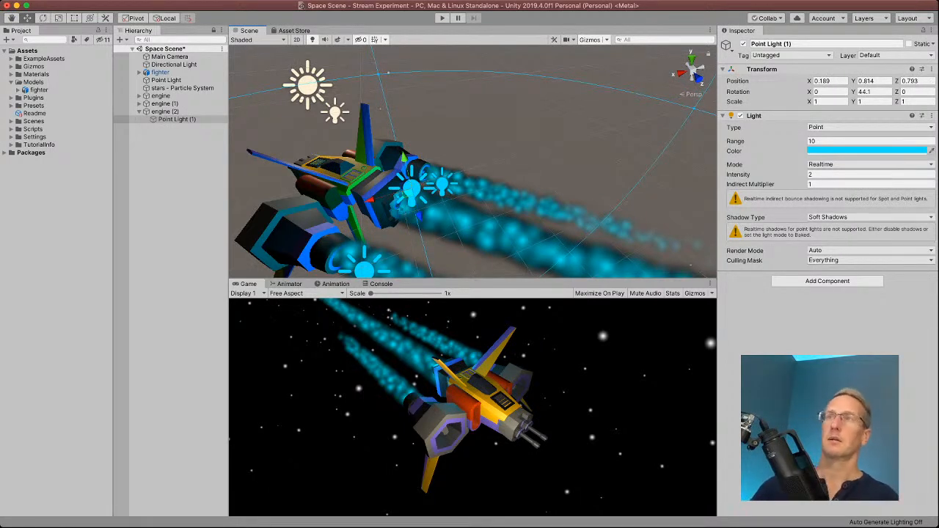
left_click(138, 112)
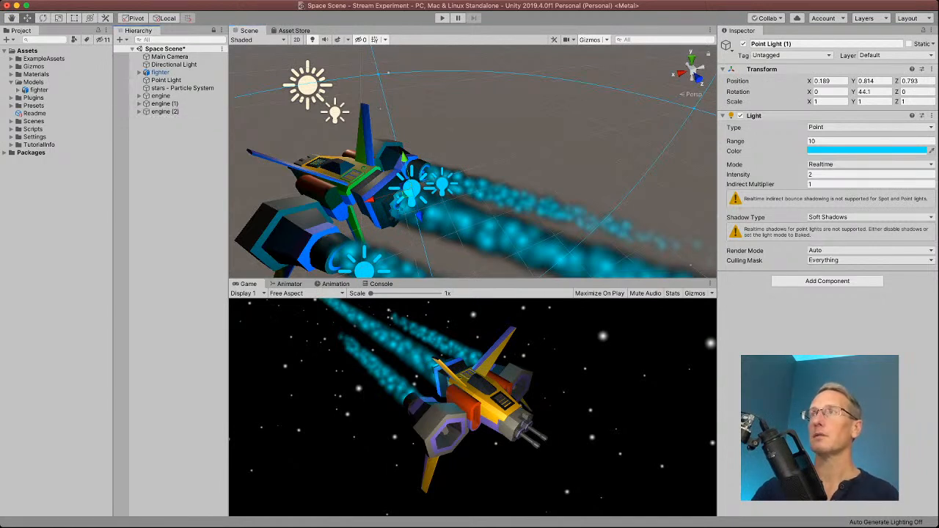
Create an empty root-level GameObject named Engine Particles.
left_click(158, 160)
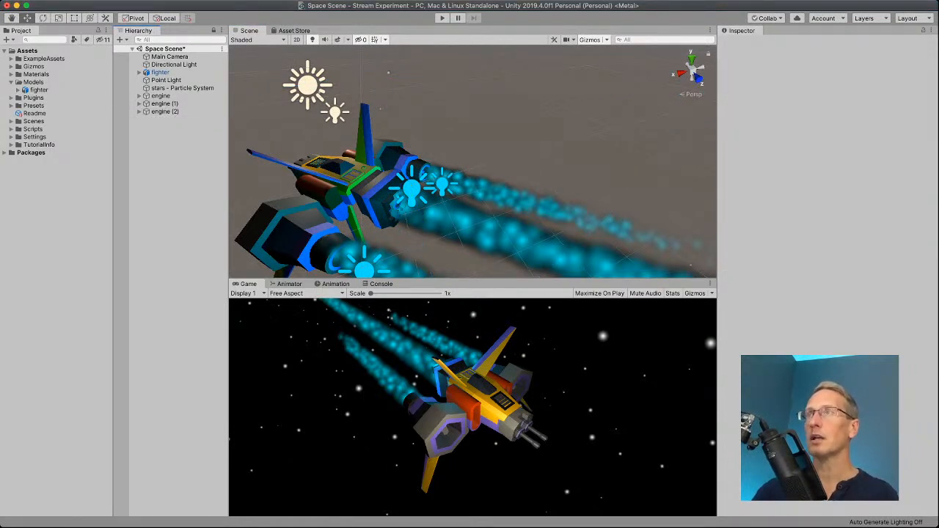
key("super+shift+n")
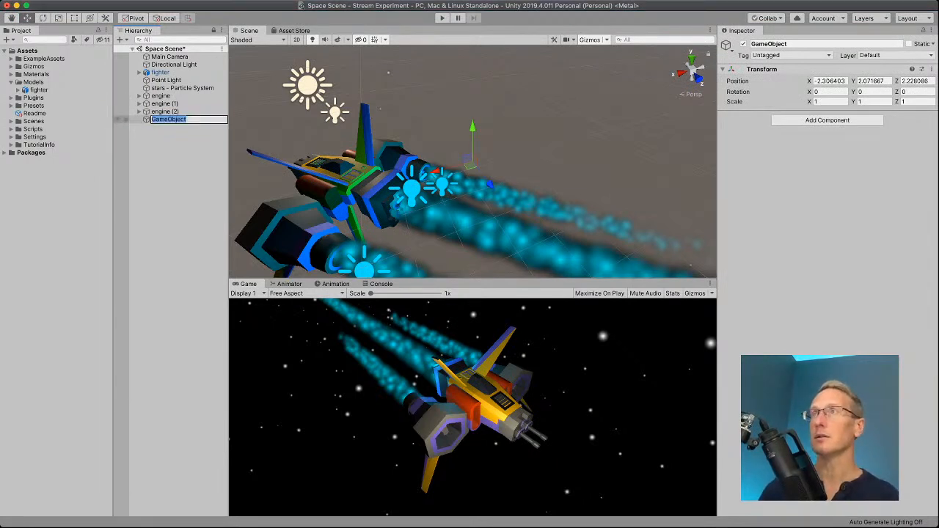
type("Engine P")
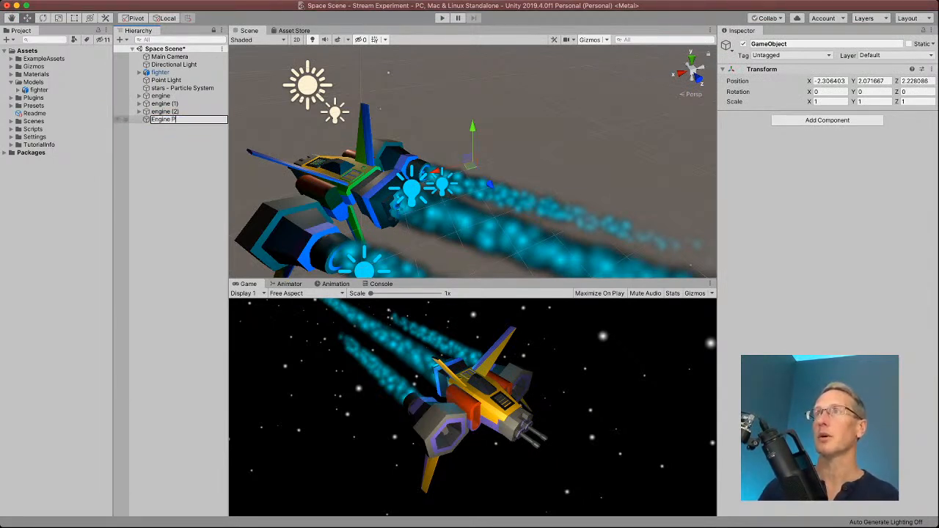
type("articles")
key("Return")
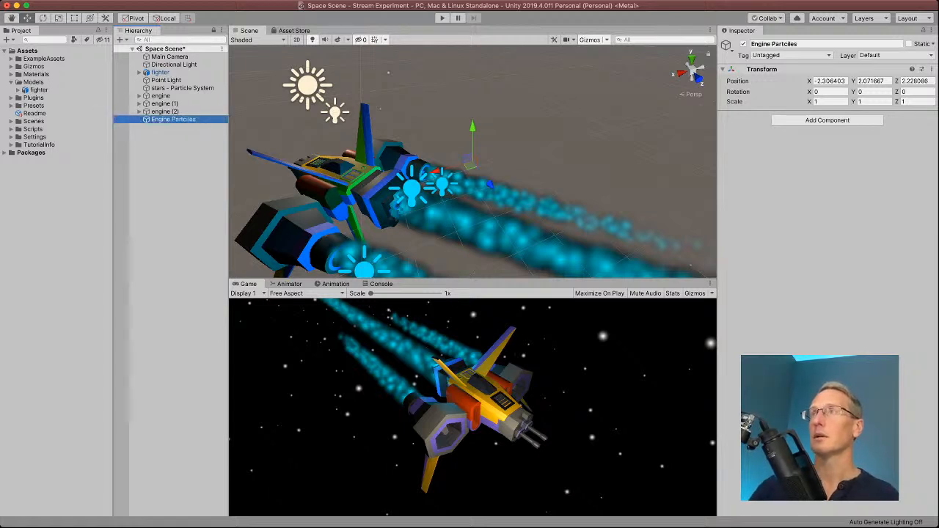
key("Return")
key("BackSpace")
key("BackSpace")
key("BackSpace")
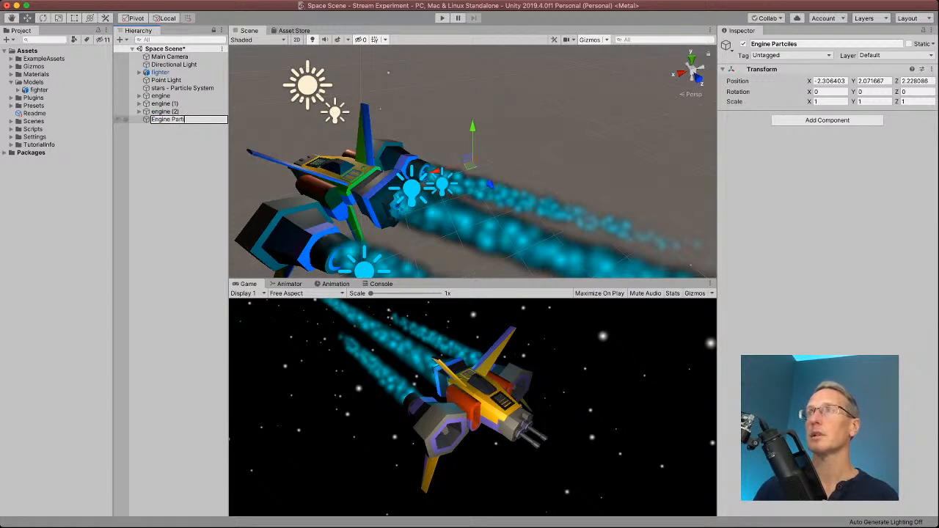
type("les")
key("Return")
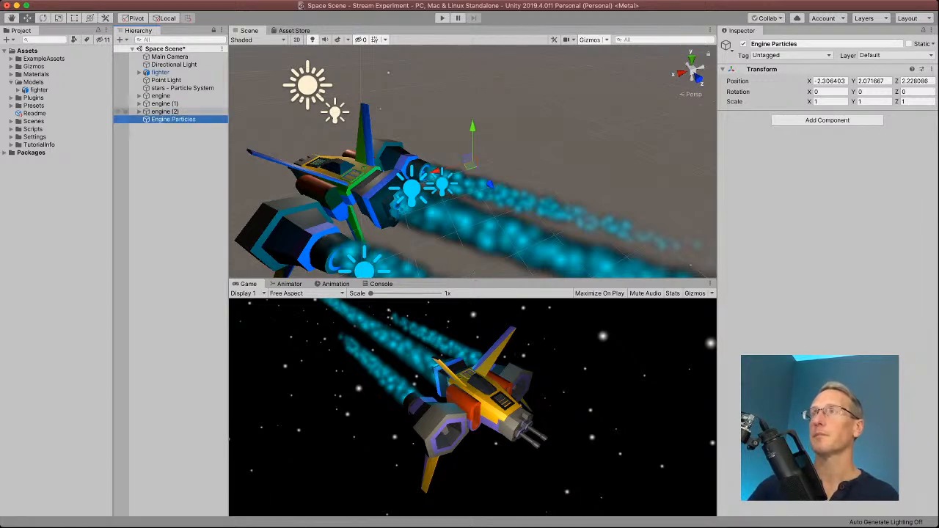
Parent the three engine emitters under the Engine Particles object.
left_click(165, 111)
left_click(161, 96, "shift")
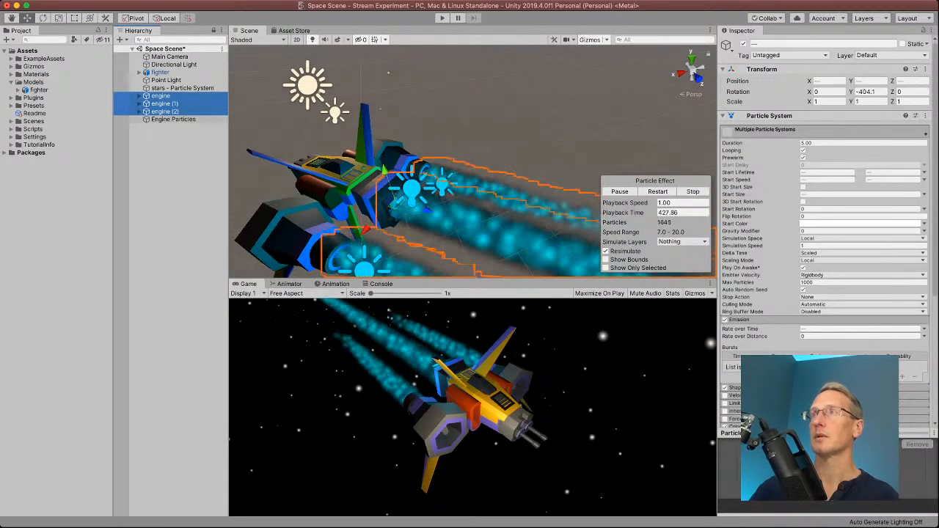
left_click_drag(161, 104, 173, 119)
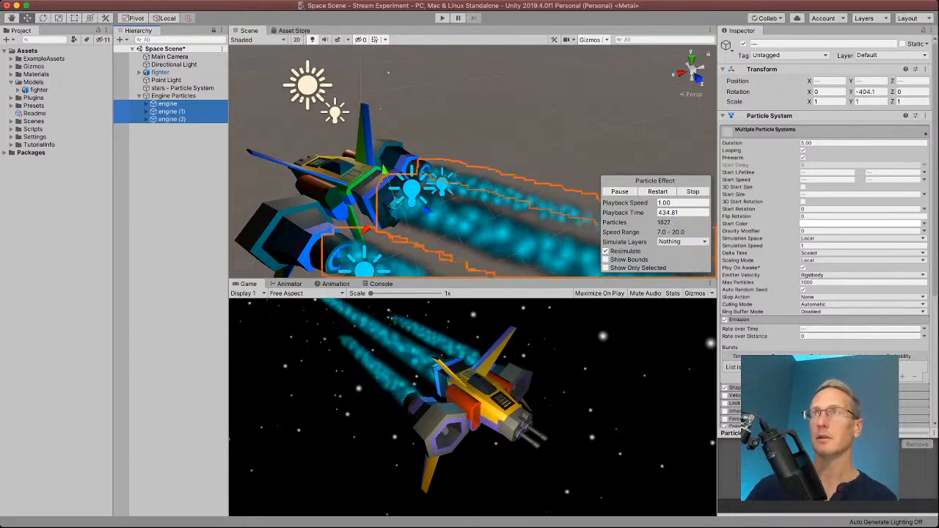
Add a new root-level particle system, set its emitter Shape to Edge, and frame it in the scene.
scroll(474, 400, "up", 1)
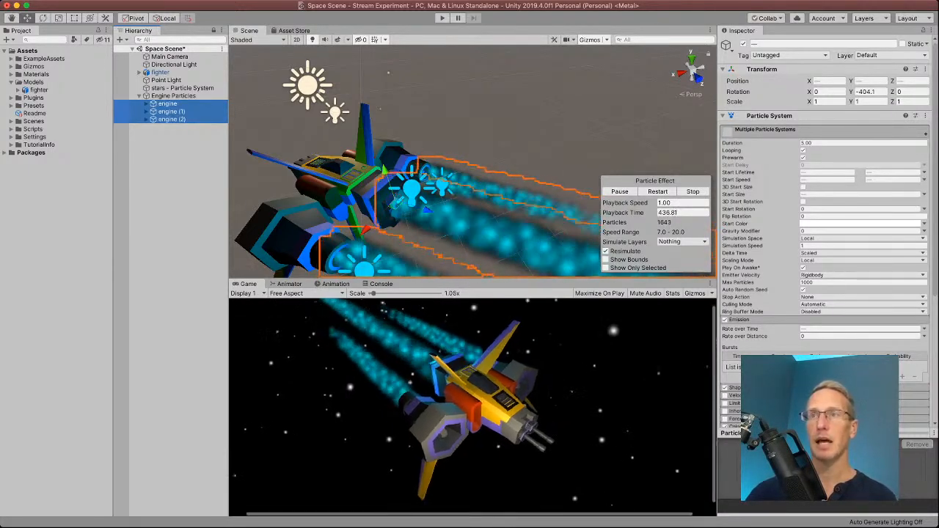
scroll(474, 401, "up", 10)
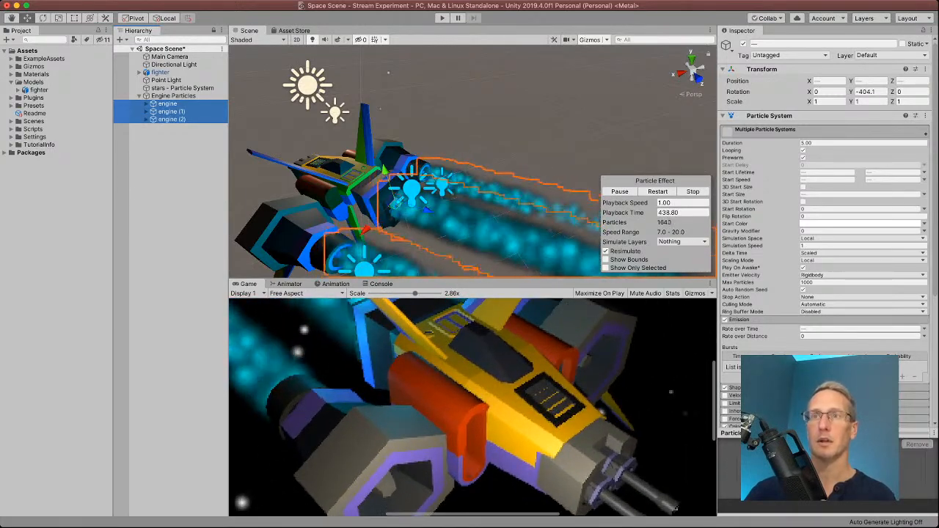
scroll(474, 400, "up", 5)
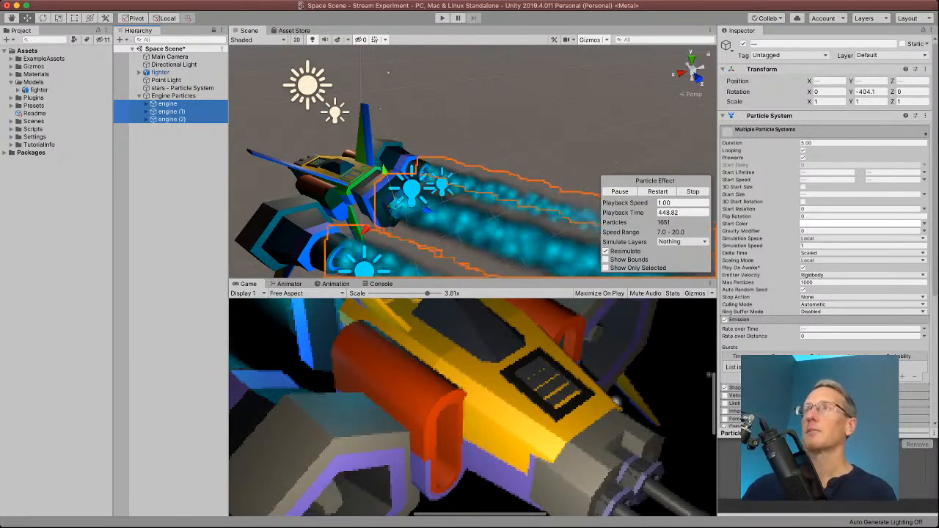
left_click(170, 220)
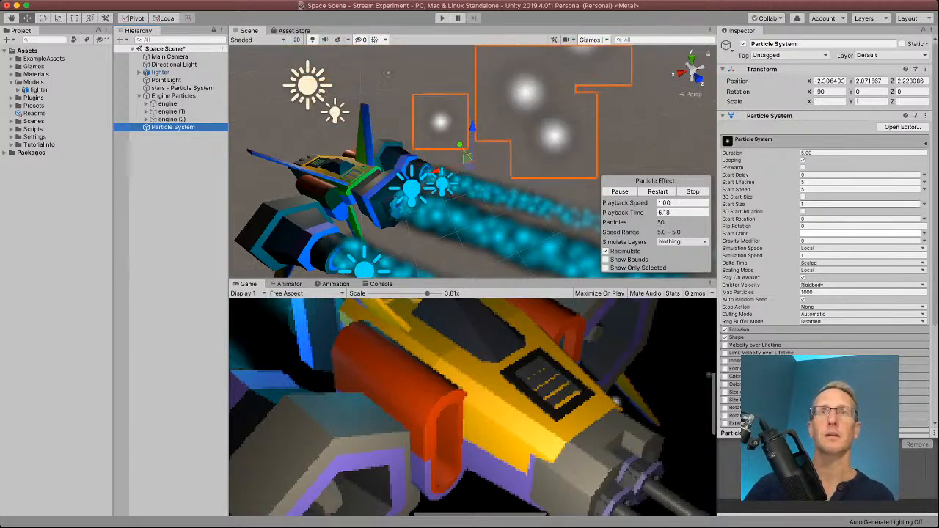
left_click(737, 337)
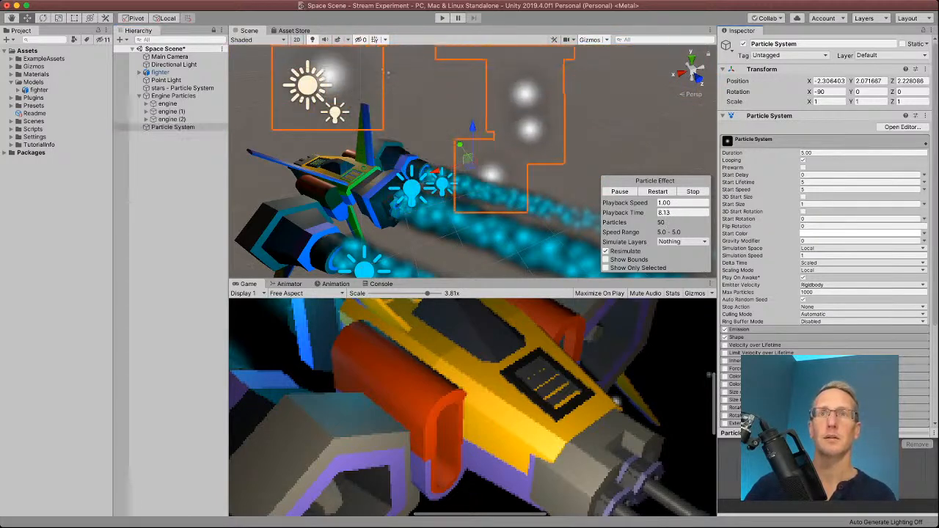
scroll(763, 337, "down", 2)
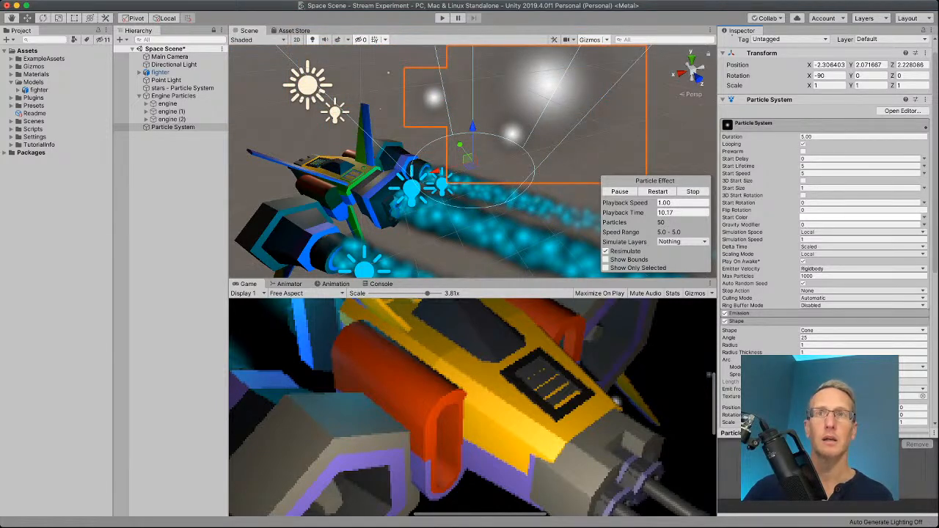
left_click(815, 412)
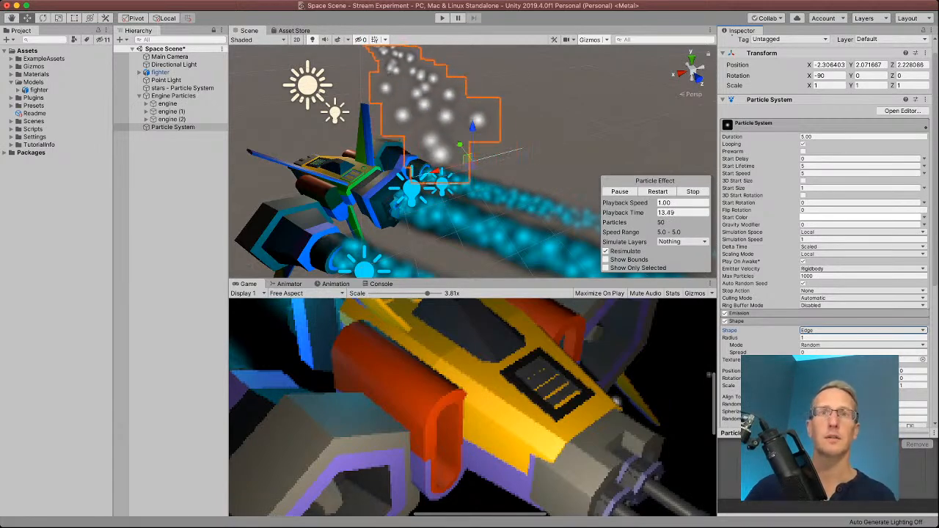
scroll(824, 220, "down", 8)
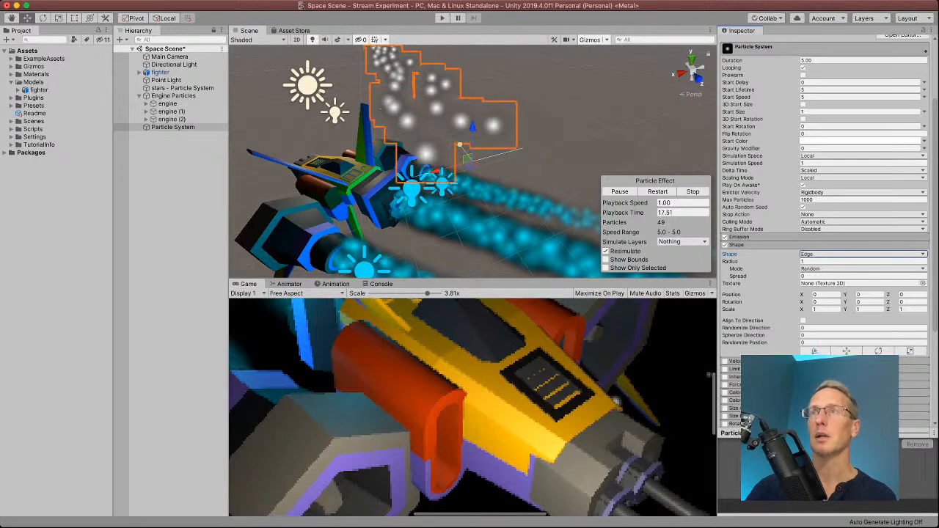
right_click_drag(470, 147, 393, 197)
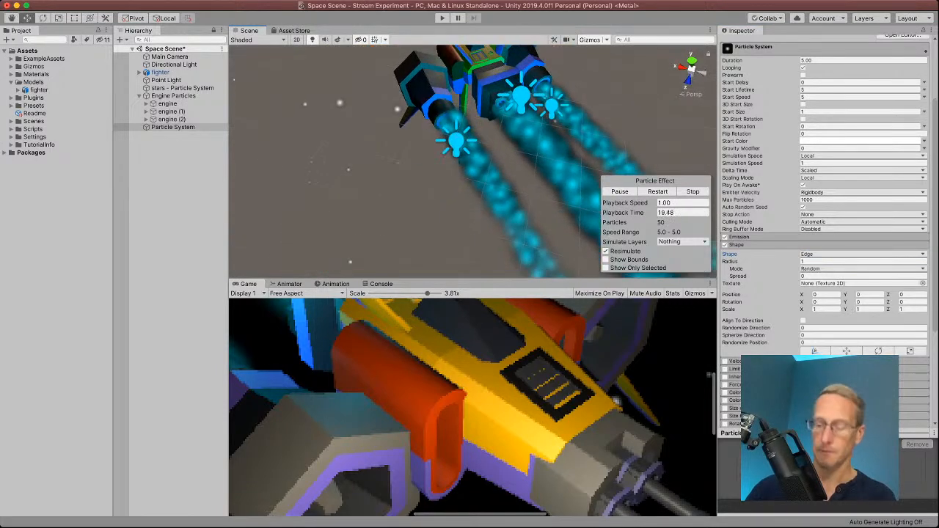
key("f")
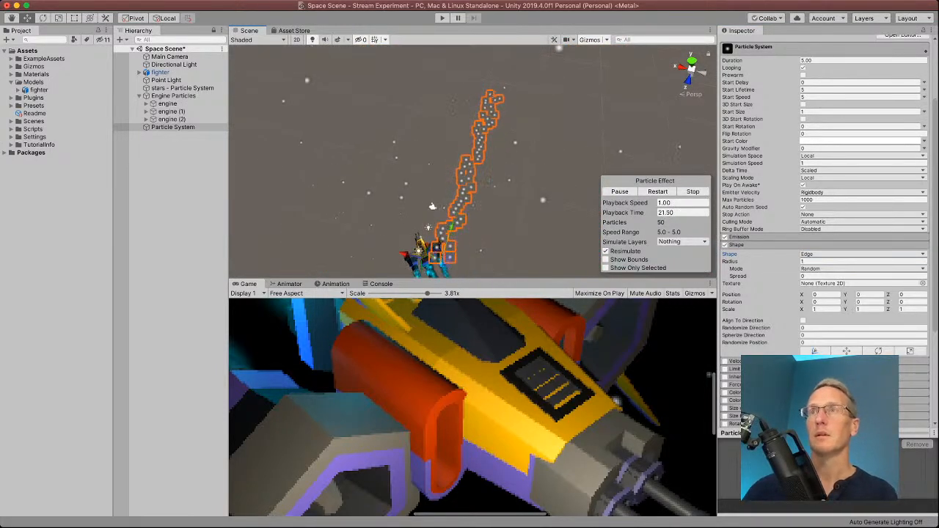
Try stretching the new particle system with a Y scale of about -51, restart its preview, and undo the scaling.
scroll(473, 161, "up", 3)
key("q")
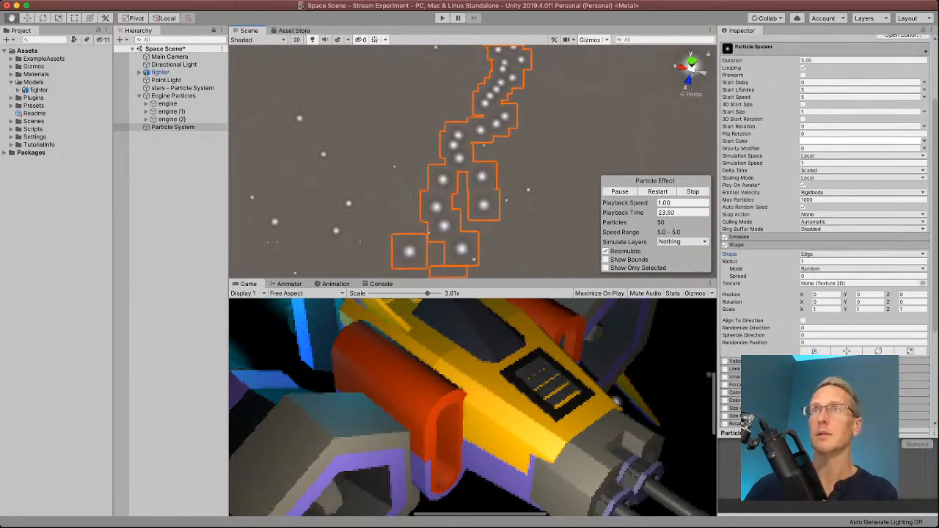
middle_click_drag(483, 144, 516, 137)
left_click_drag(516, 137, 682, 156)
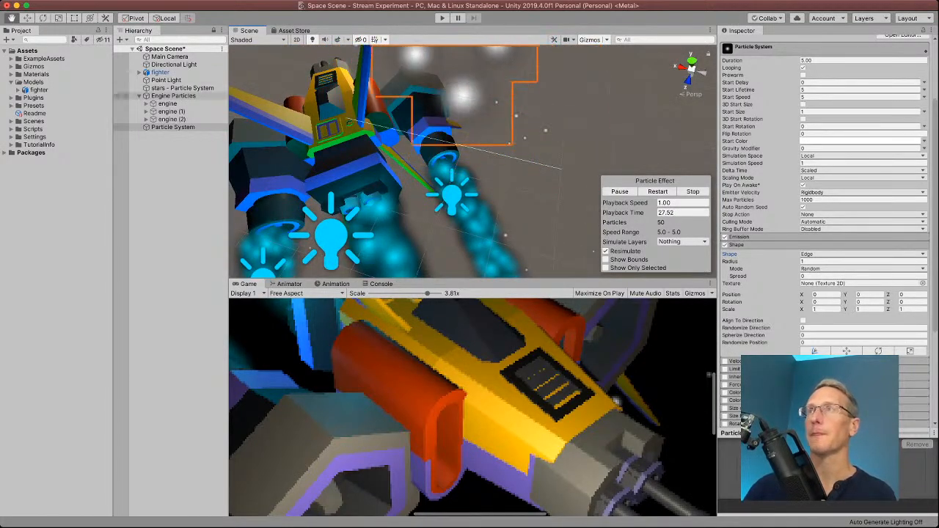
left_click(173, 127)
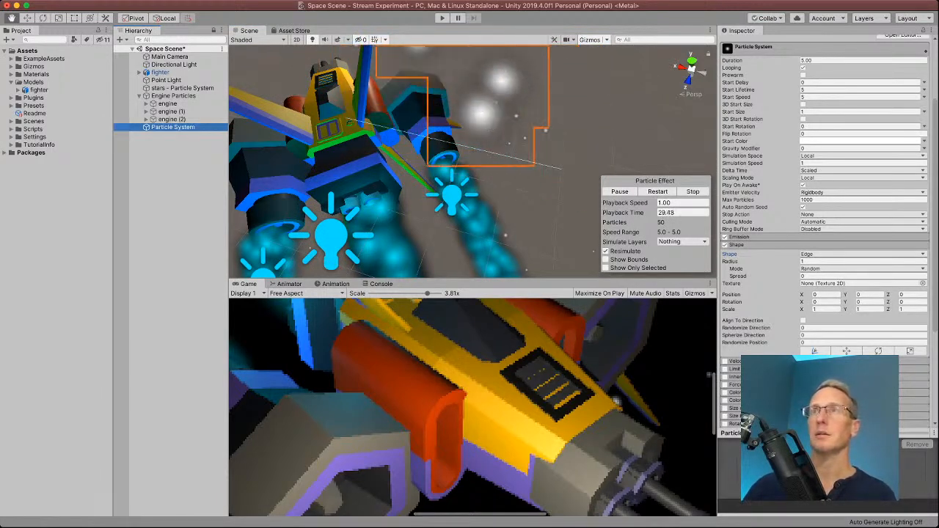
scroll(825, 220, "up", 5)
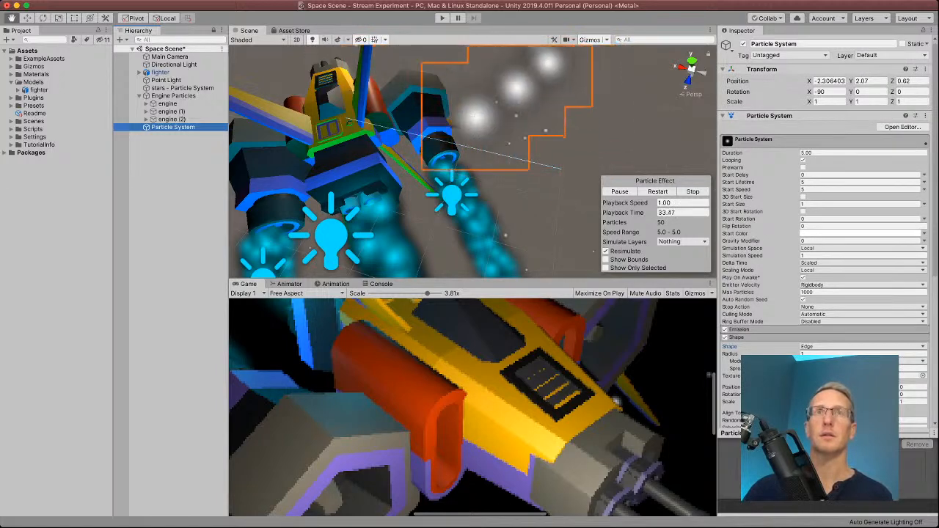
left_click(871, 101)
left_click_drag(851, 101, 763, 101)
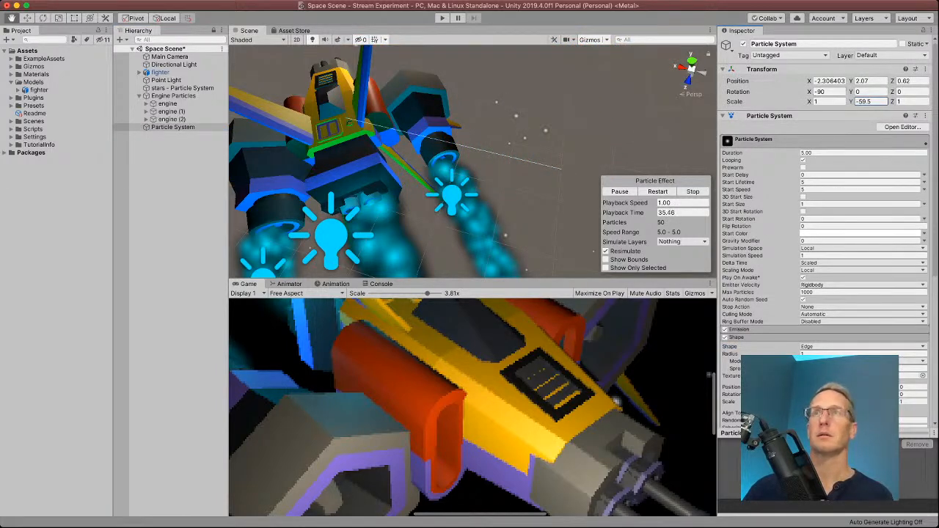
scroll(472, 161, "down", 8)
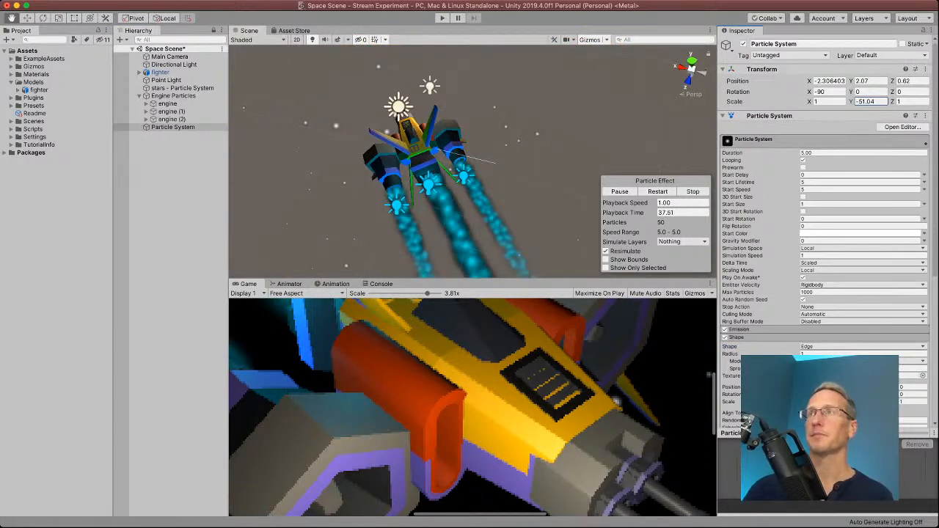
left_click(174, 127)
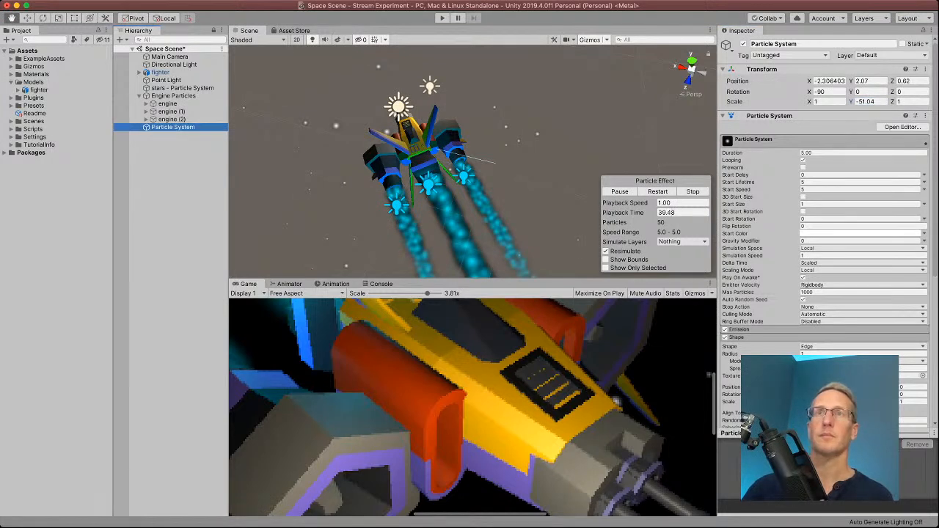
left_click(658, 191)
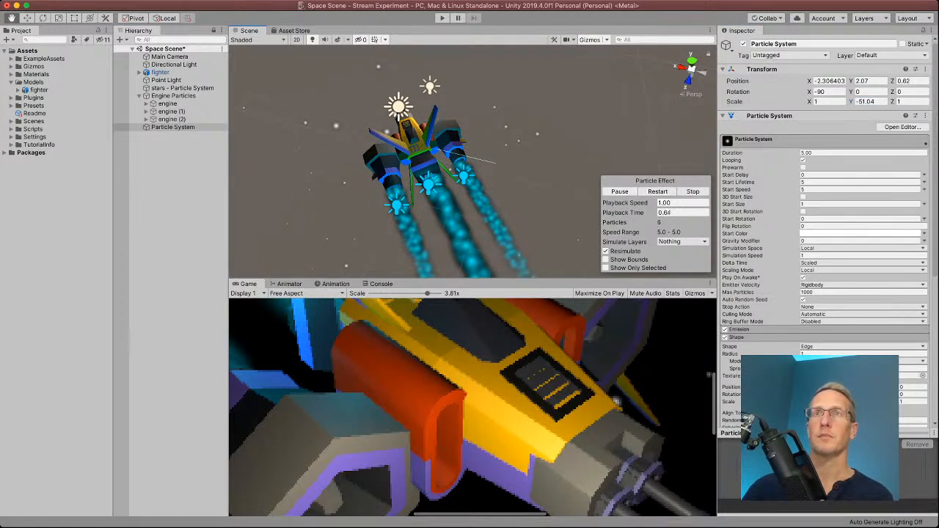
scroll(506, 198, "down", 8)
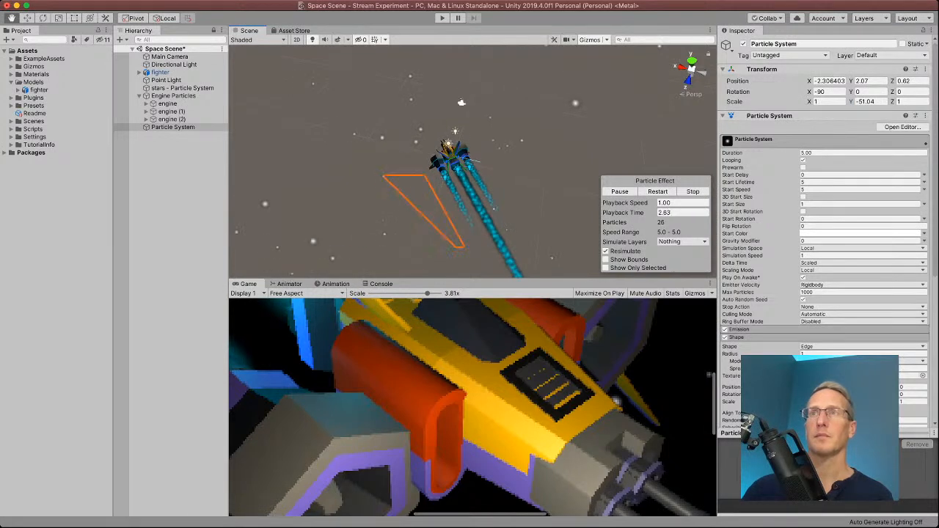
right_click_drag(516, 228, 523, 257)
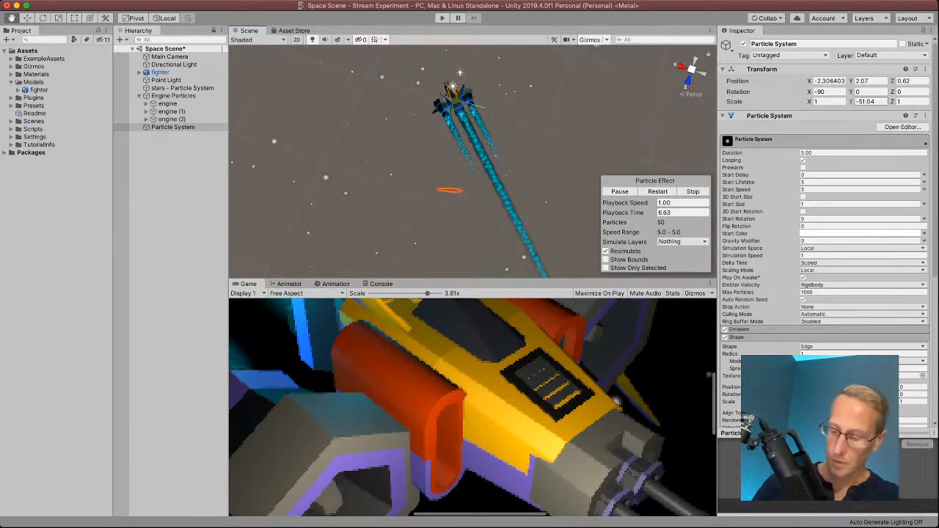
key("super+z")
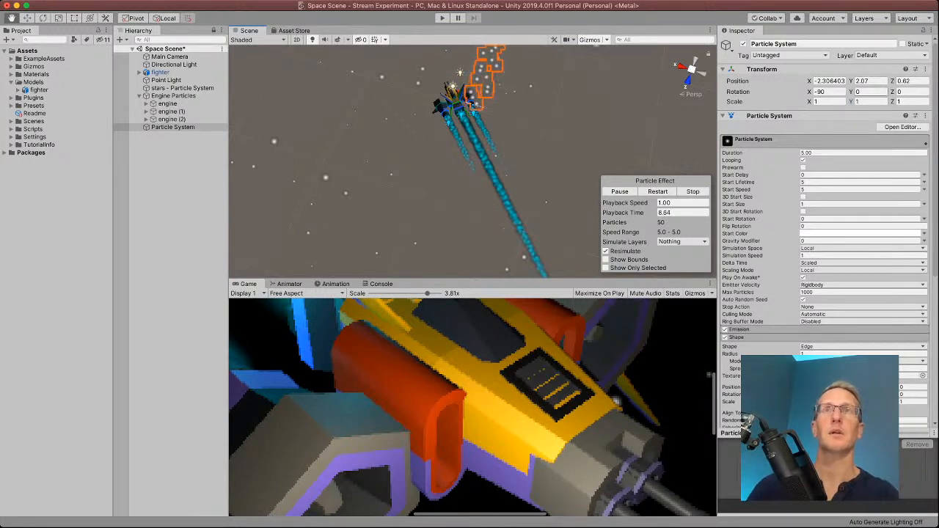
Set the new particle system's Y rotation to about 35.1 and move it over the fighter, to about X 0.01, Z -0.73.
left_click_drag(852, 92, 922, 91)
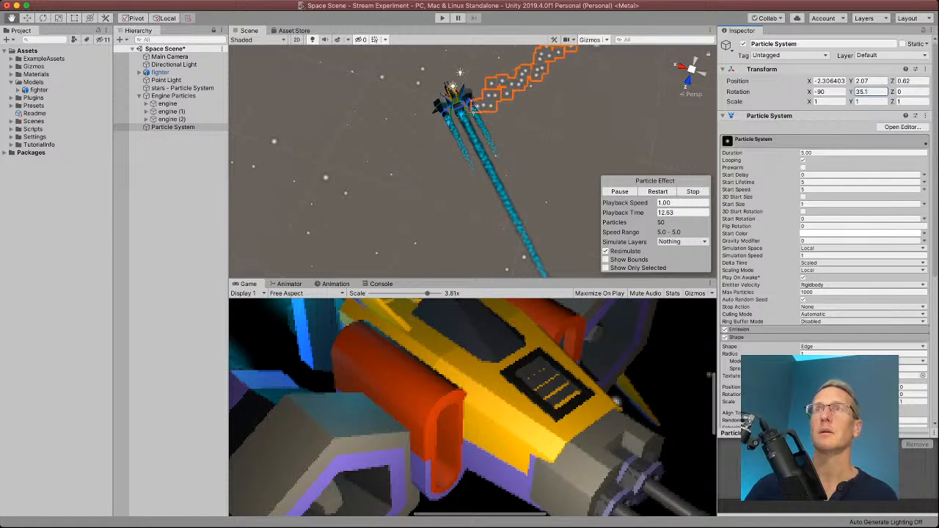
scroll(473, 162, "up", 5)
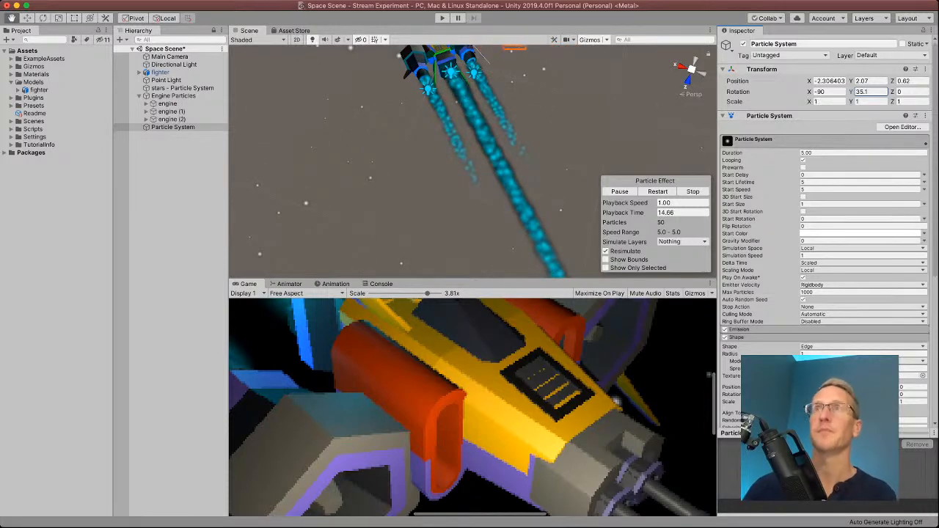
scroll(472, 161, "down", 6)
middle_click_drag(484, 235, 449, 144)
scroll(472, 161, "up", 5)
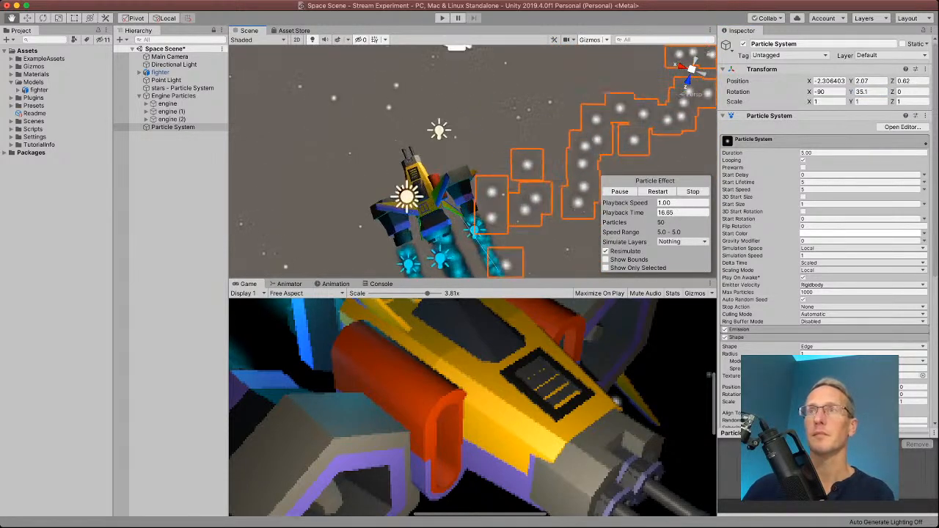
left_click_drag(473, 162, 475, 110, "alt")
scroll(472, 161, "down", 5)
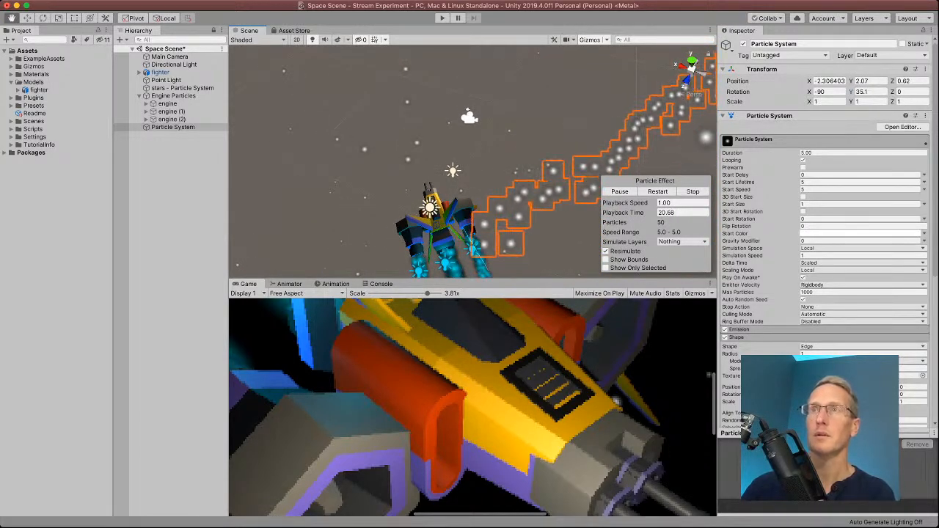
left_click_drag(455, 216, 472, 182)
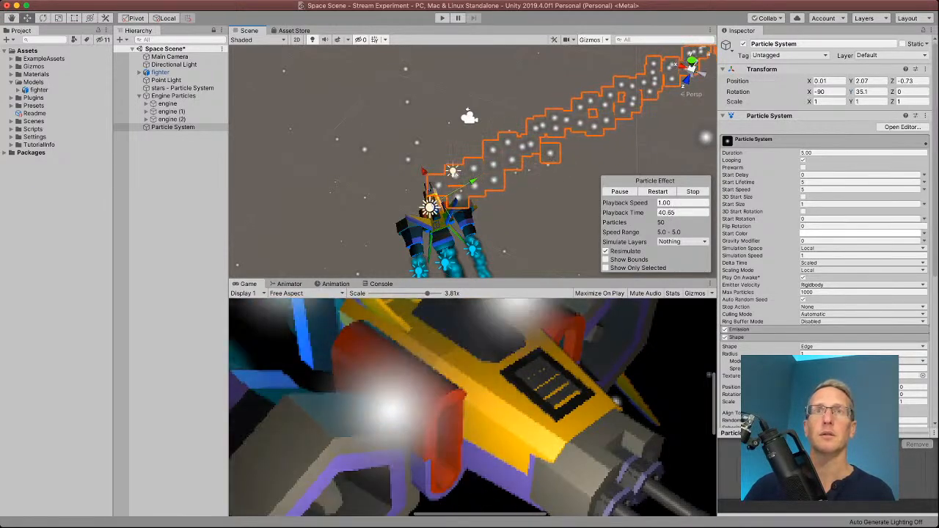
Set the particle system's Start Speed to 0 and Start Size to 0.2.
left_click(829, 189)
type("0")
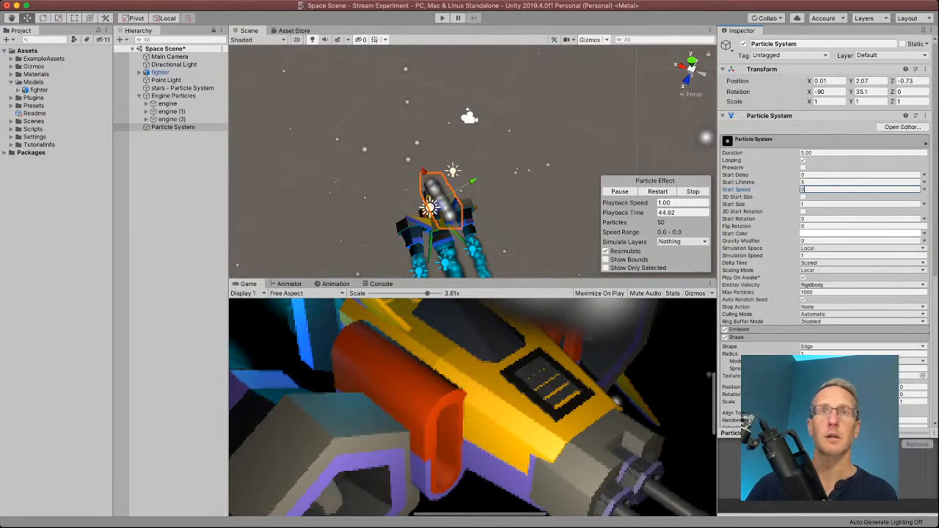
key("Tab")
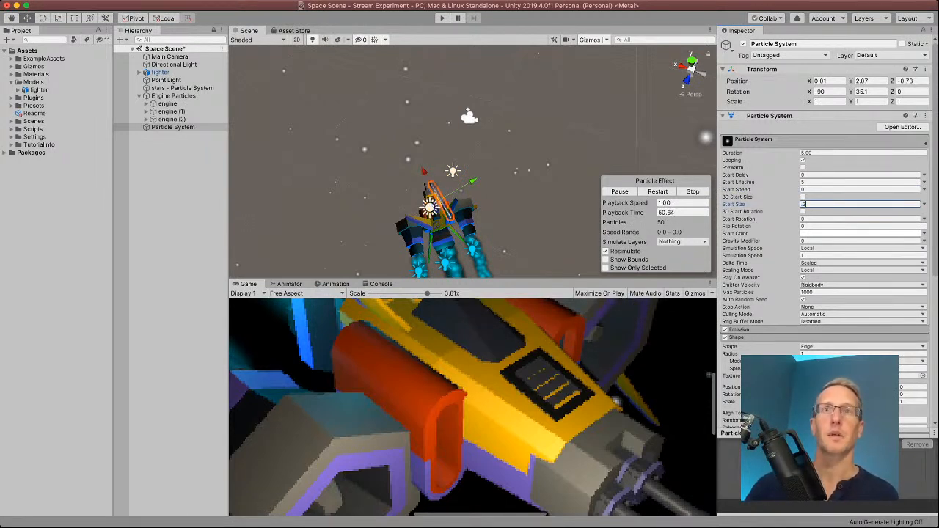
Lower the line of particles to the side of the fighter's fuselage, to about Y 0.875.
scroll(473, 161, "up", 3)
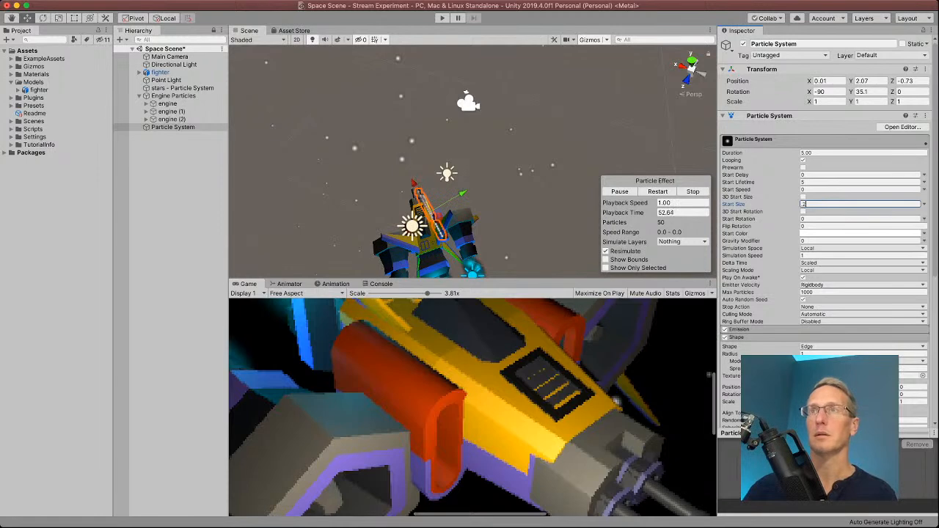
left_click(691, 61)
left_click_drag(513, 168, 480, 99, "alt")
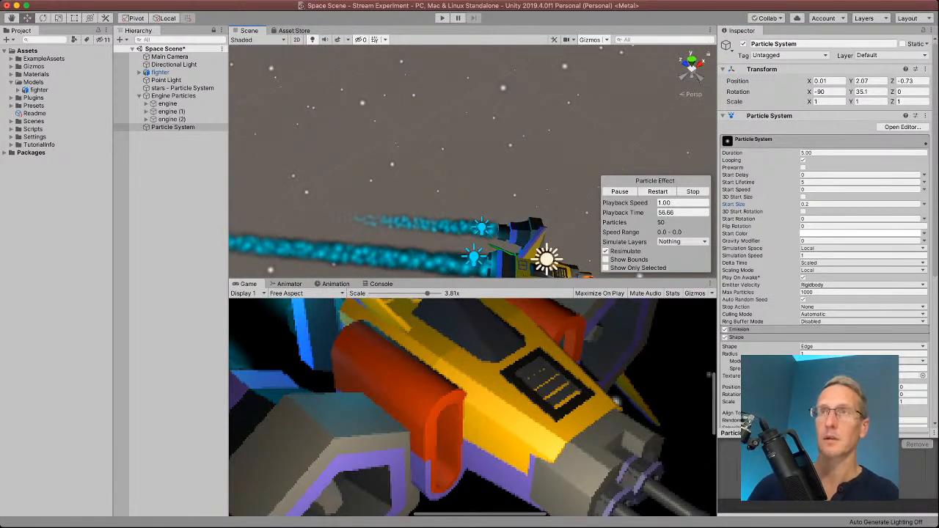
scroll(469, 161, "up", 5)
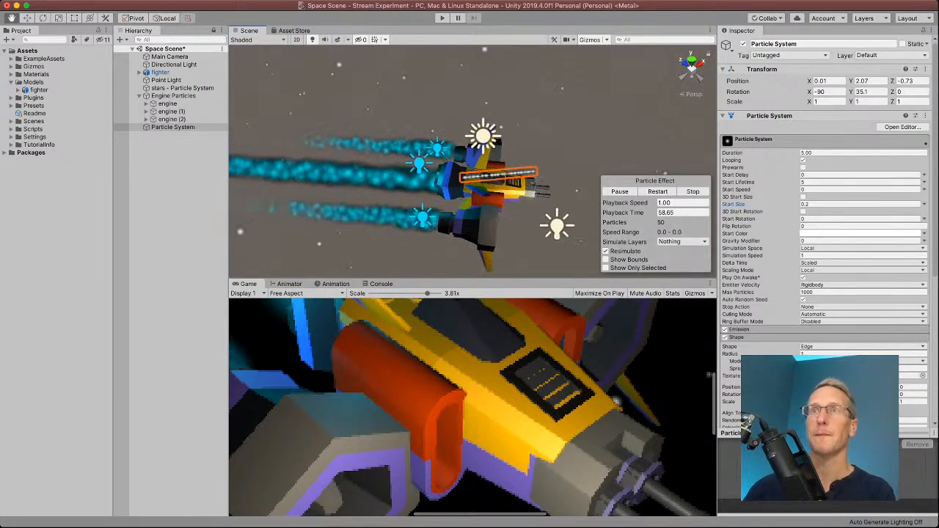
left_click_drag(477, 183, 369, 106)
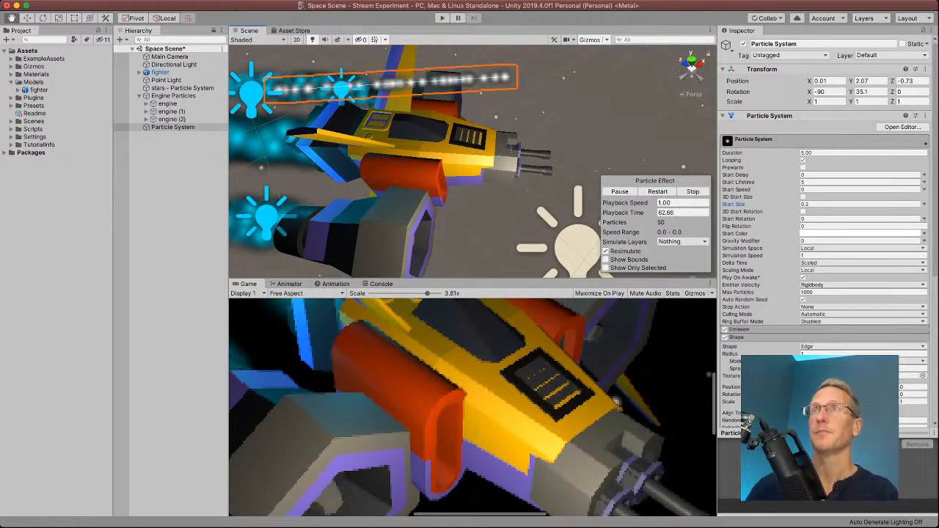
key("w")
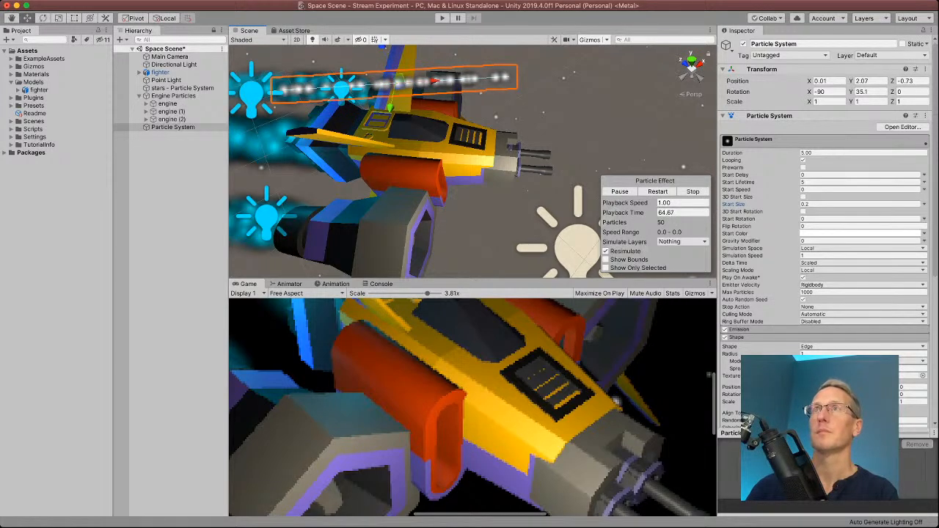
left_click_drag(391, 107, 415, 137)
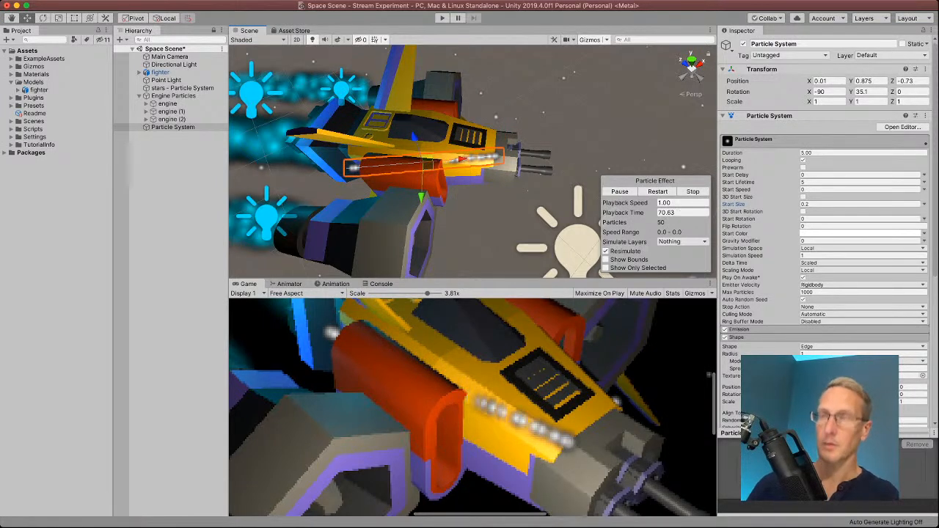
Rotate the particle line to follow the fuselage side, to about X -101.7, Y -45.8, Z 85.3.
key("e")
left_click_drag(424, 199, 412, 198)
left_click_drag(413, 136, 423, 139)
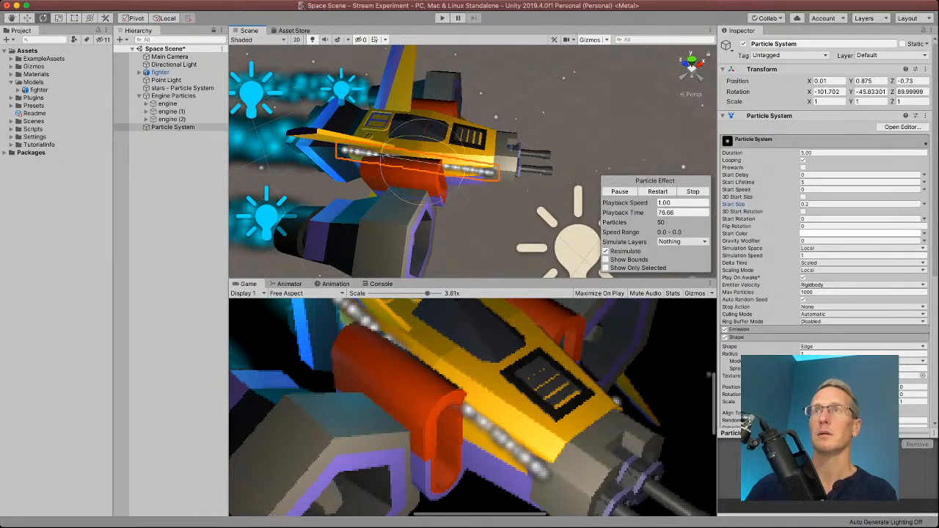
left_click_drag(446, 189, 450, 186)
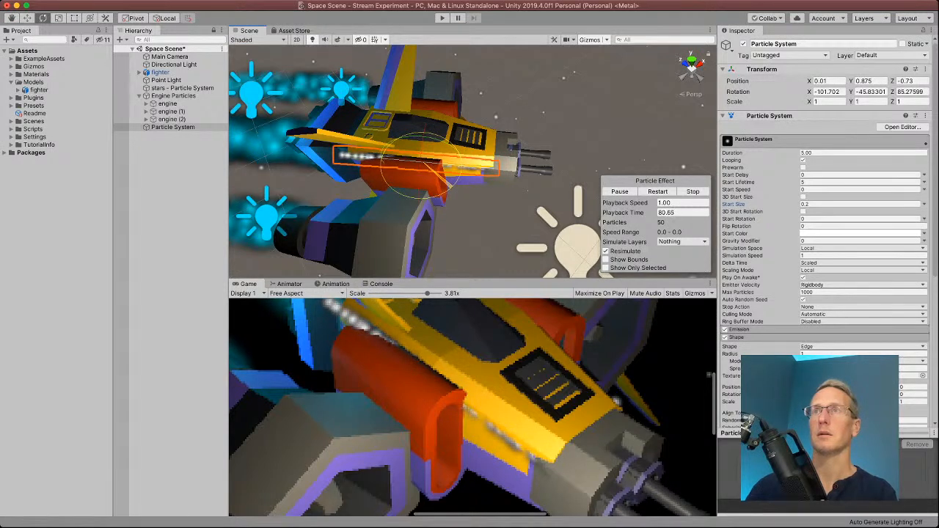
Raise the particle line to about X 0.033, Y 1.028, Z -0.752 and shorten it with a Shape X scale of 0.11.
key("w")
left_click_drag(422, 139, 423, 130)
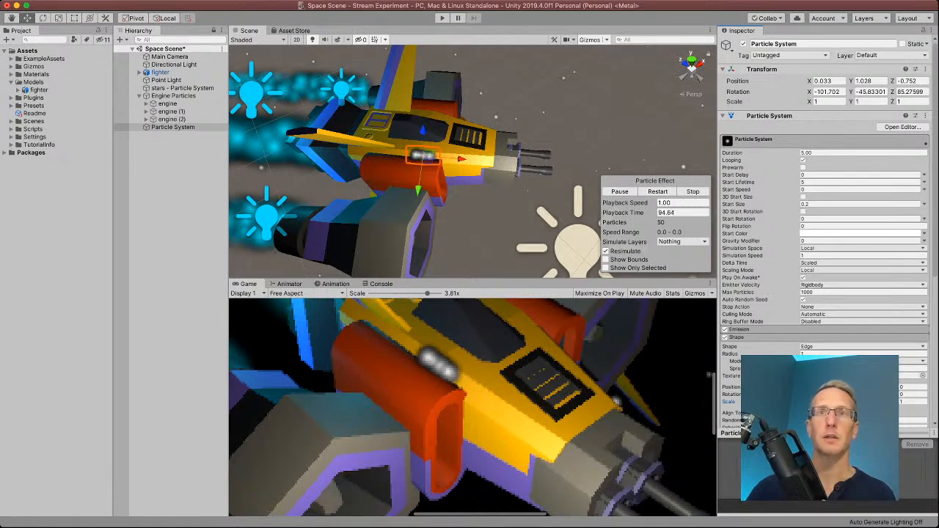
Set the emission Rate over Time to 4 and slide the emitter toward the fighter's nose, to about X 0.527, Y 0.896, Z -1.157.
left_click(738, 330)
left_click(858, 338)
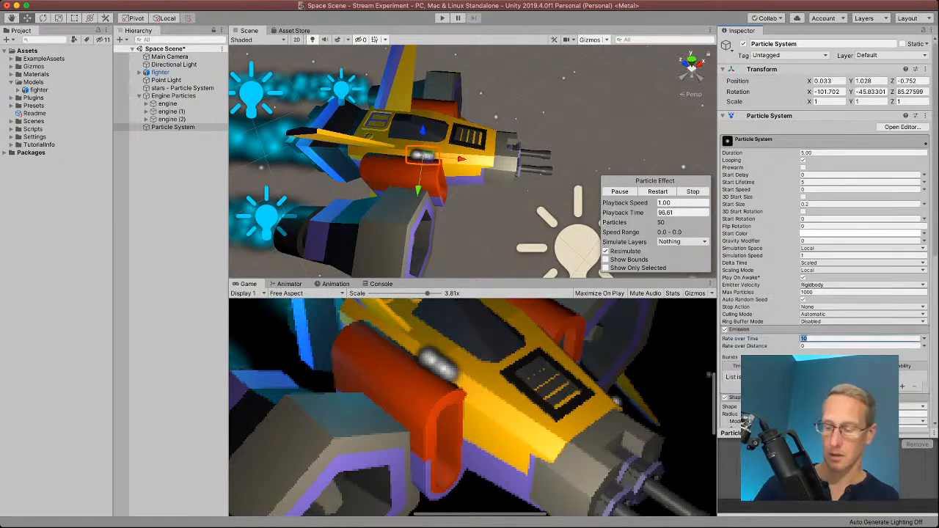
type("4")
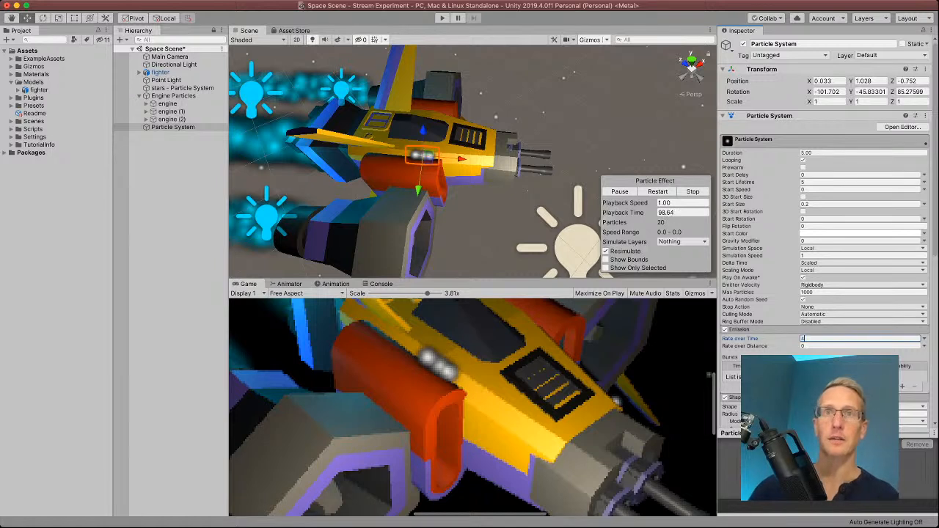
key("Tab")
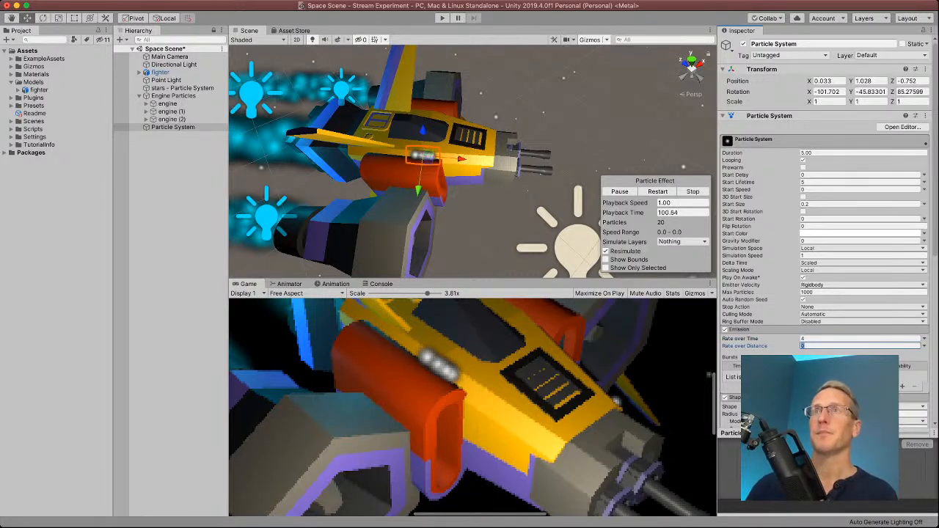
left_click_drag(461, 158, 507, 162)
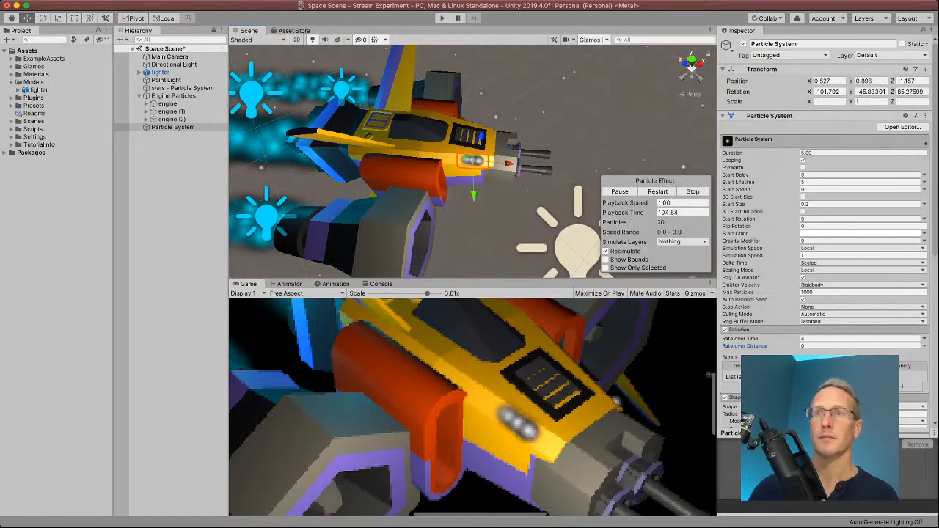
Change the edge Shape's Mode to Loop and frame the small lights on the fighter's nose closely.
scroll(822, 220, "down", 1)
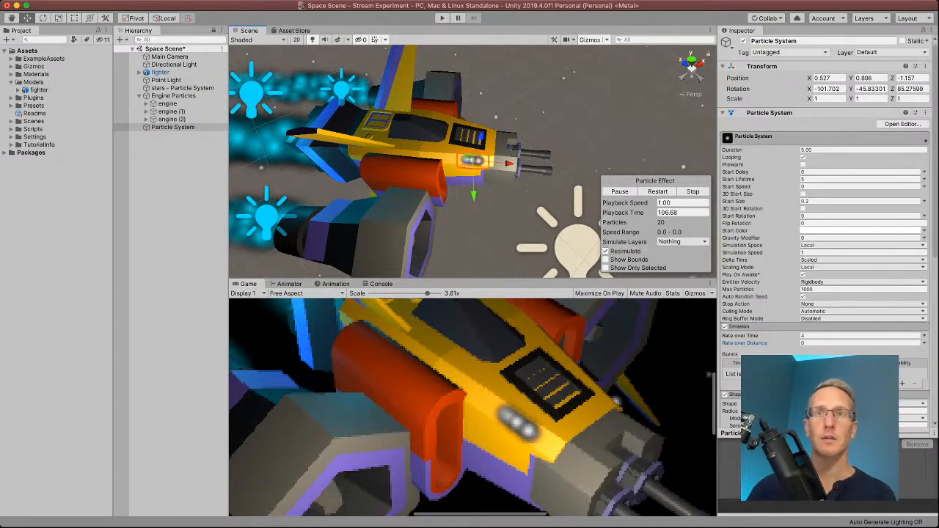
scroll(821, 220, "down", 5)
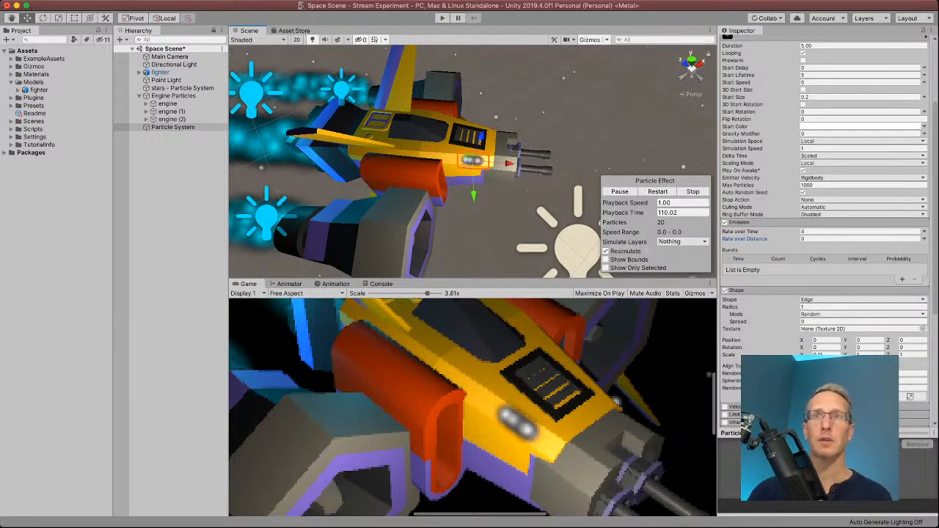
left_click(821, 322)
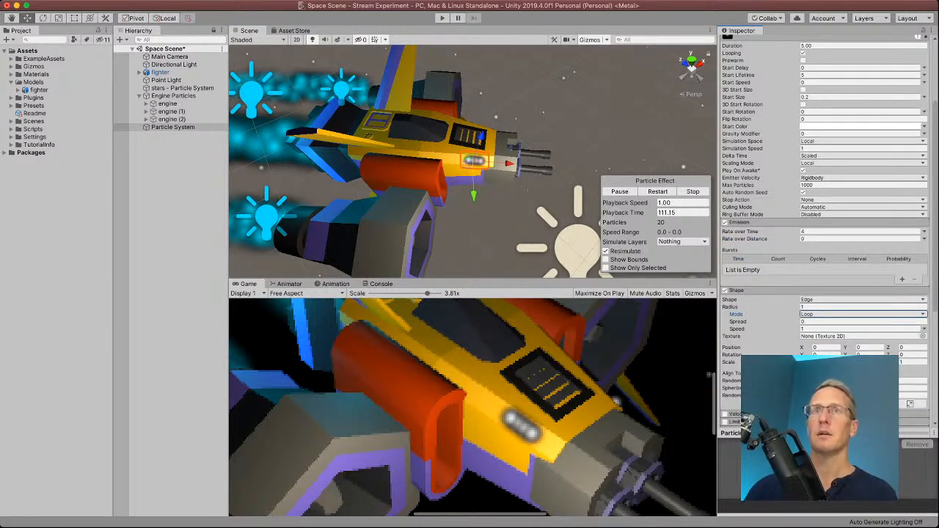
scroll(473, 161, "up", 5)
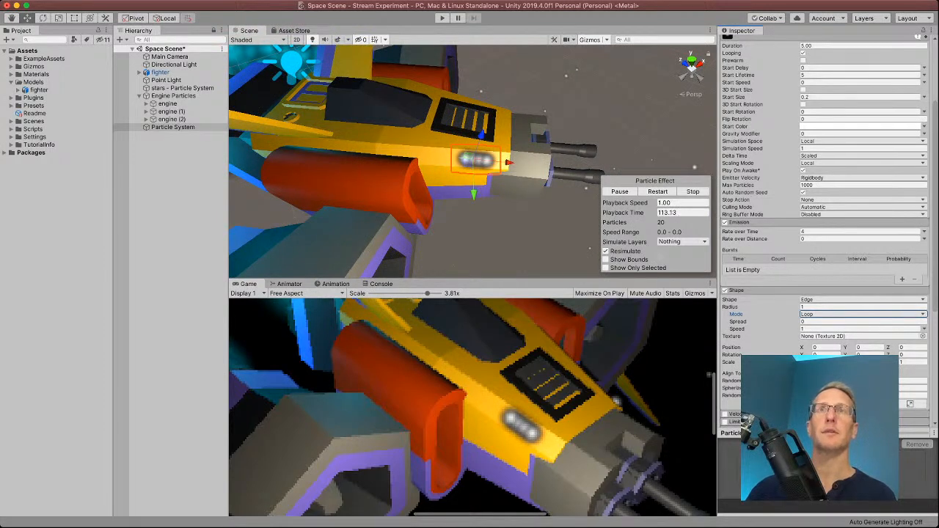
Set the edge emitter's Start Lifetime to 0.0001 and turn the emitter to about 261 on its Z rotation.
scroll(822, 220, "up", 1)
left_click(821, 78)
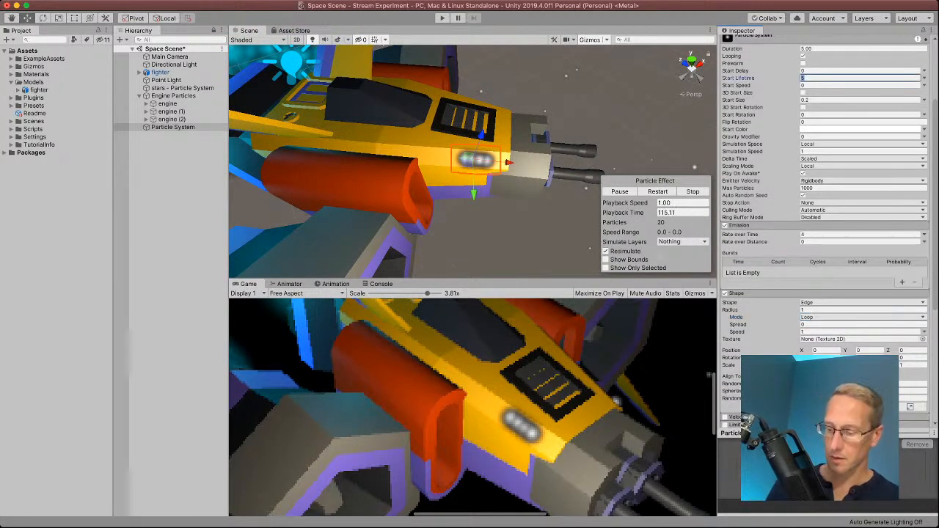
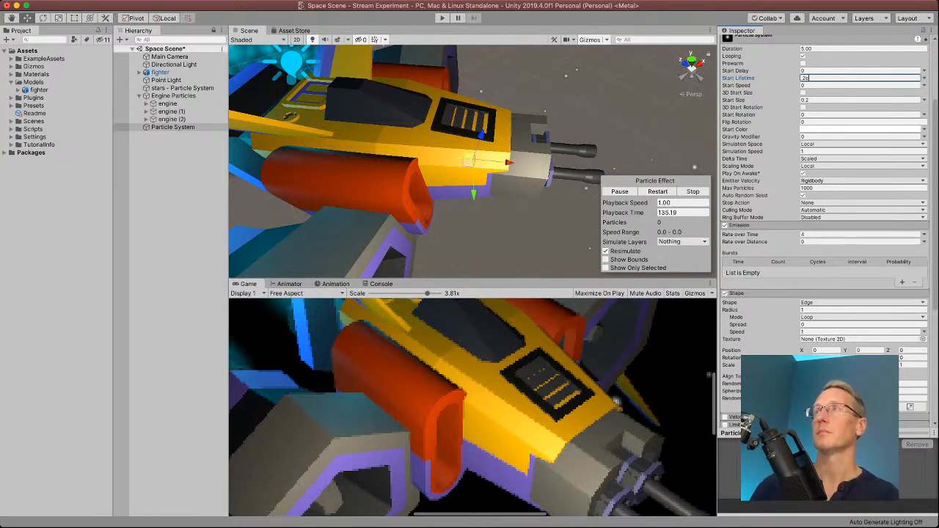
left_click(43, 18)
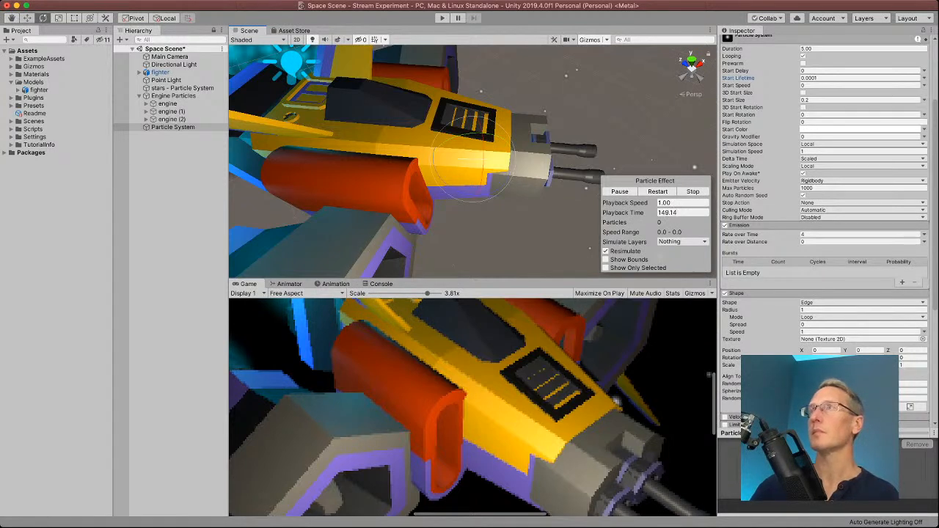
key("w")
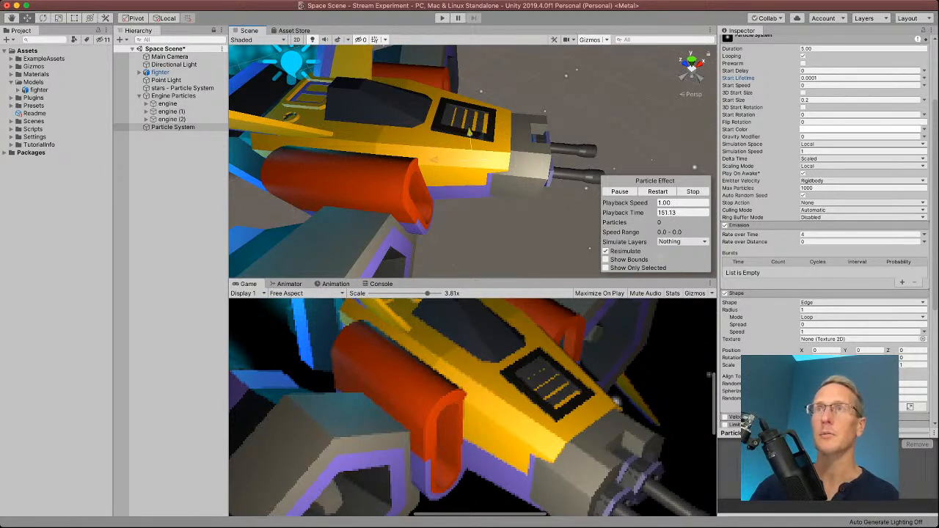
Move the edge emitter through the area around the fighter to about X 0.332, Y 2.743, Z -3.229.
right_click_drag(470, 176, 450, 157)
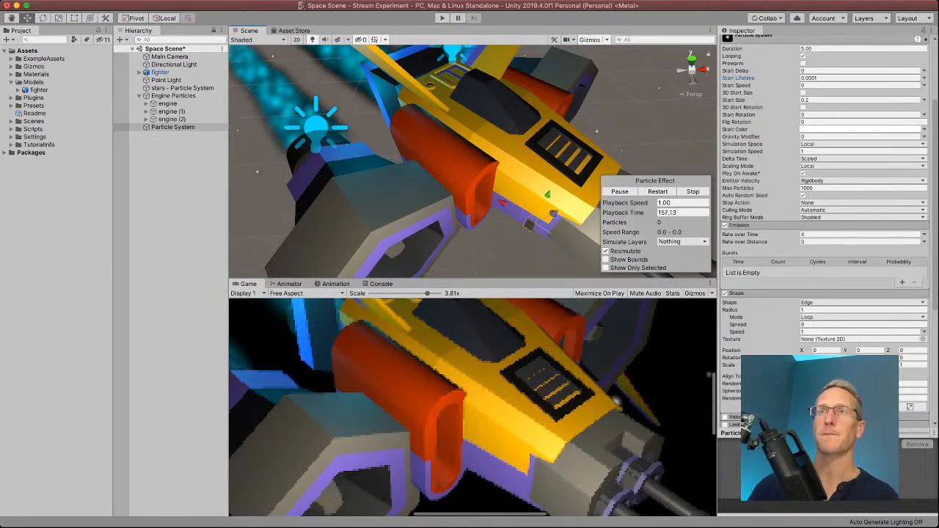
scroll(470, 161, "down", 10)
scroll(486, 170, "up", 10)
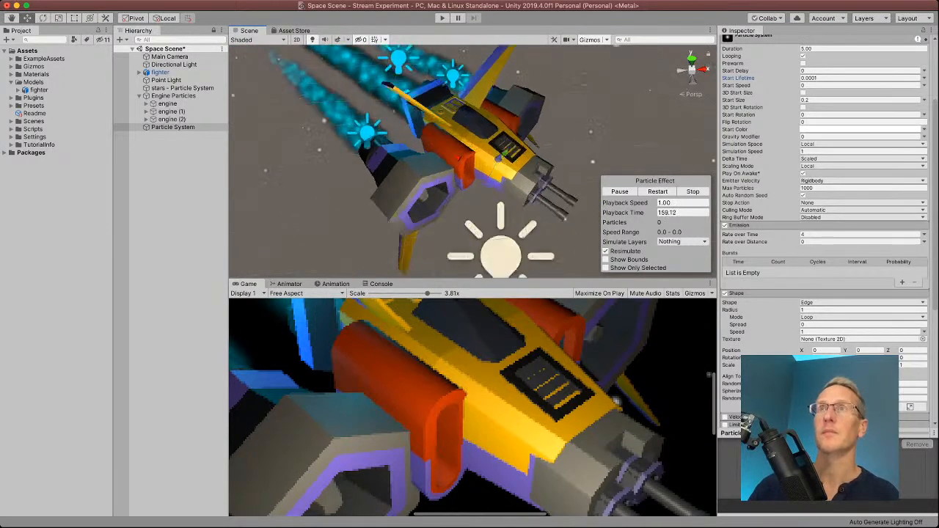
scroll(486, 170, "down", 10)
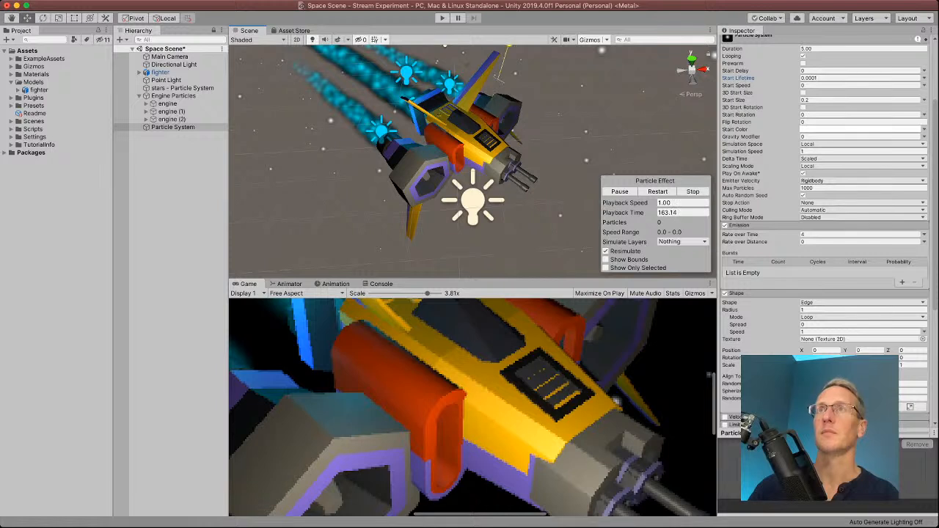
left_click_drag(505, 73, 432, 148)
right_click_drag(433, 148, 482, 73)
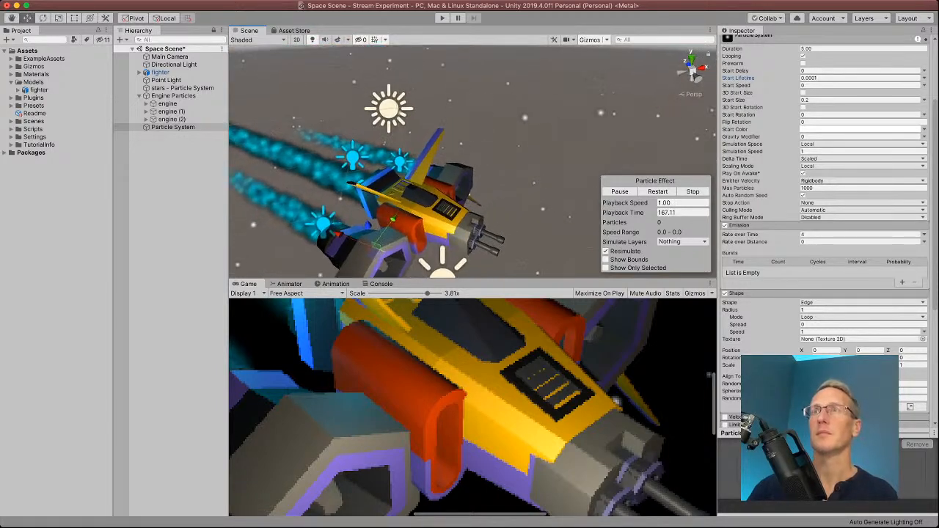
left_click_drag(341, 234, 423, 267)
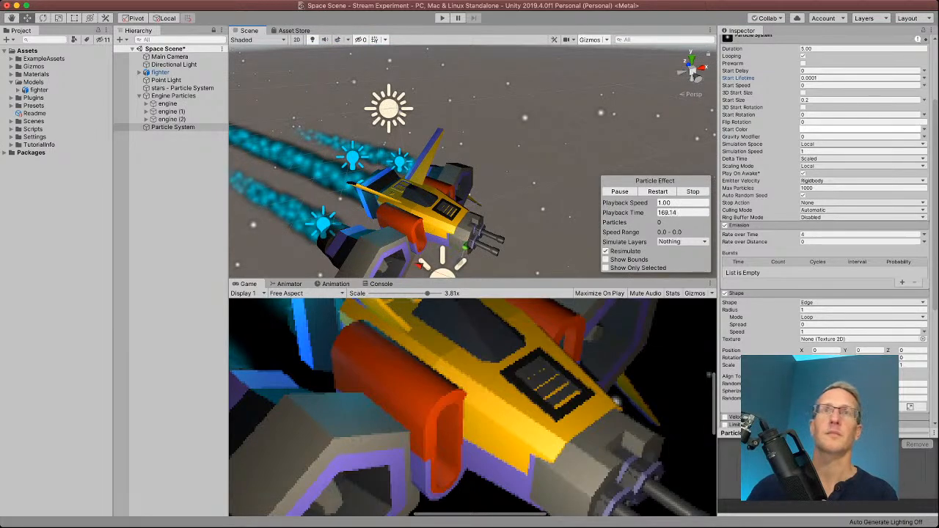
scroll(804, 211, "up", 5)
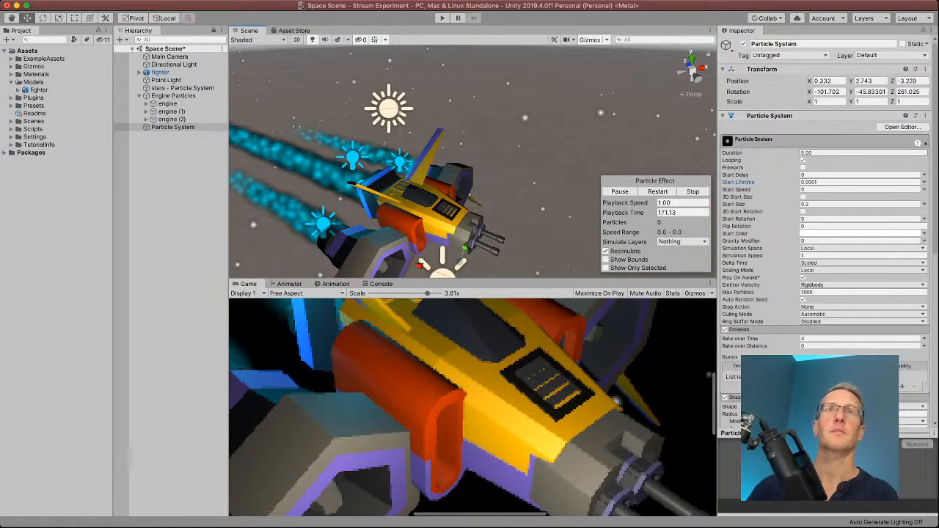
Set the particle effect's Playback Speed to 0 and lift the emitter above the fighter to about X 0.56, Y 4.25, Z -3.45.
left_click(683, 202)
type("0")
key("Tab")
left_click(829, 80)
key("Tab")
key("Tab")
left_click(908, 80)
double_click(867, 81)
scroll(473, 163, "down", 3)
scroll(473, 162, "down", 5)
right_click_drag(474, 163, 471, 112)
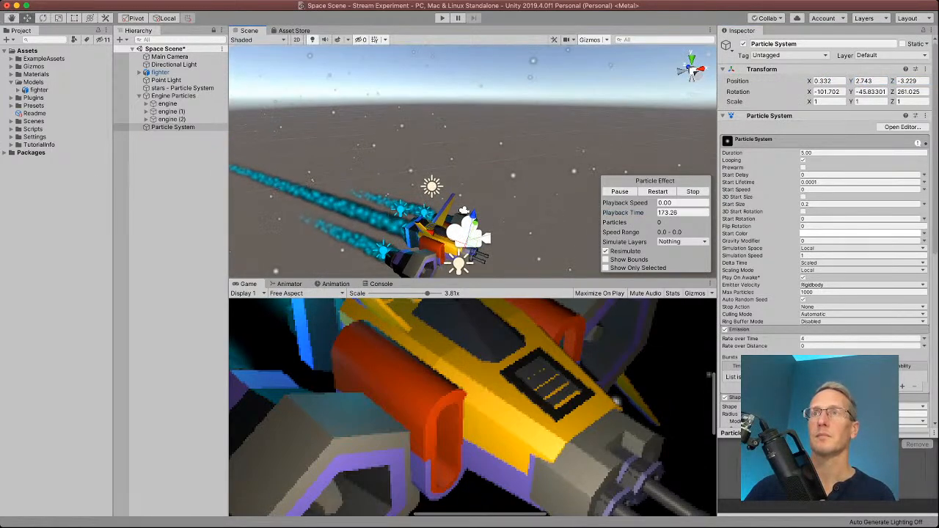
left_click_drag(473, 215, 485, 164)
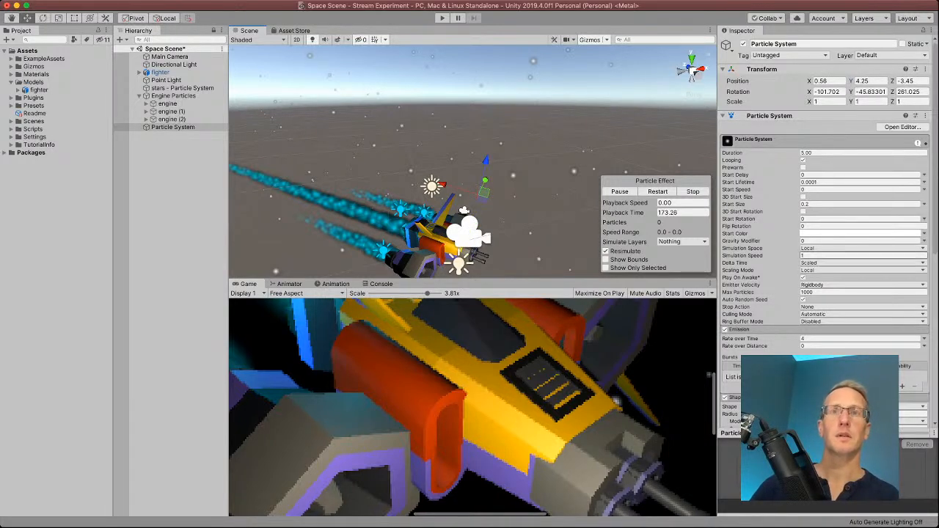
Restart the particle effect, and lower the edge emitter back to the fighter before deleting its Particle System.
scroll(825, 235, "down", 10)
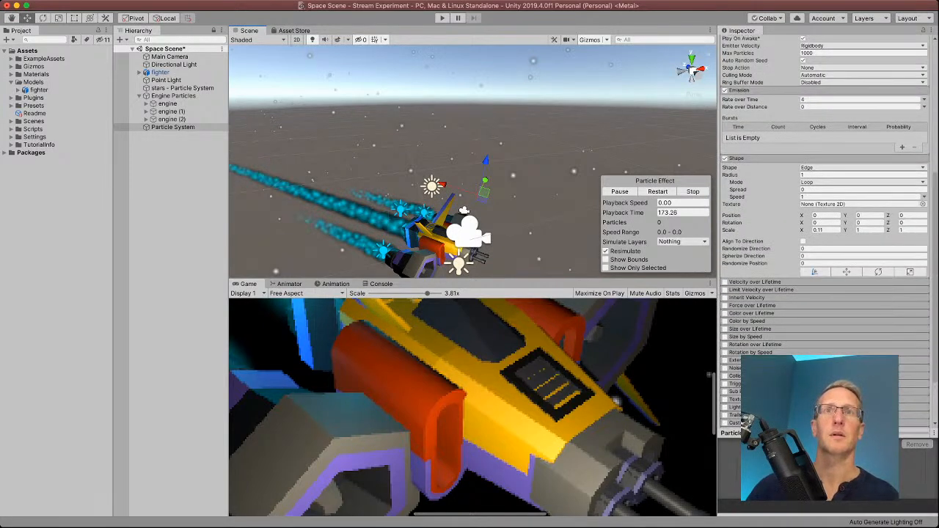
scroll(825, 234, "up", 5)
scroll(825, 220, "up", 5)
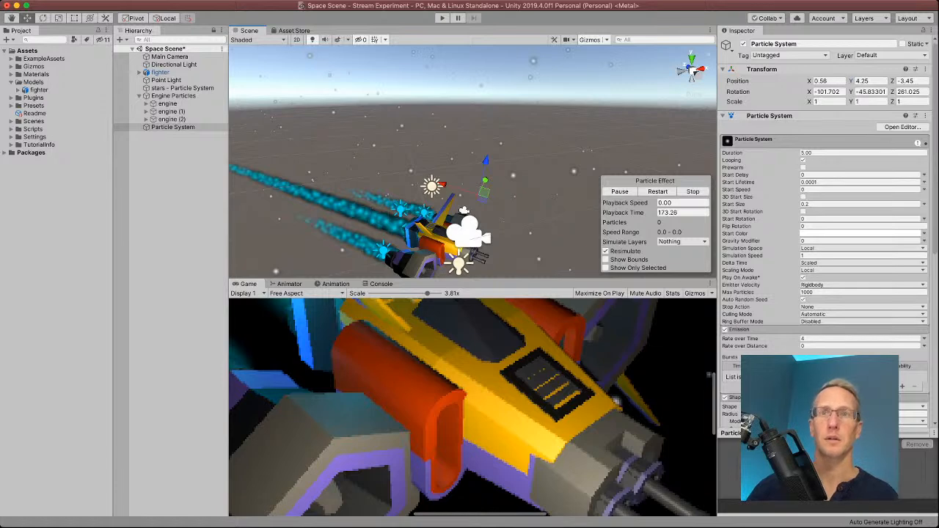
scroll(826, 235, "down", 10)
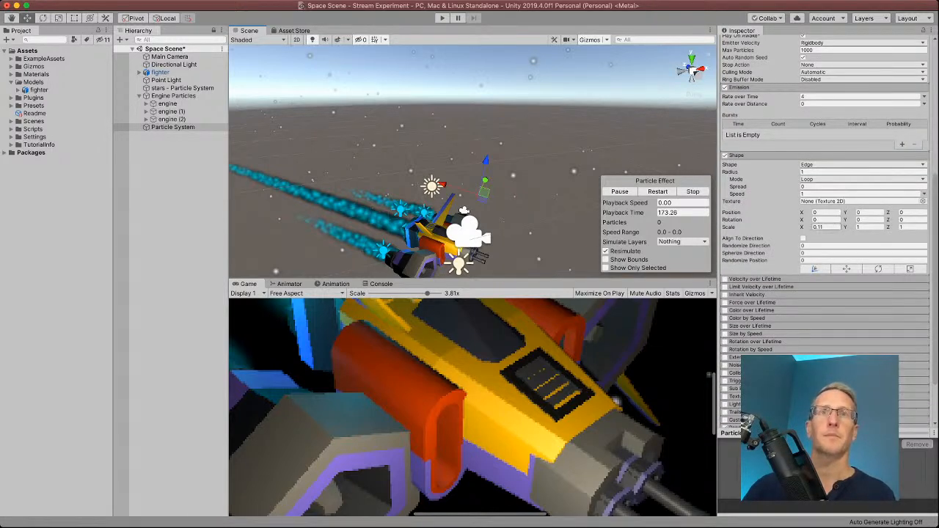
left_click(823, 227)
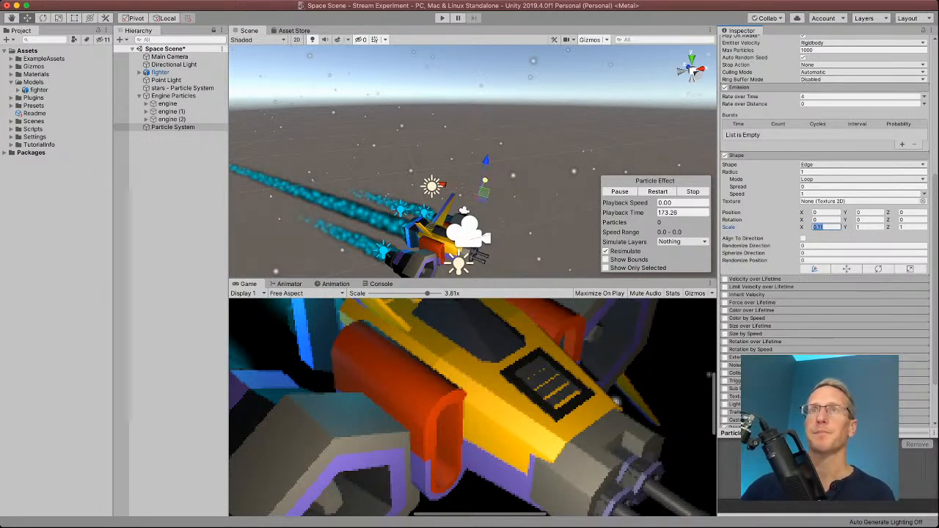
left_click(620, 192)
left_click(658, 192)
left_click_drag(485, 180, 440, 272)
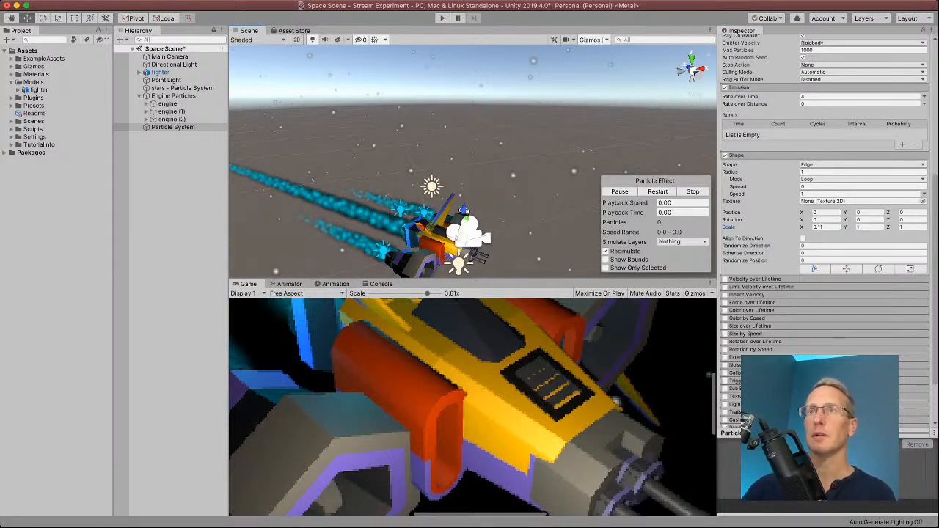
key("super+BackSpace")
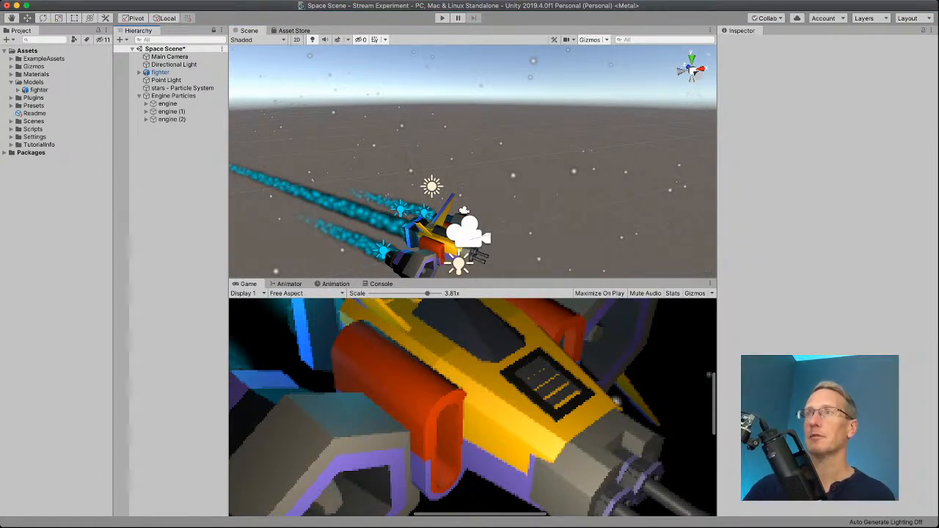
Bring in a Particle System with default settings and set its Position to X 0, Y 0, Z 0.
key("super+z")
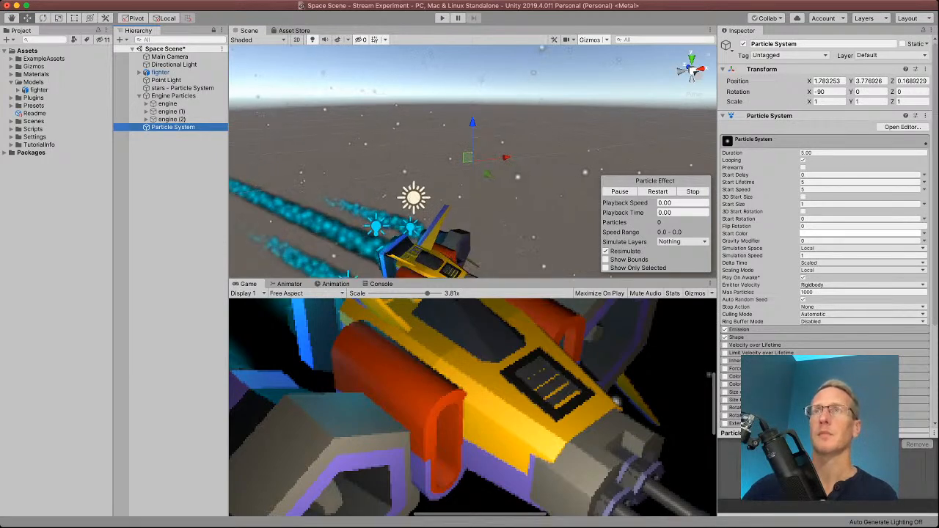
left_click(826, 81)
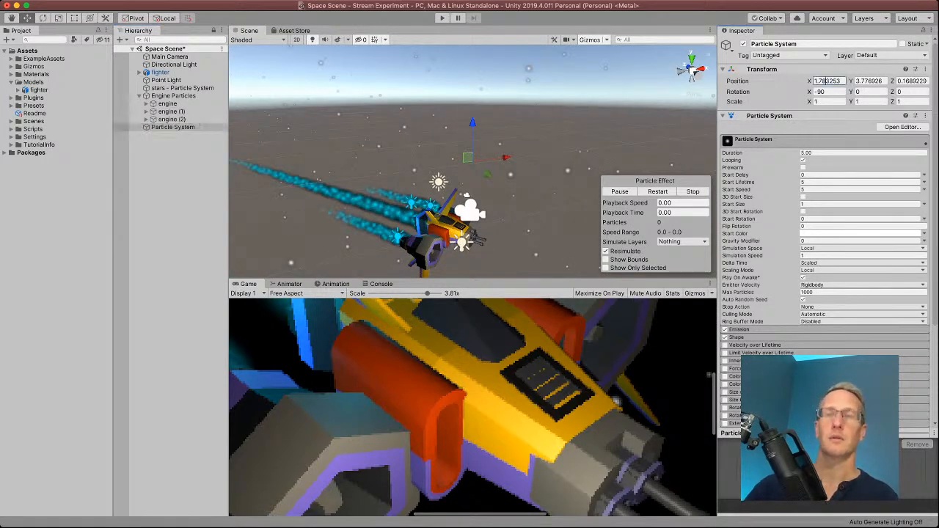
type("0")
key("Tab")
type("0")
key("Tab")
type("0")
key("Tab")
Move the default Particle System along the world Z axis to about Z -3.36.
scroll(463, 229, "down", 5)
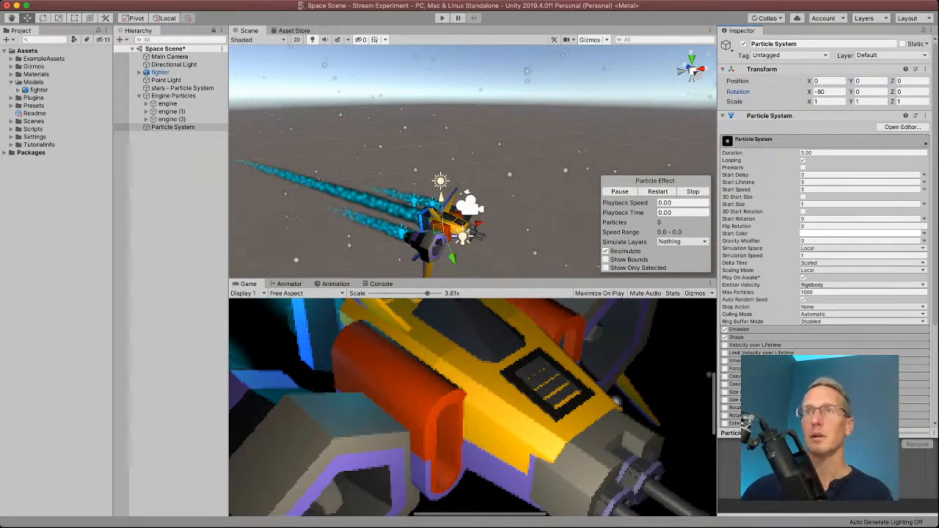
right_click_drag(505, 150, 505, 179)
left_click_drag(505, 180, 538, 188)
right_click_drag(538, 188, 412, 235)
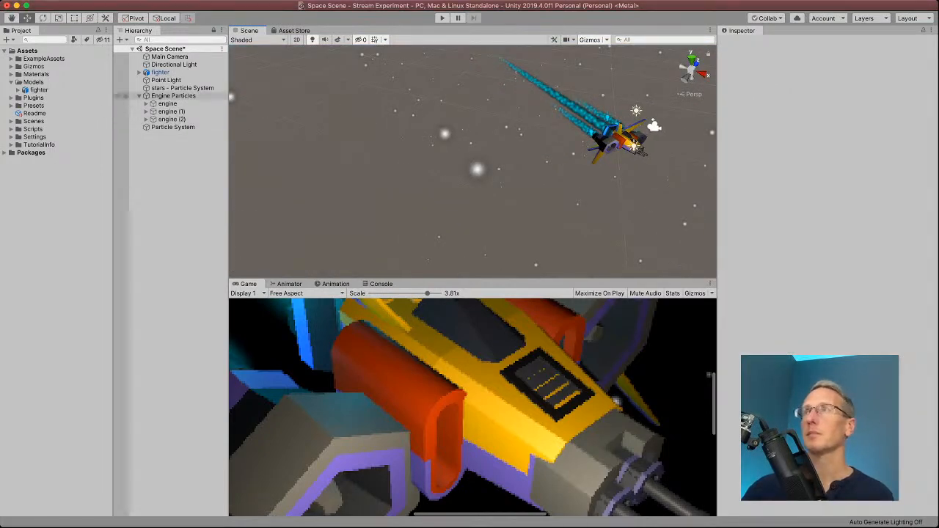
left_click(172, 127)
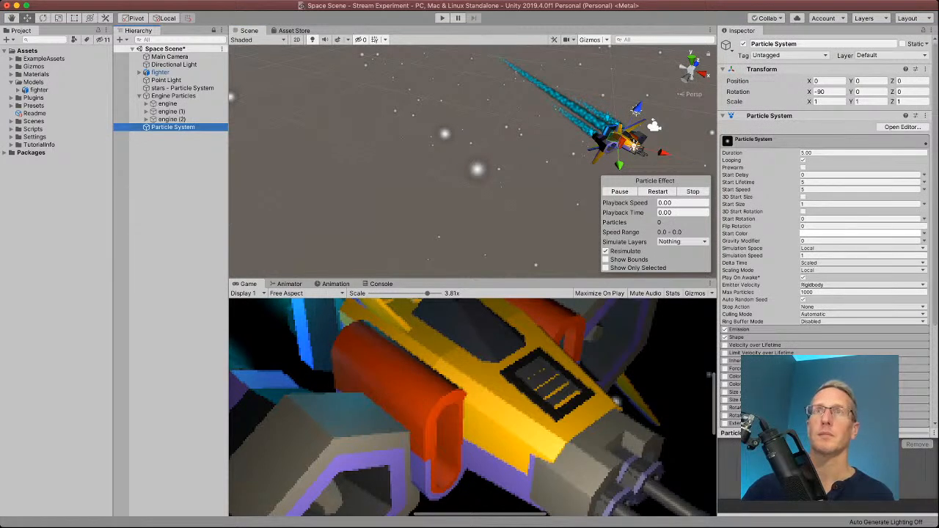
left_click_drag(619, 166, 620, 191)
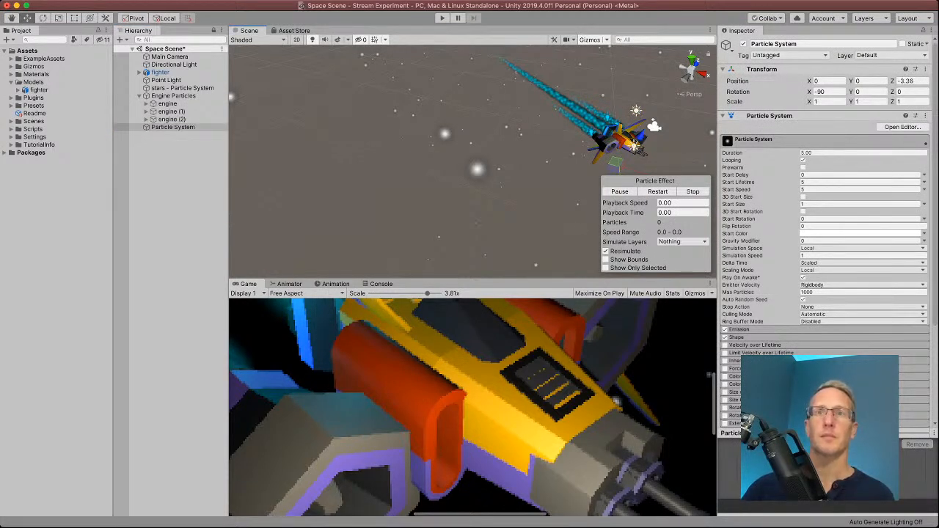
Show the default Particle System's Shape settings and raise its cone emitter above the fighter to about Y 3.15.
left_click(735, 336)
scroll(573, 169, "down", 4)
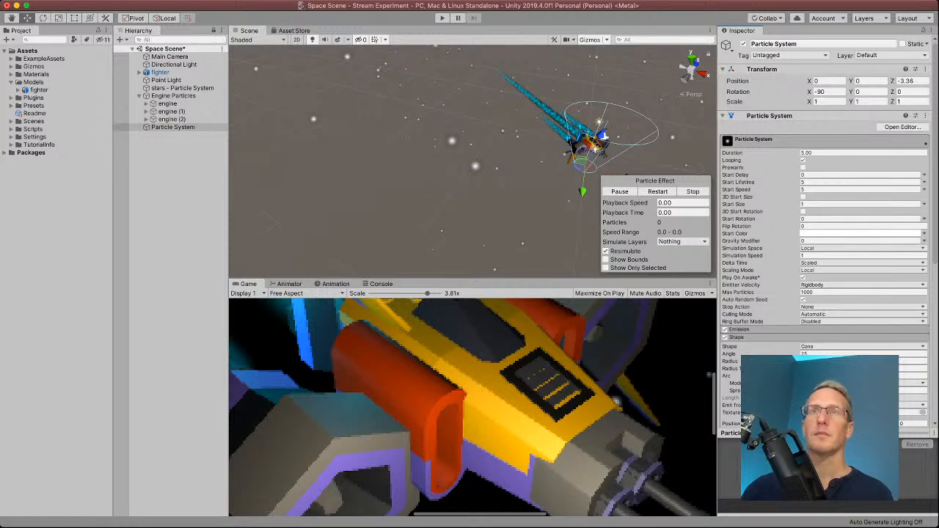
right_click_drag(469, 168, 560, 126)
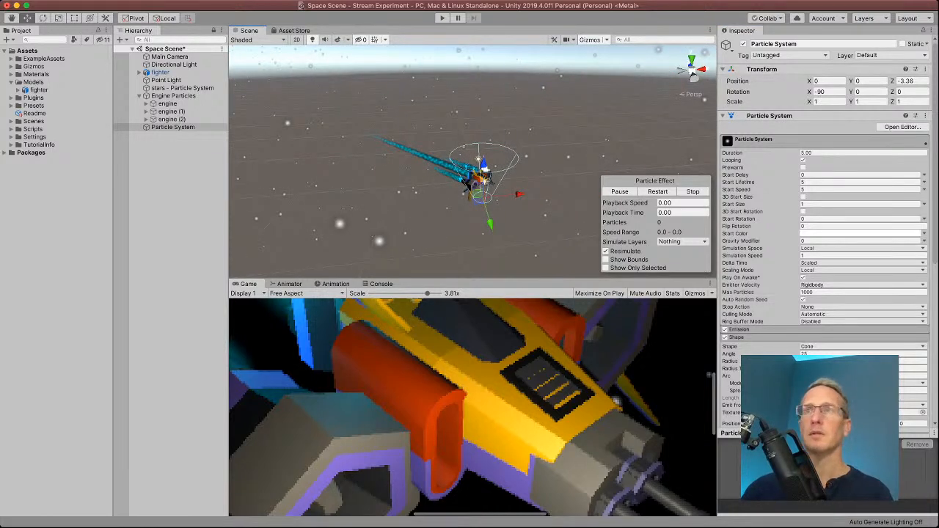
left_click_drag(484, 166, 484, 135)
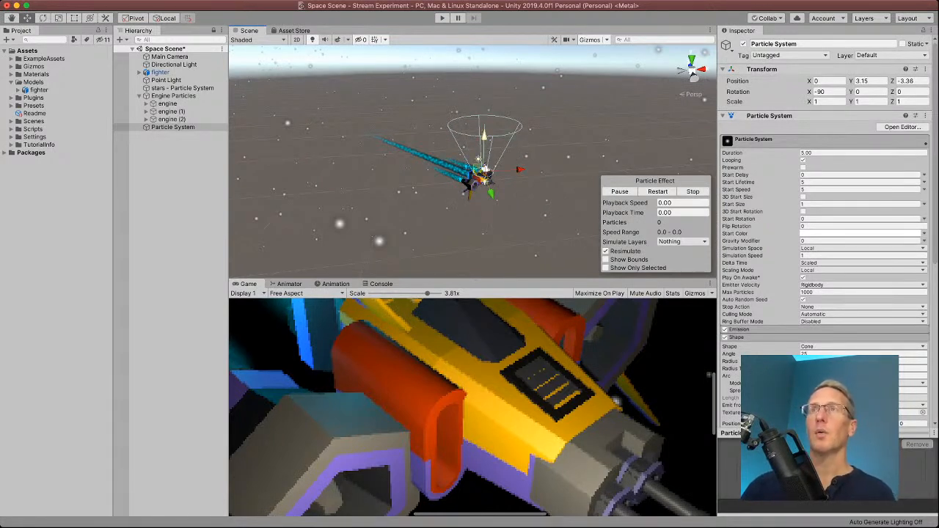
Delete the default Particle System and reduce the Game view scale to 1x to show the whole fighter.
key("super+BackSpace")
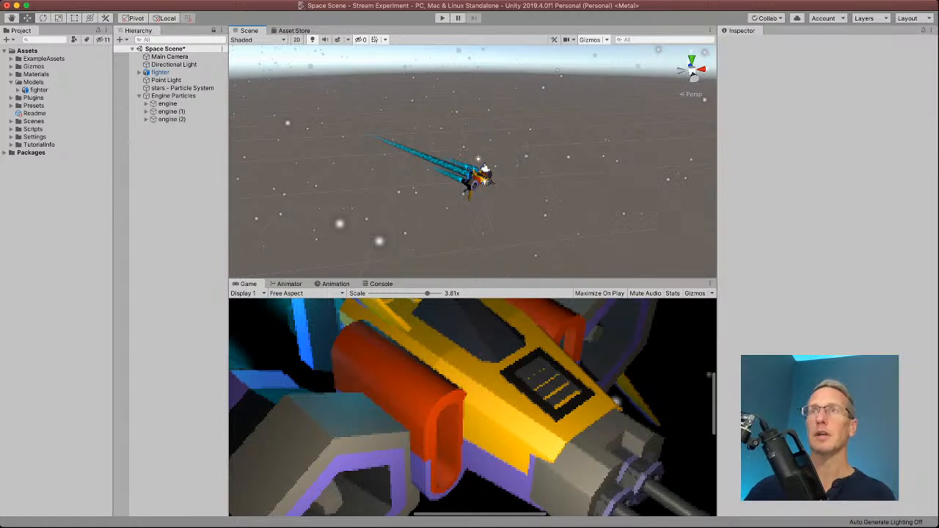
scroll(473, 168, "up", 4)
scroll(473, 169, "up", 2)
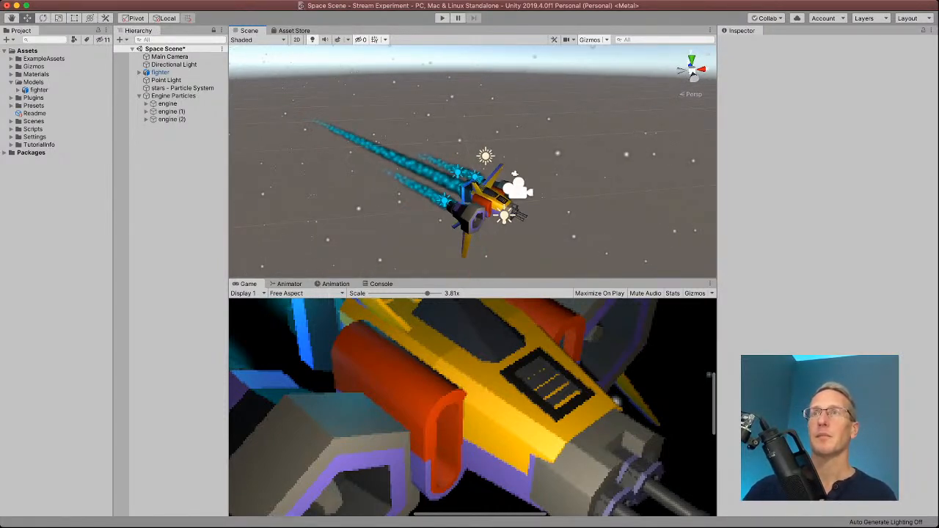
scroll(415, 377, "down", 5)
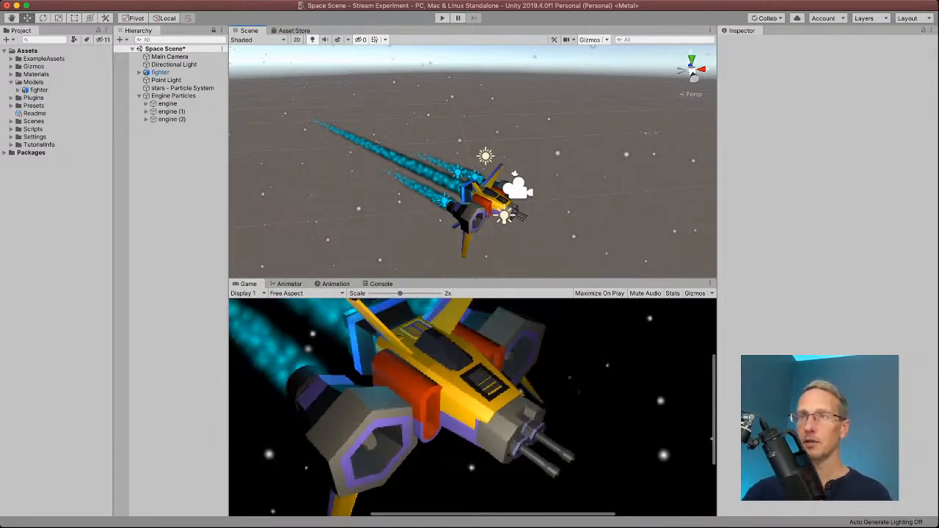
scroll(415, 377, "down", 3)
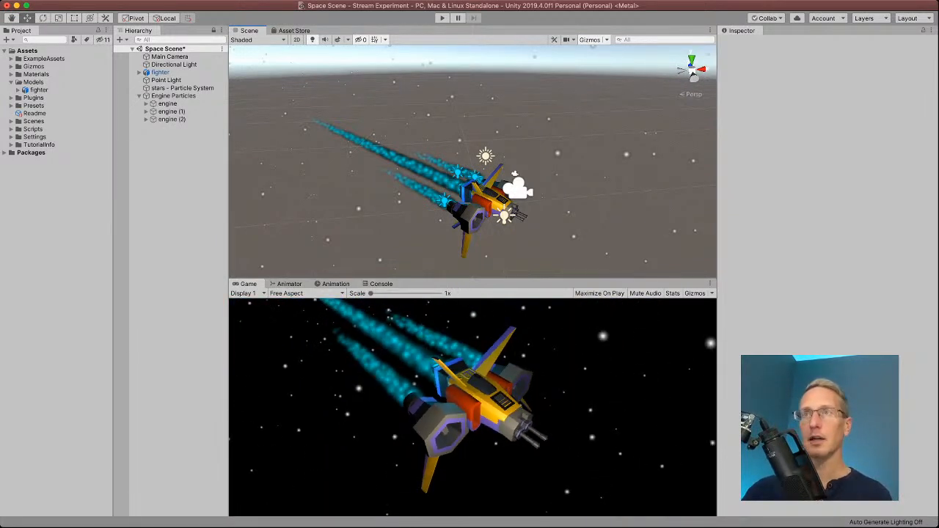